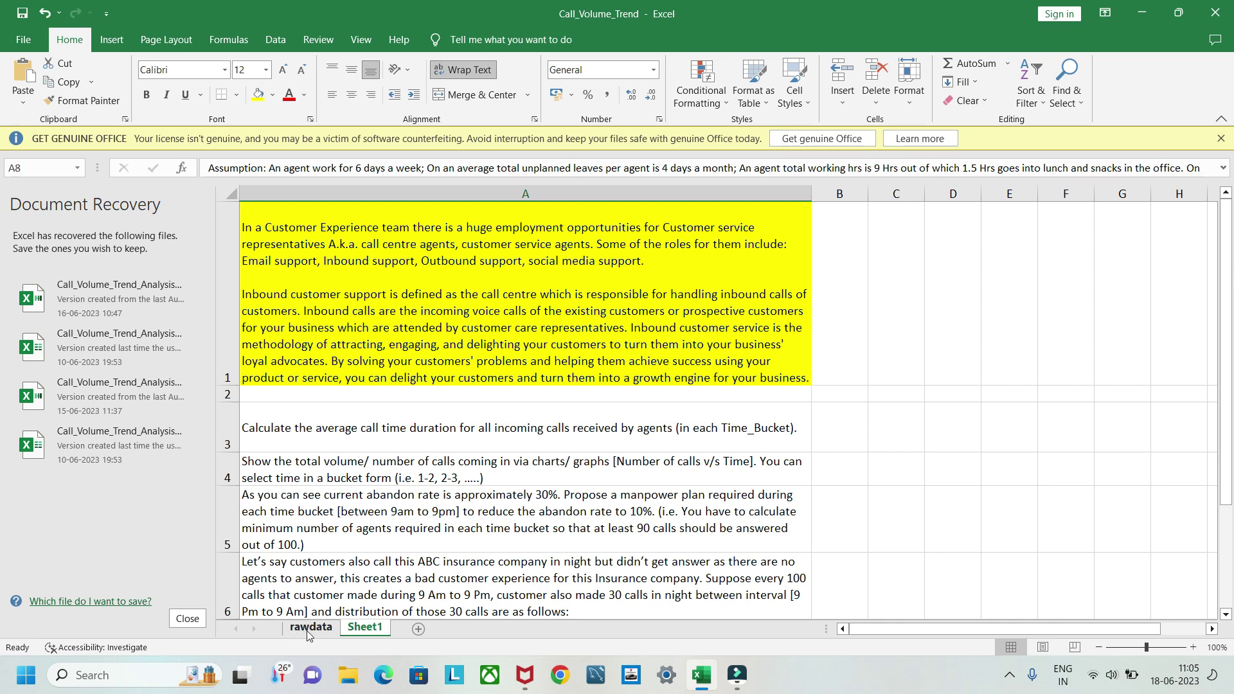
Step: Read through Sheet1's task description, then switch to the rawdata call records sheet
scroll(425, 495, down, 2)
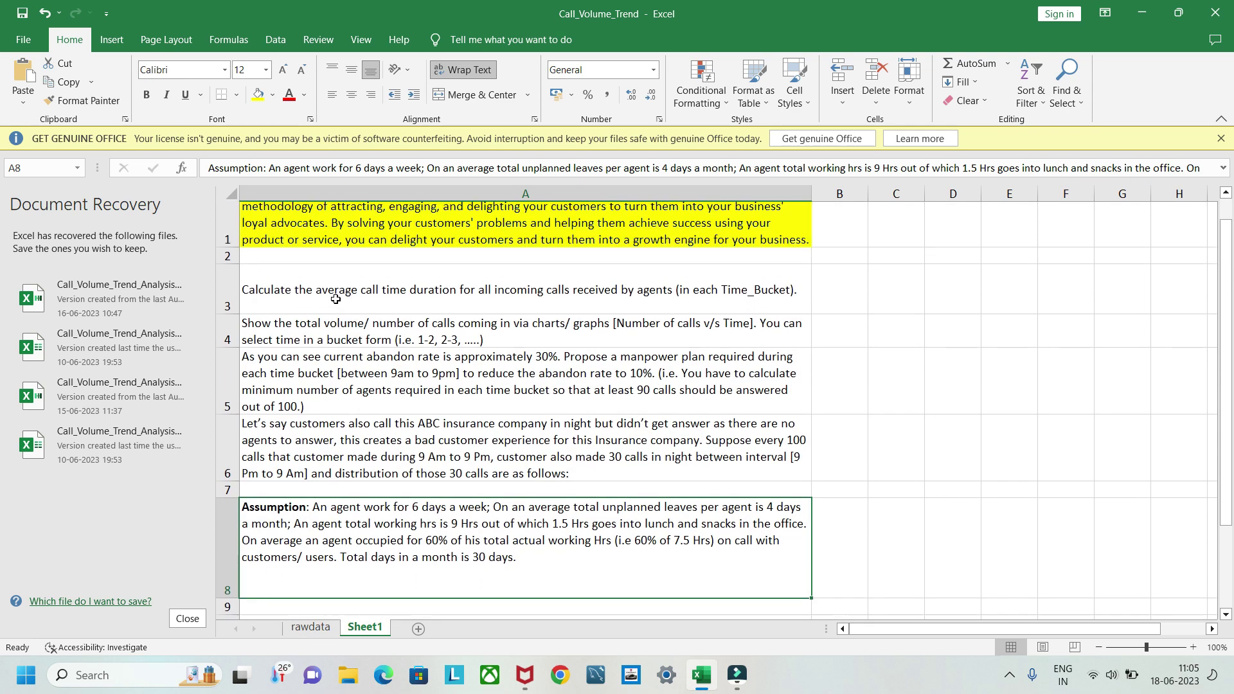
scroll(335, 299, up, 2)
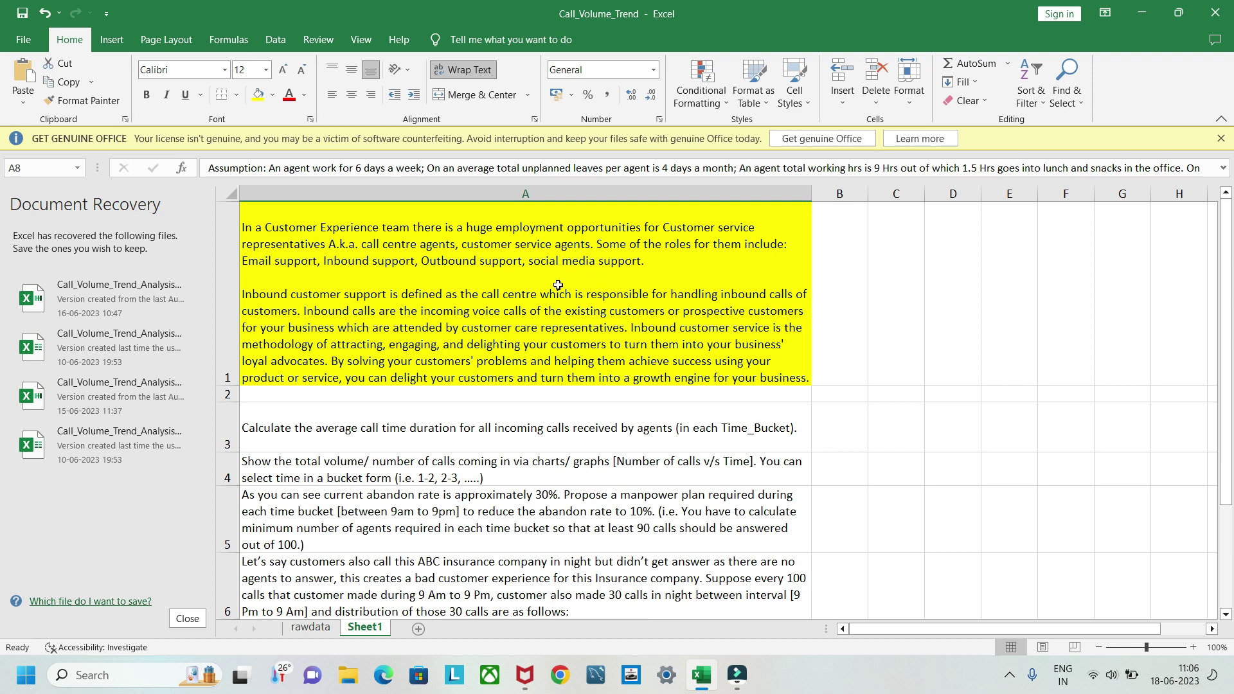
scroll(383, 307, down, 1)
scroll(382, 307, up, 1)
scroll(594, 322, down, 1)
scroll(594, 322, up, 1)
click(311, 635)
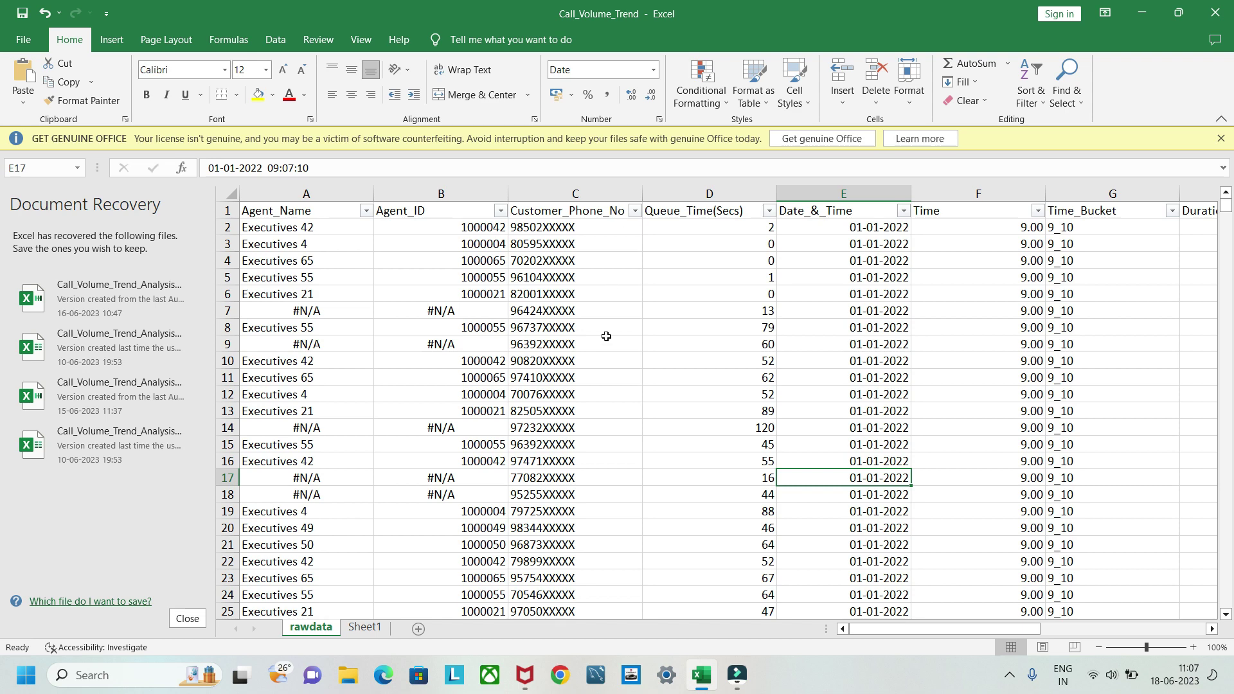
Step: Scroll across rawdata's columns and check the Call_Status values without changing the filter
scroll(606, 337, right, 1)
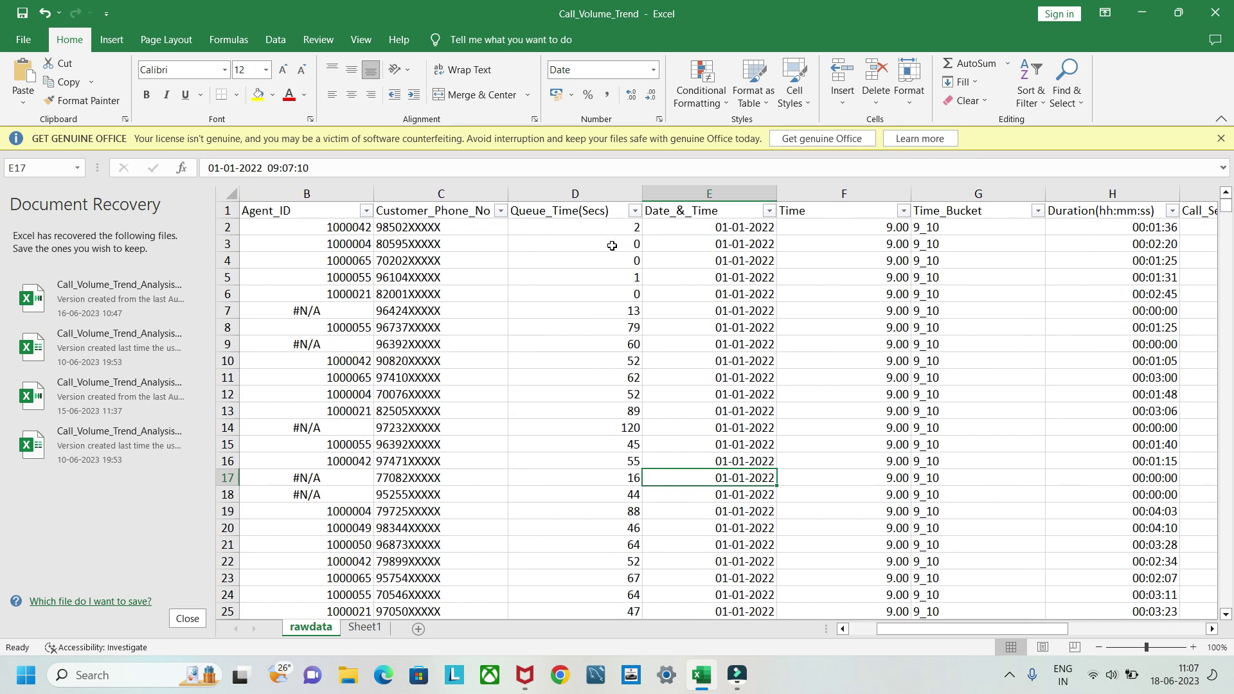
scroll(612, 242, right, 1)
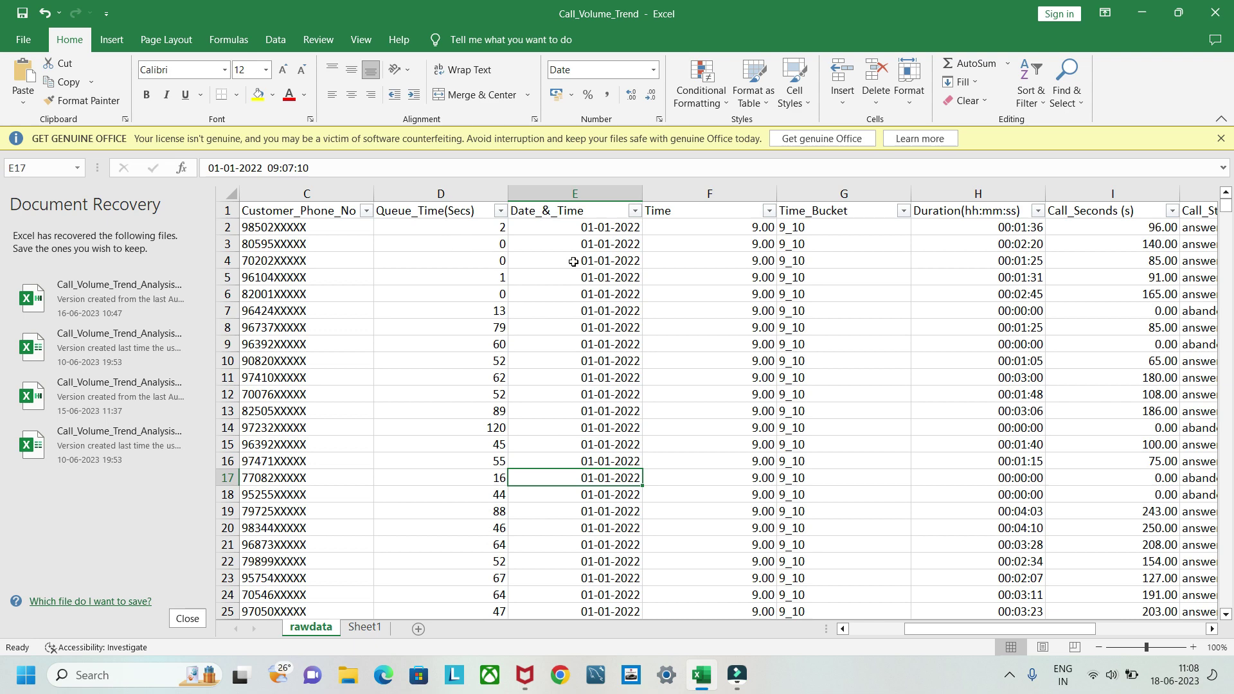
scroll(596, 313, right, 2)
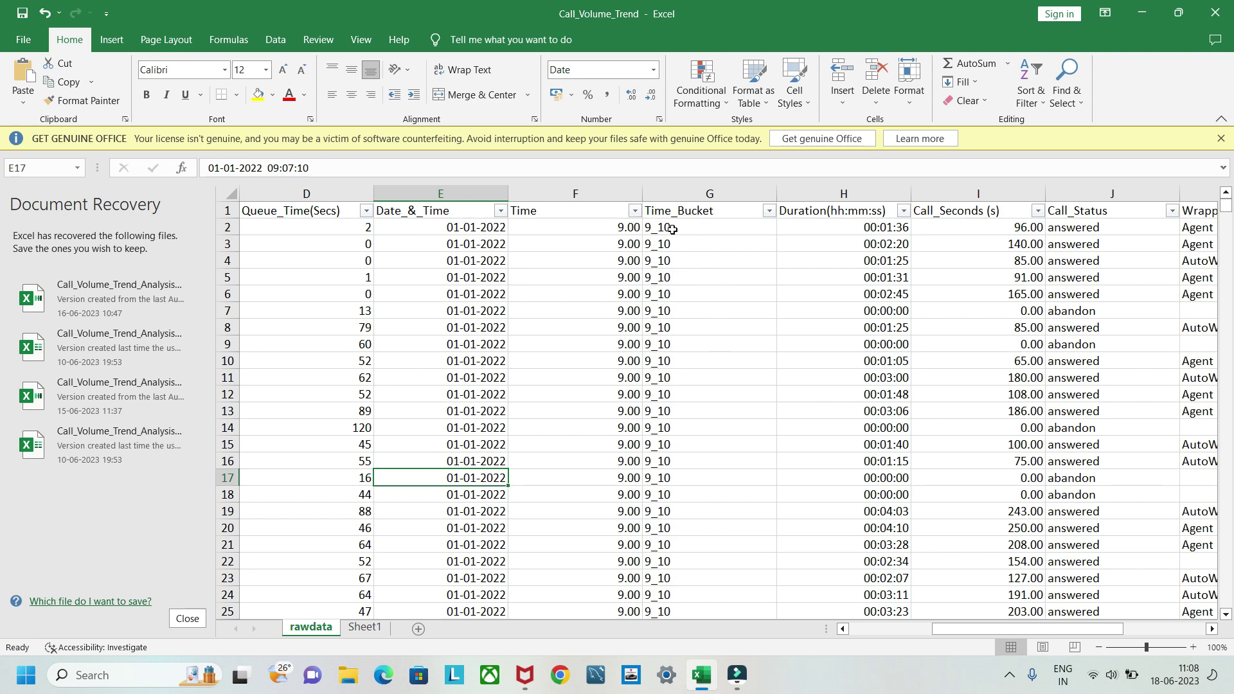
scroll(735, 437, right, 2)
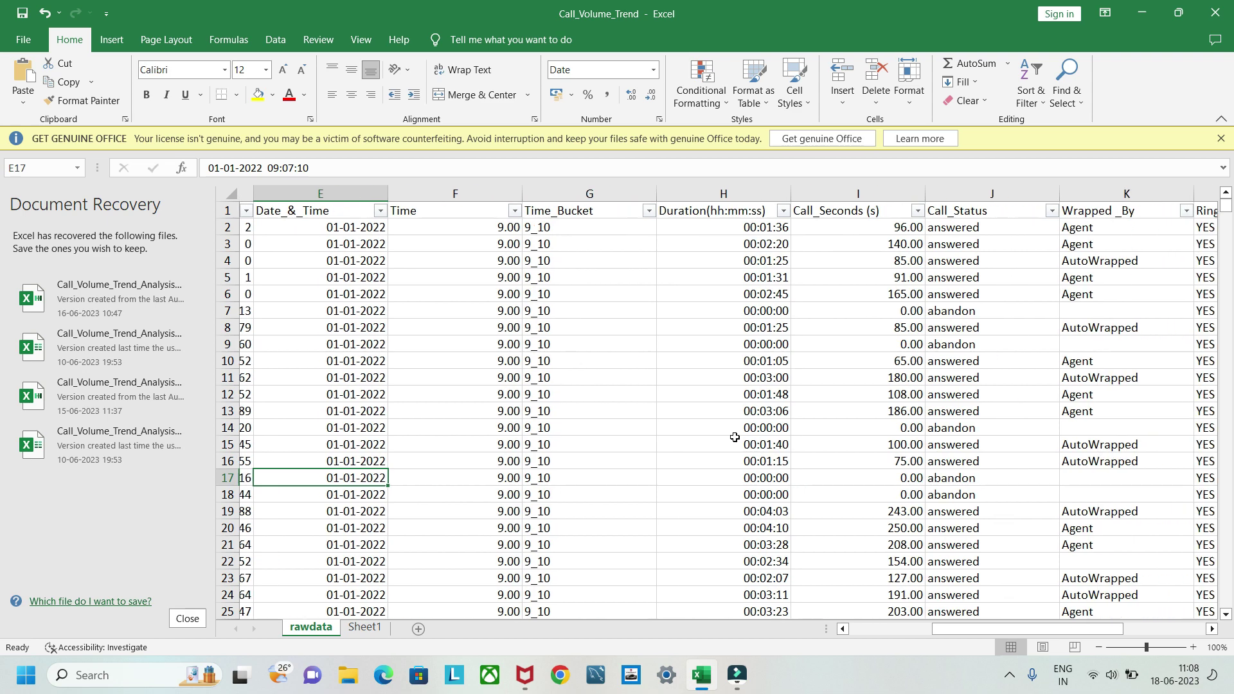
scroll(735, 437, left, 1)
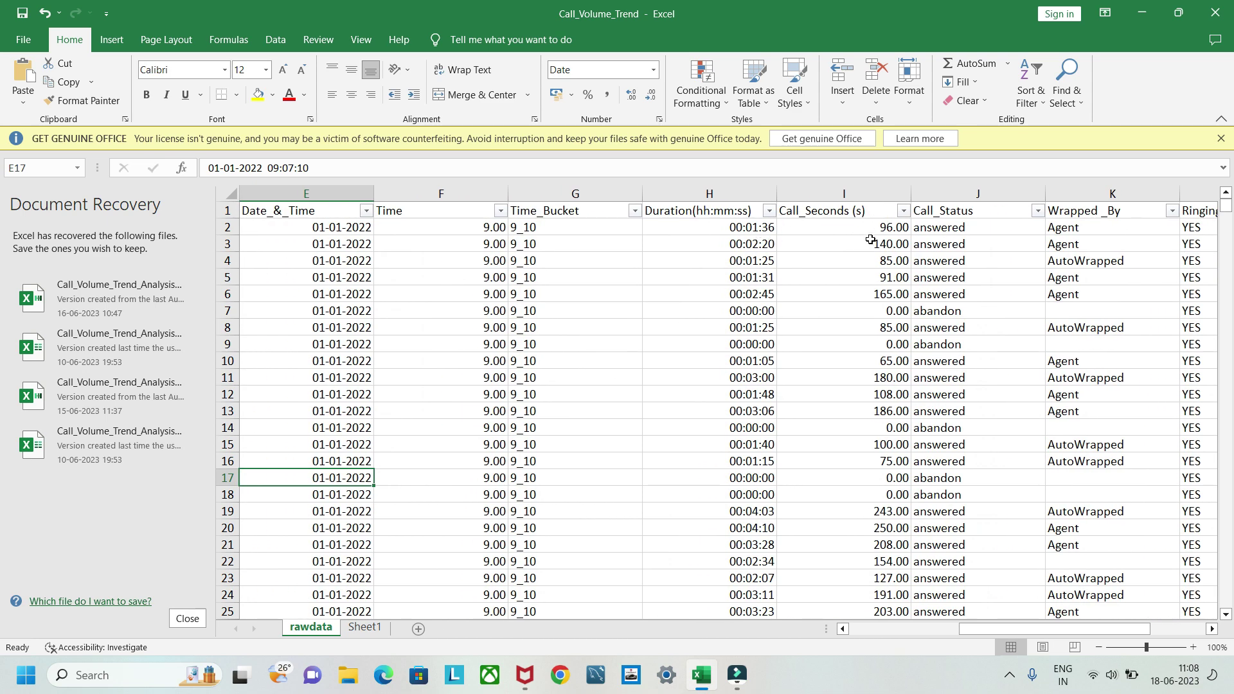
scroll(818, 235, right, 2)
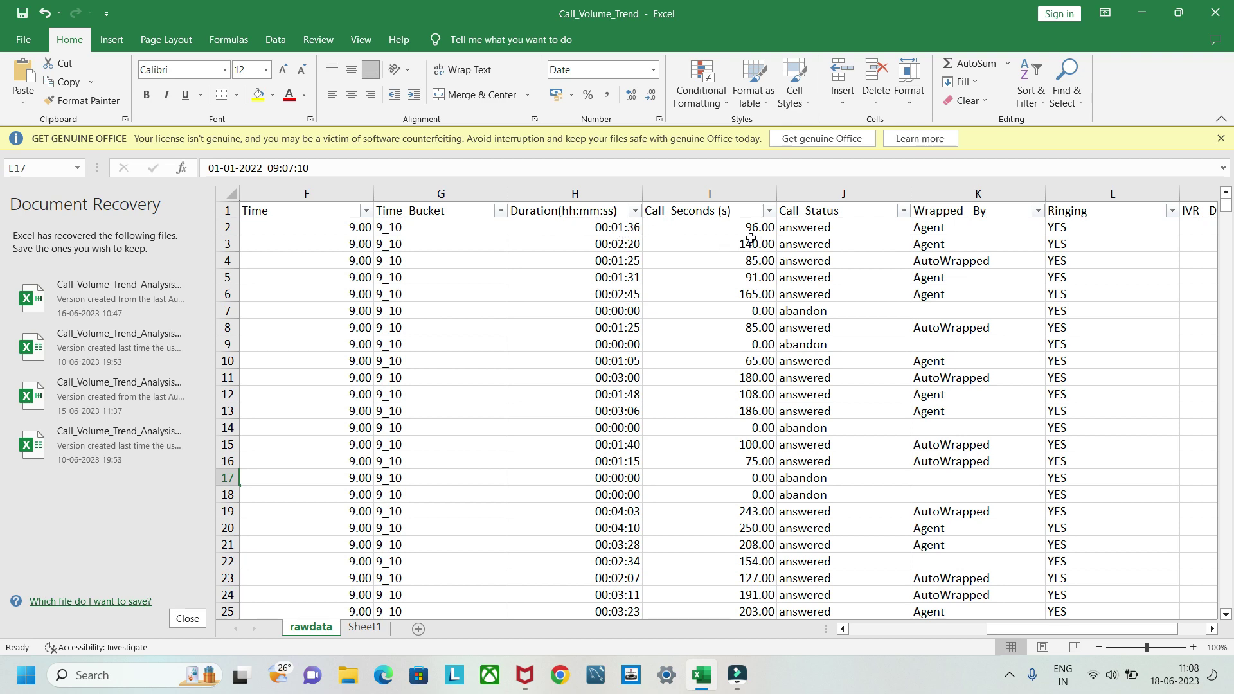
scroll(726, 273, right, 1)
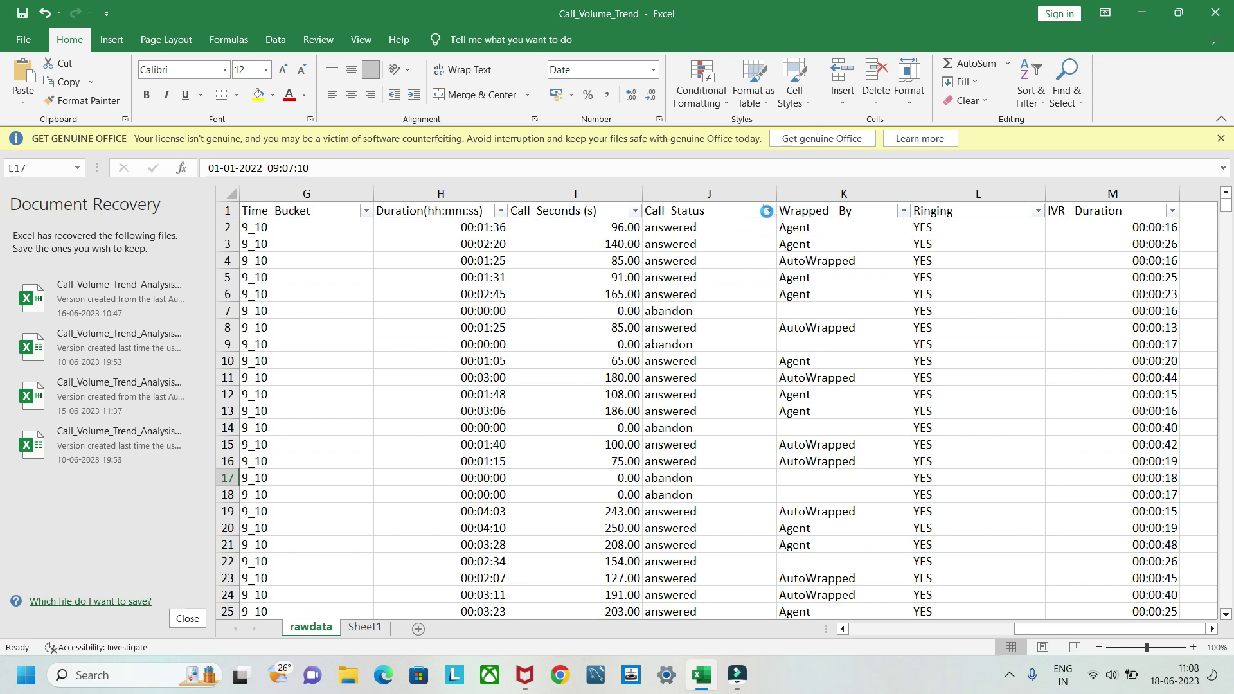
click(769, 212)
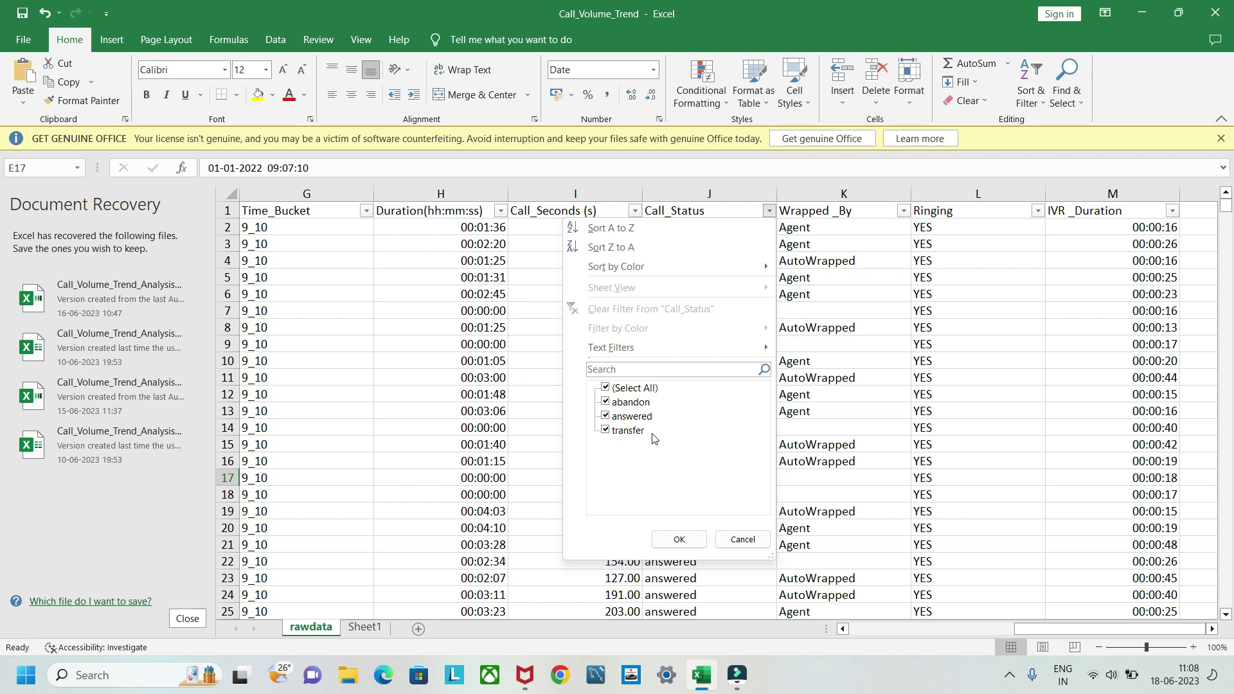
click(679, 539)
Step: Scroll back through the remaining columns and return to the Sheet1 task description
scroll(760, 491, right, 1)
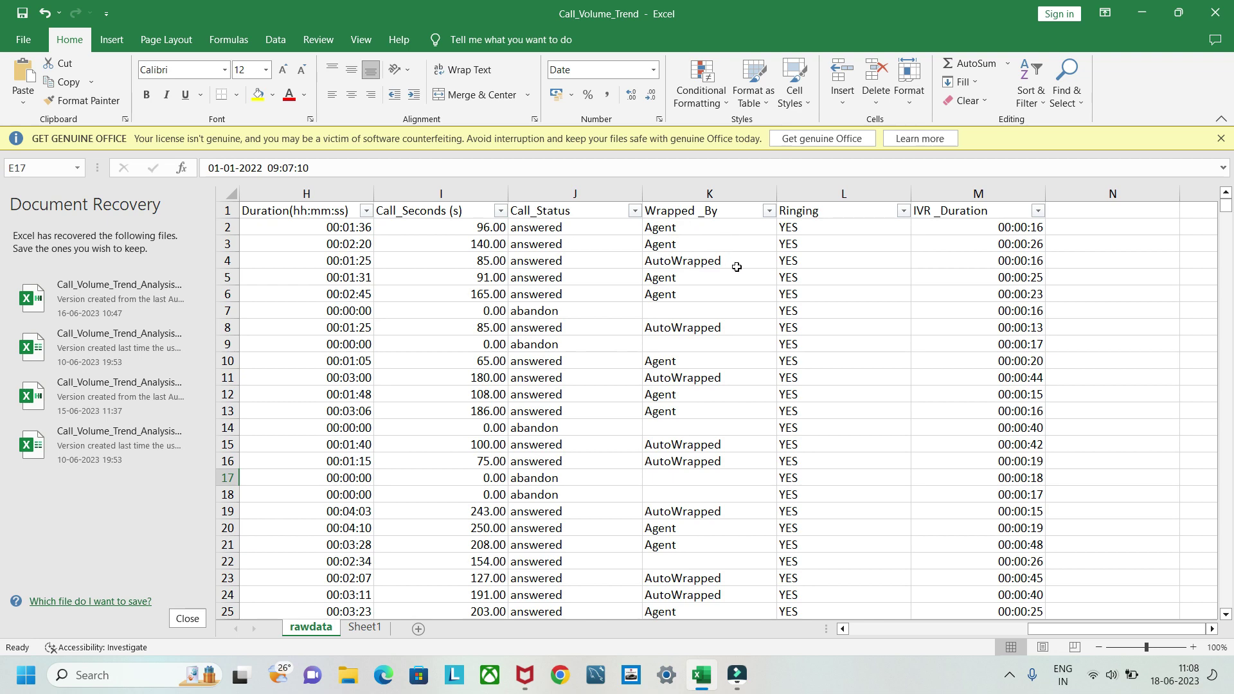
scroll(735, 267, right, 1)
scroll(708, 251, left, 1)
scroll(684, 282, right, 4)
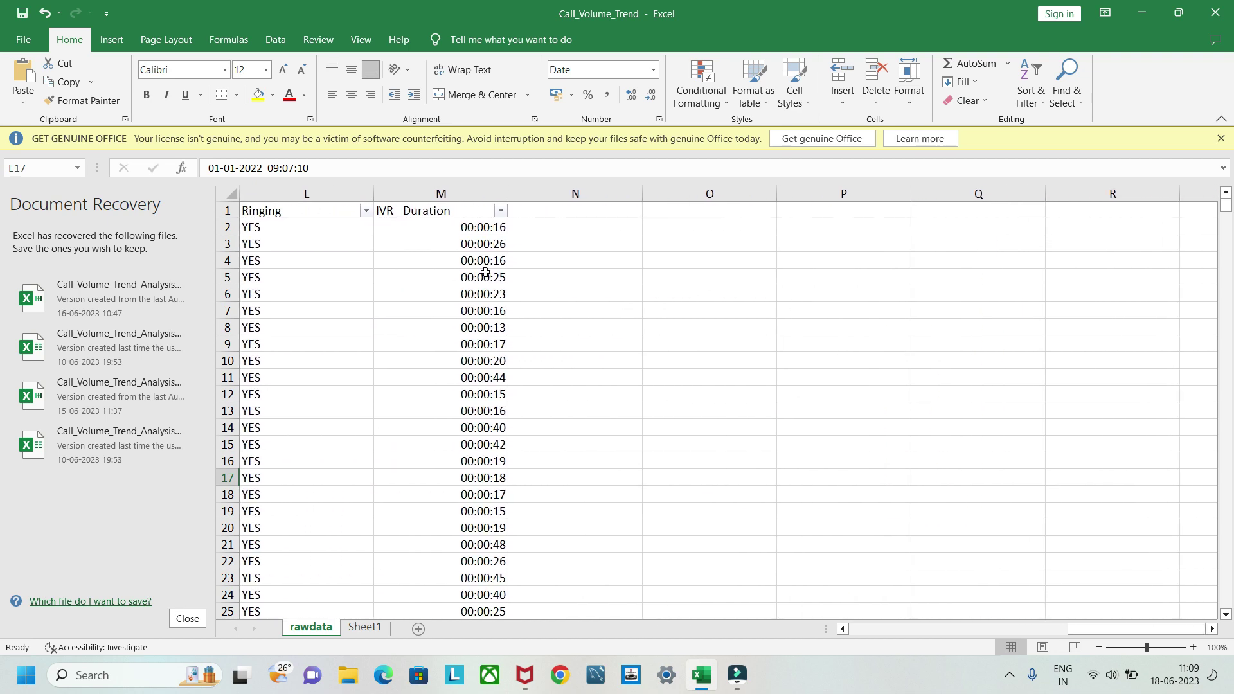
scroll(414, 273, left, 1)
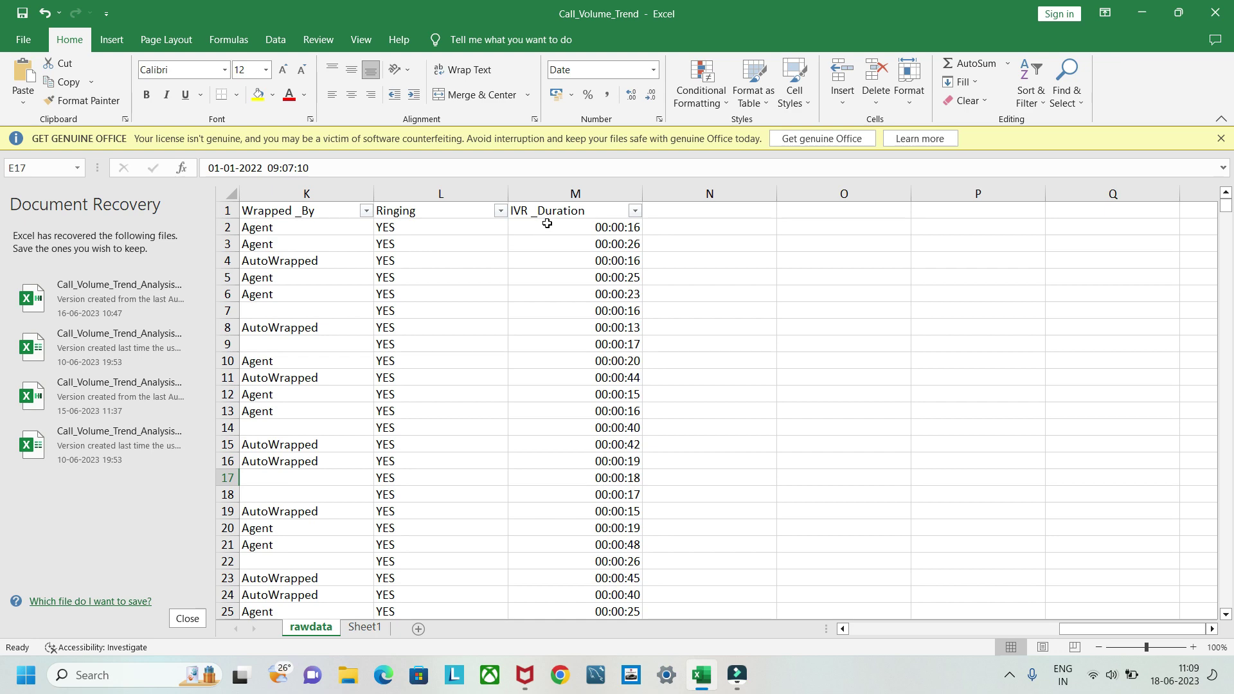
scroll(593, 318, left, 8)
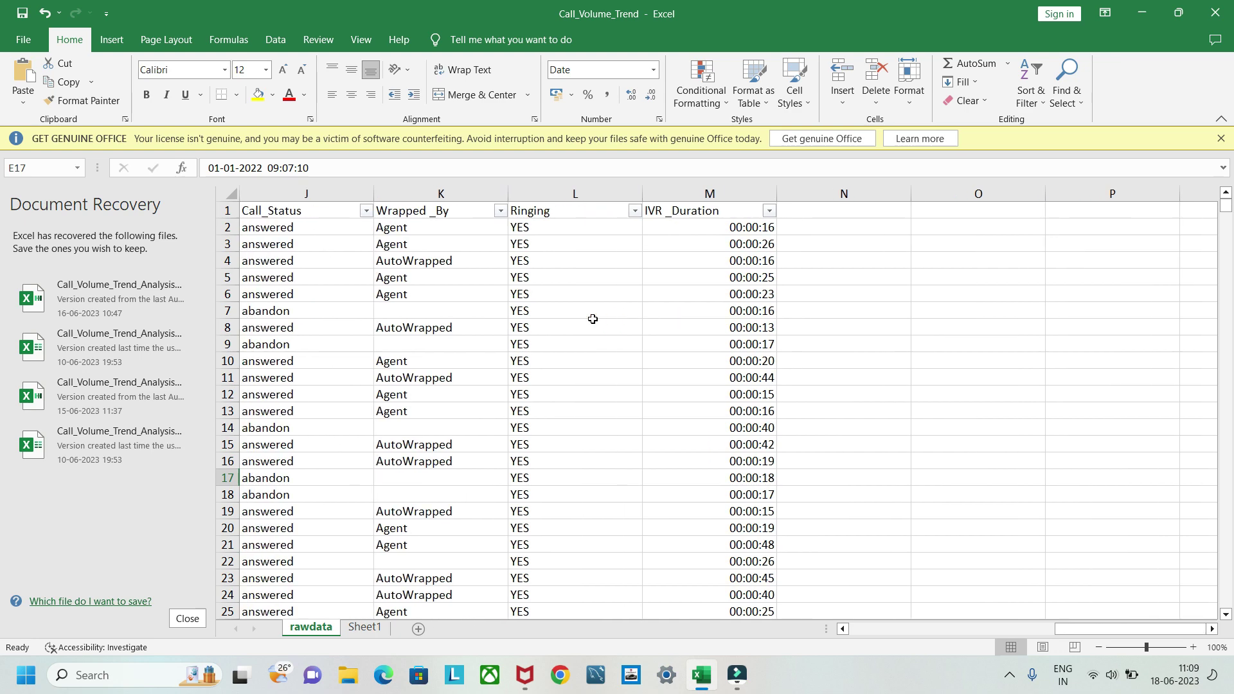
scroll(593, 319, left, 2)
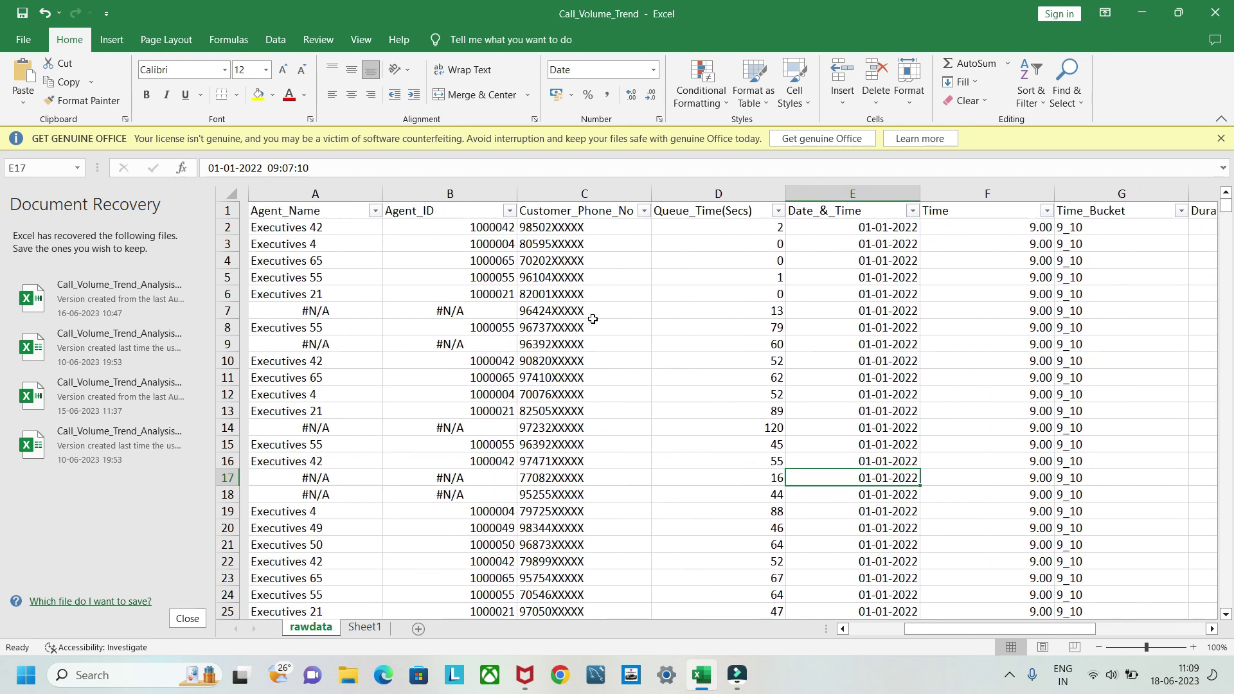
click(363, 628)
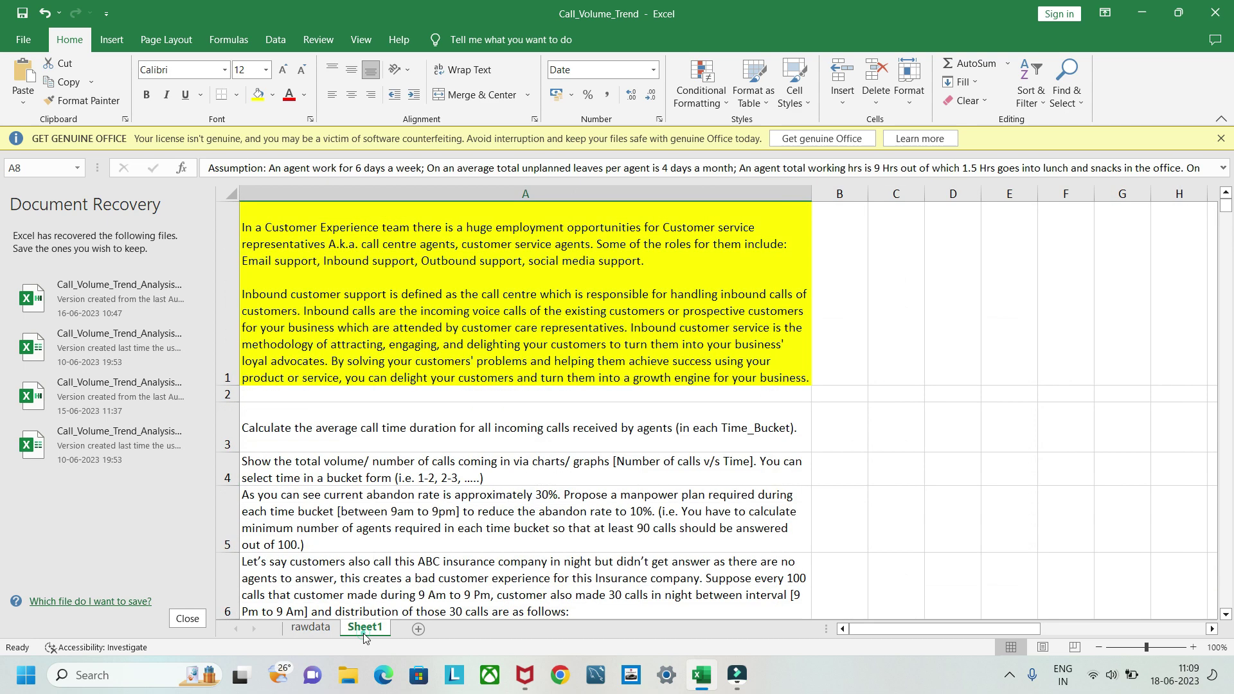
Step: Copy the whole rawdata table and paste it into a new sheet
scroll(484, 542, down, 2)
scroll(483, 542, down, 3)
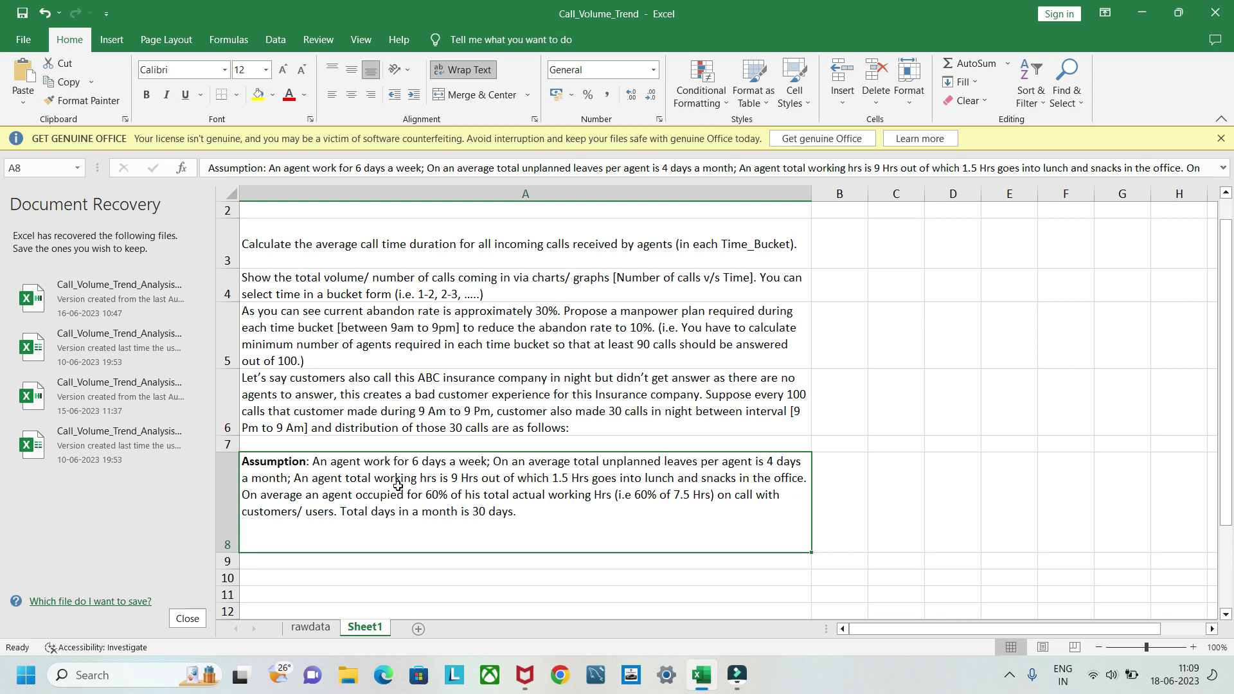
click(314, 628)
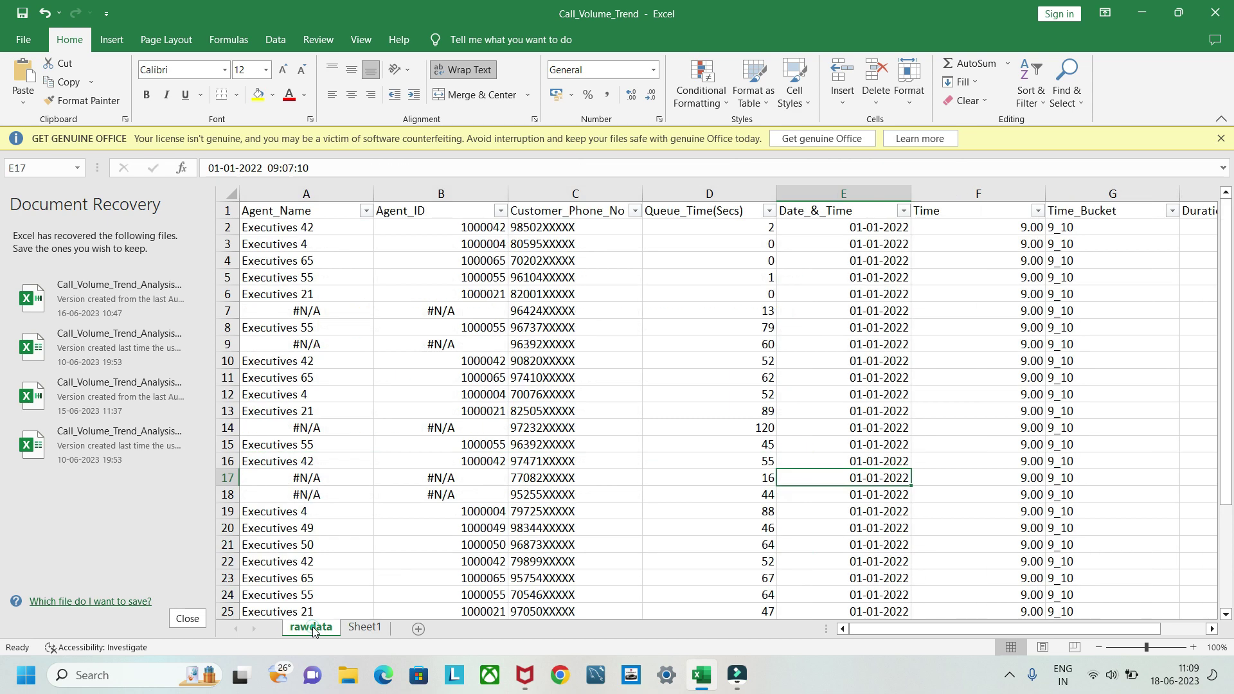
click(415, 455)
key(ctrl+a)
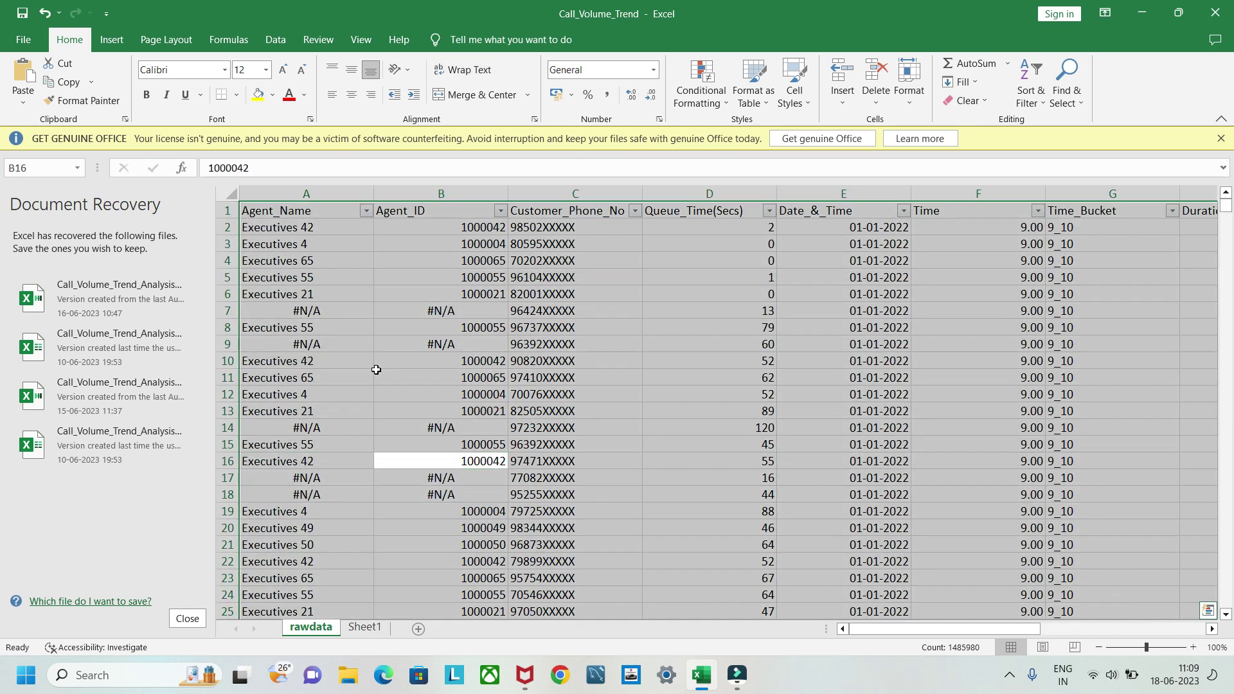
key(ctrl+c)
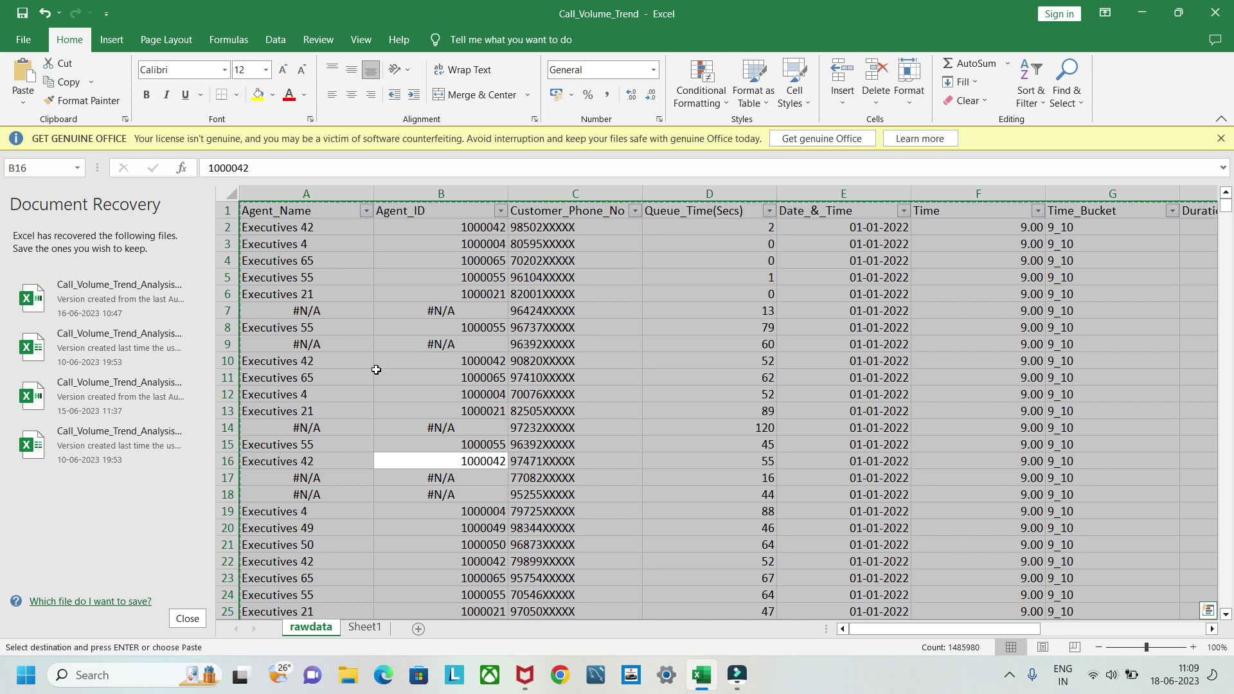
click(419, 629)
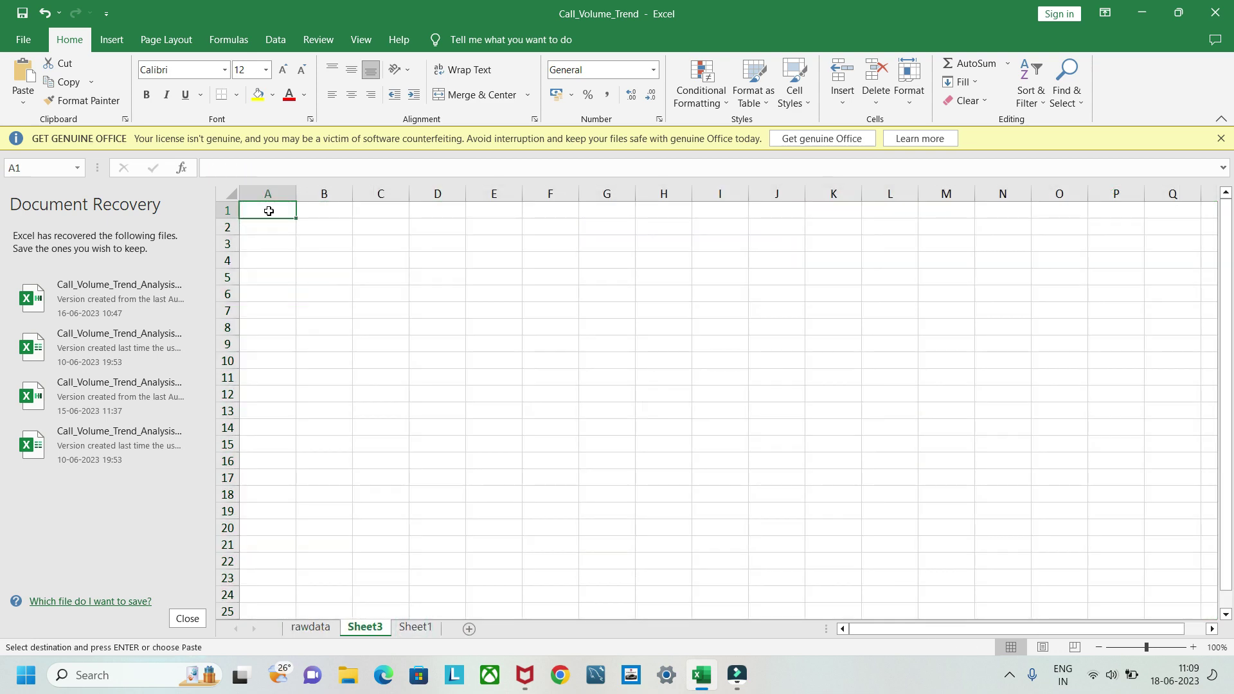
key(ctrl+v)
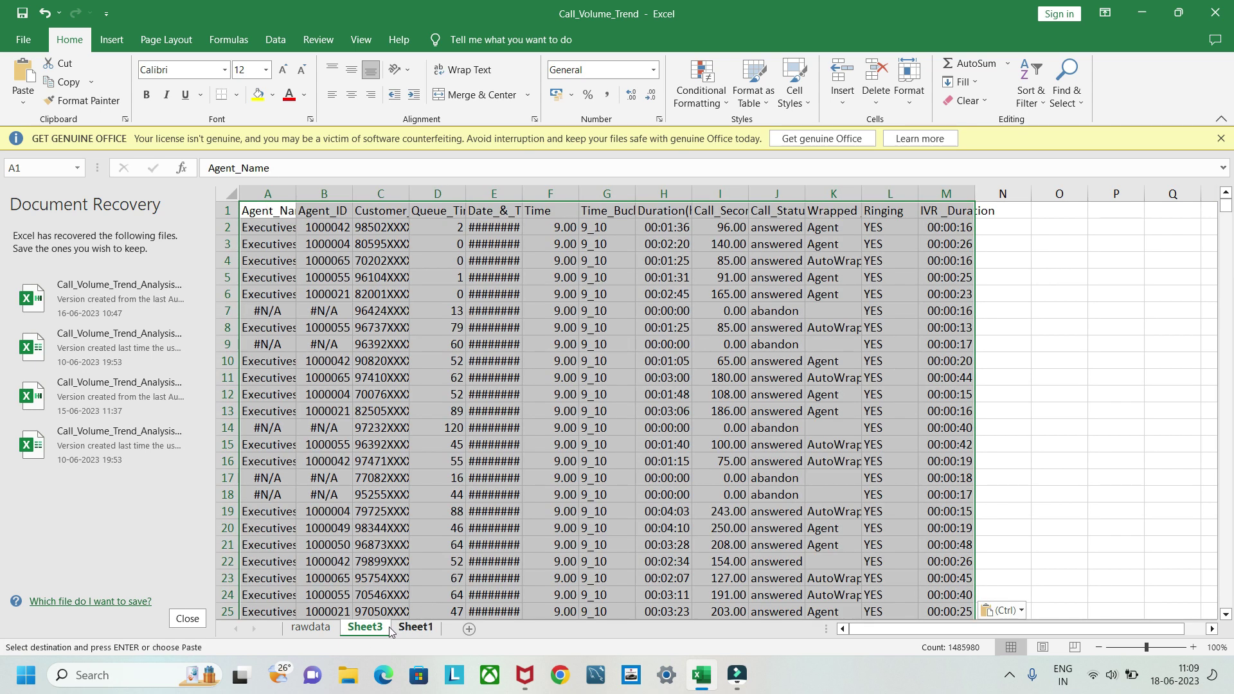
Step: Rename the new sheet to 'coopied data'
right_click(371, 633)
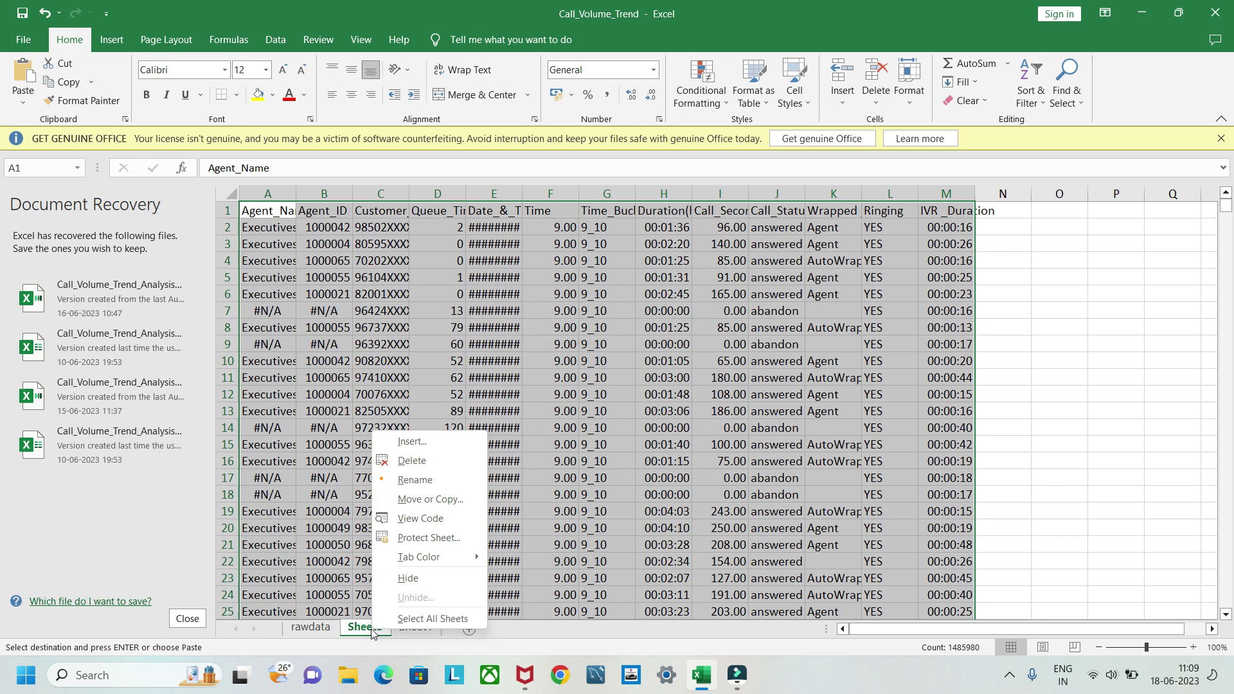
click(412, 490)
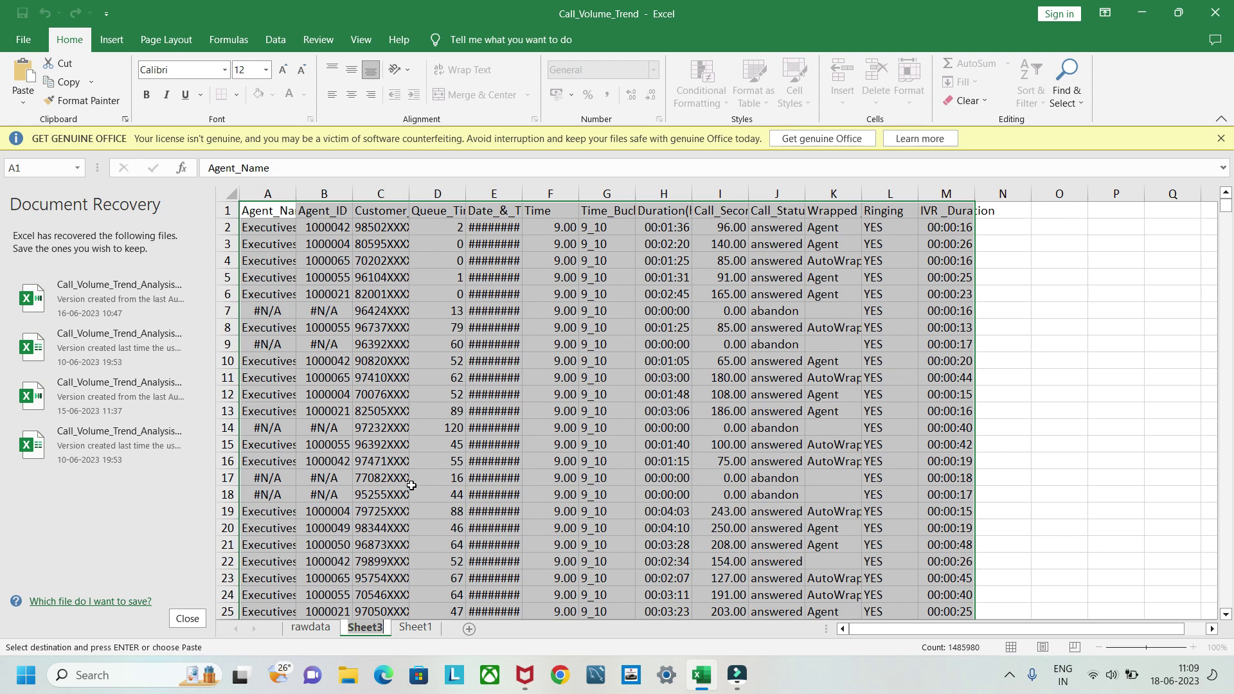
text(set 1)
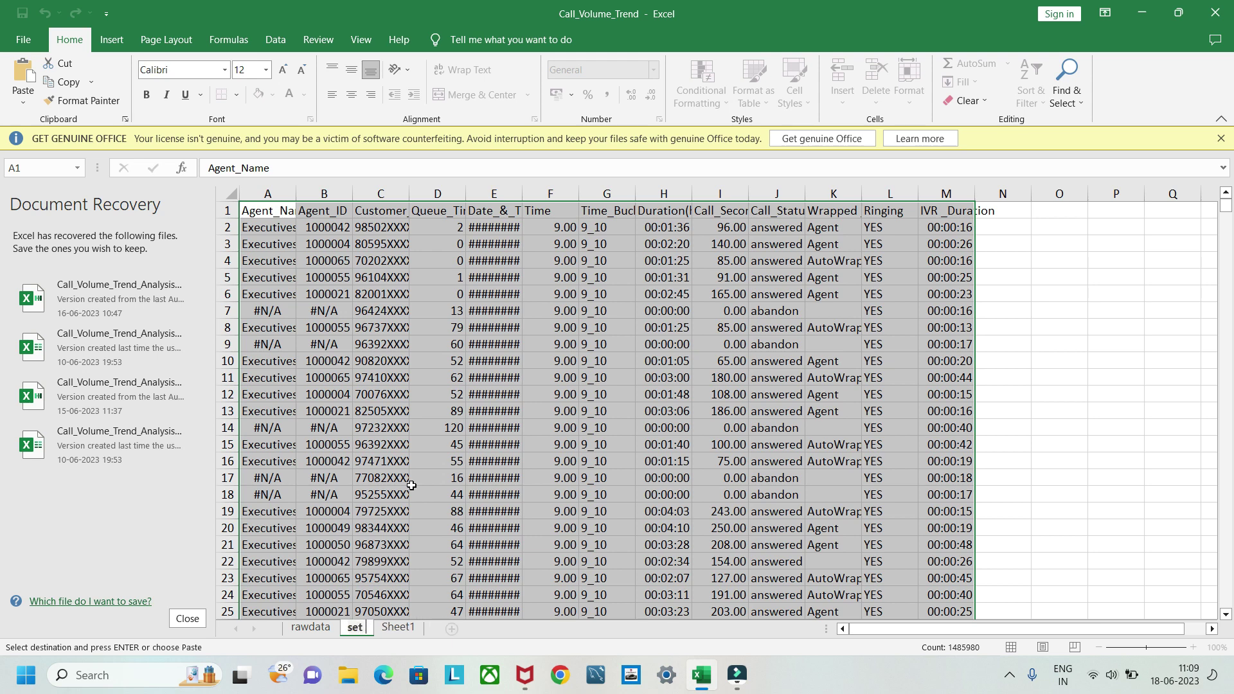
key(BackSpace)
key(BackSpace)
key(BackSpace)
key(BackSpace)
key(BackSpace)
text(copy)
key(BackSpace)
key(BackSpace)
text(opied data)
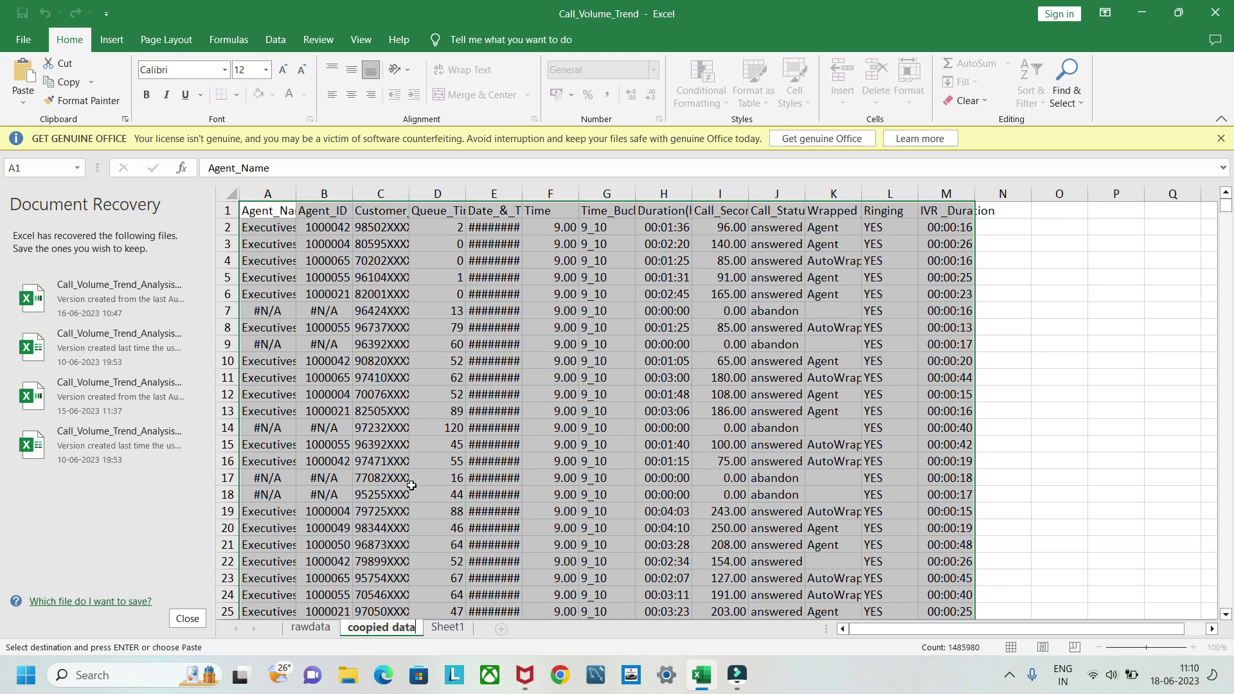
key(Return)
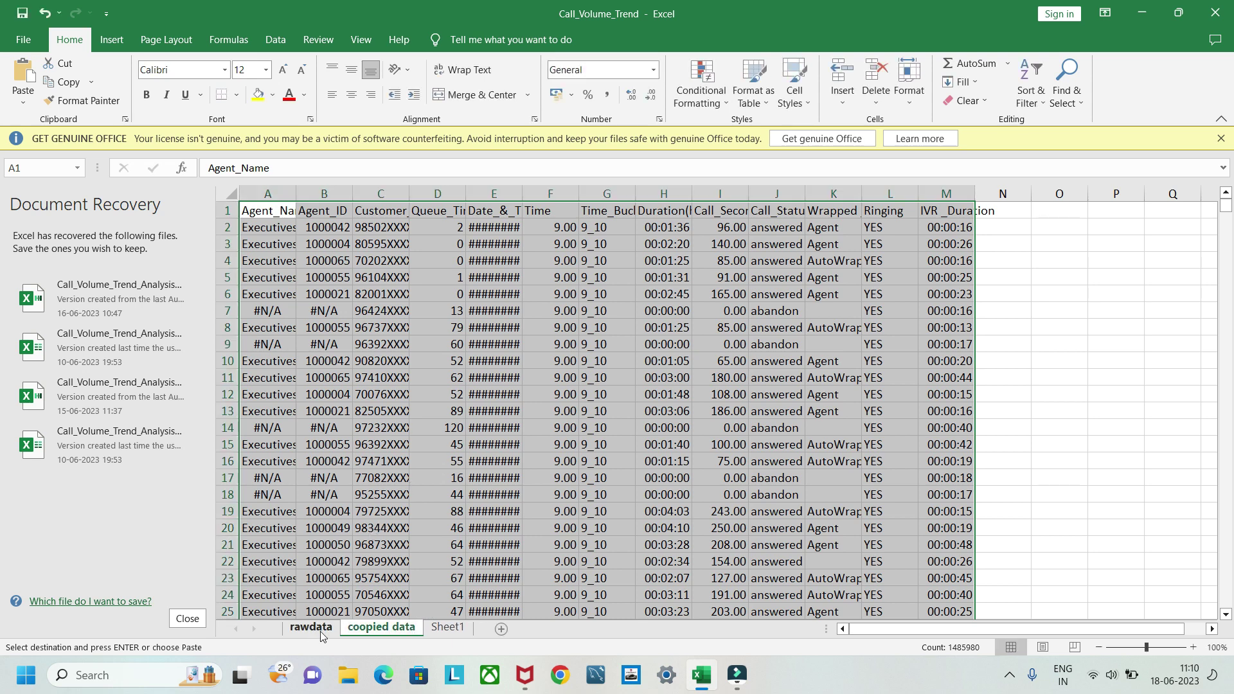
Step: Insert a PivotTable from rawdata range A1:M117989 on a new worksheet
click(443, 631)
scroll(502, 506, up, 3)
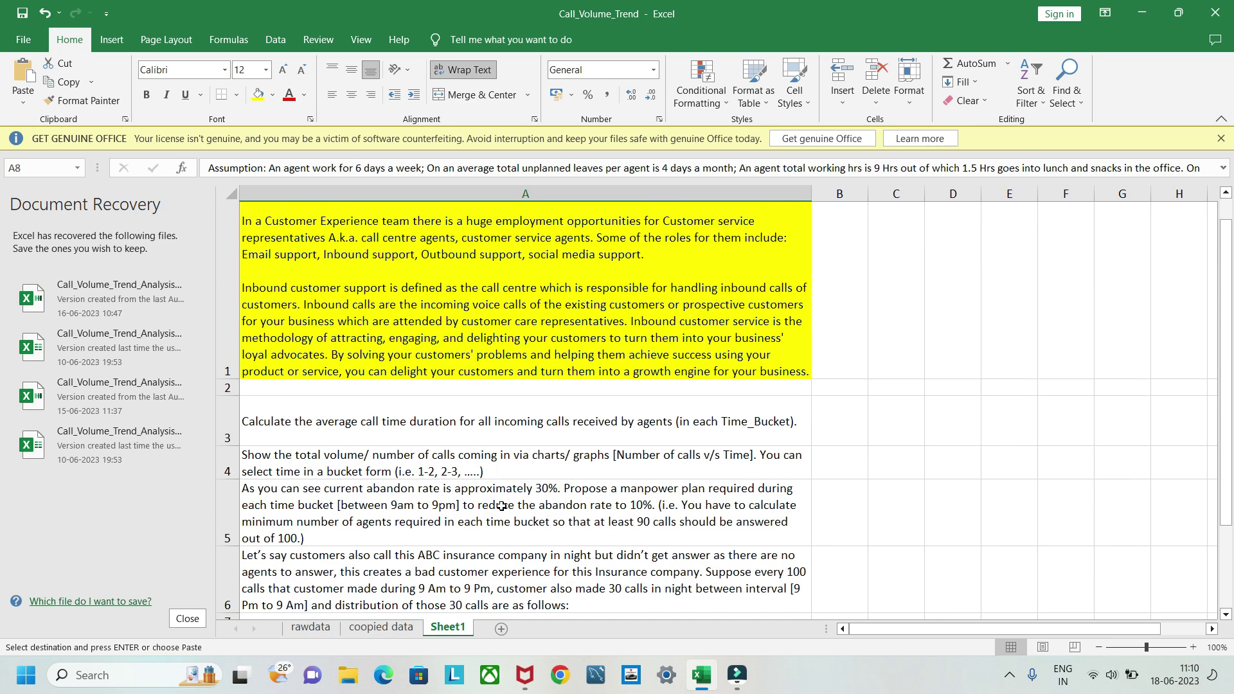
scroll(502, 506, up, 1)
click(311, 630)
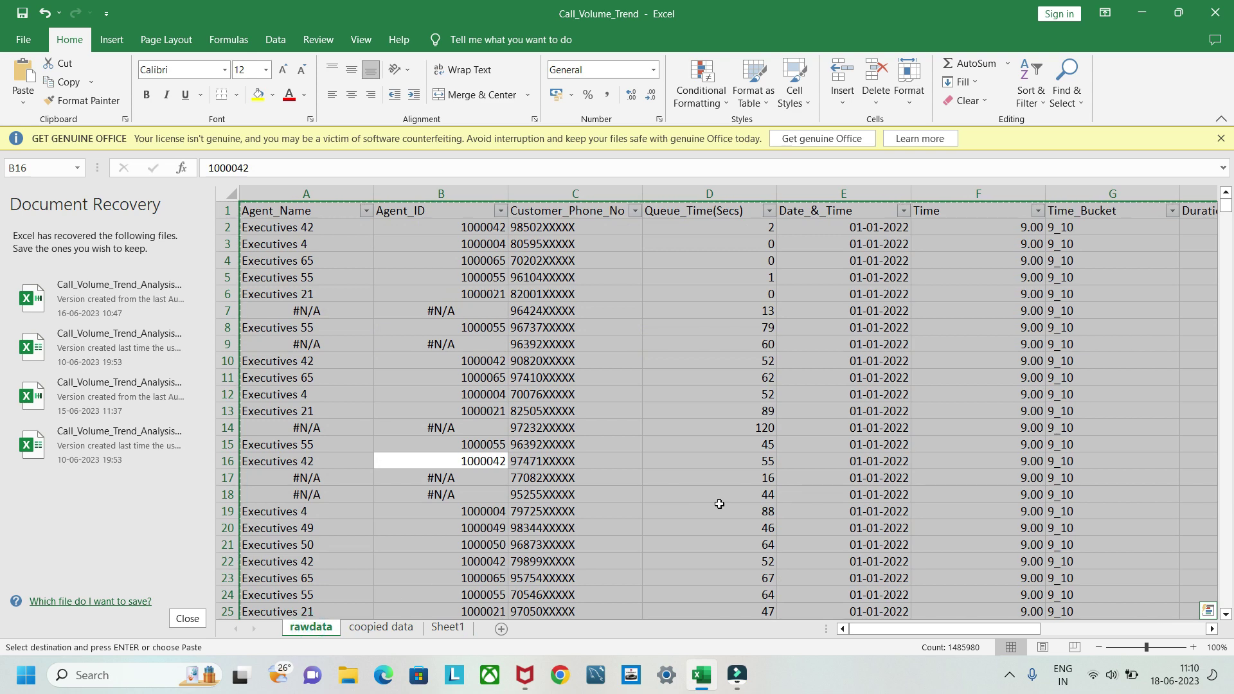
click(576, 477)
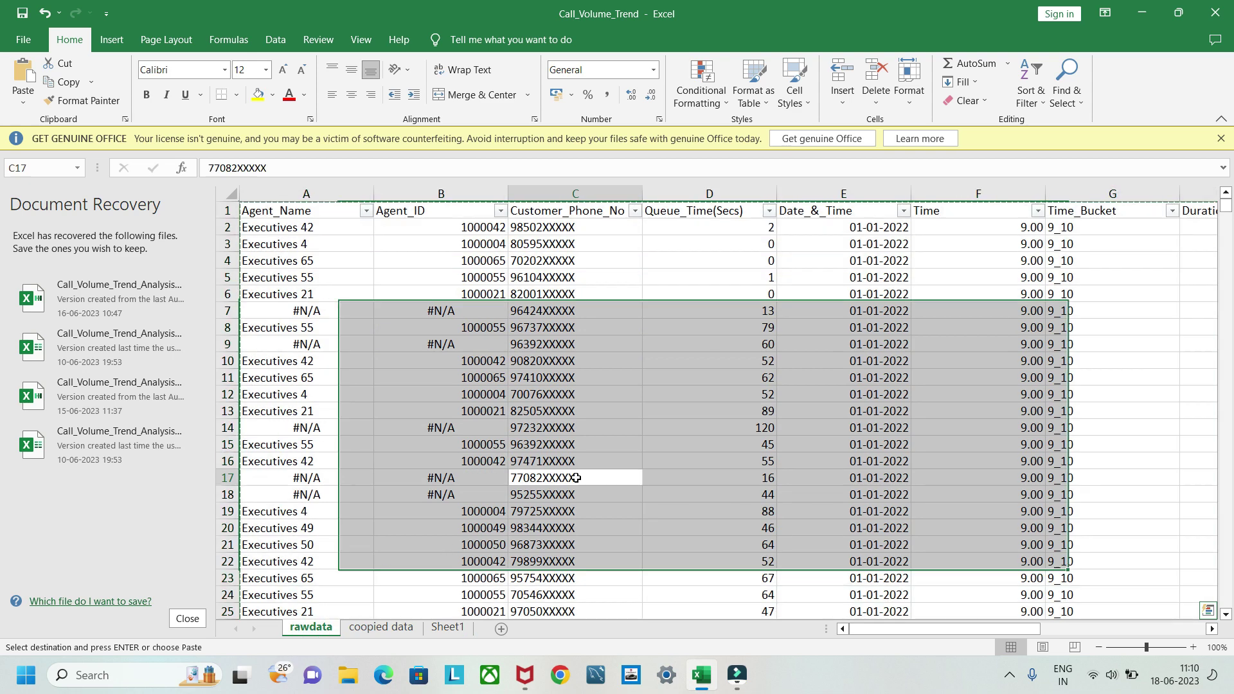
key(ctrl+a)
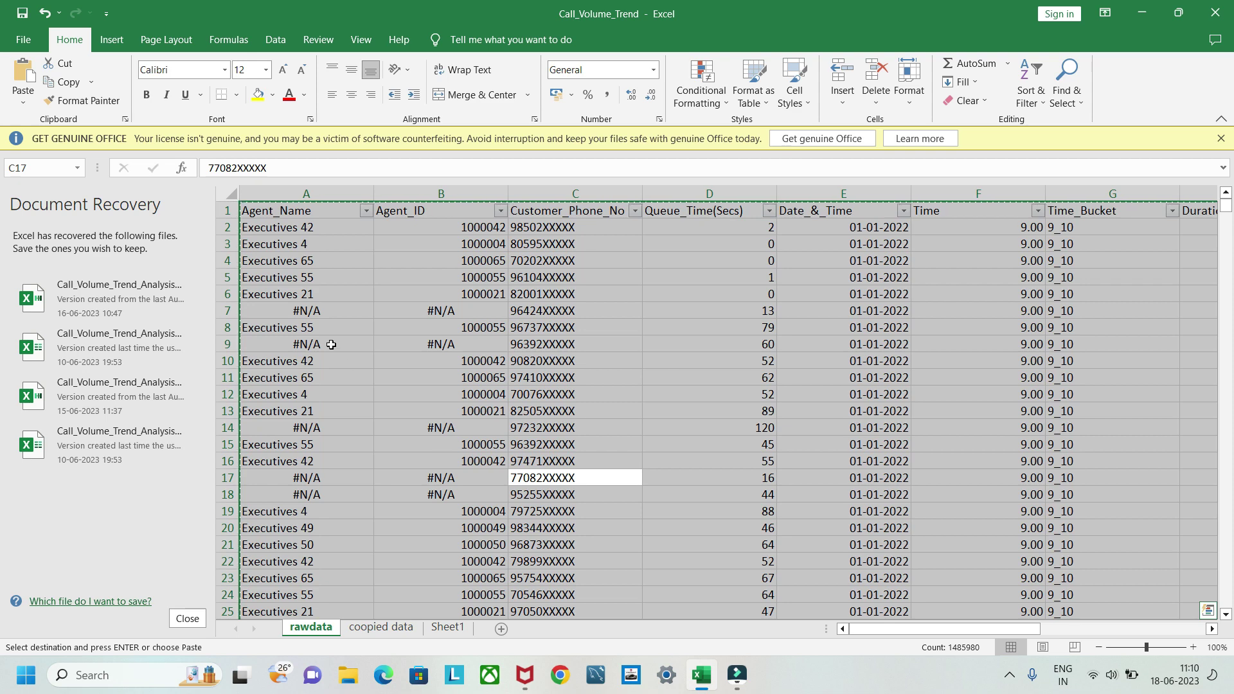
click(111, 40)
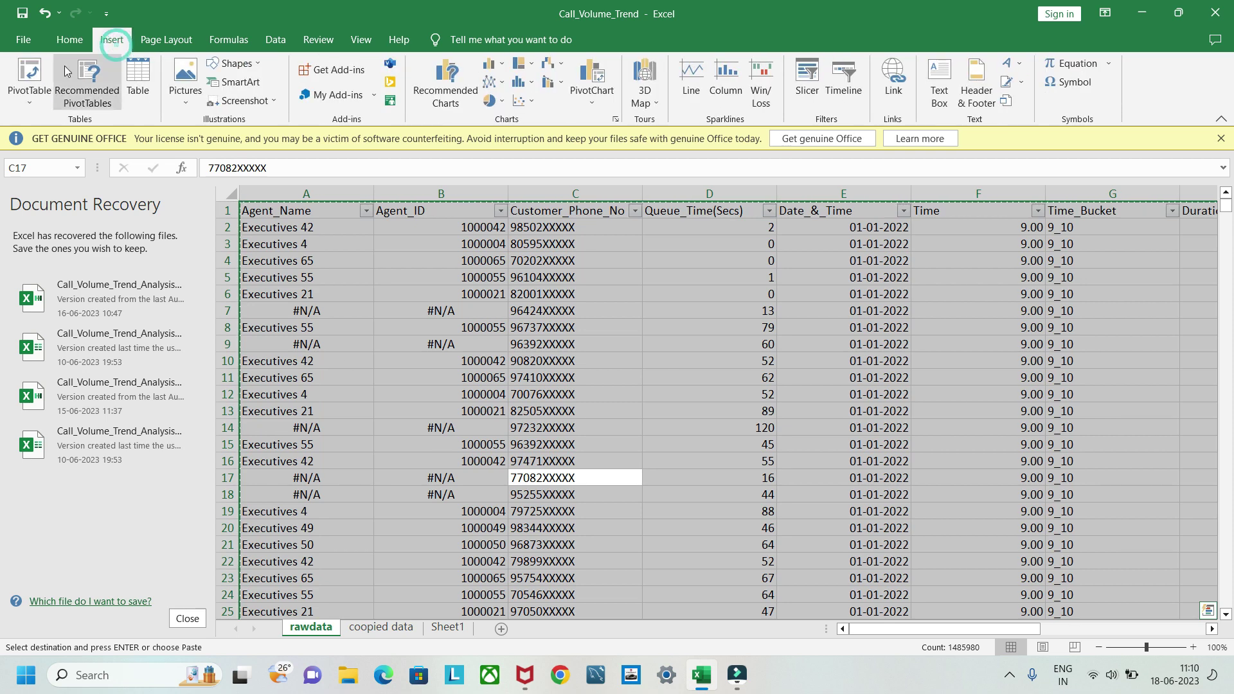
click(30, 78)
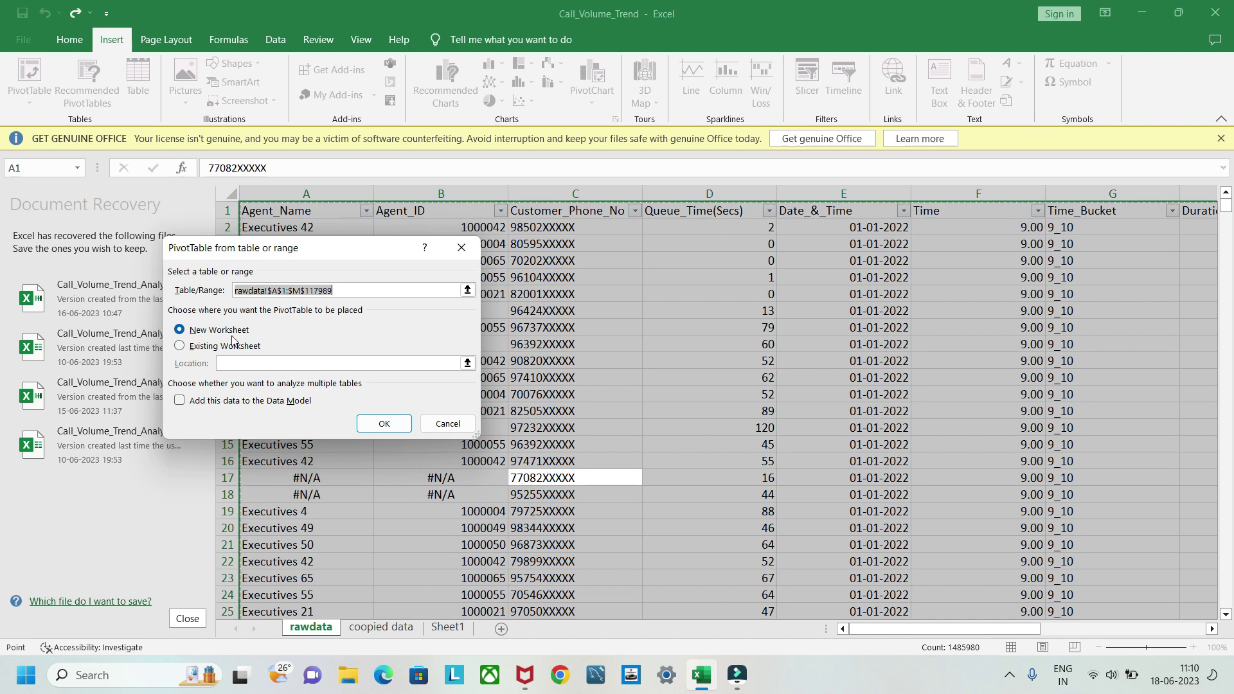
click(392, 427)
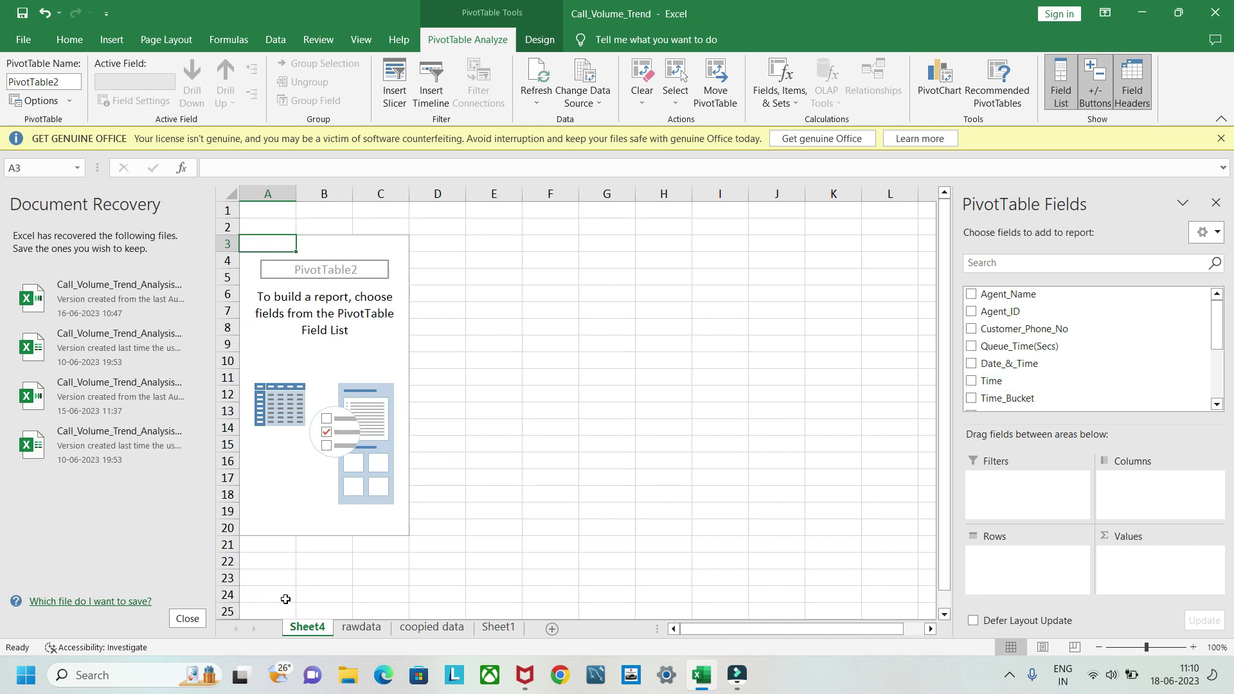
Step: Rename the pivot sheet to '1' and move it after Sheet1
right_click(306, 630)
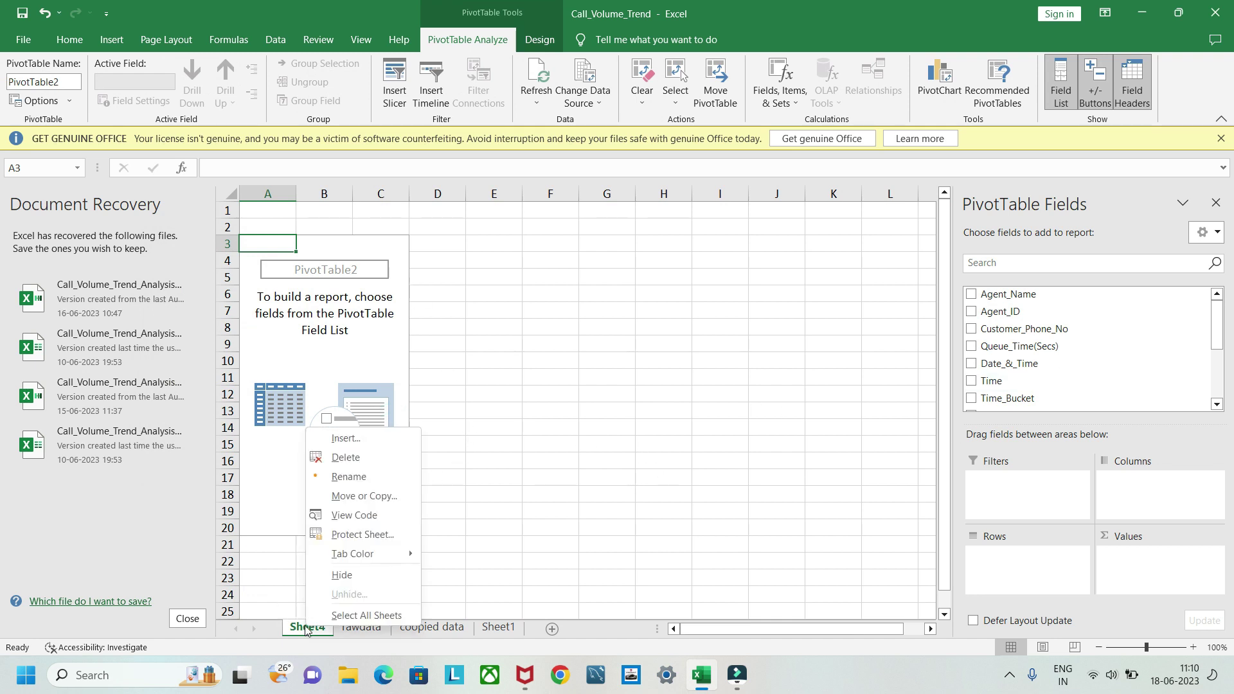
click(350, 476)
text(1)
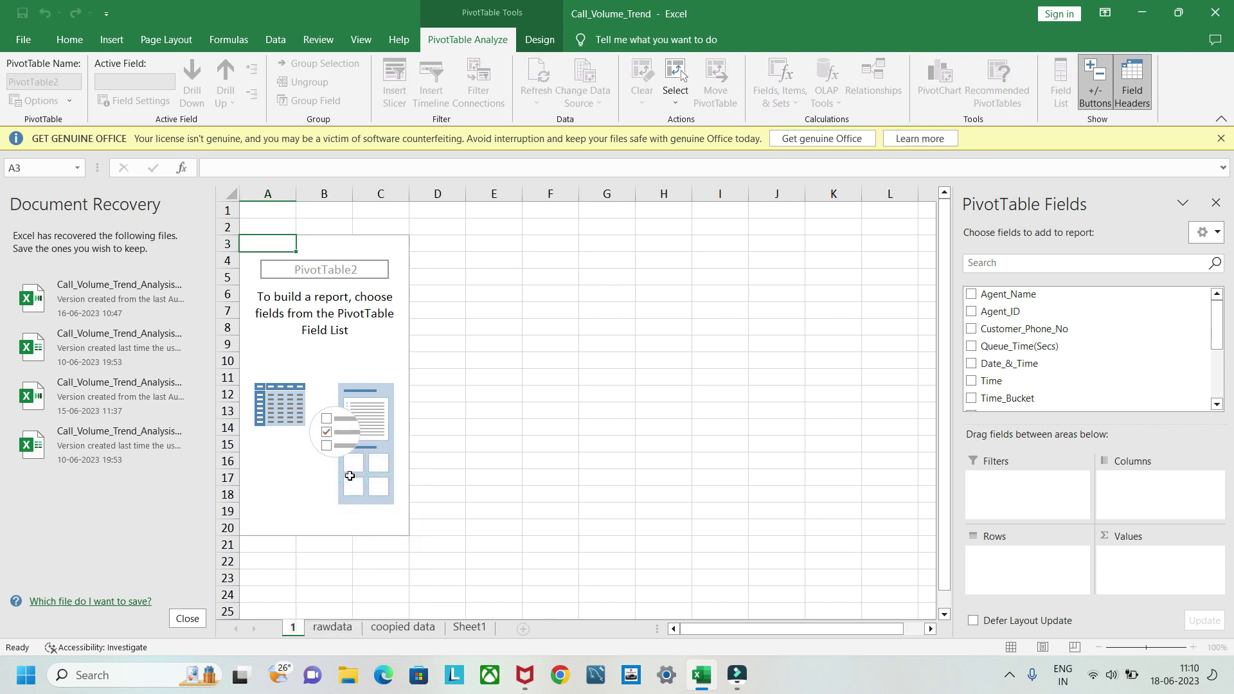
key(Return)
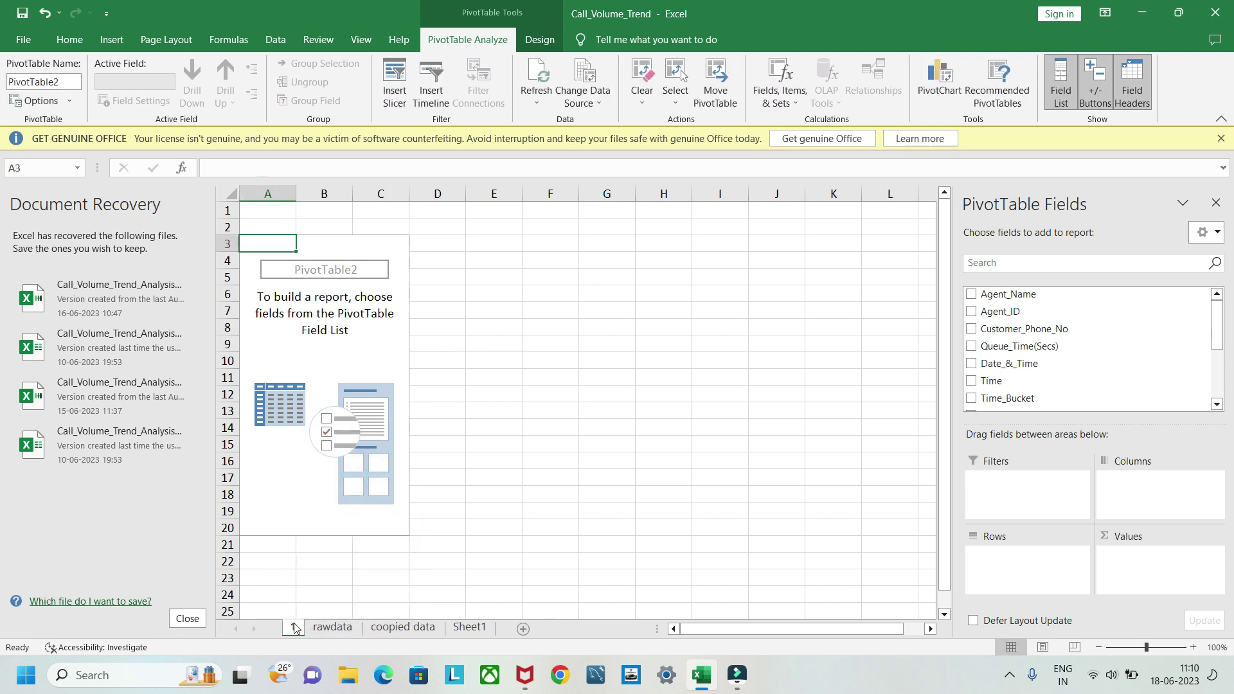
drag(294, 631, 498, 632)
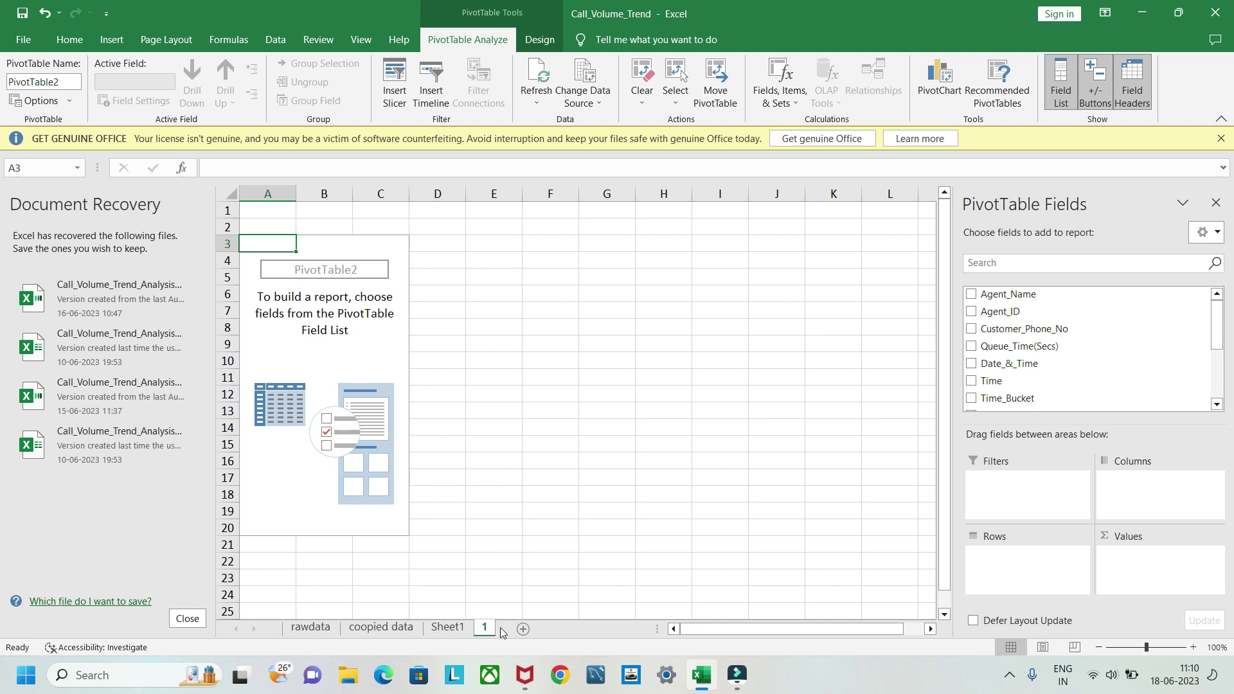
Step: Compare Sheet1's task questions with the pivot, ending on sheet 1
click(449, 628)
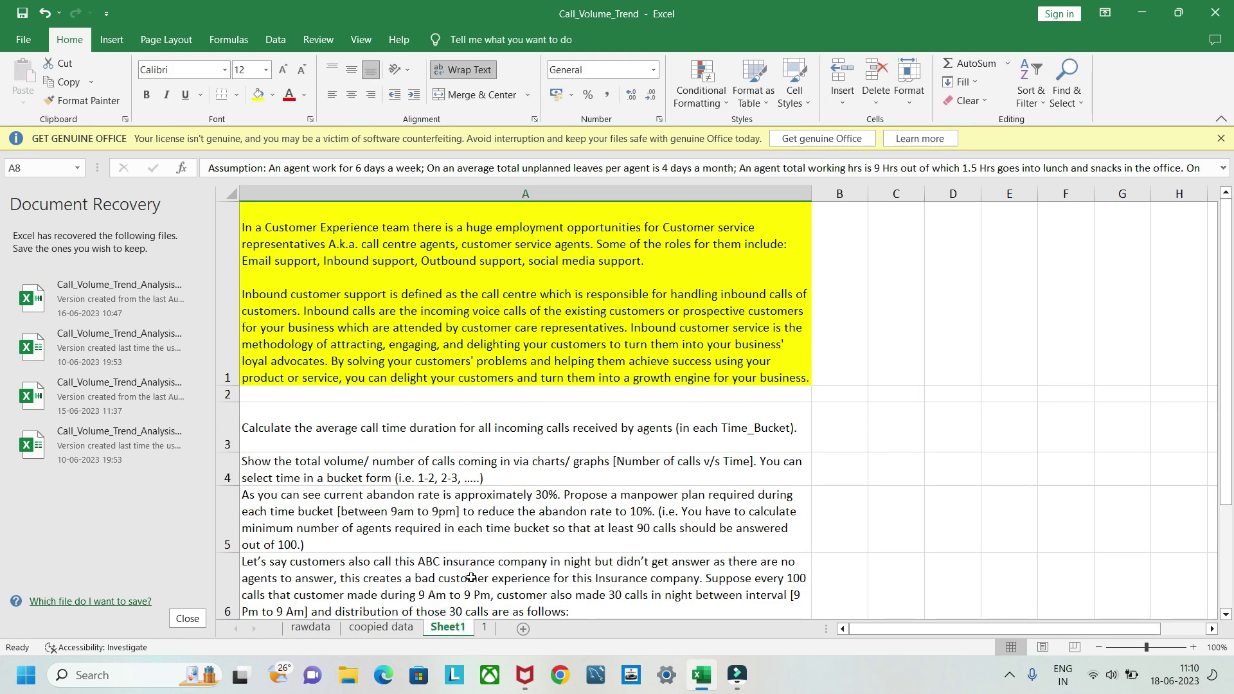
click(487, 628)
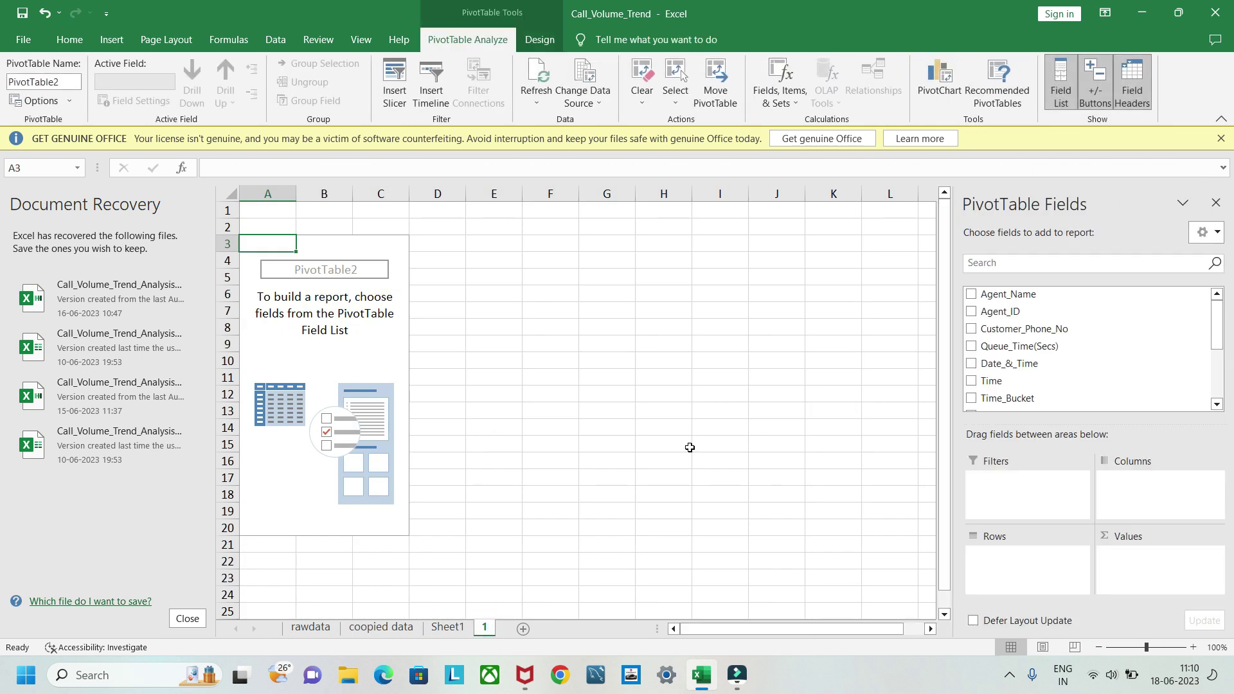
click(448, 627)
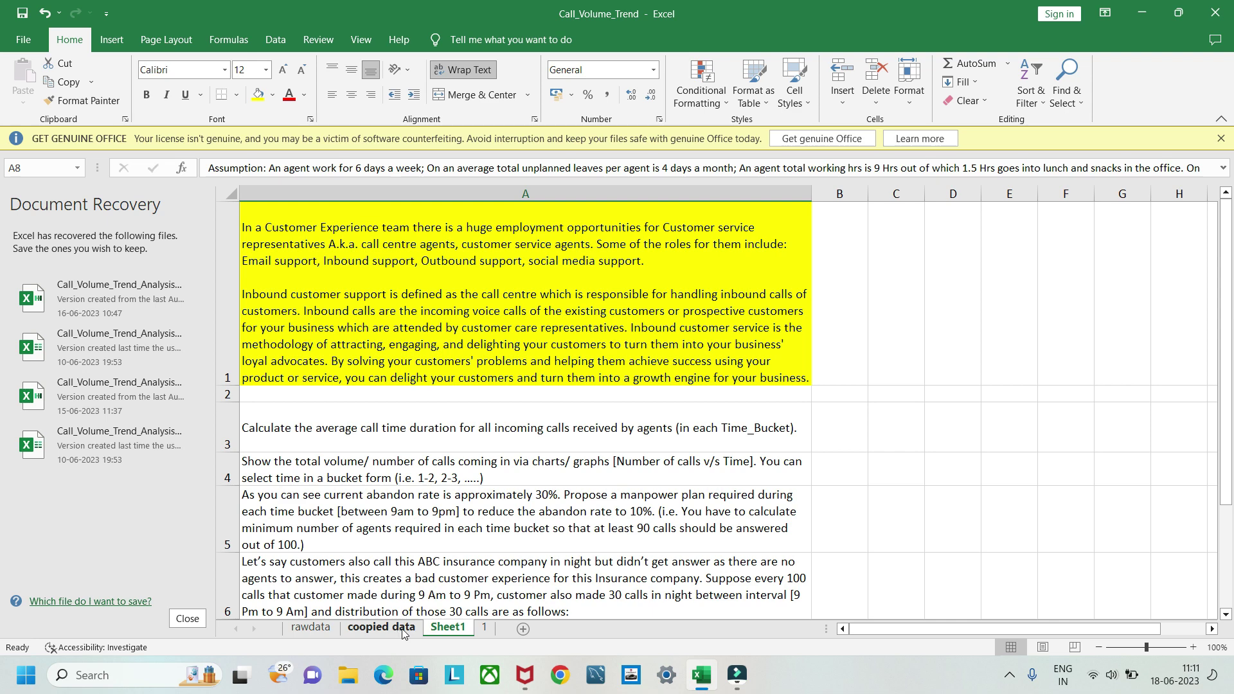
click(484, 627)
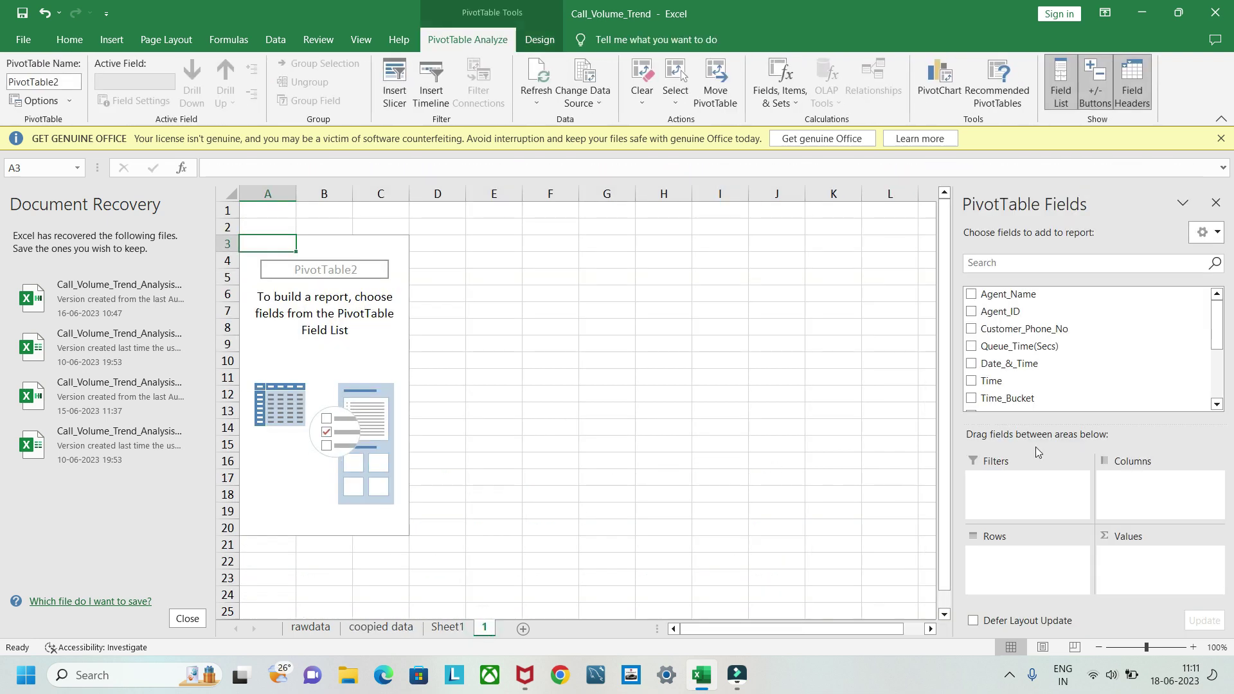
scroll(1093, 399, down, 1)
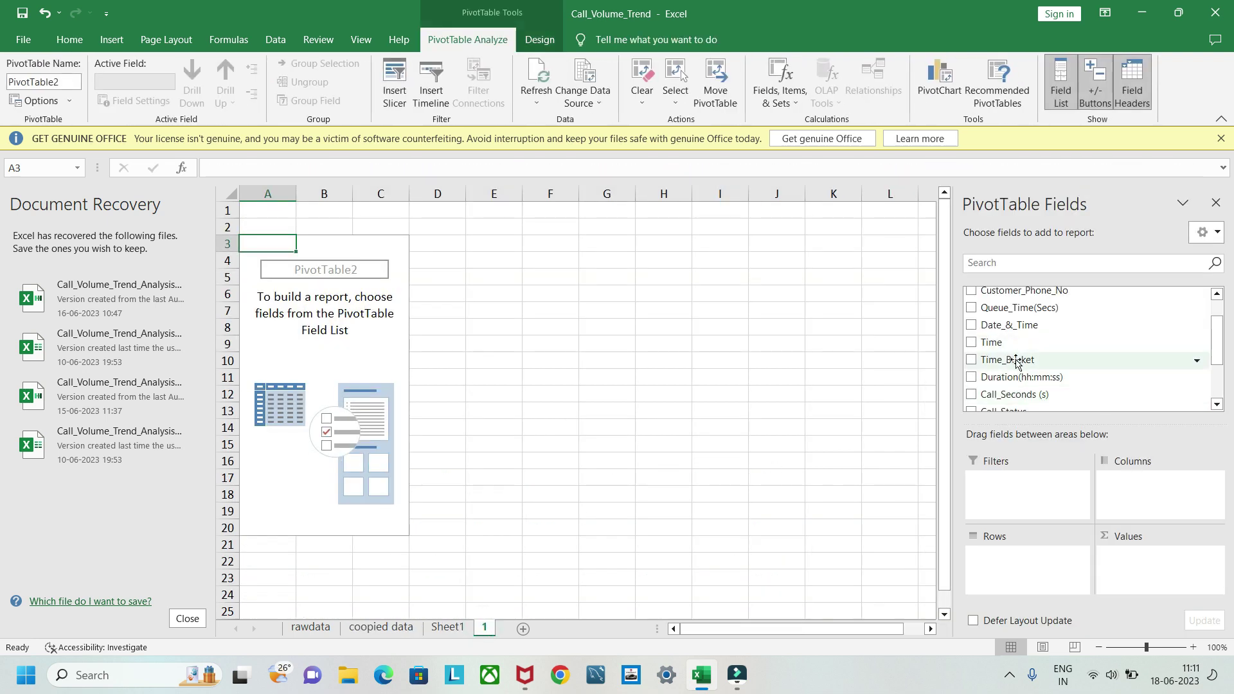
Step: Put Time_Bucket in the pivot rows and Call_Seconds (s) in Values
scroll(1064, 345, up, 1)
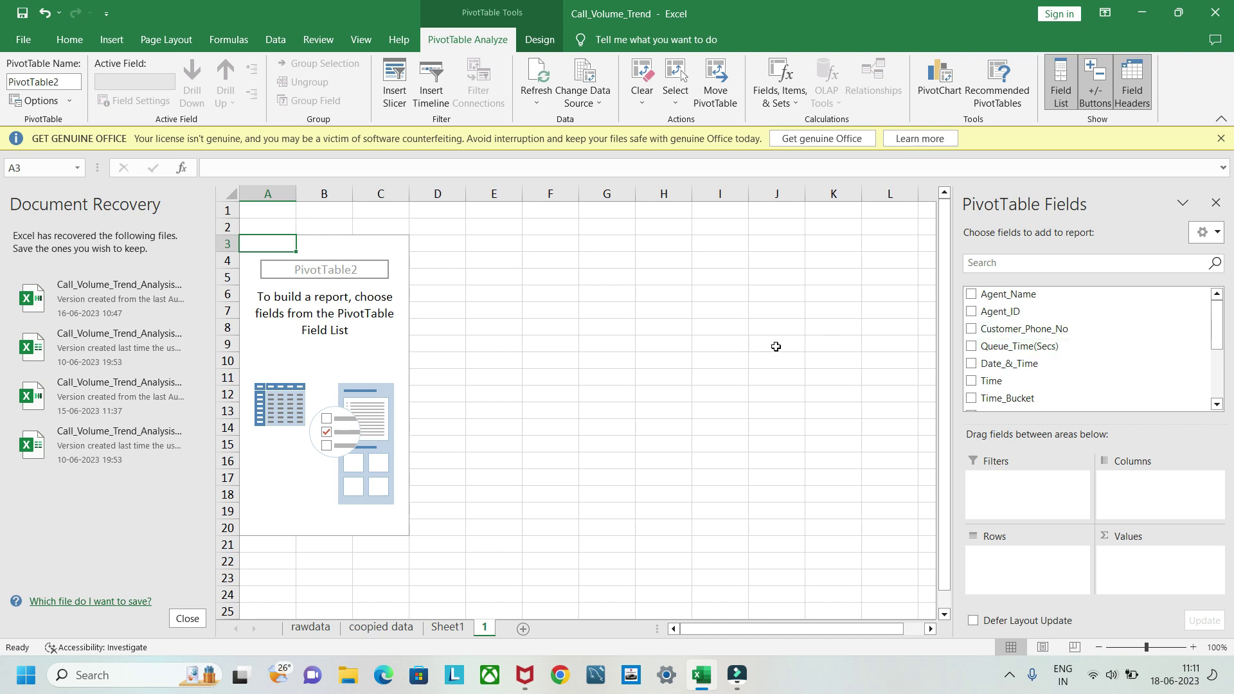
scroll(1080, 405, down, 2)
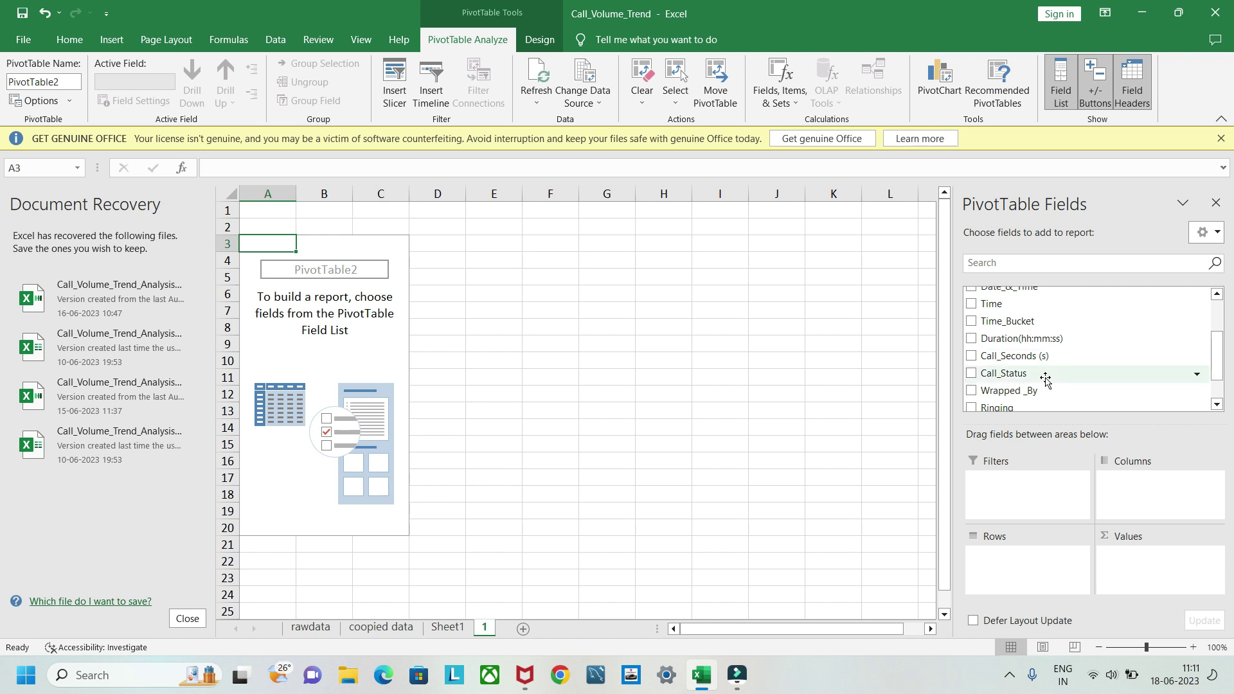
drag(999, 327, 995, 558)
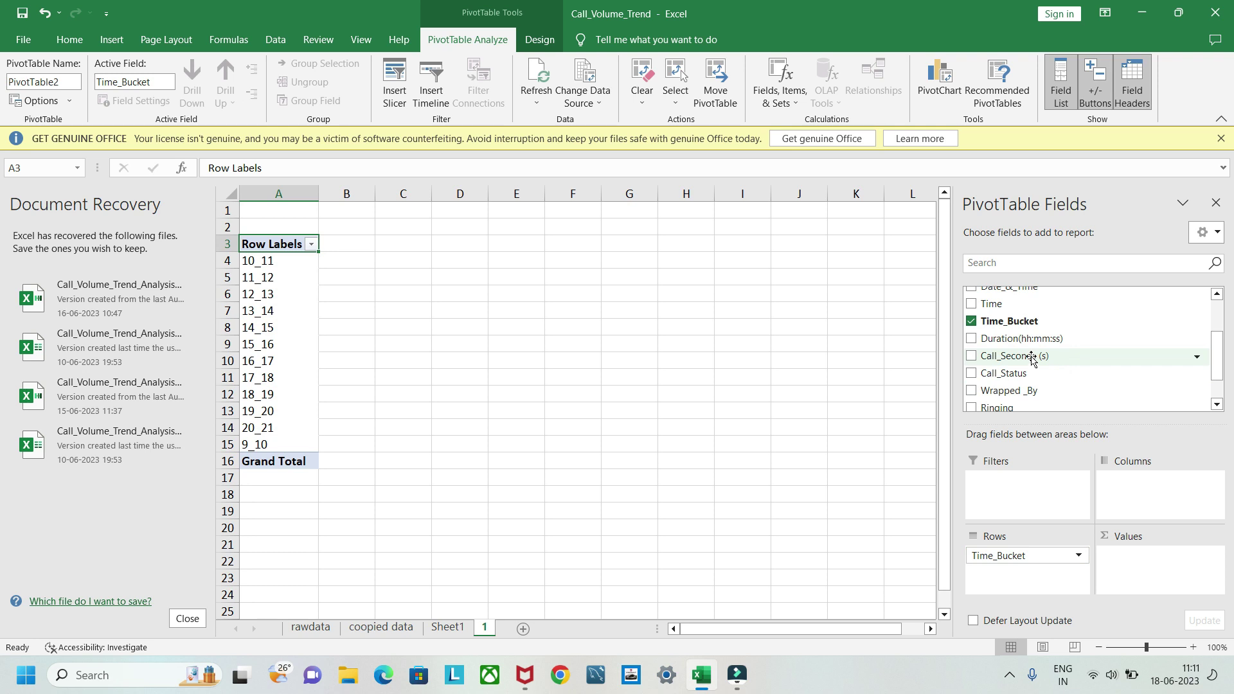
drag(1033, 358, 1138, 561)
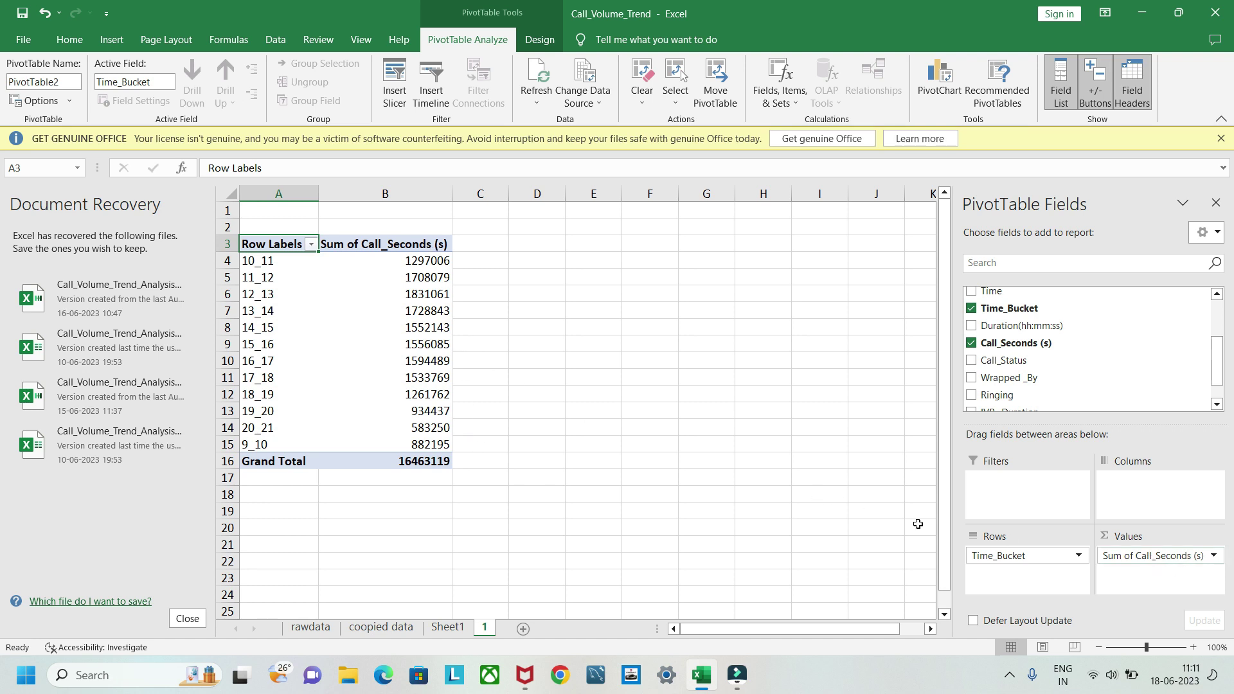
Step: Change the Call_Seconds (s) value field summary from Sum to Average
click(1214, 557)
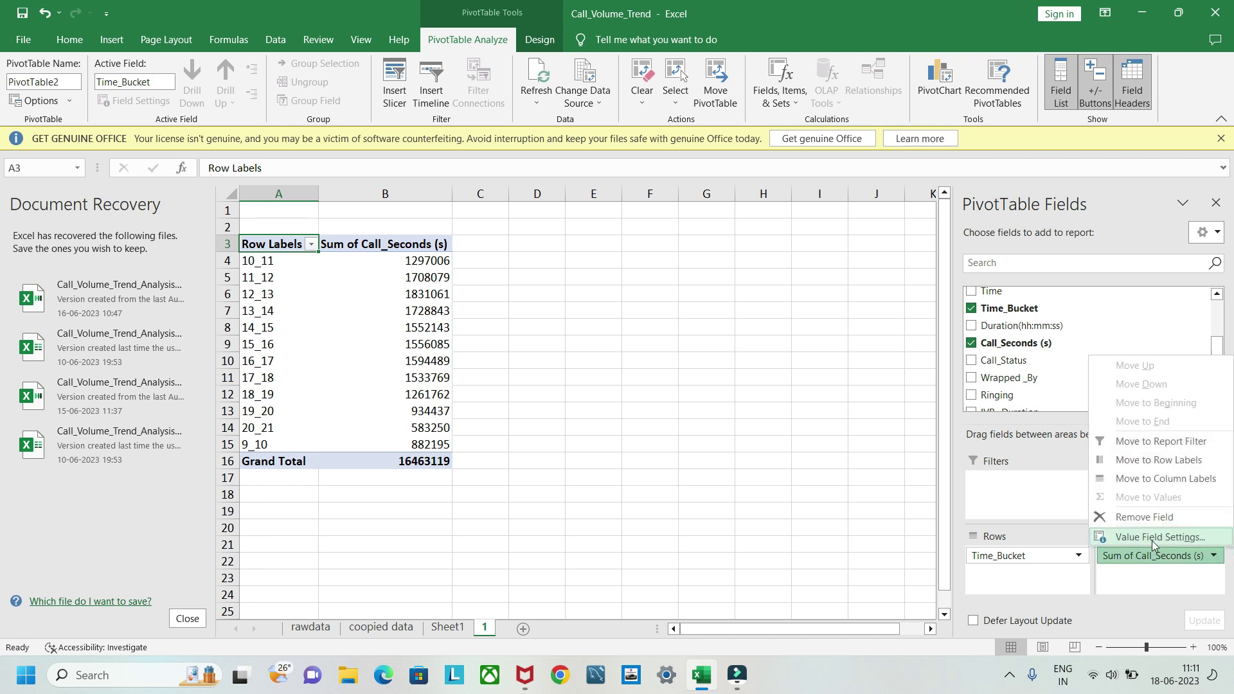
click(1168, 539)
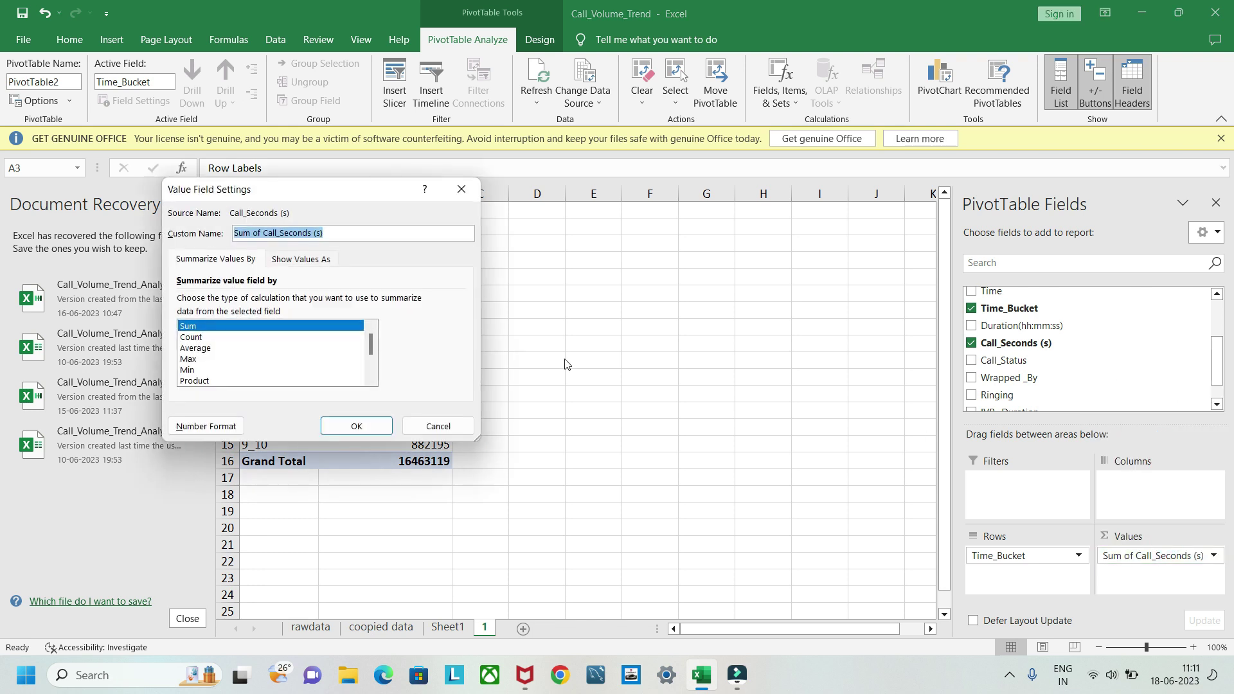
click(196, 348)
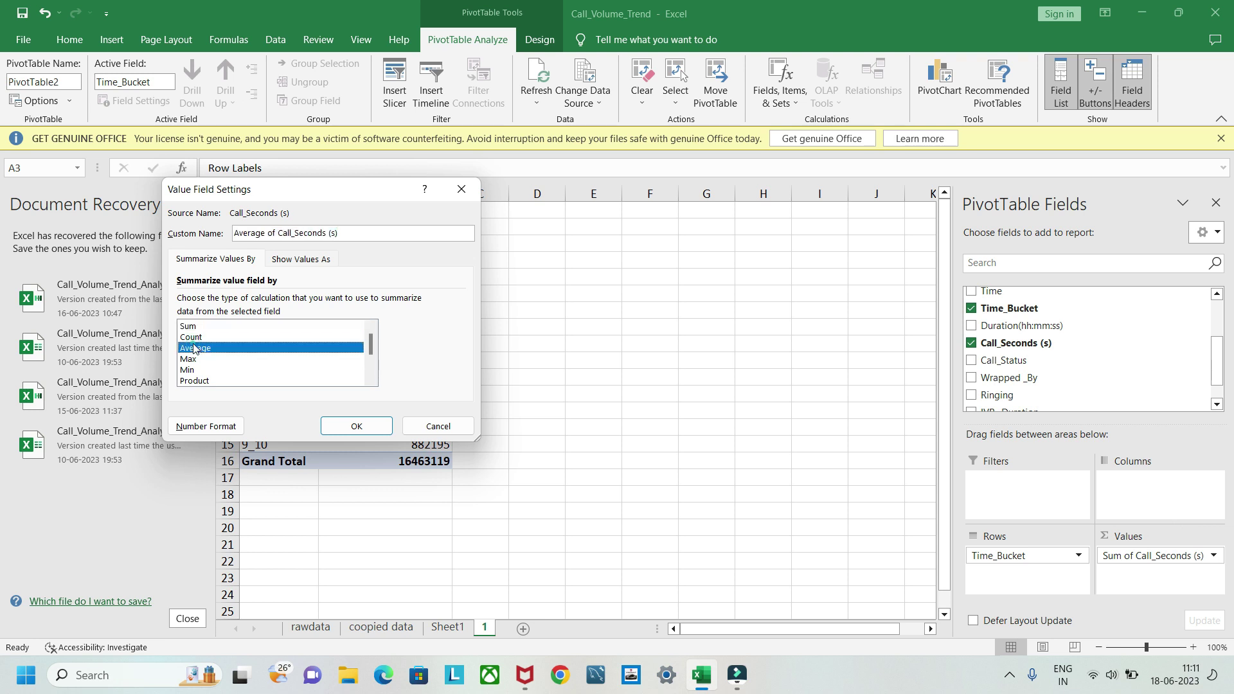
click(357, 425)
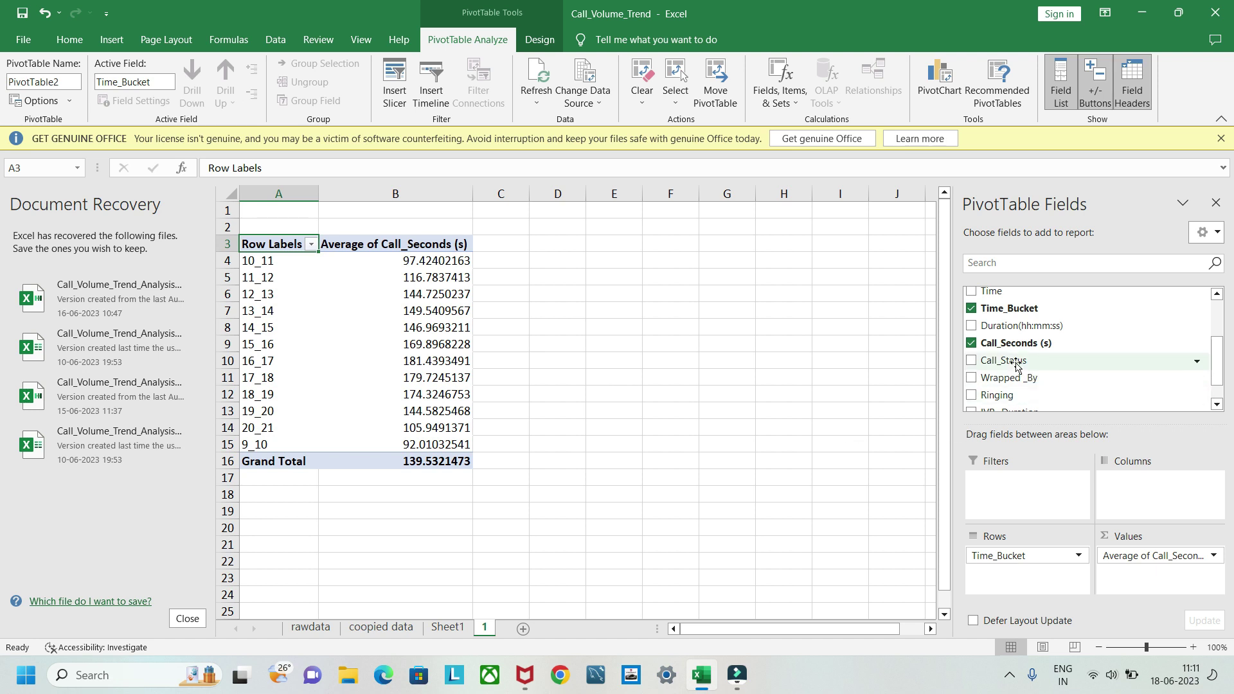
Step: Add Call_Status as a report filter showing only answered calls, then view Sheet1
drag(1014, 361, 1029, 485)
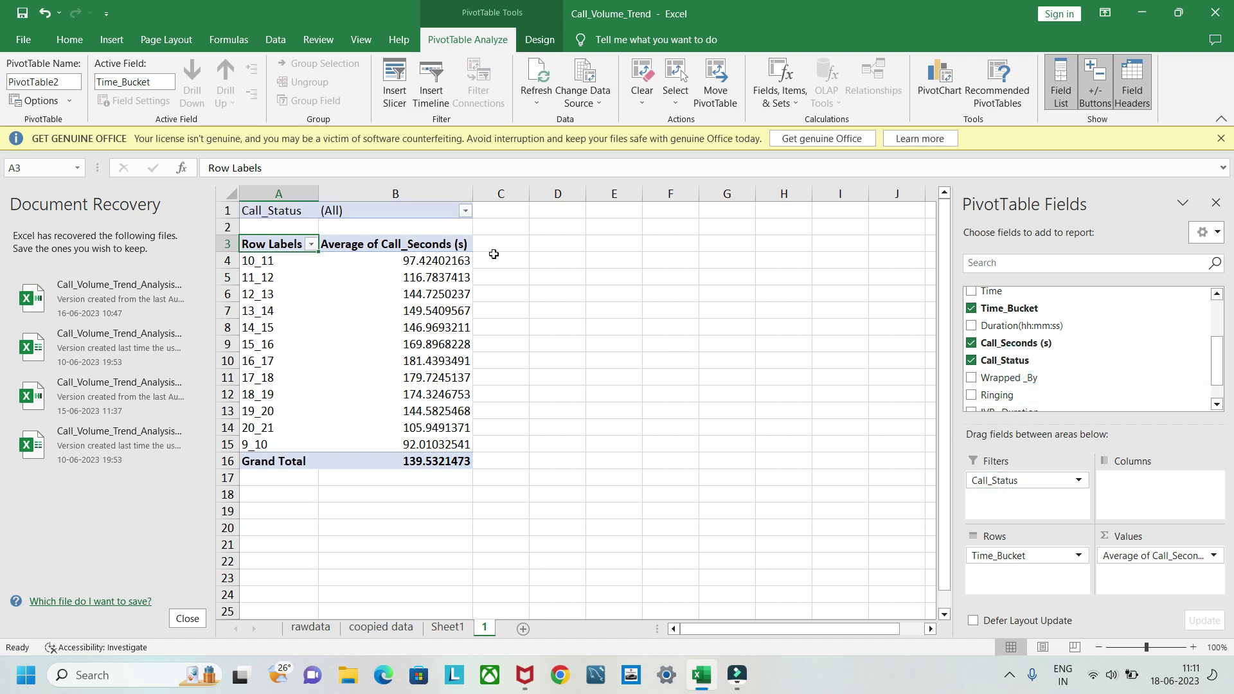
click(463, 210)
click(318, 275)
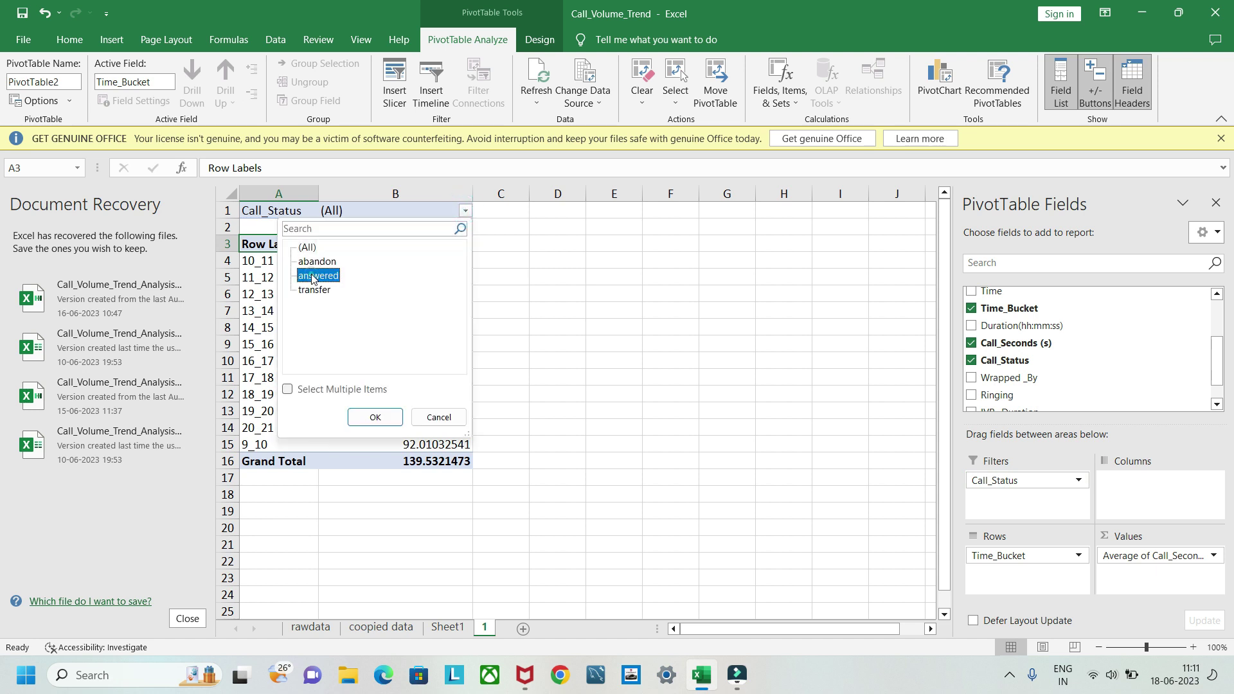
click(376, 419)
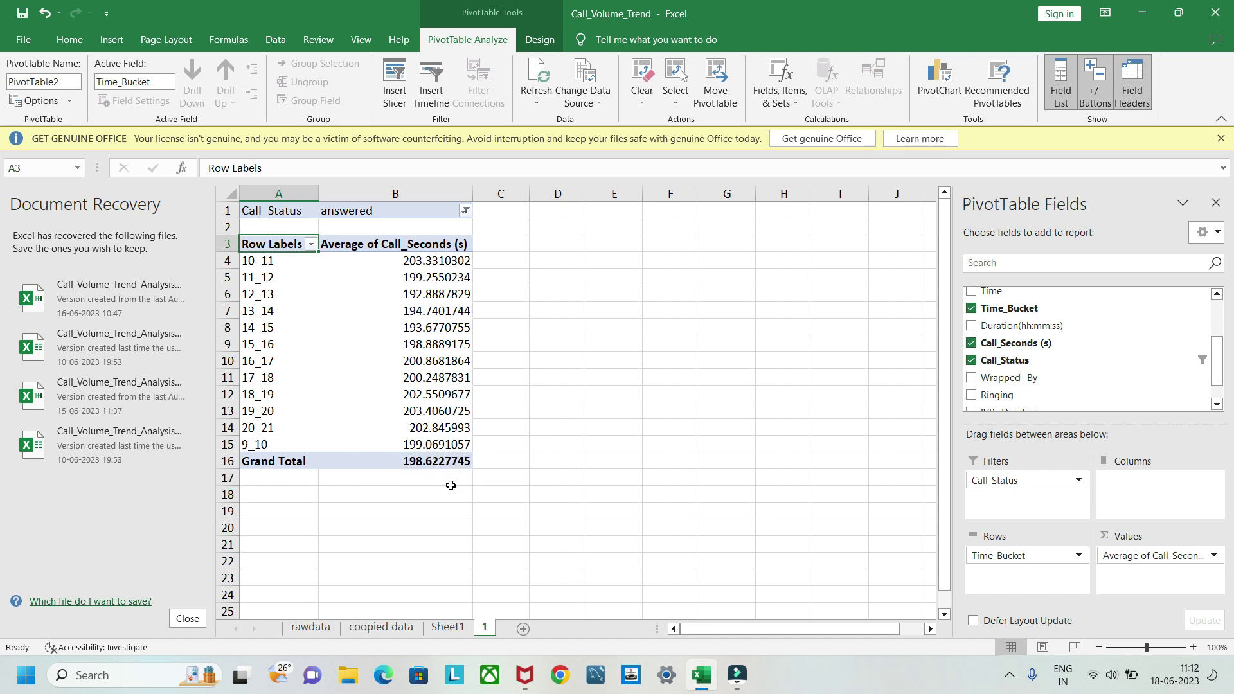
click(441, 628)
Step: Go back to rawdata and select its whole data table
scroll(309, 479, down, 1)
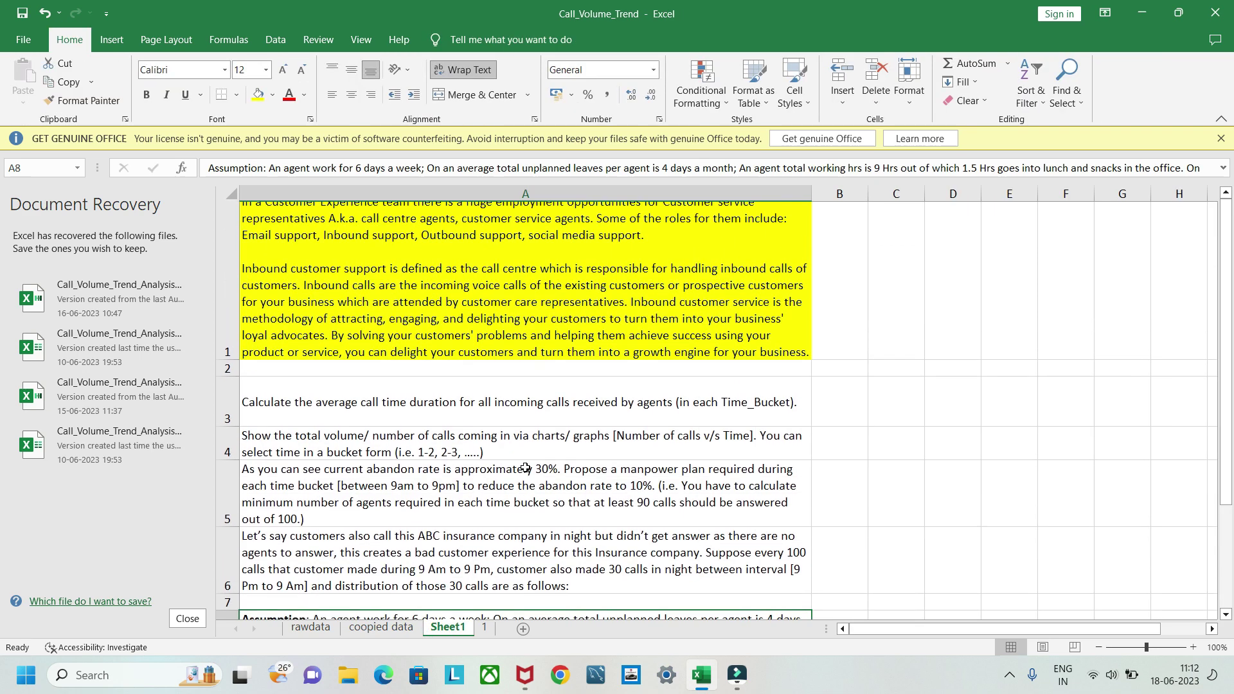
scroll(309, 479, up, 1)
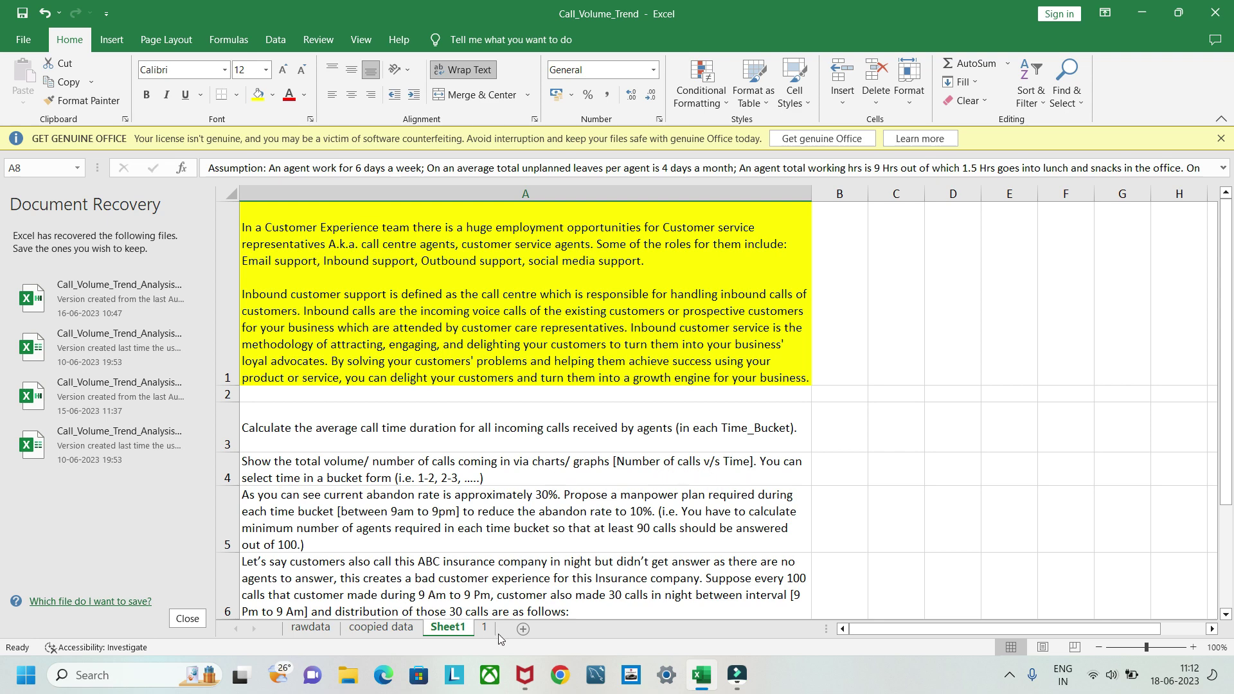
click(311, 627)
click(834, 429)
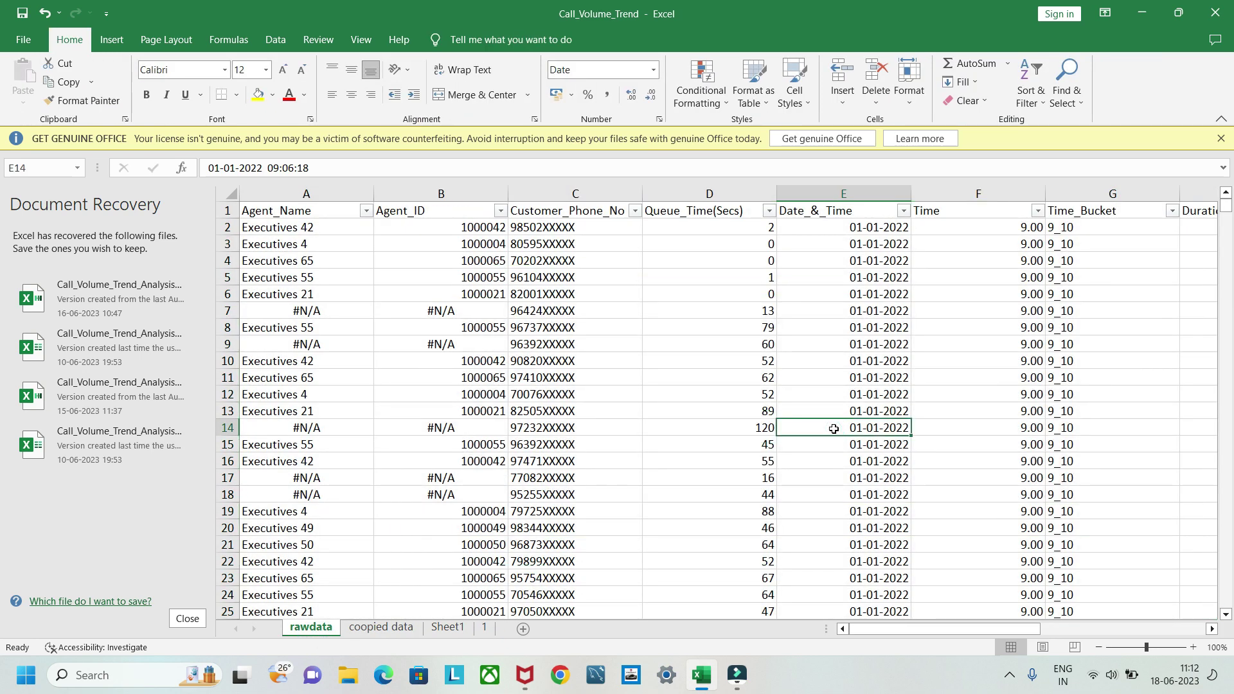
key(ctrl+a)
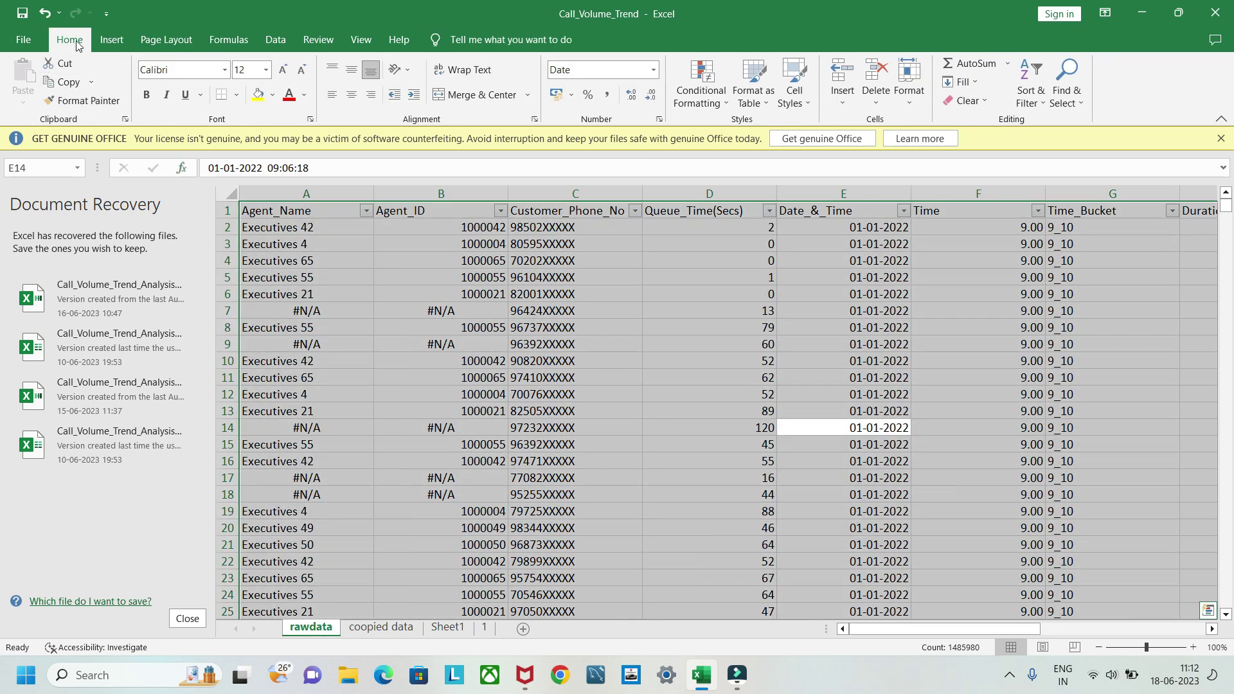
click(111, 40)
Step: Insert a second PivotTable on a new worksheet, move it last and name it '2'
click(32, 72)
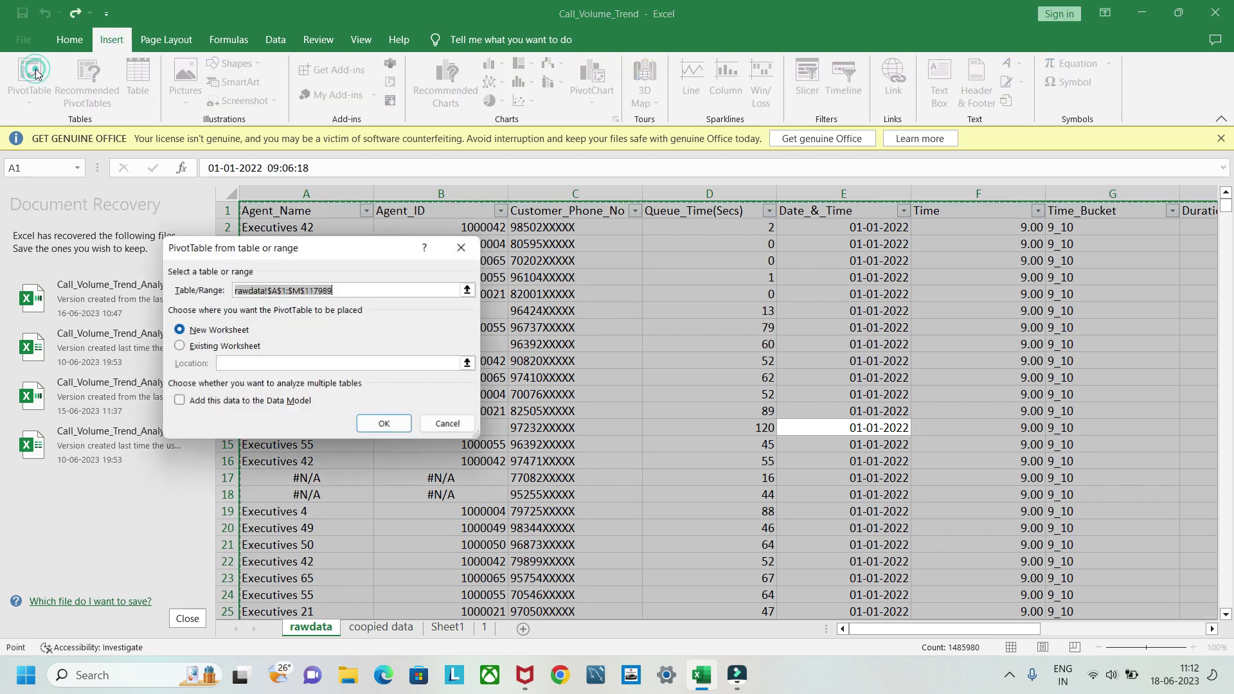
click(364, 421)
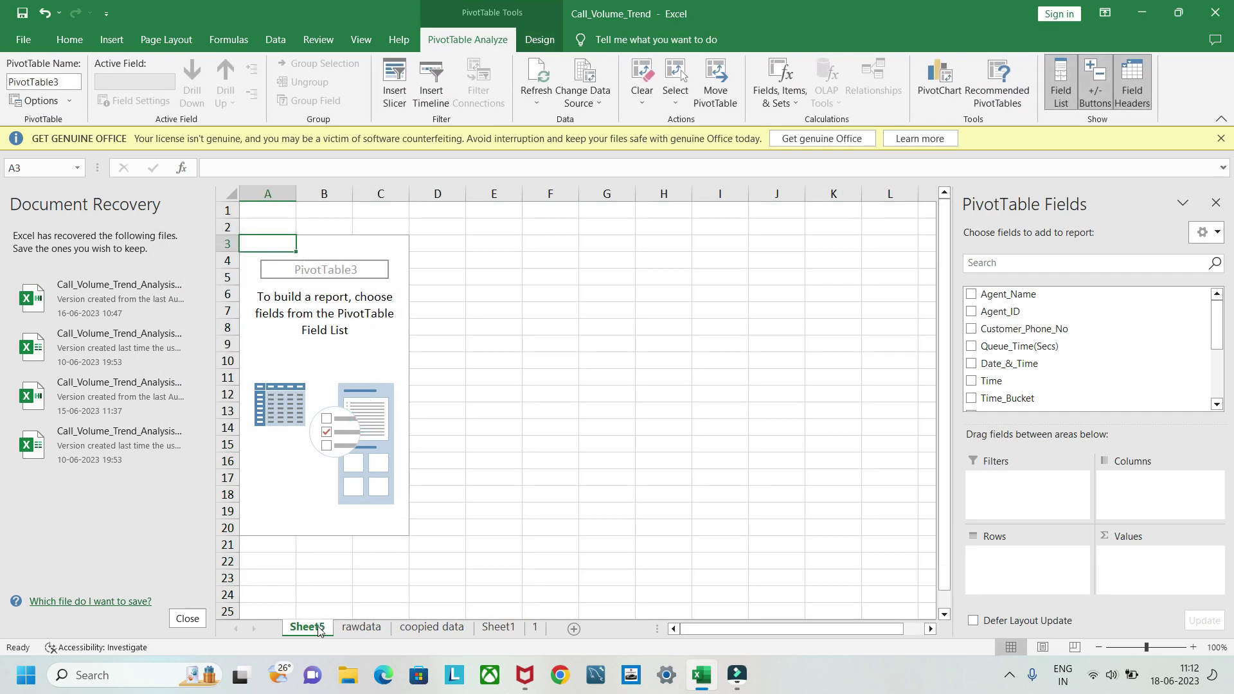
drag(317, 628, 553, 630)
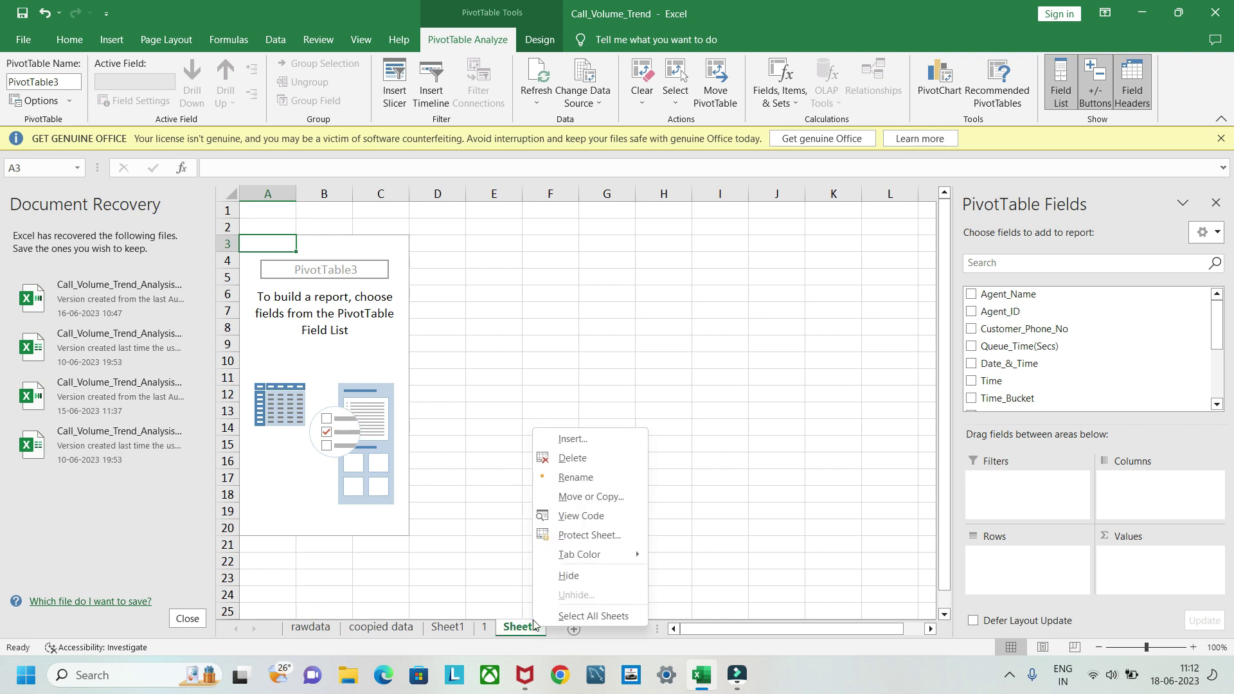
click(556, 482)
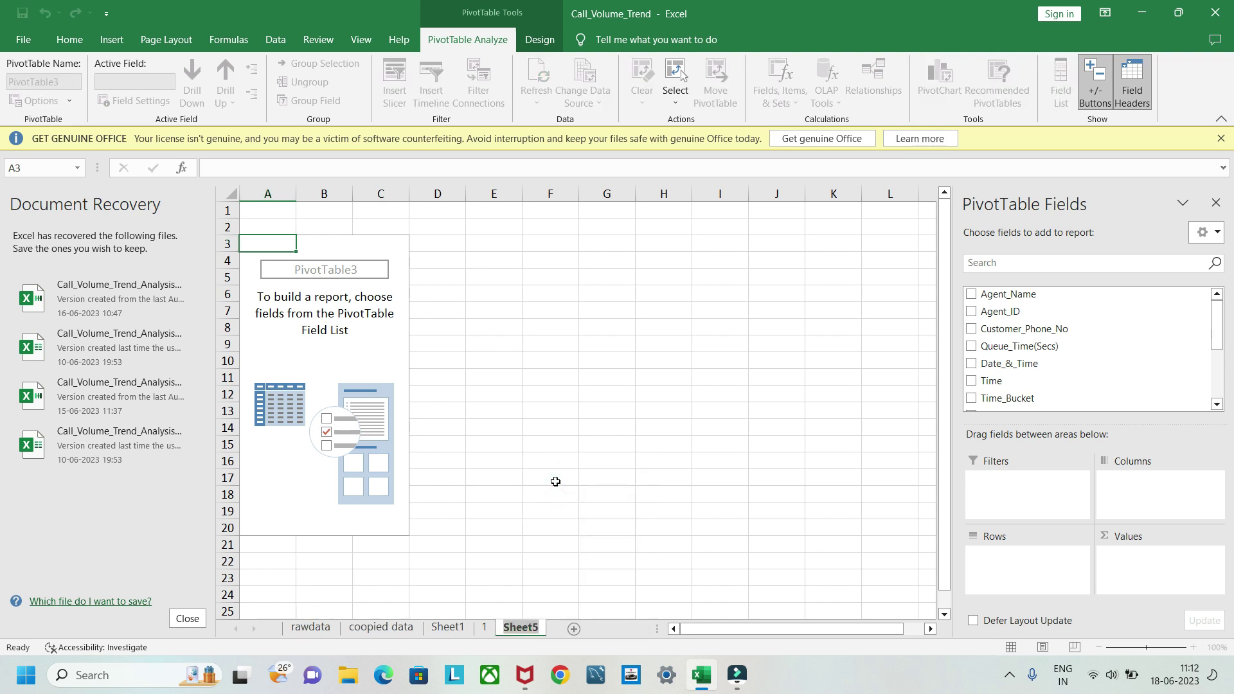
text(2)
key(Return)
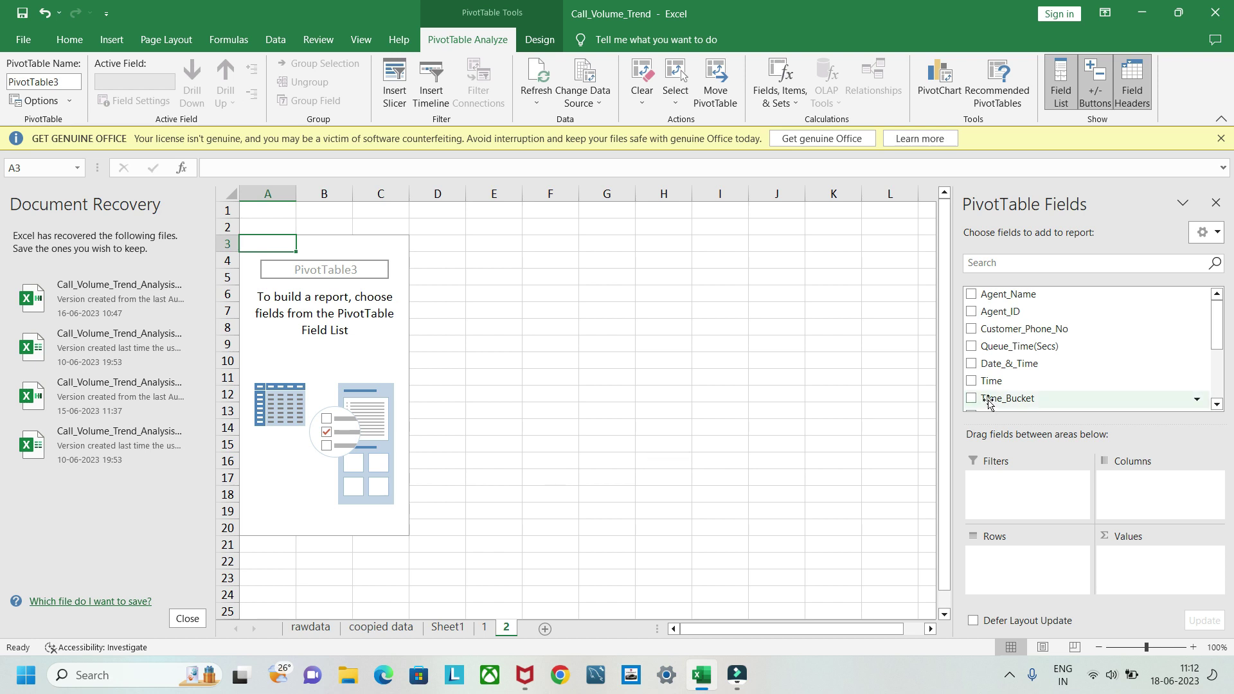
Step: Put Time_Bucket in the pivot Rows and Count of Customer_Phone_No in Values
drag(989, 402, 990, 557)
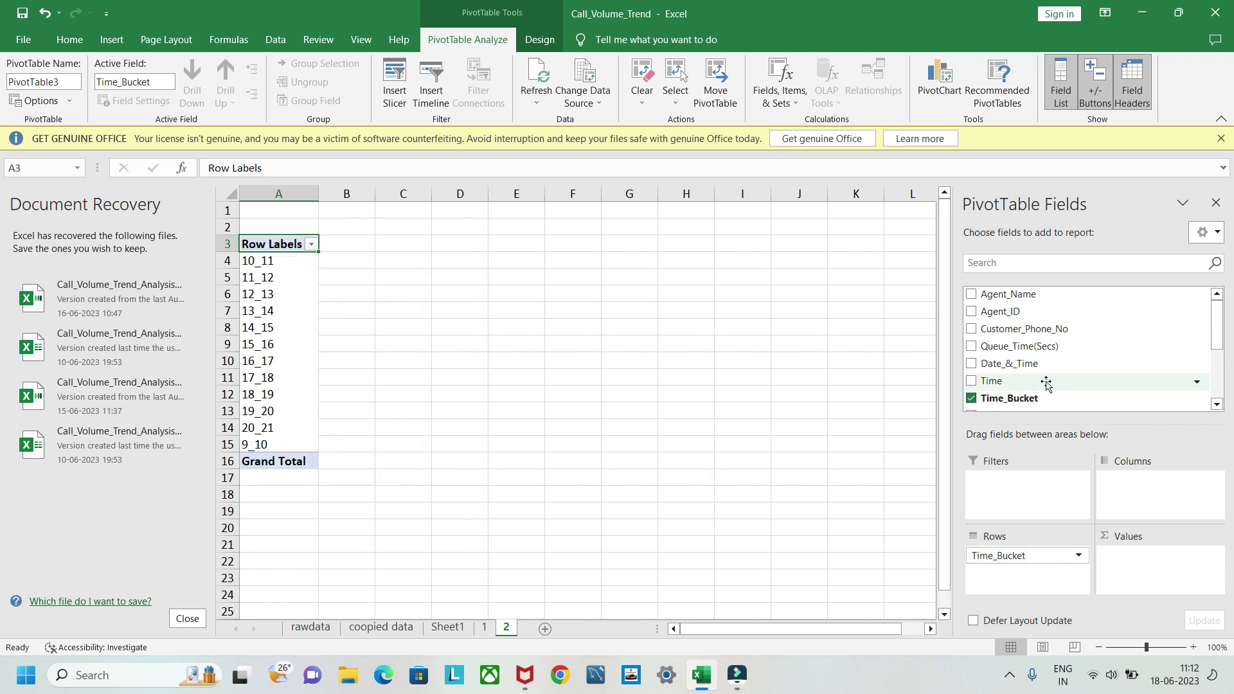
scroll(1067, 366, down, 2)
scroll(1067, 368, up, 2)
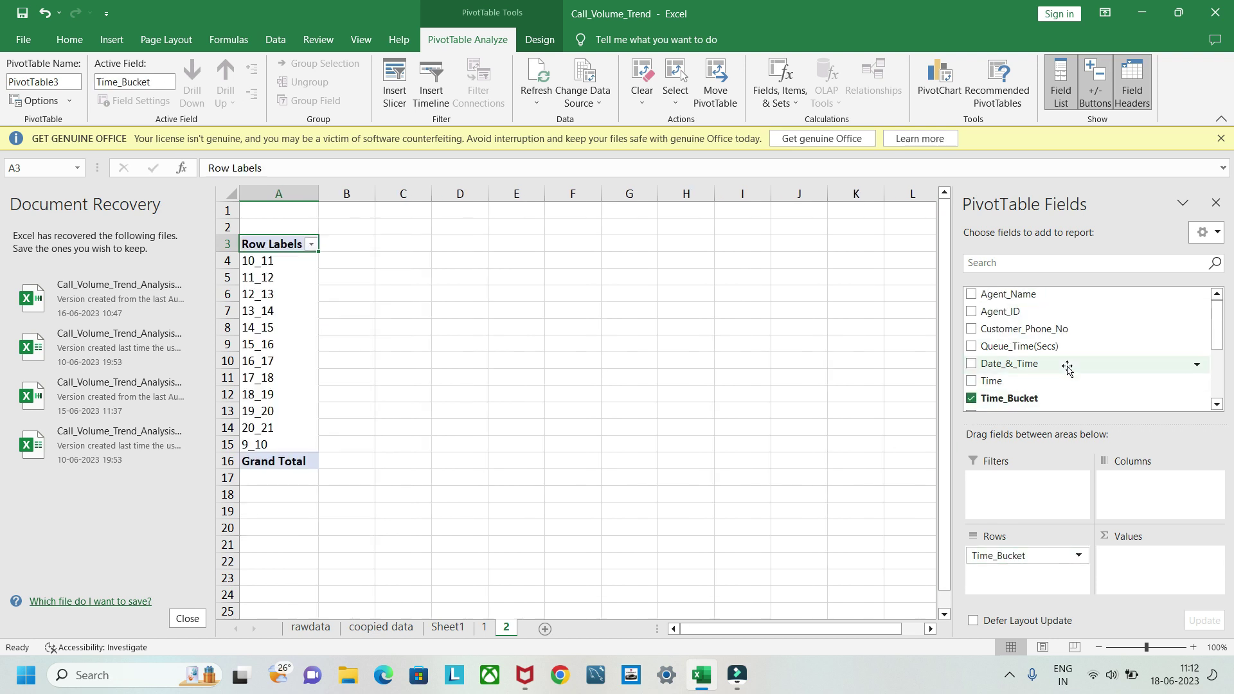
drag(1065, 365, 1109, 567)
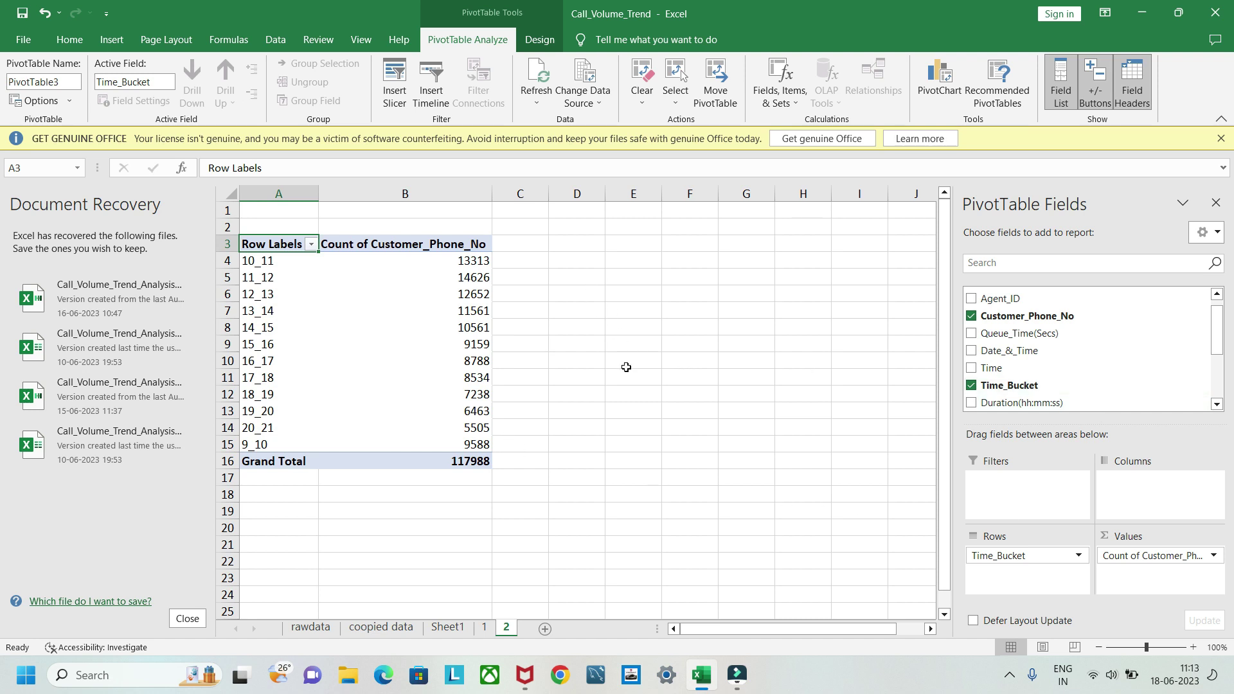
Step: Check Sheet1's task and average pivot, then add Time to the sheet 2 pivot's Values
click(447, 627)
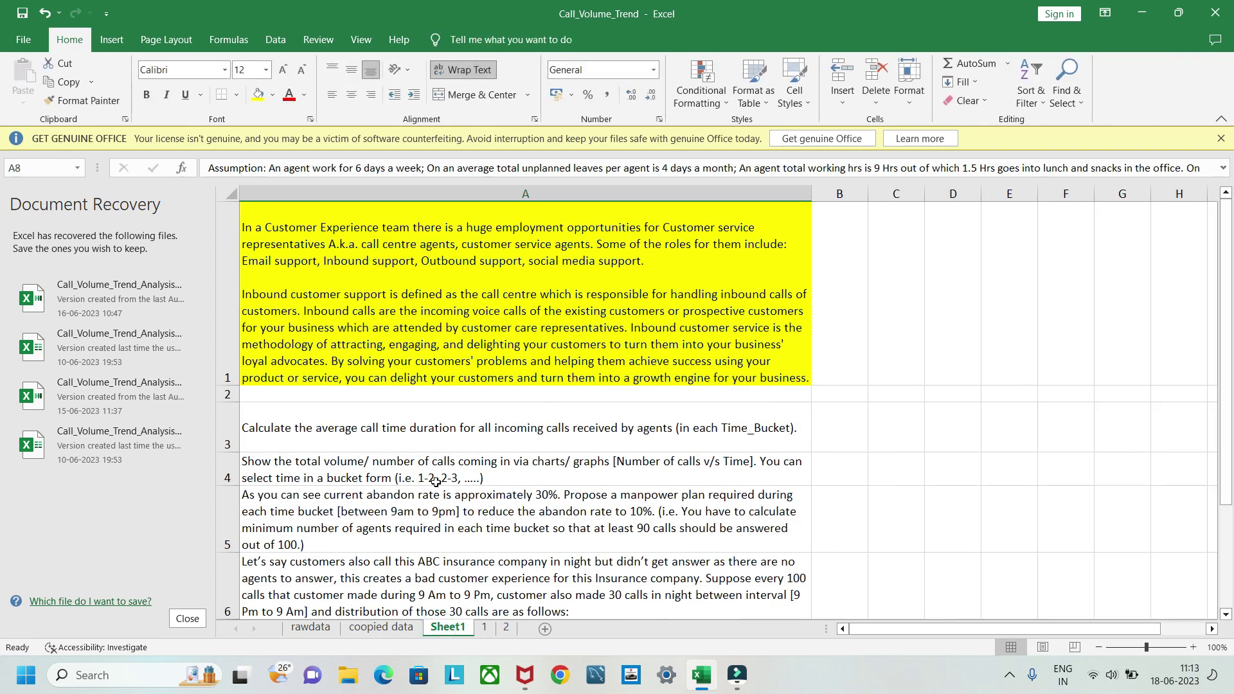
click(489, 630)
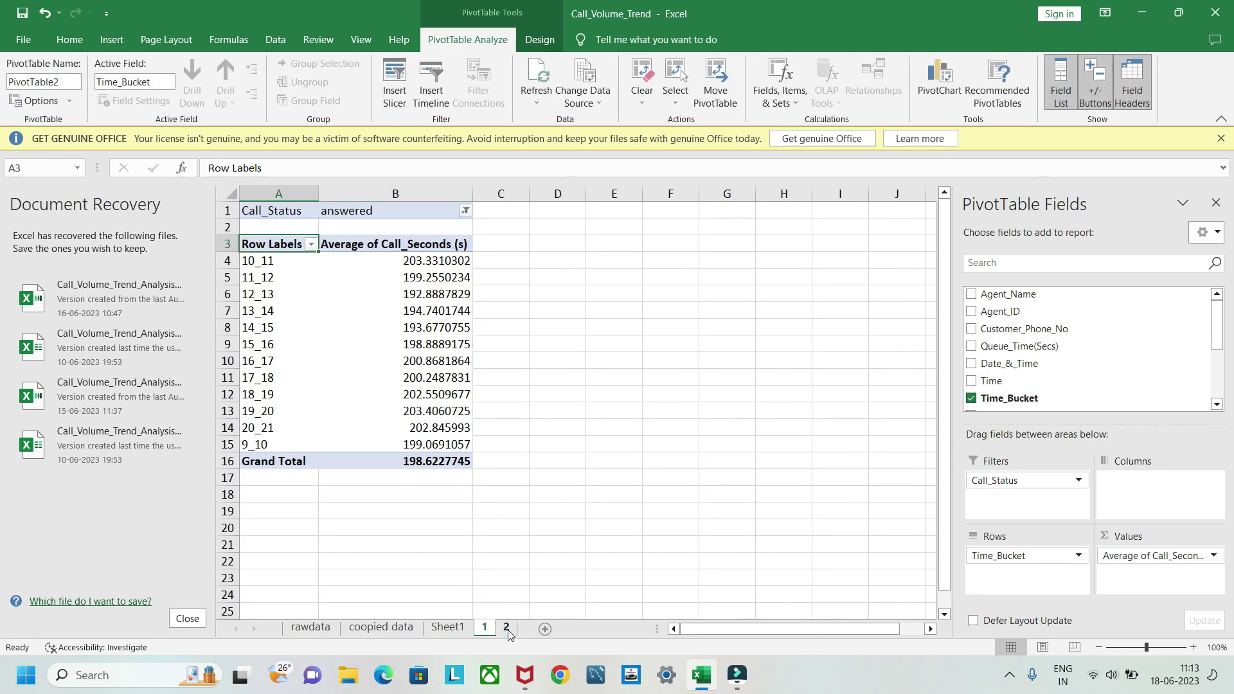
click(506, 628)
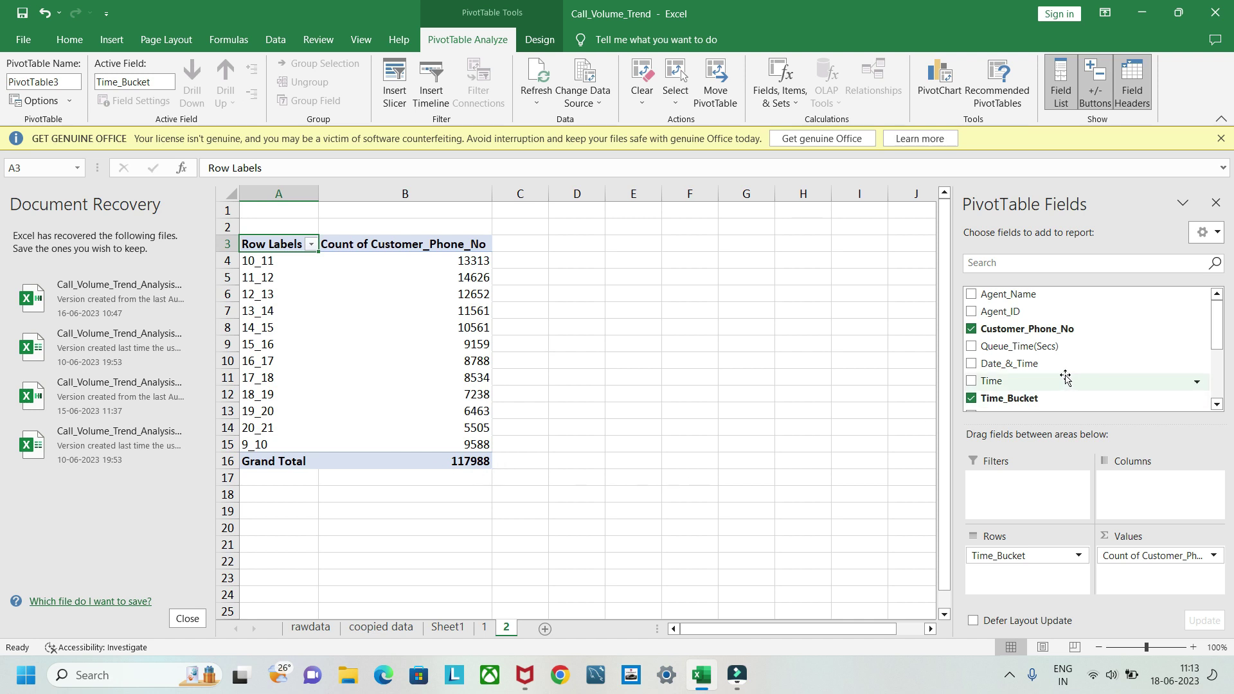
scroll(1072, 366, down, 1)
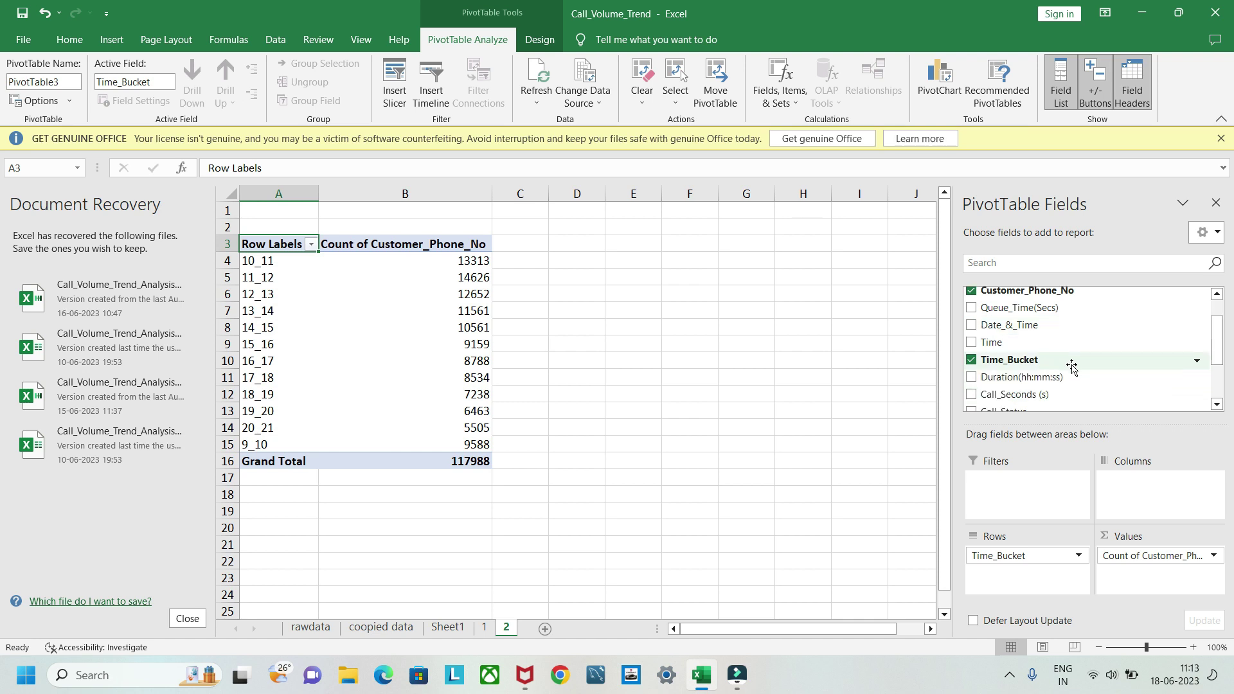
scroll(1041, 385, down, 1)
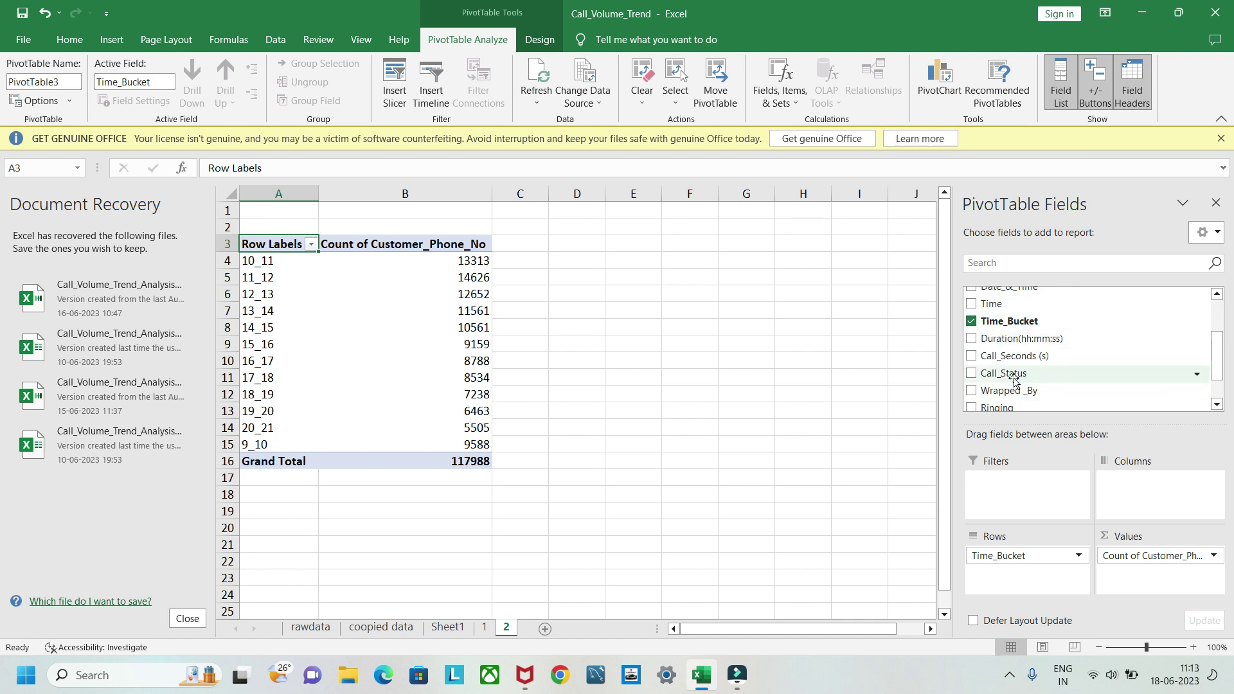
scroll(1042, 385, down, 1)
scroll(1054, 384, up, 2)
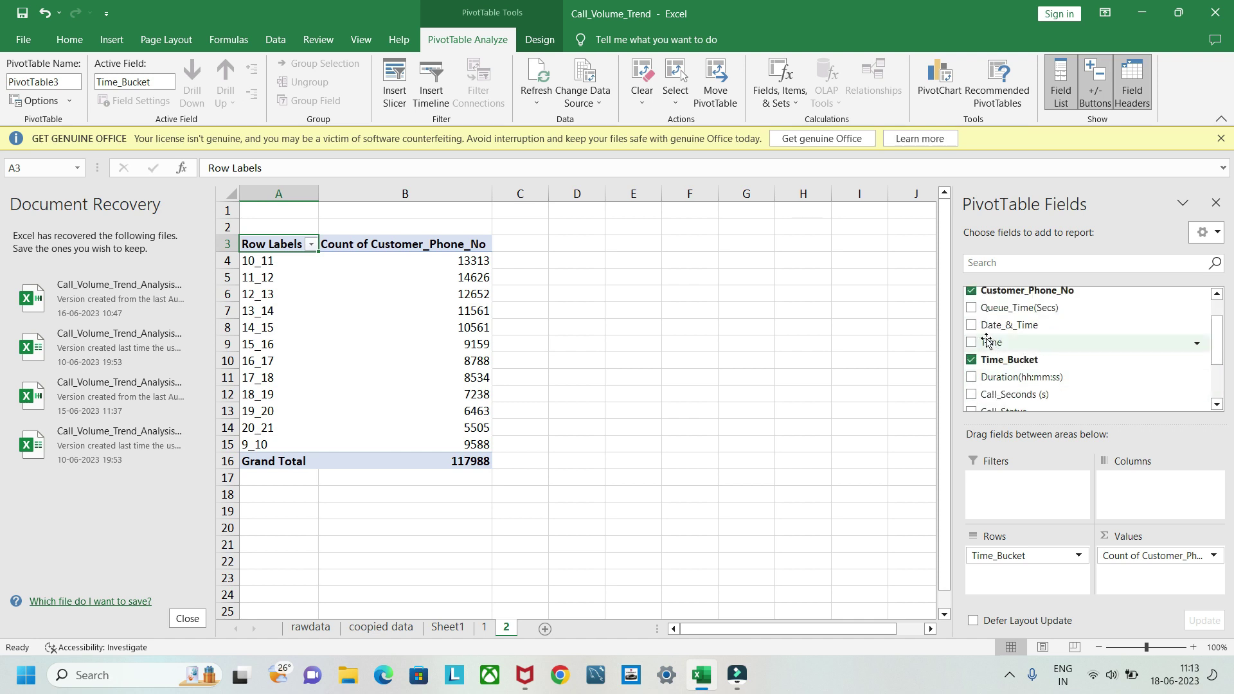
drag(990, 342, 1130, 576)
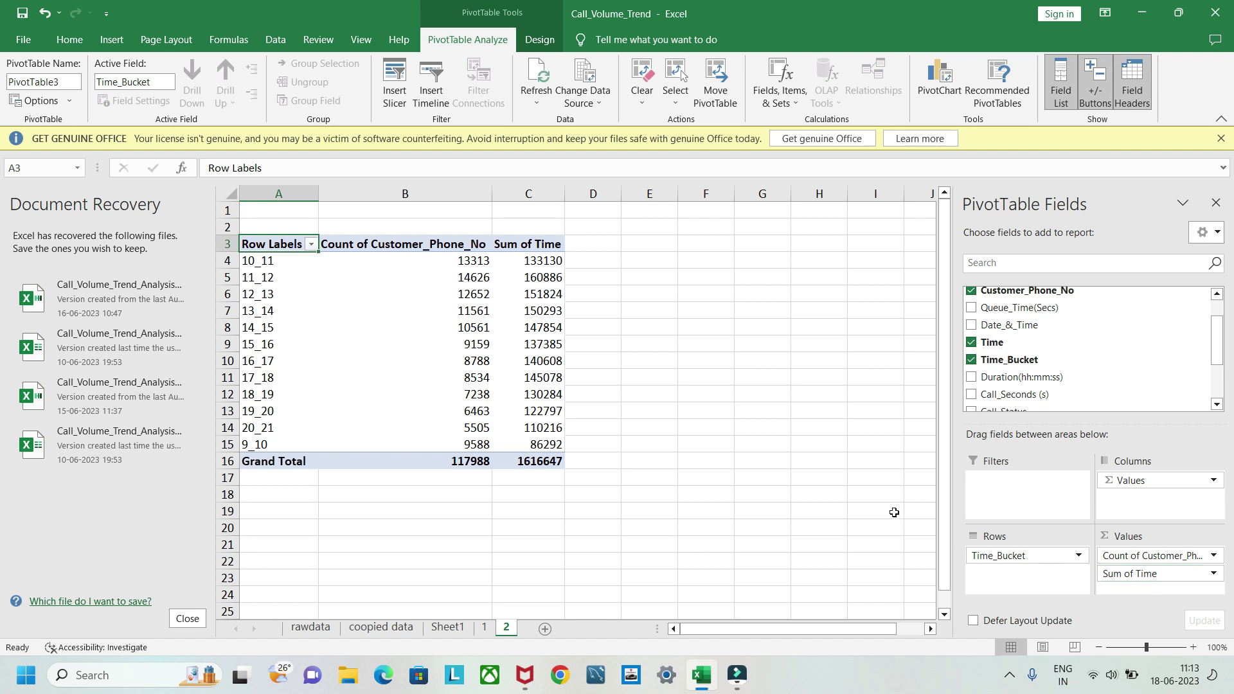
Step: Change the Sum of Time value field to summarize by Count
click(1213, 573)
click(1151, 556)
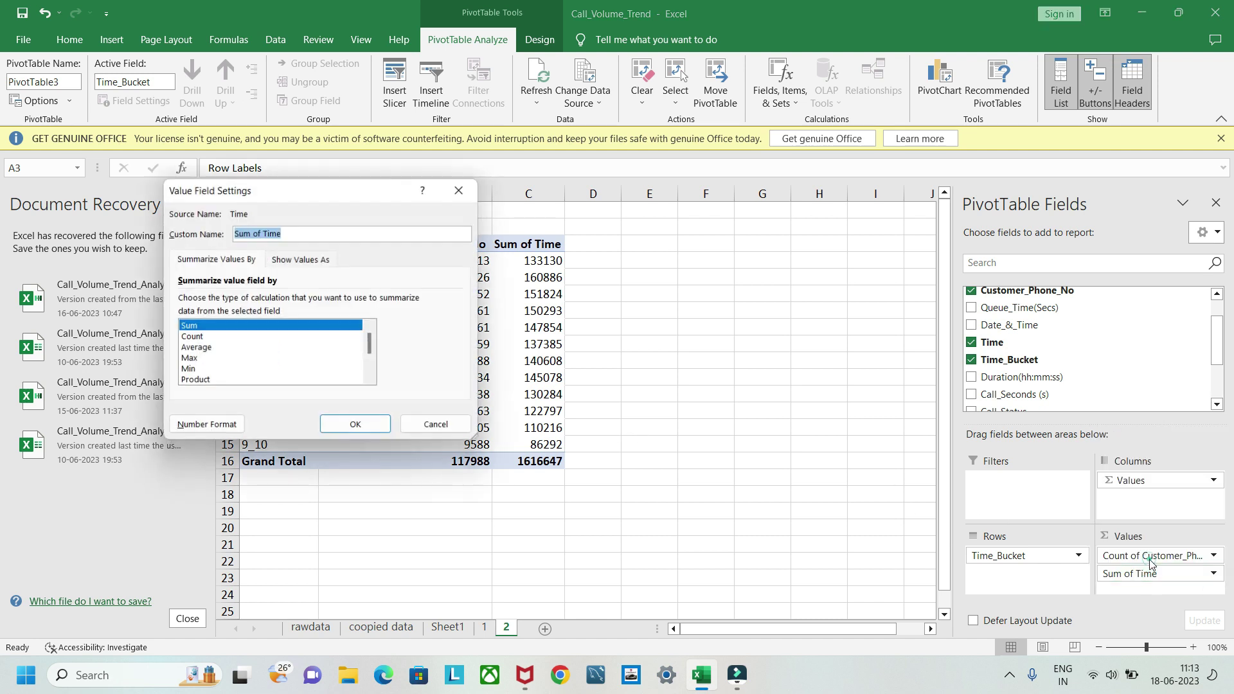
click(196, 338)
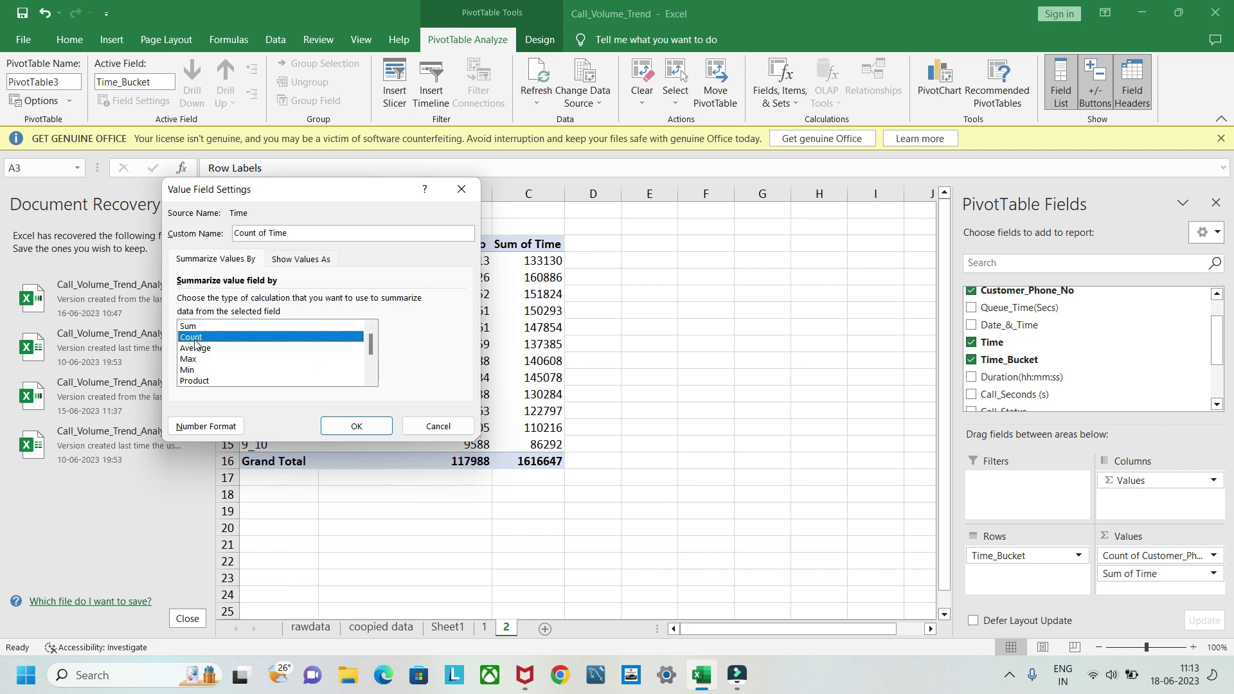
click(377, 424)
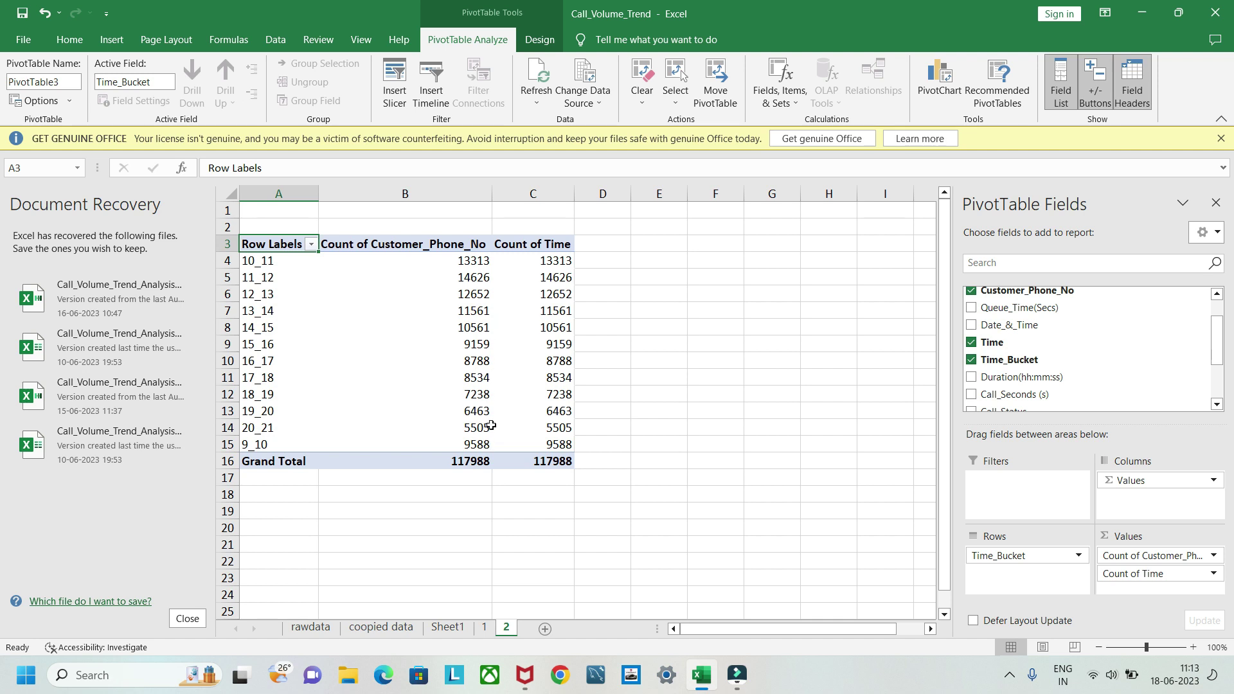
Step: Show Count of Time values as % of Grand Total
click(1213, 574)
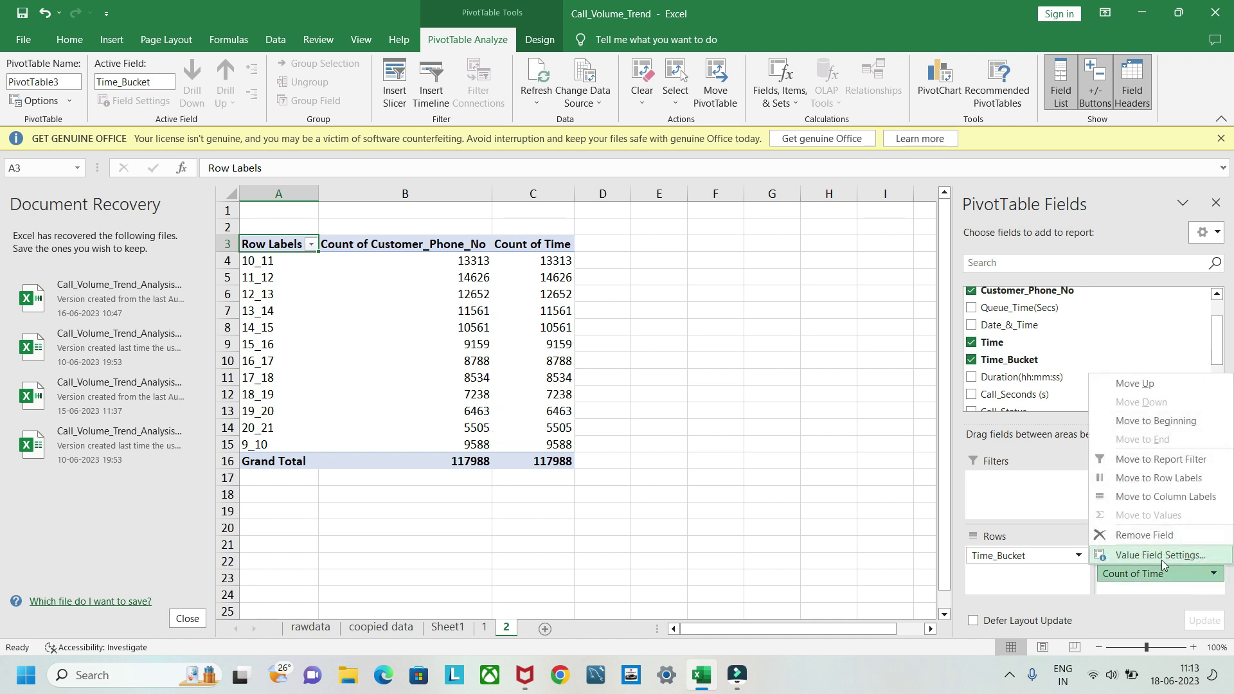
click(1155, 555)
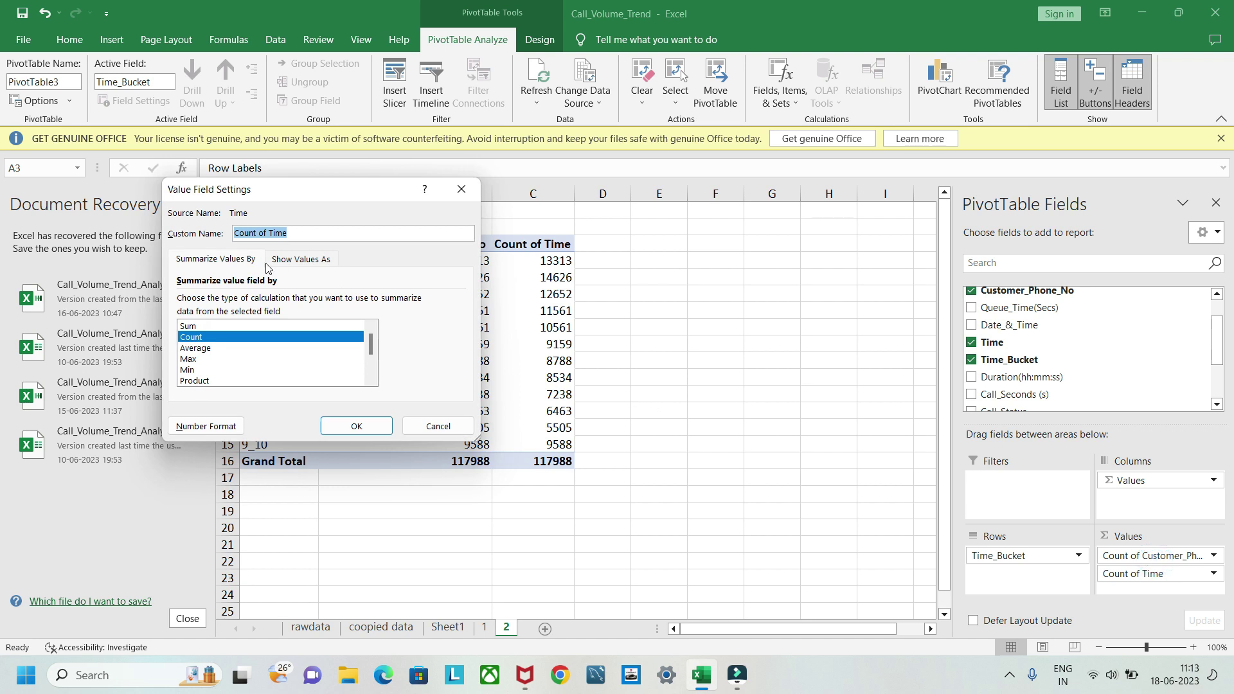
click(302, 261)
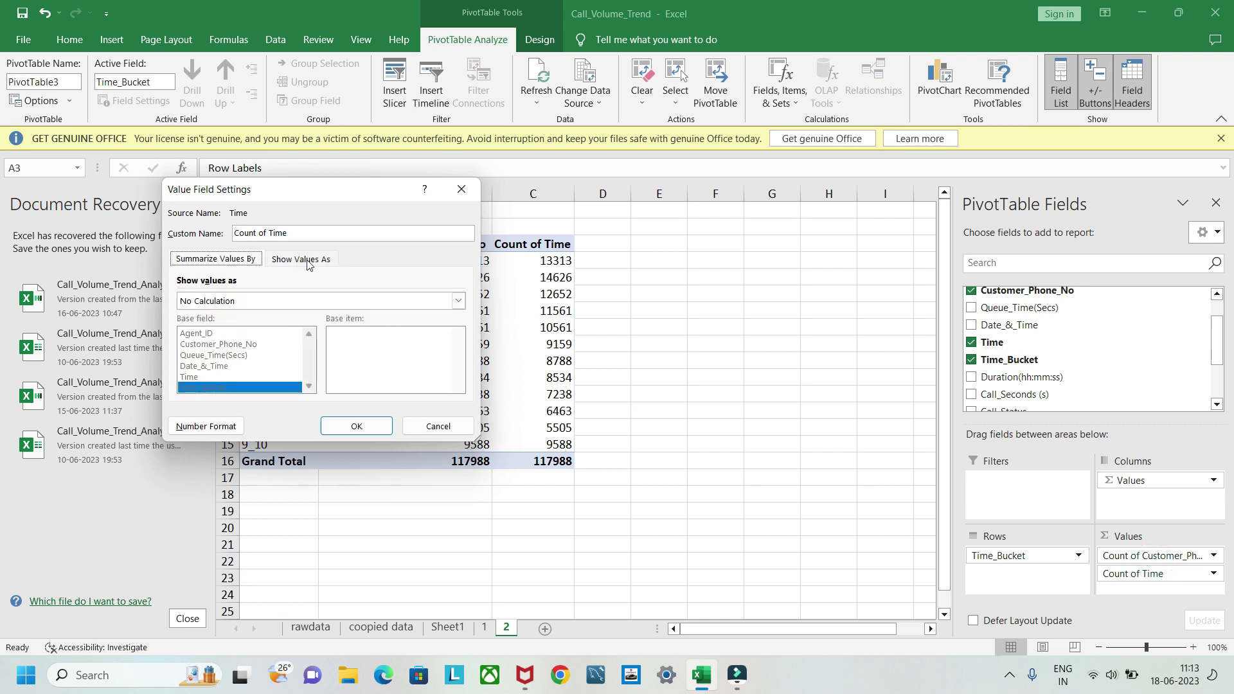
click(228, 304)
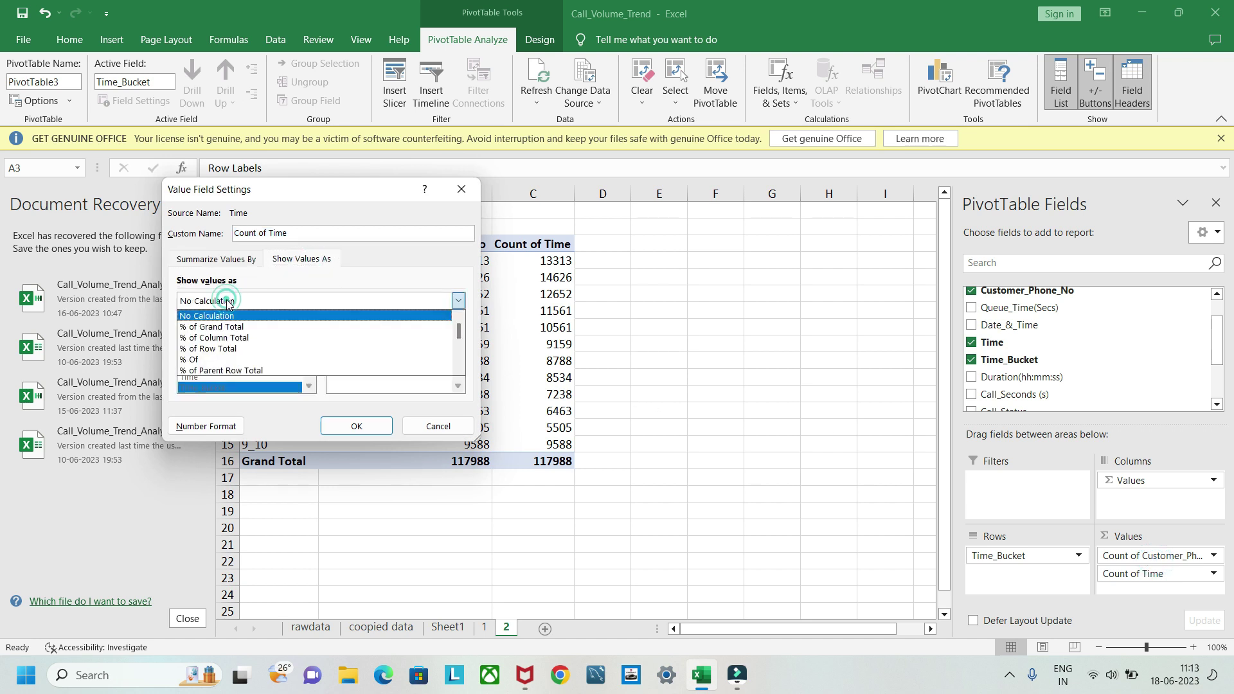
click(213, 328)
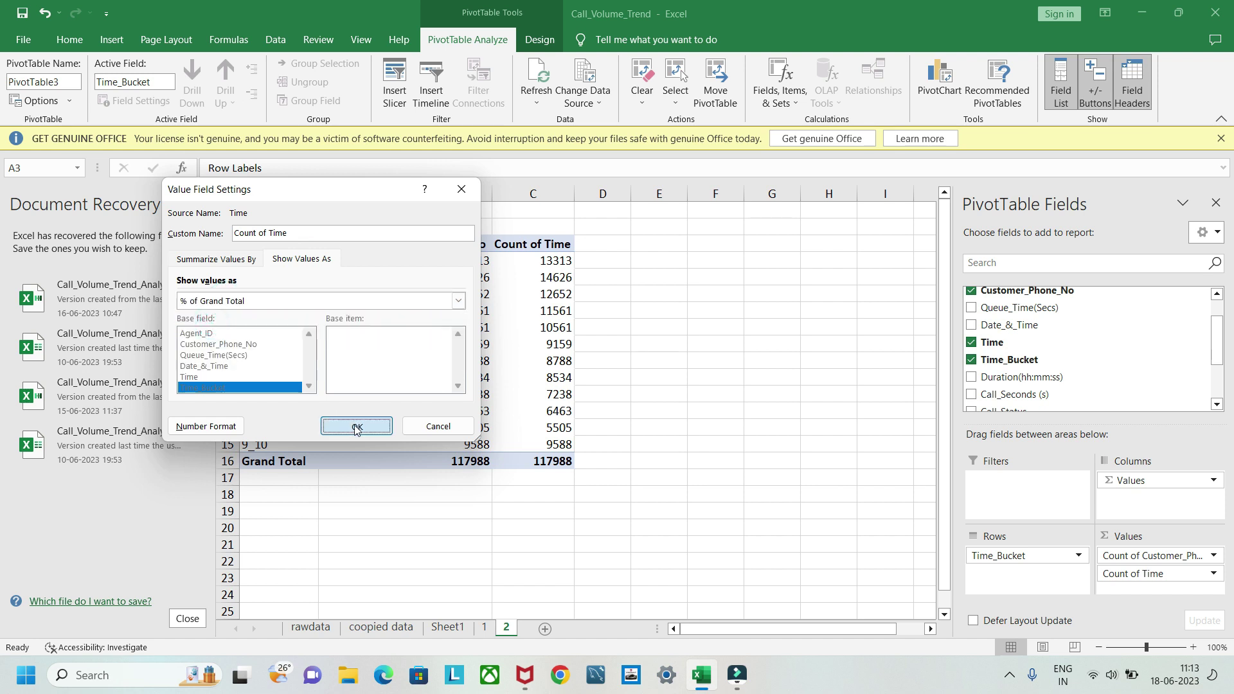
click(356, 427)
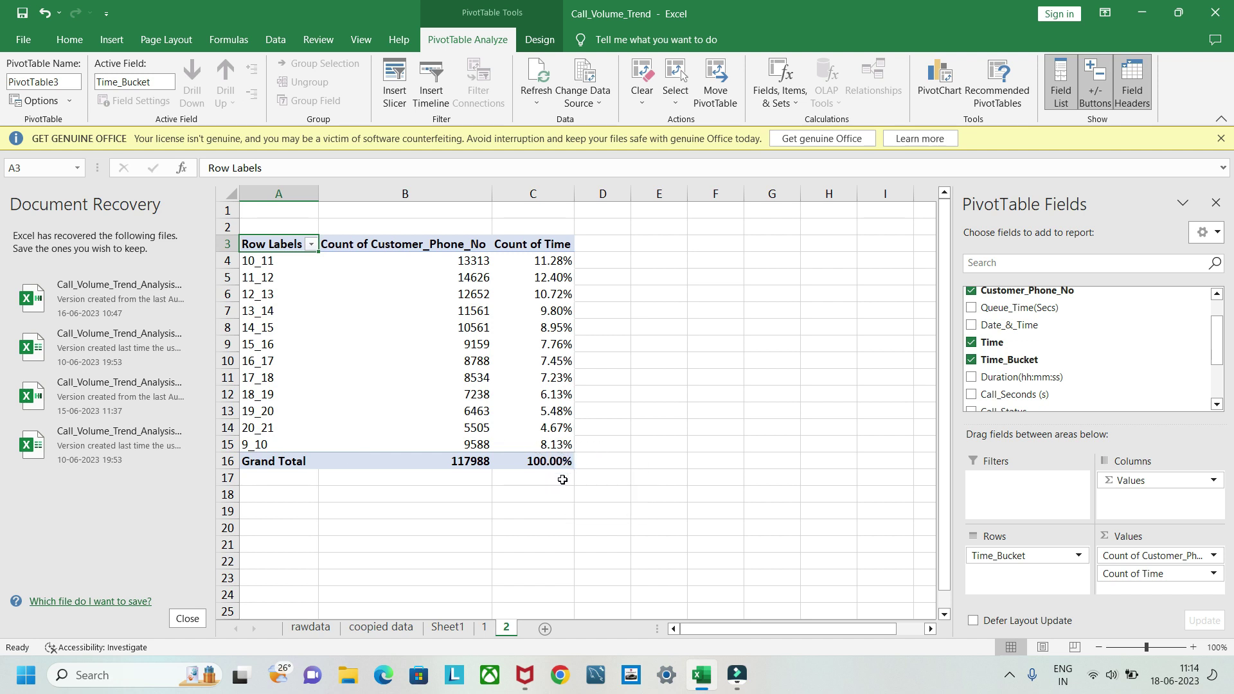
Step: Copy the pivot range A3:C15 and paste it starting at cell A19
scroll(660, 500, down, 1)
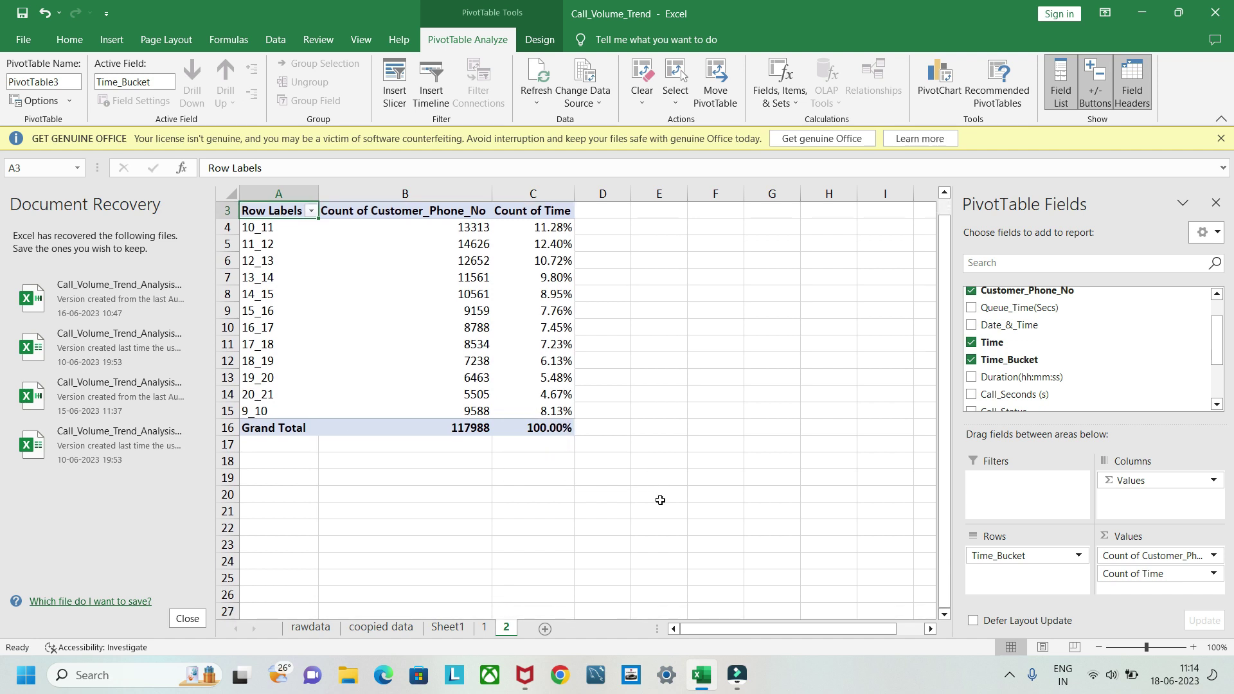
scroll(658, 500, up, 1)
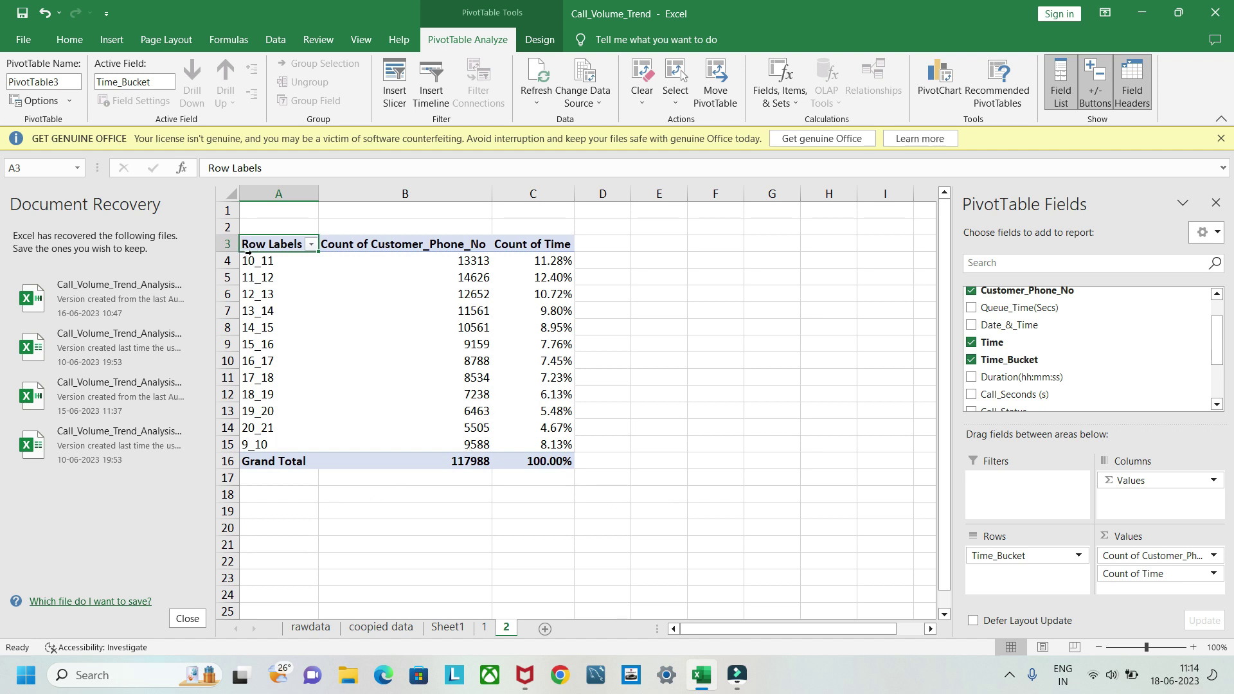
drag(251, 244, 521, 439)
key(ctrl+c)
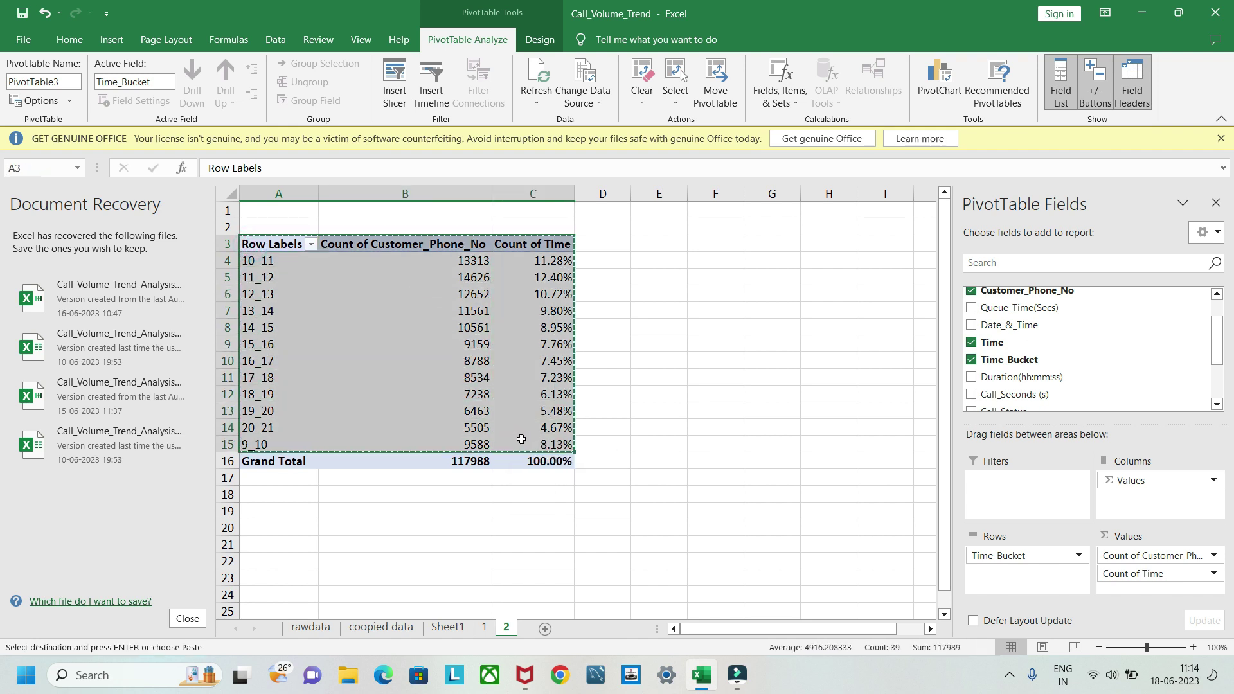
click(265, 509)
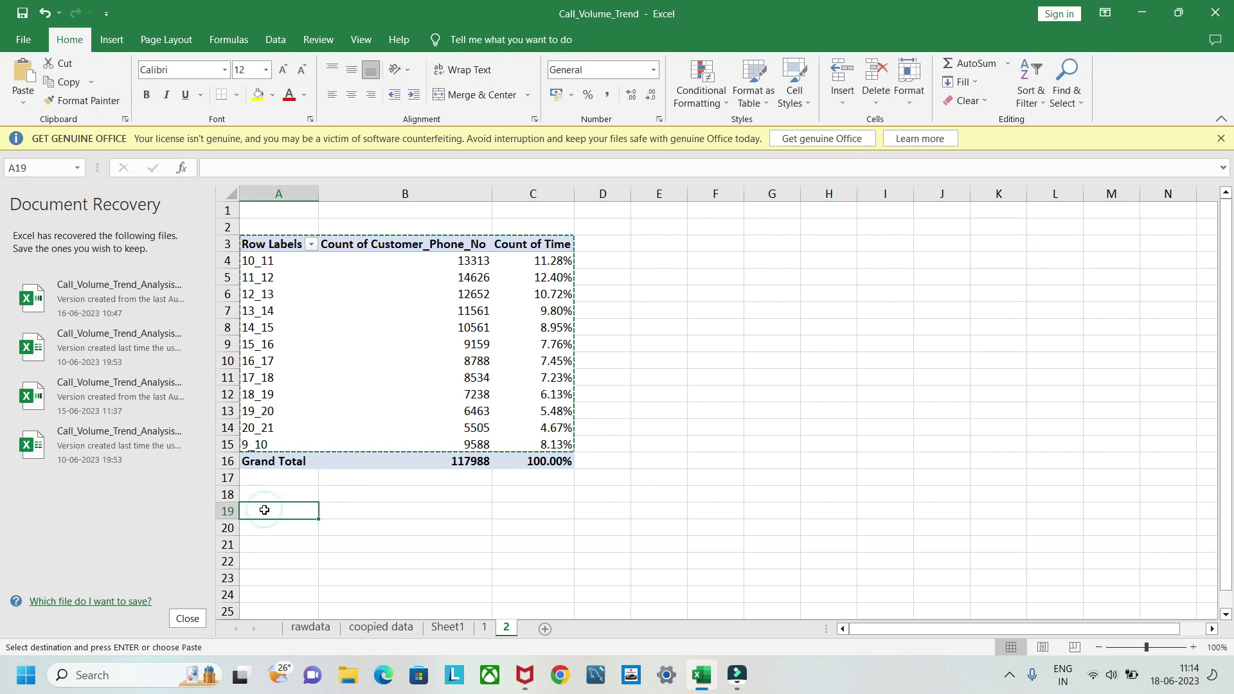
key(ctrl+v)
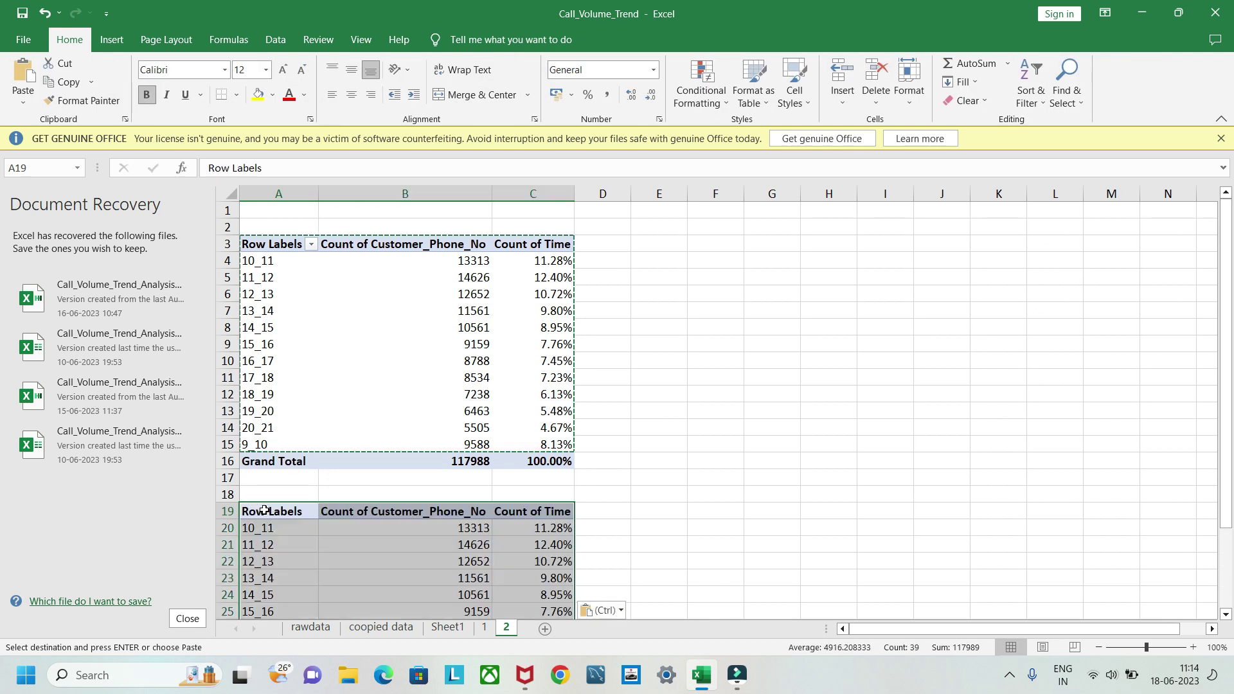
Step: Convert the pasted block at A19 to plain values only
click(623, 611)
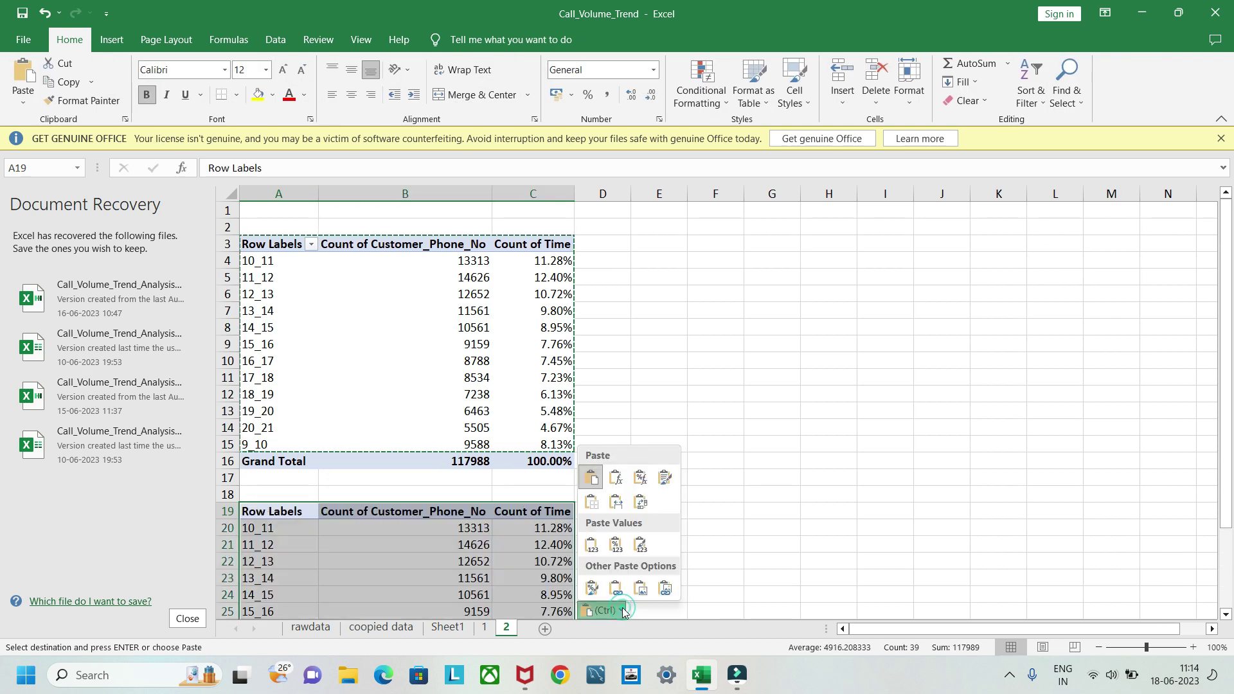
click(592, 544)
scroll(702, 533, down, 3)
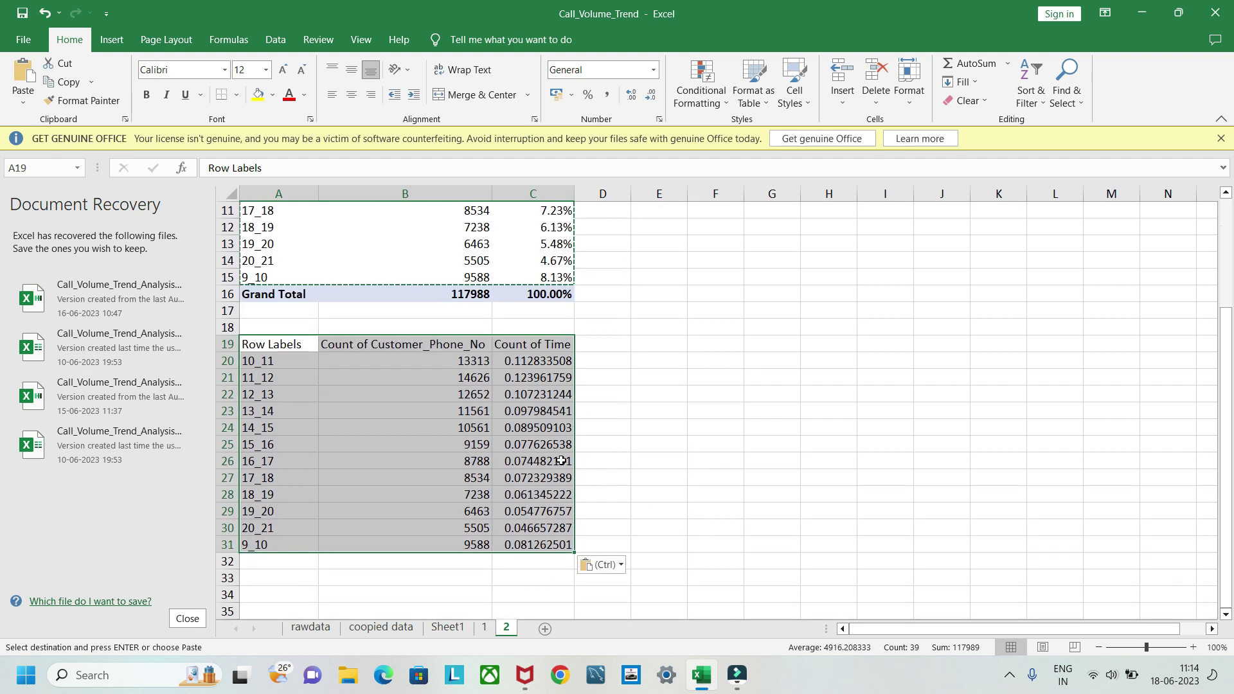
scroll(720, 442, up, 2)
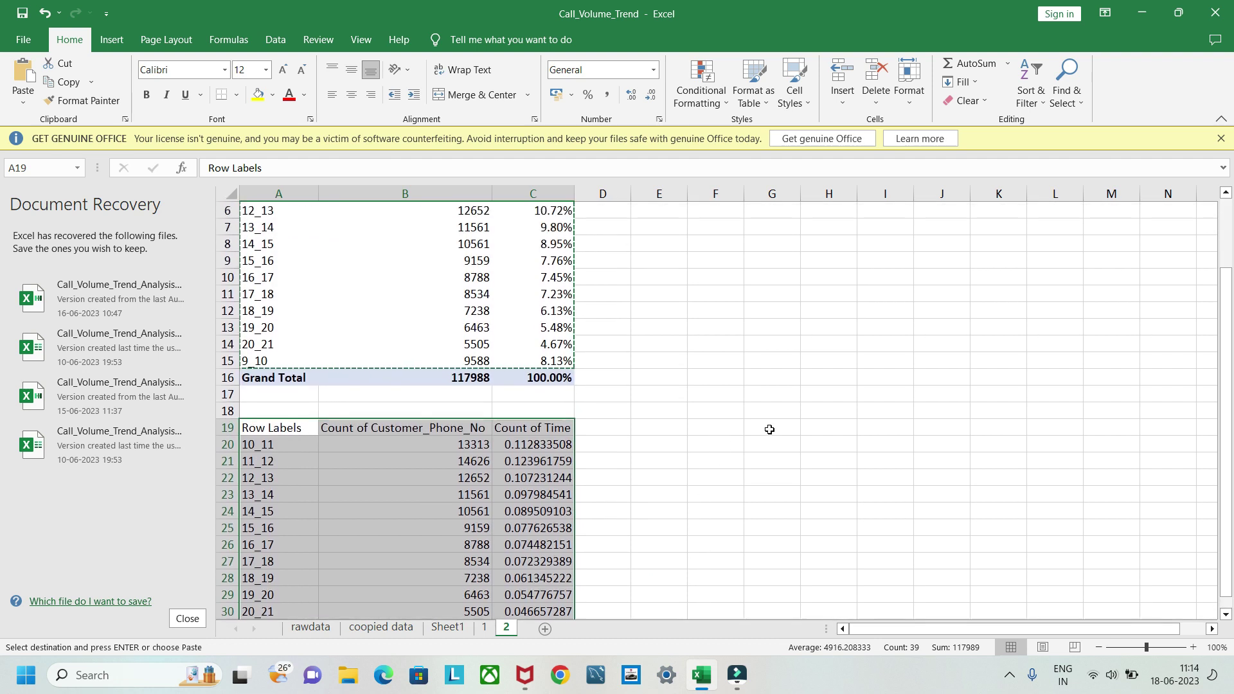
click(815, 422)
Step: Select the hour labels and call counts in A19:B31
scroll(815, 422, down, 1)
scroll(815, 422, down, 1)
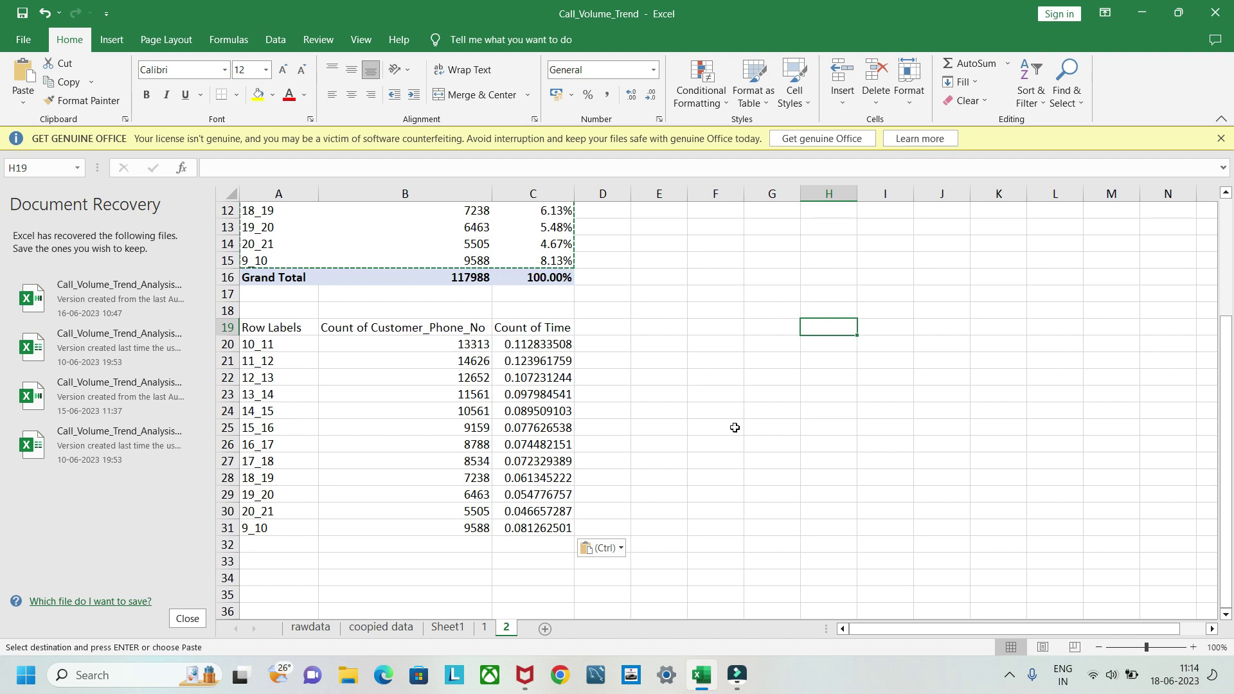
scroll(587, 472, up, 4)
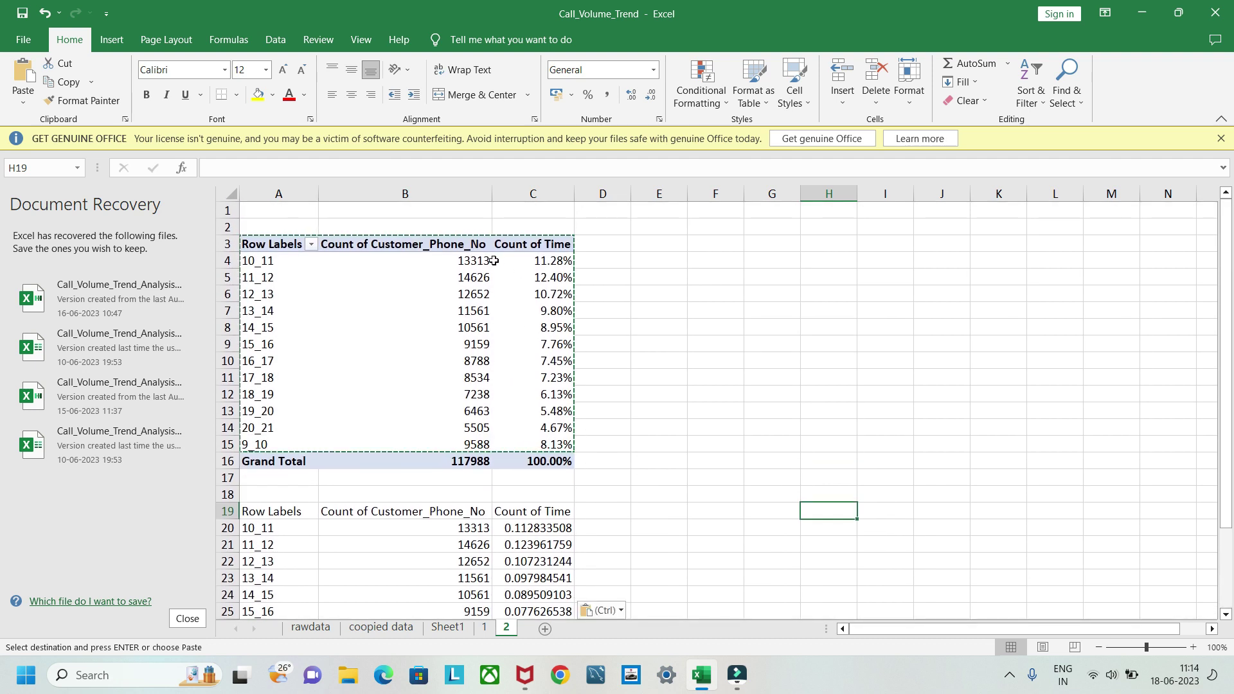
scroll(523, 306, down, 2)
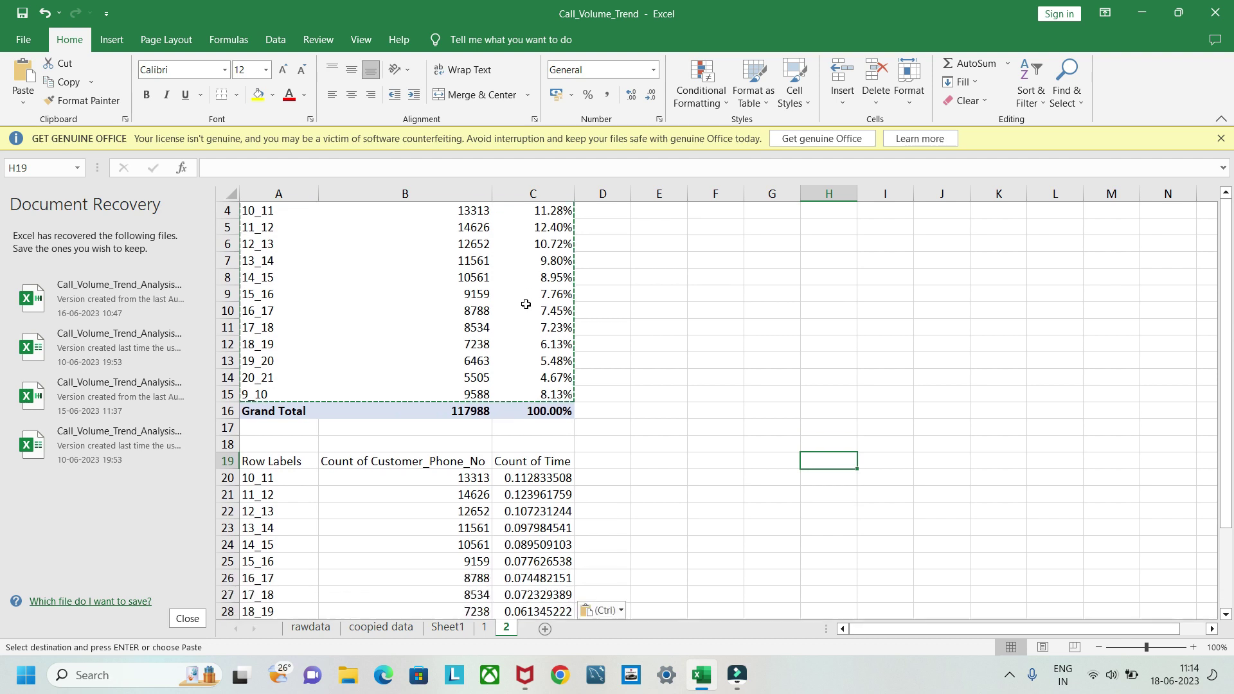
scroll(531, 488, down, 2)
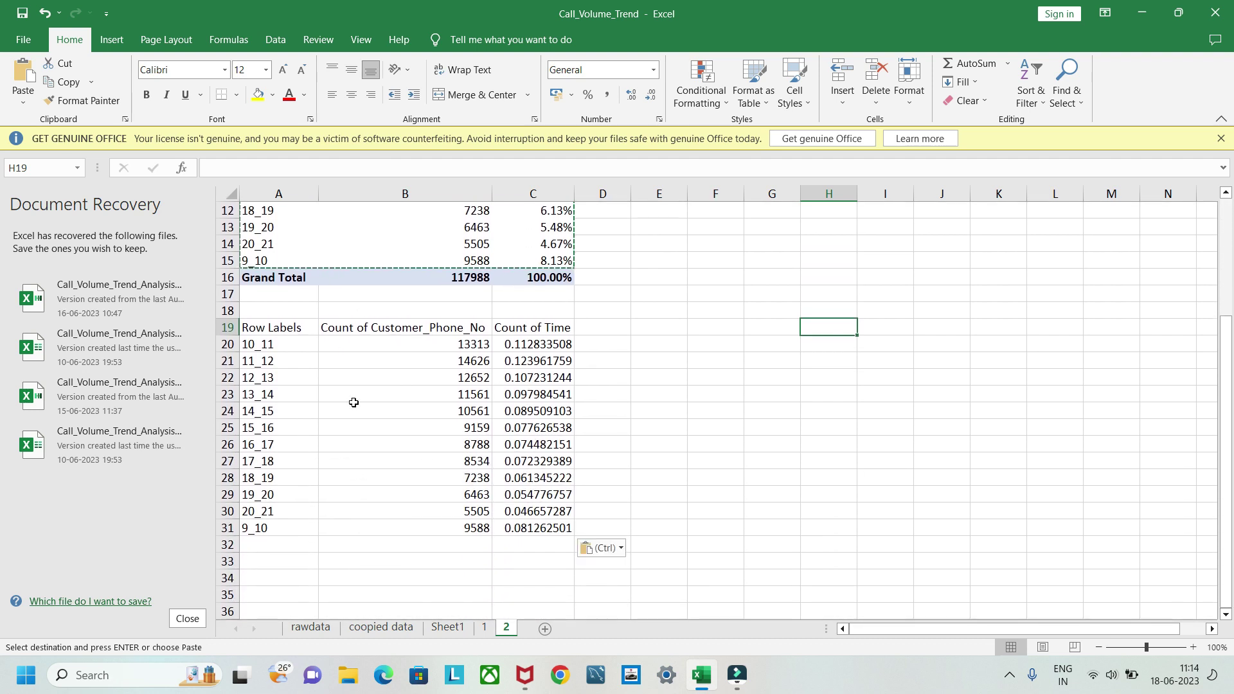
drag(268, 327, 283, 529)
click(483, 546)
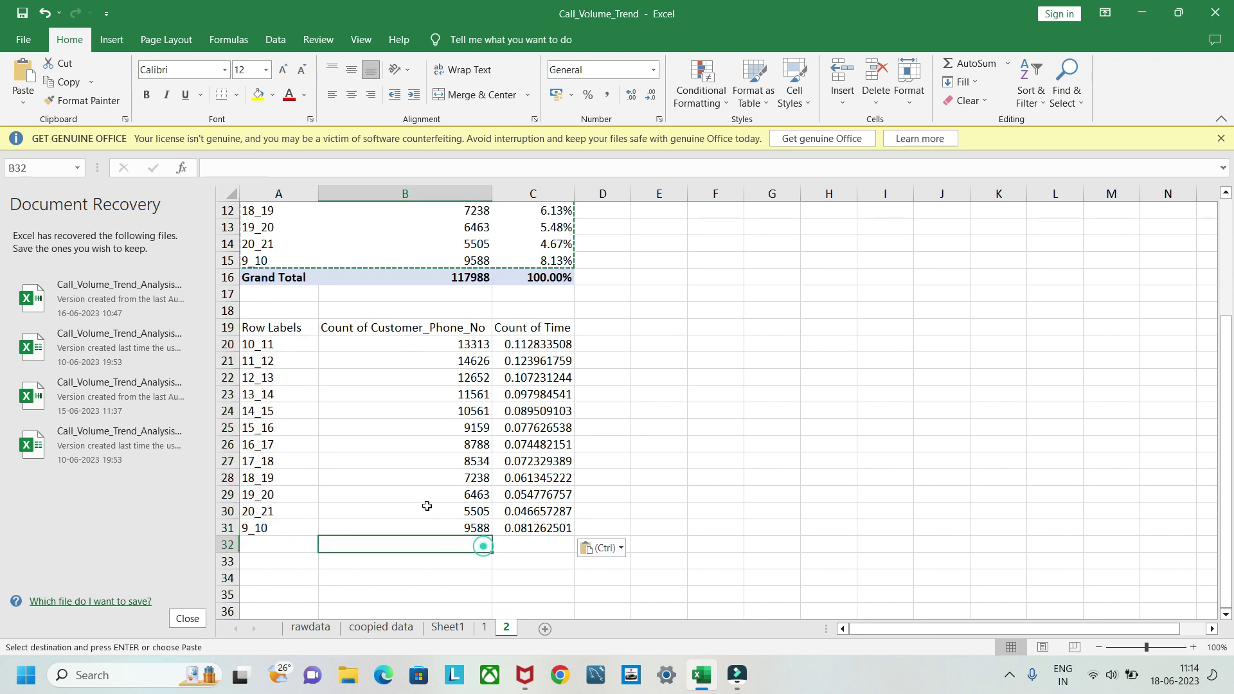
drag(251, 321, 435, 515)
Step: Format C20:C31 as whole percentages (11%, 12%, 8%) and reselect A19:B31
click(676, 503)
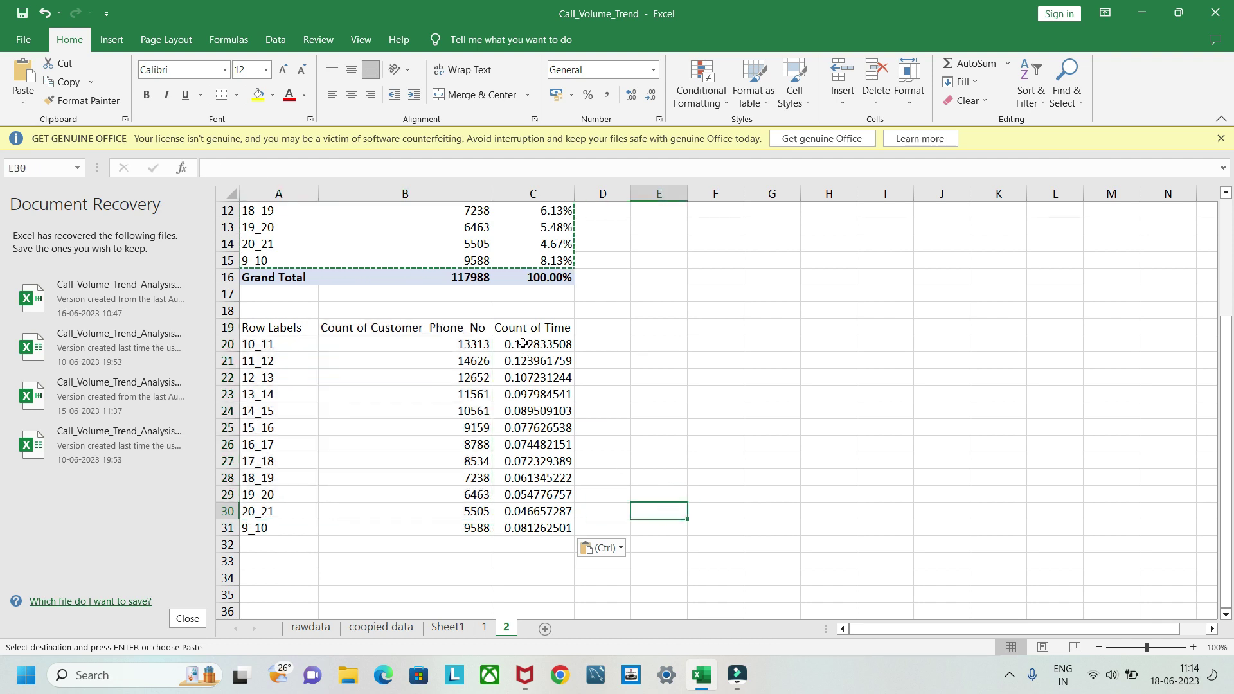
drag(523, 343, 551, 524)
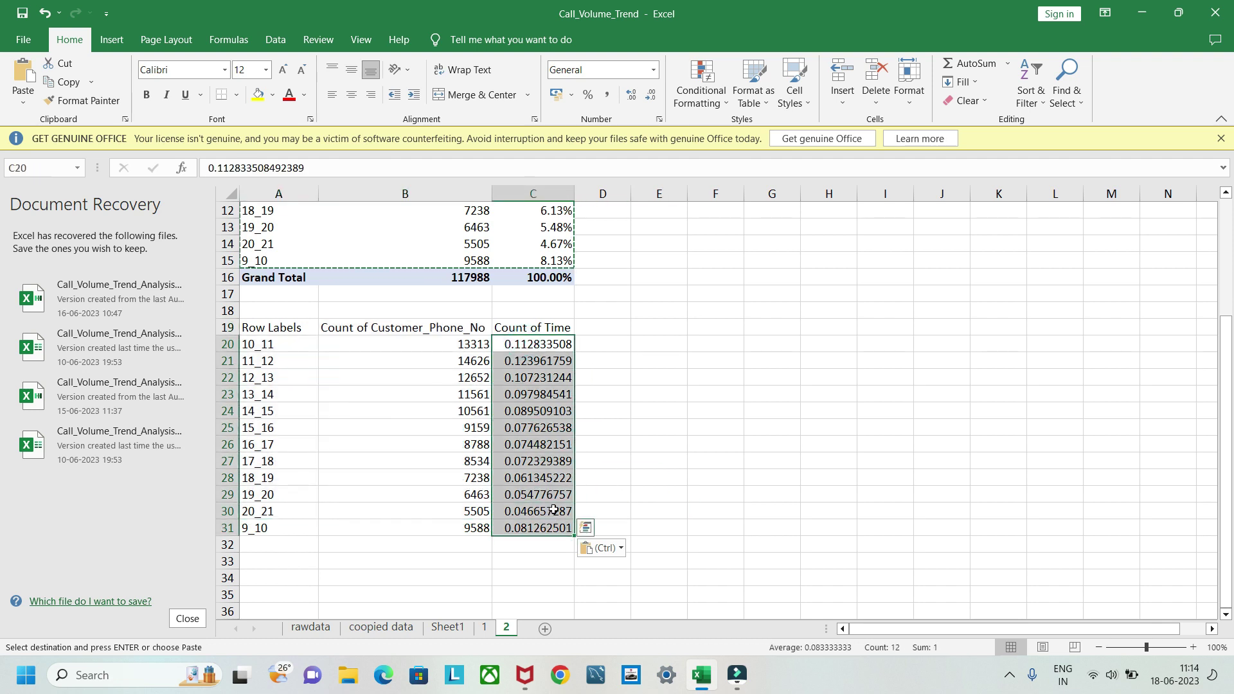
click(587, 95)
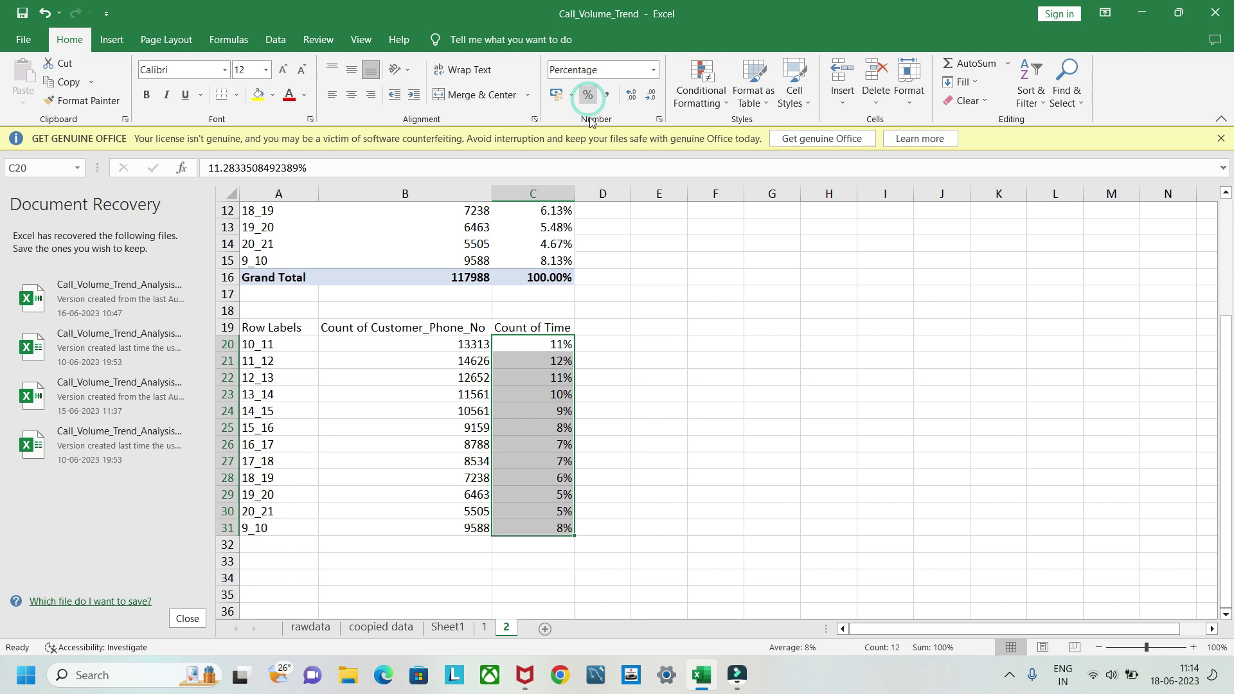
click(690, 458)
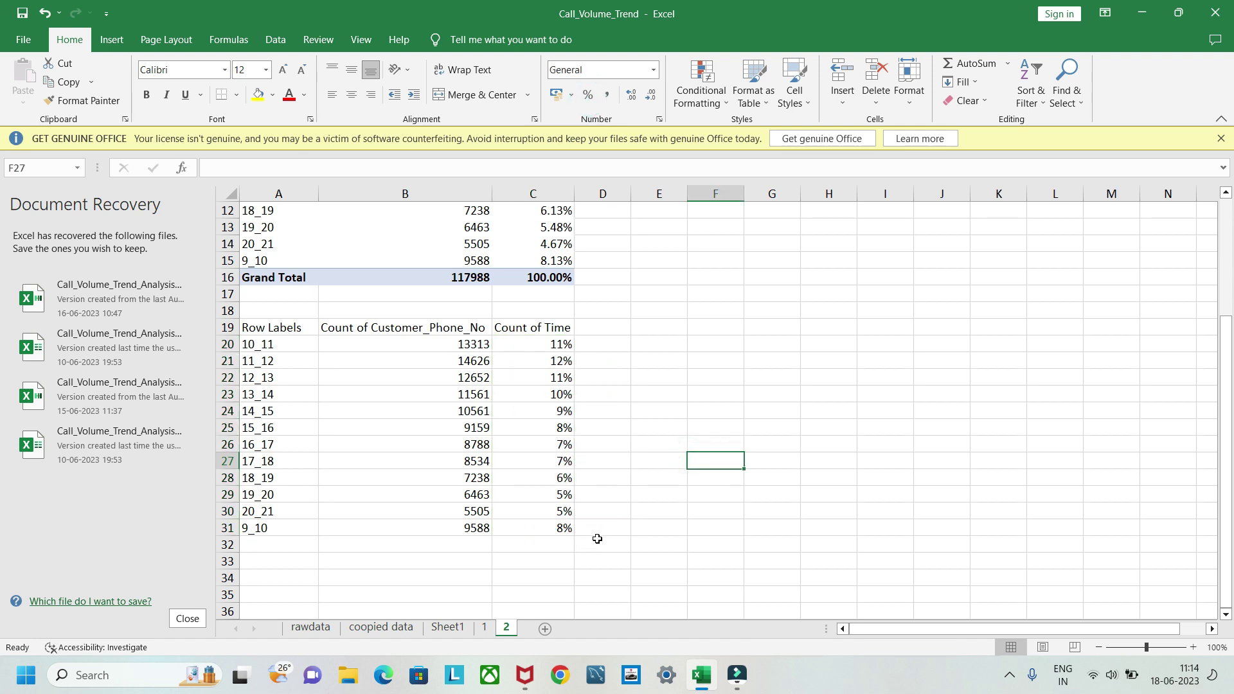
drag(275, 326, 434, 528)
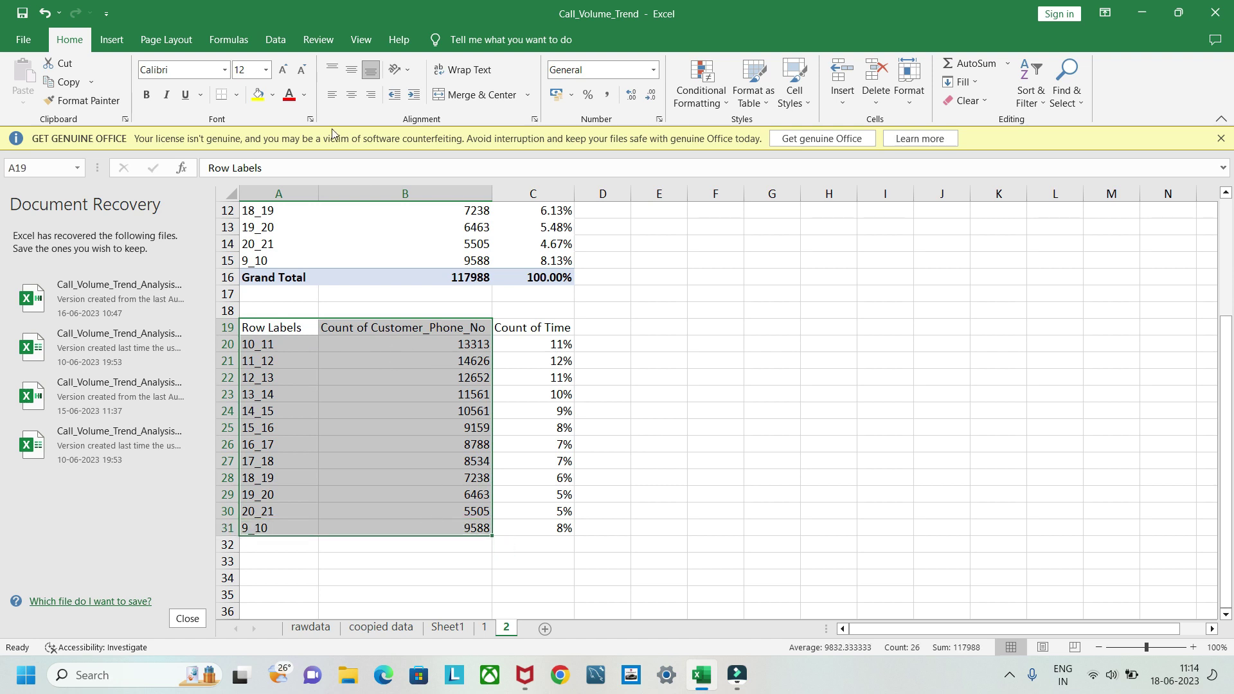
Step: Insert the recommended Clustered Column chart of call counts per time bucket
click(111, 39)
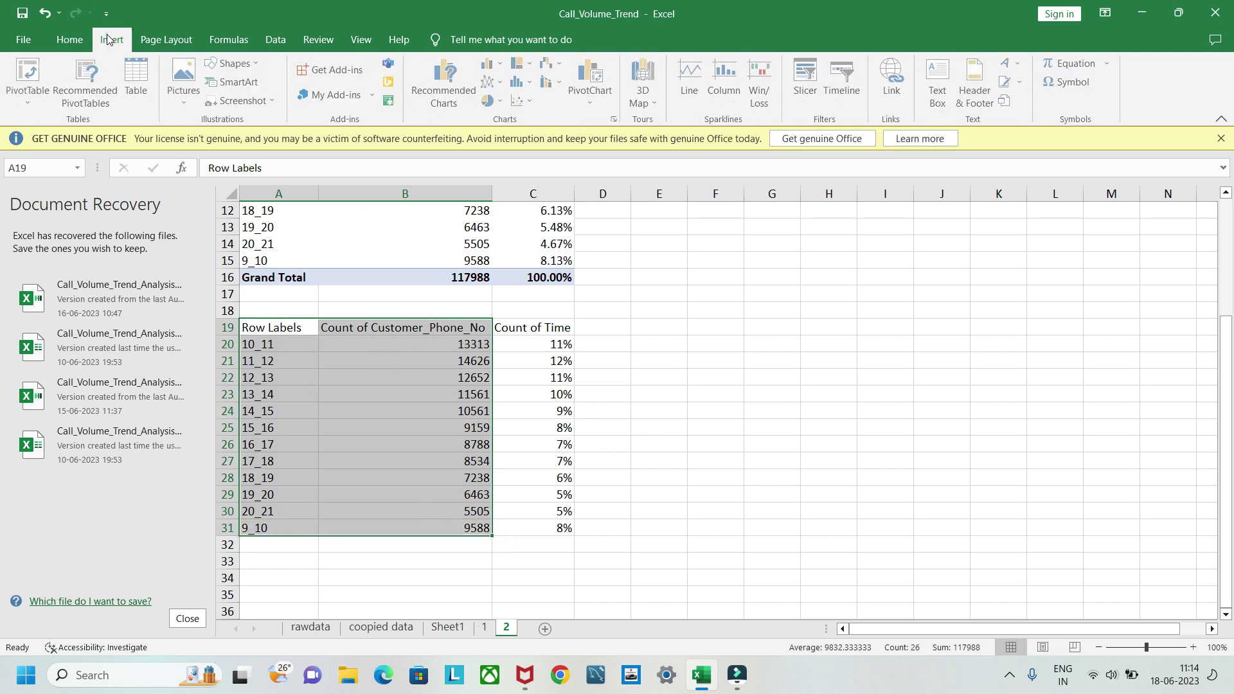
click(453, 80)
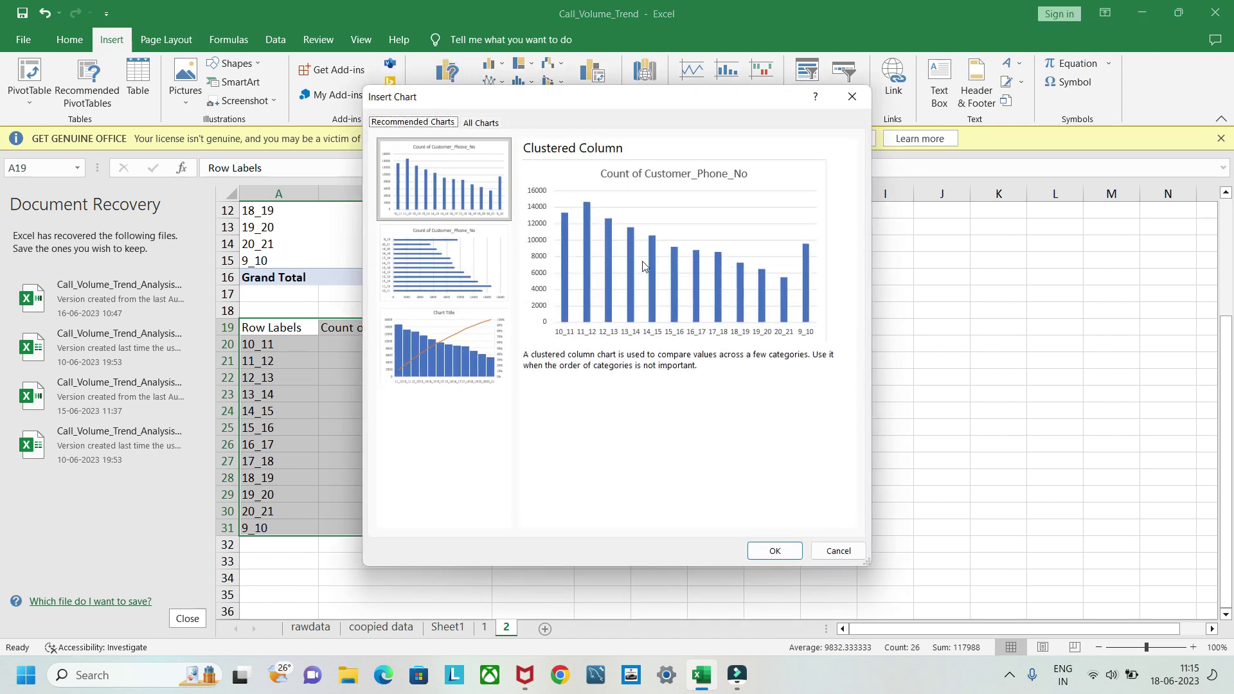
click(783, 550)
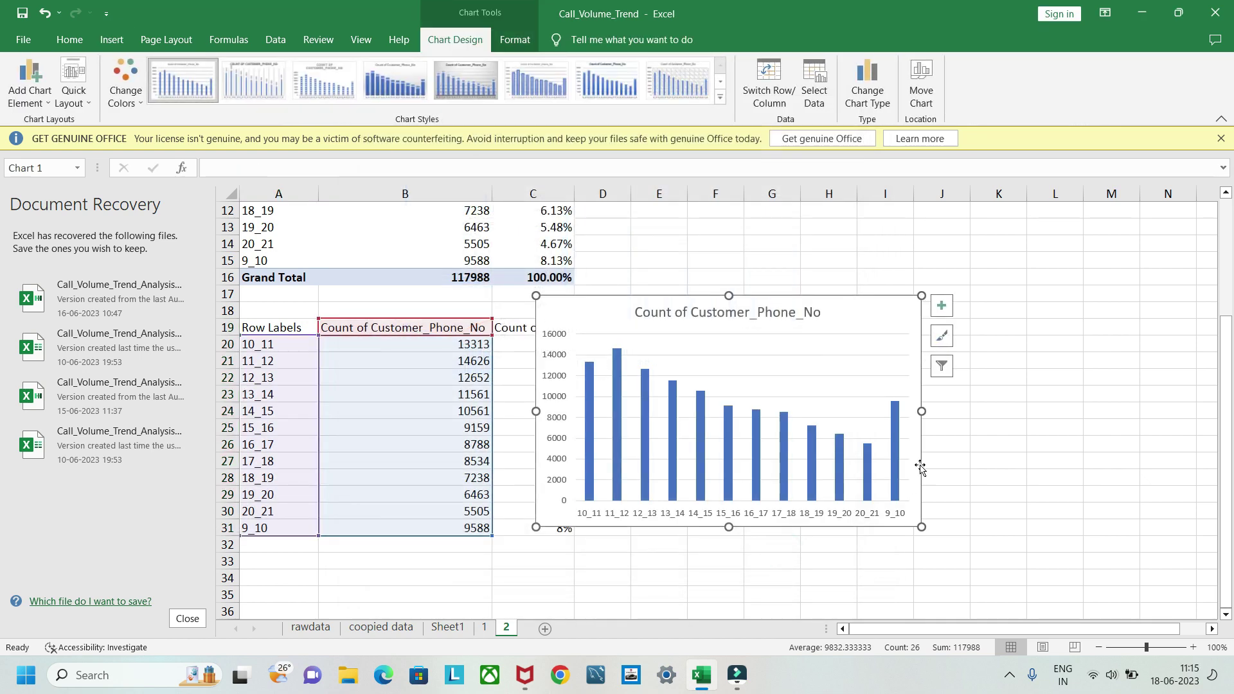
Step: Move the chart up and to the right beside the table
click(666, 320)
drag(854, 303, 854, 302)
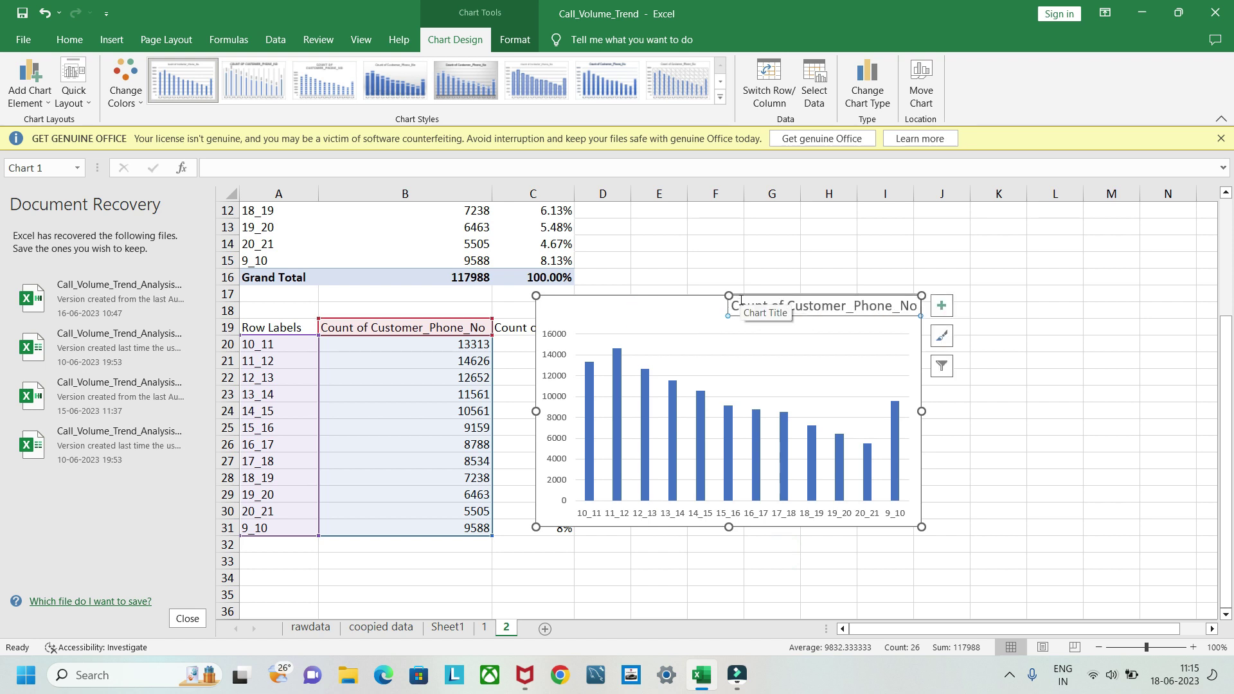
key(ctrl+z)
drag(870, 325, 1011, 270)
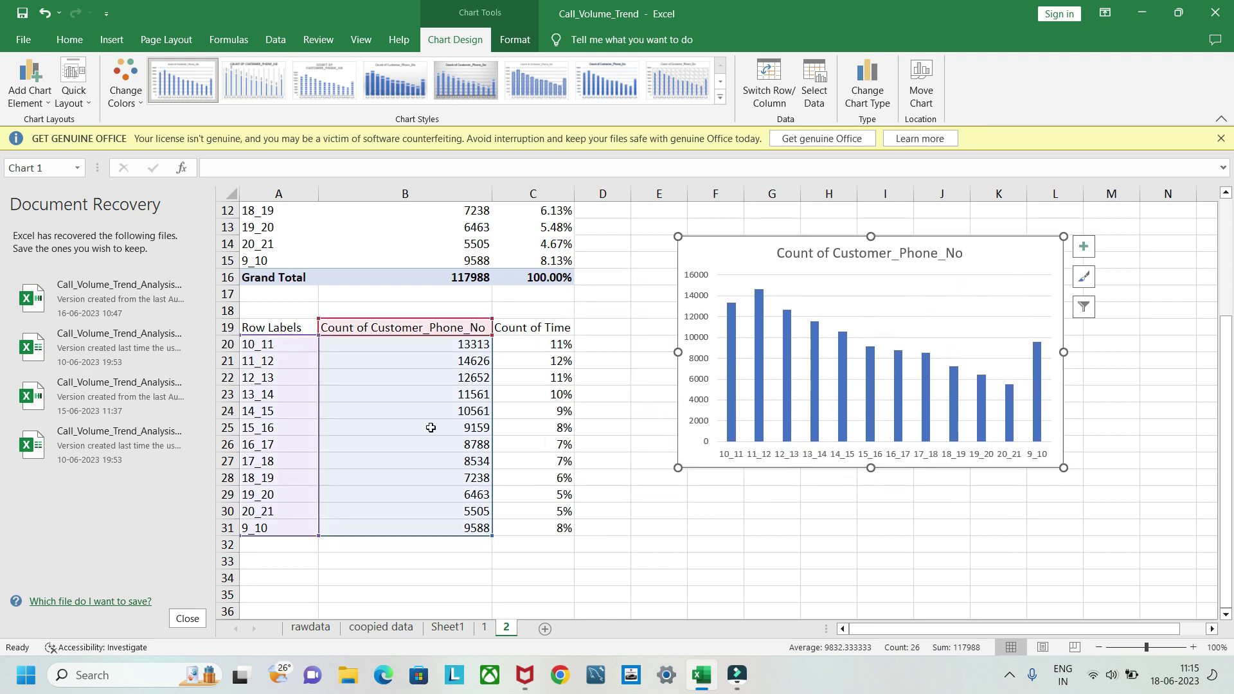
click(275, 344)
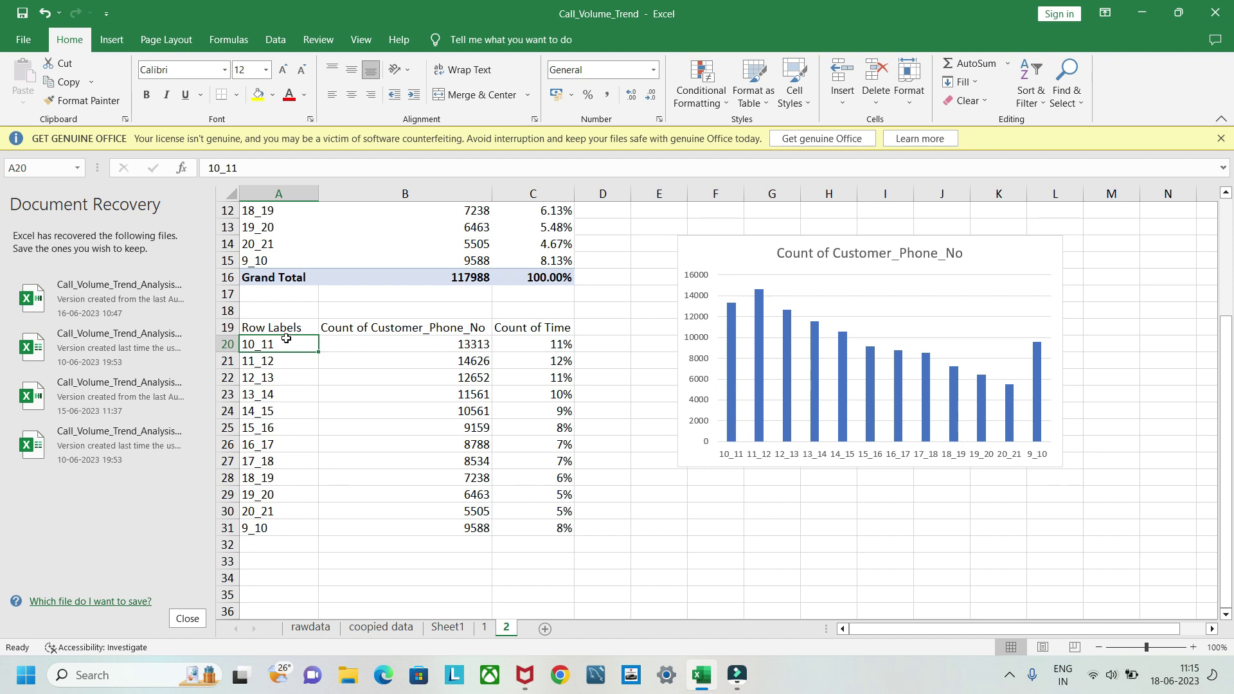
Step: Select the hour labels A19:A31 together with the Count of Time column C19:C31
drag(275, 328, 277, 525)
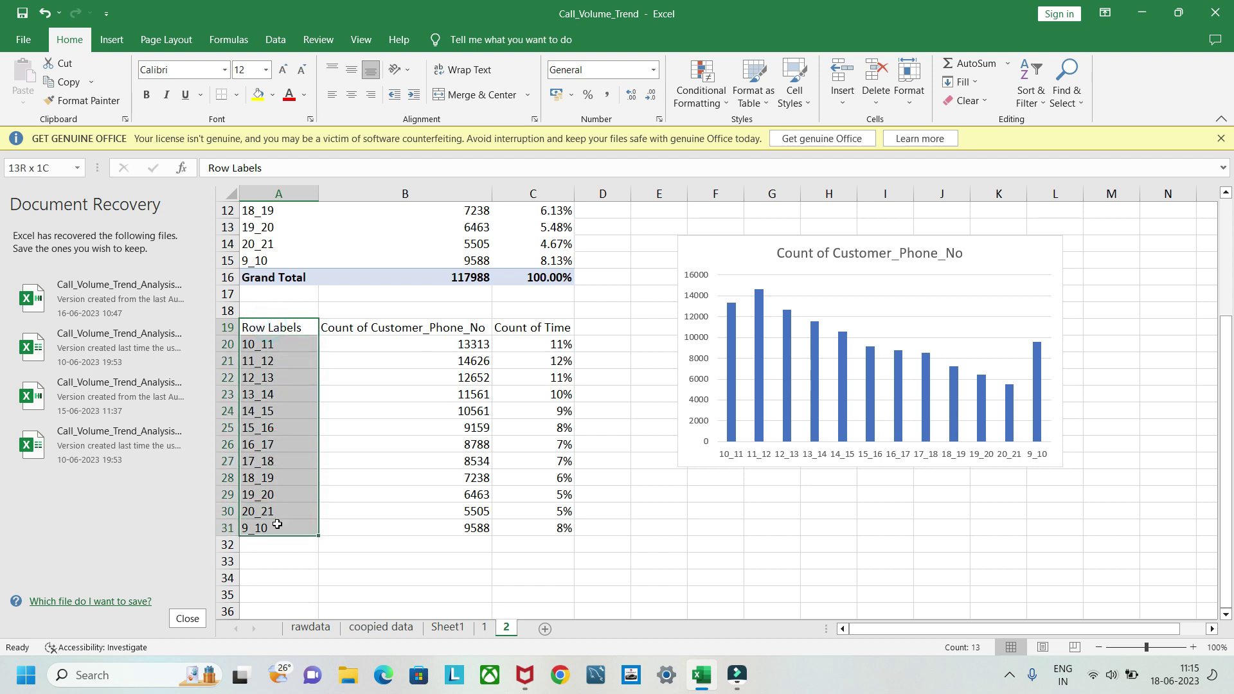
drag(532, 328, 550, 529)
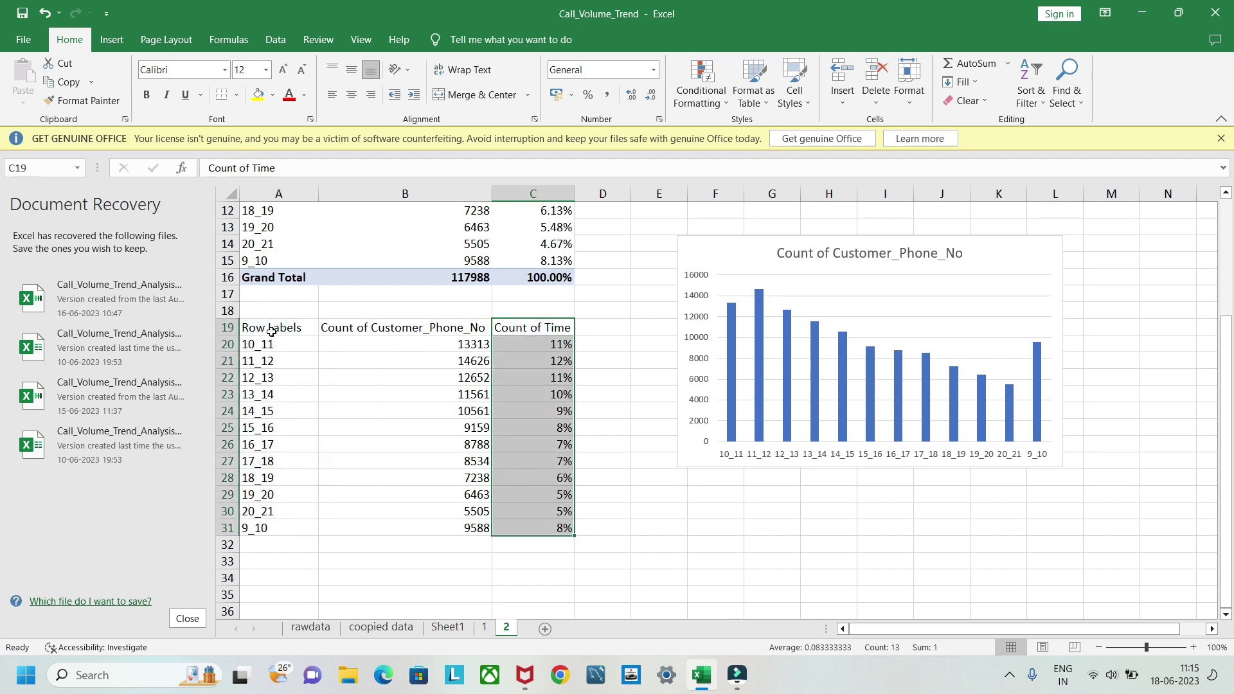
ctrl+drag(271, 331, 286, 522)
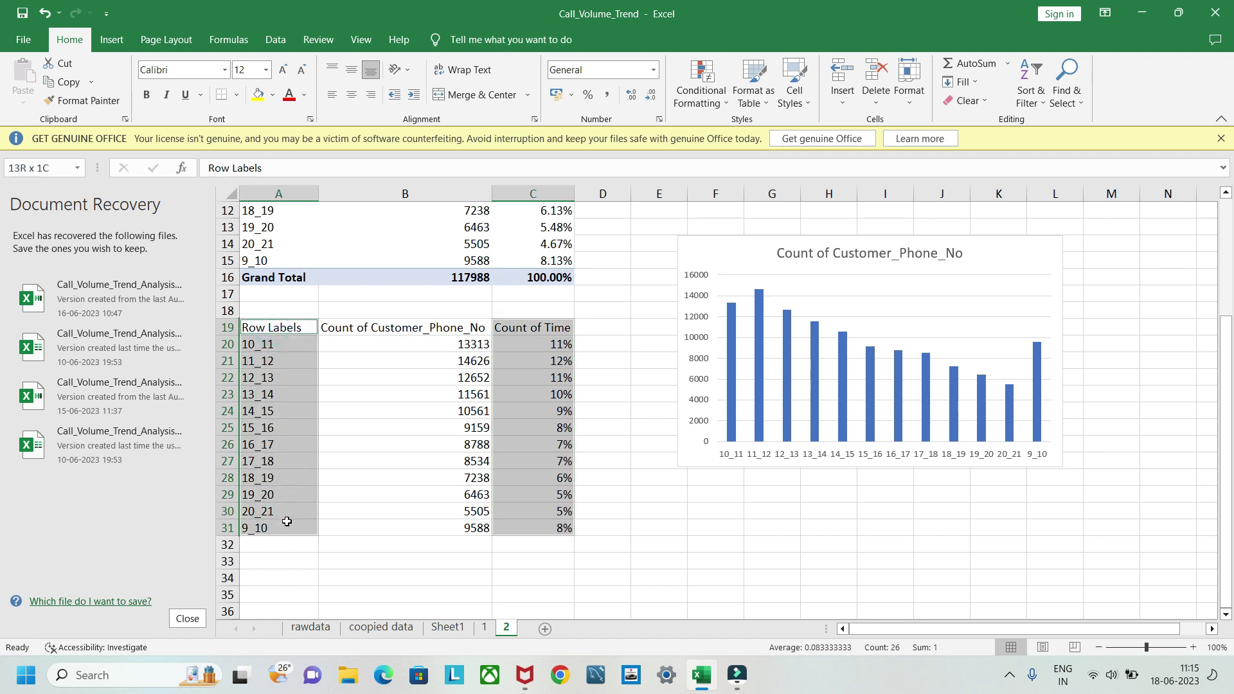
Step: Insert a multi-coloured Clustered Column chart from All Charts after previewing pie, area and bar
click(112, 40)
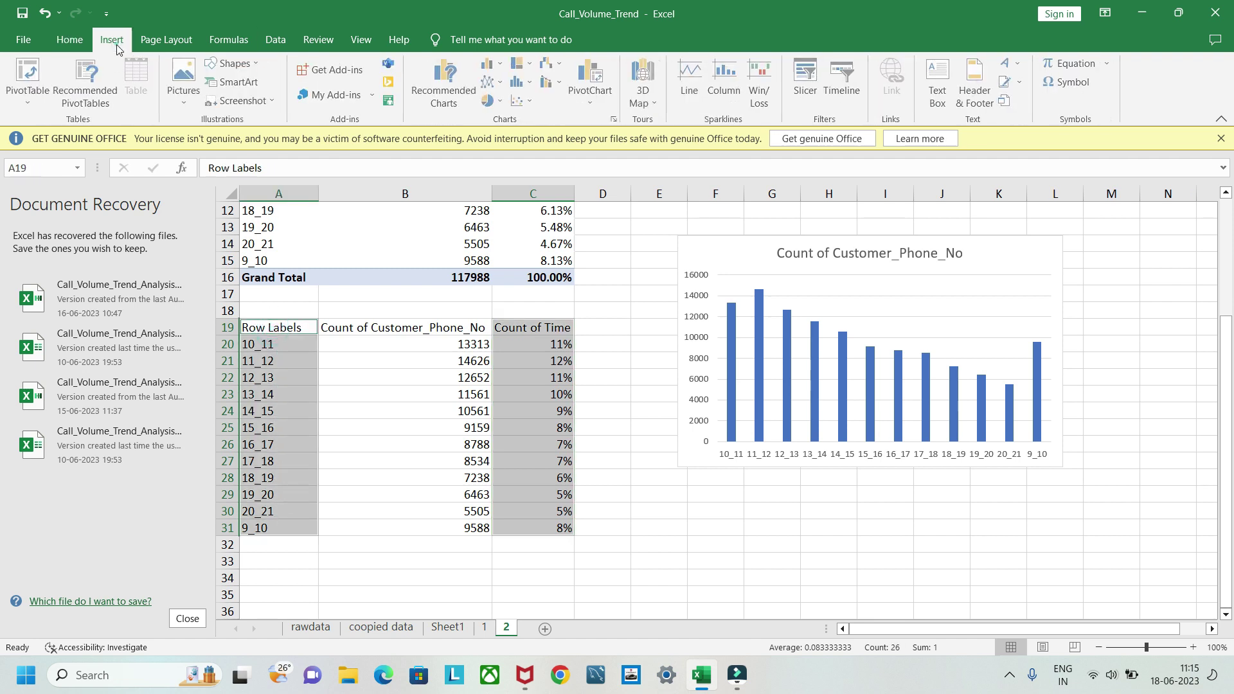
click(446, 83)
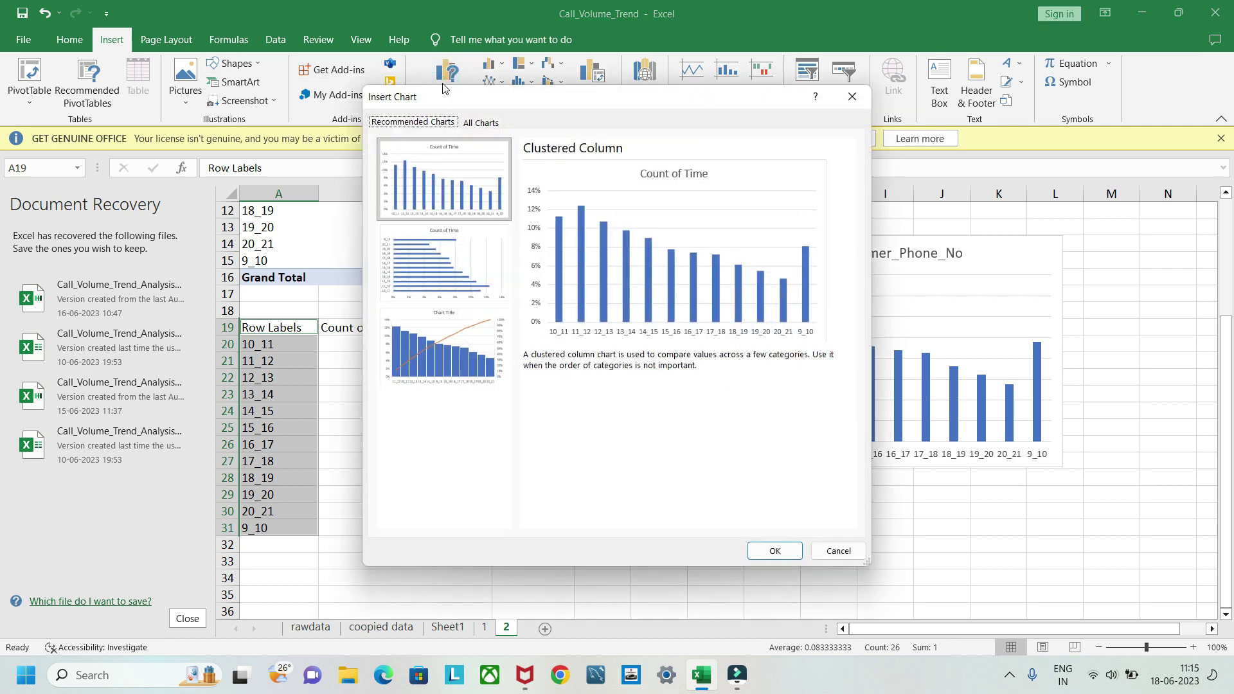
click(482, 124)
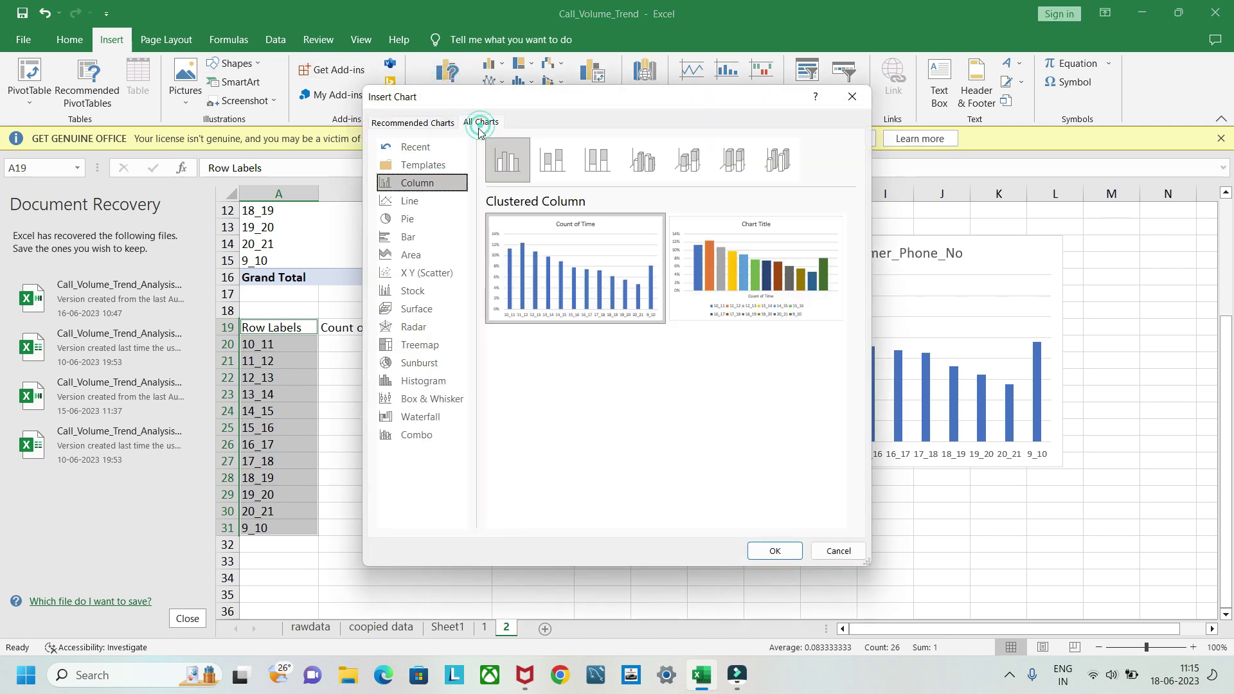
click(432, 219)
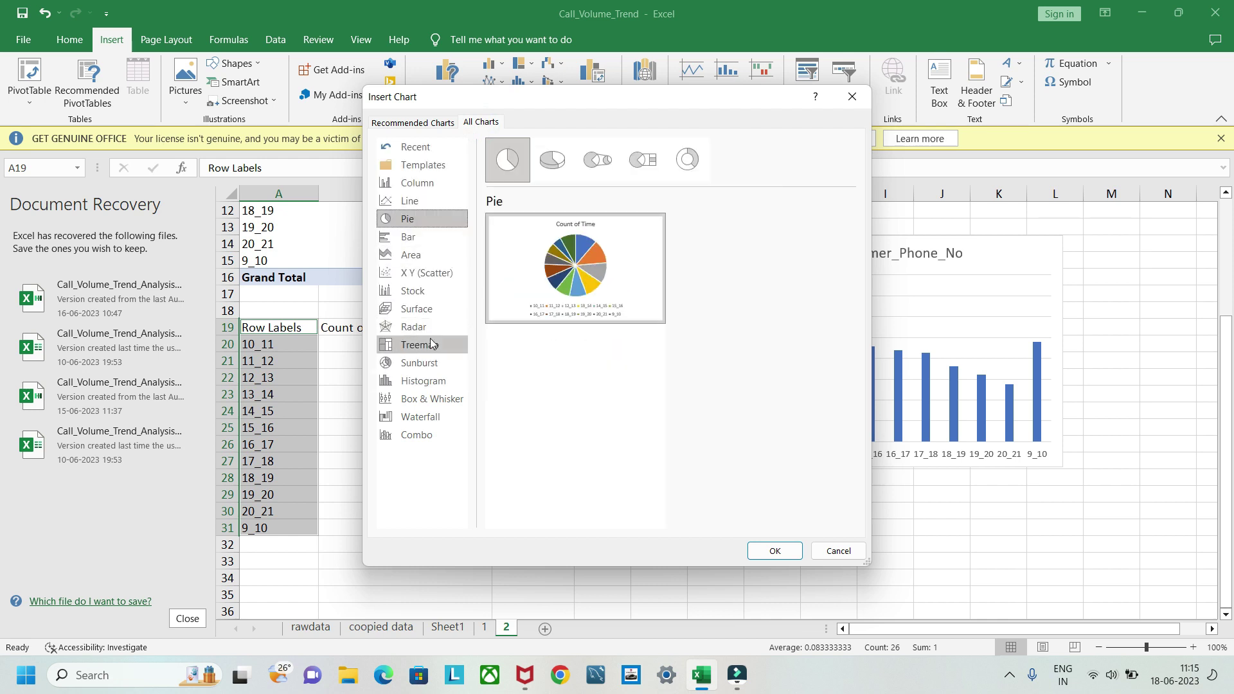
click(412, 255)
click(408, 237)
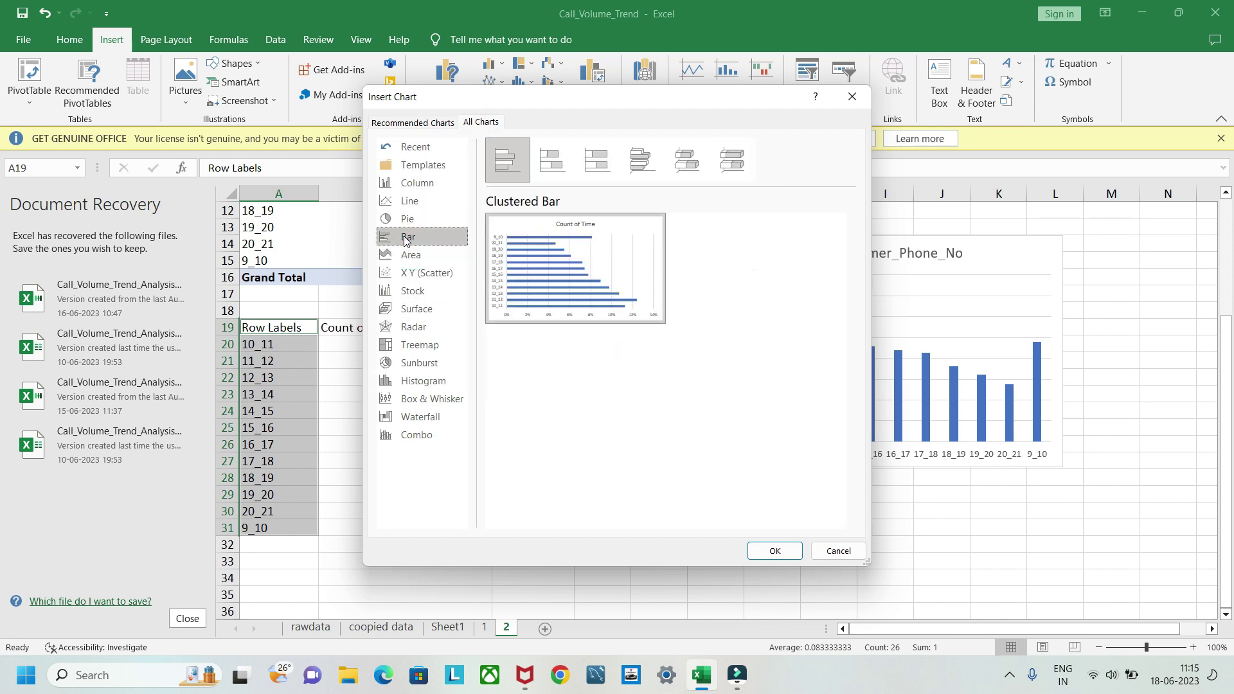
mouse_move(636, 292)
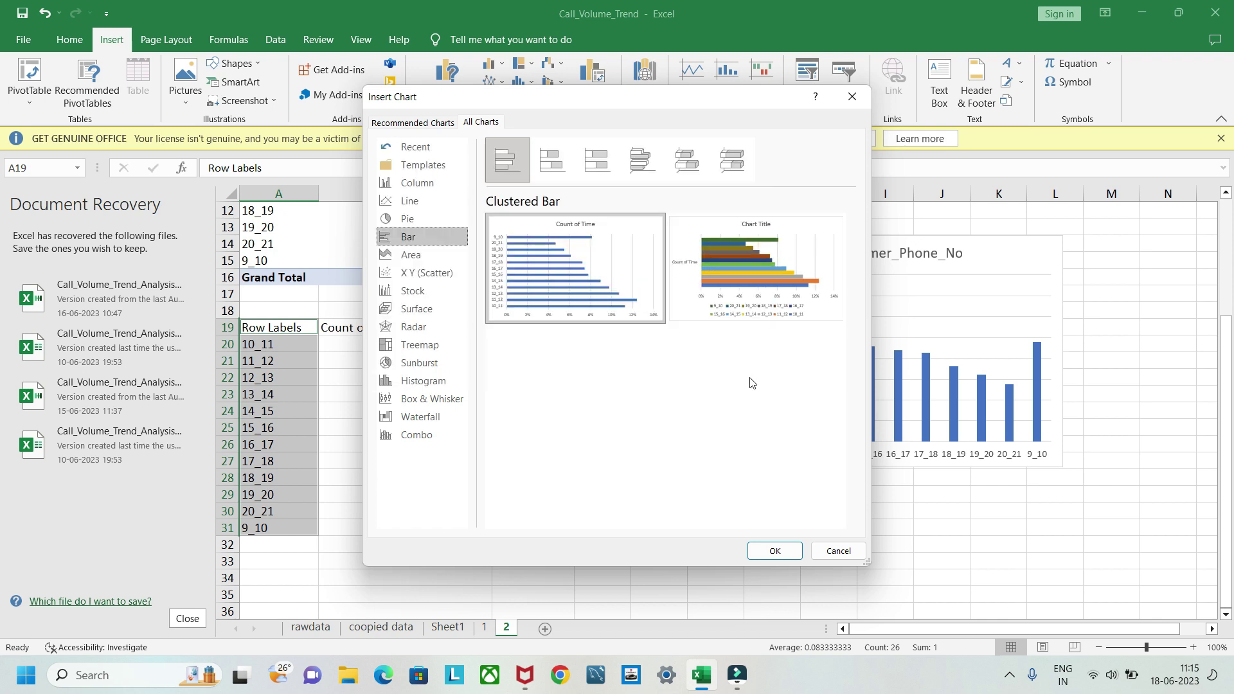
click(412, 184)
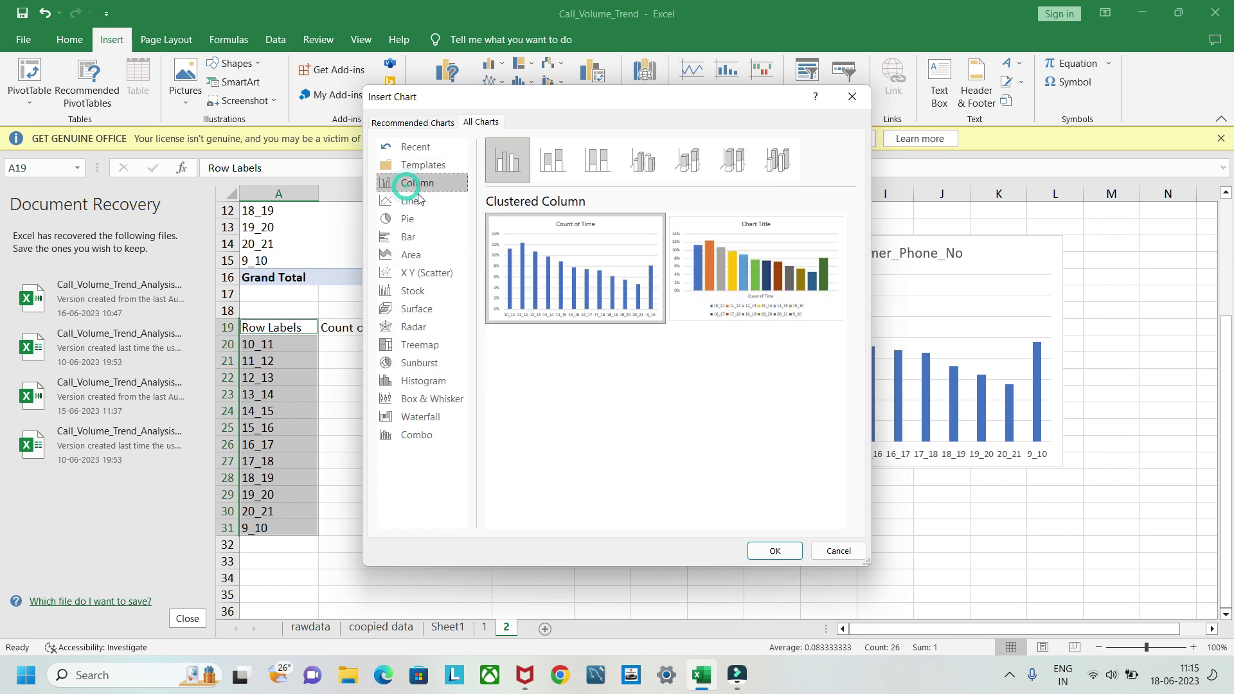
mouse_move(743, 300)
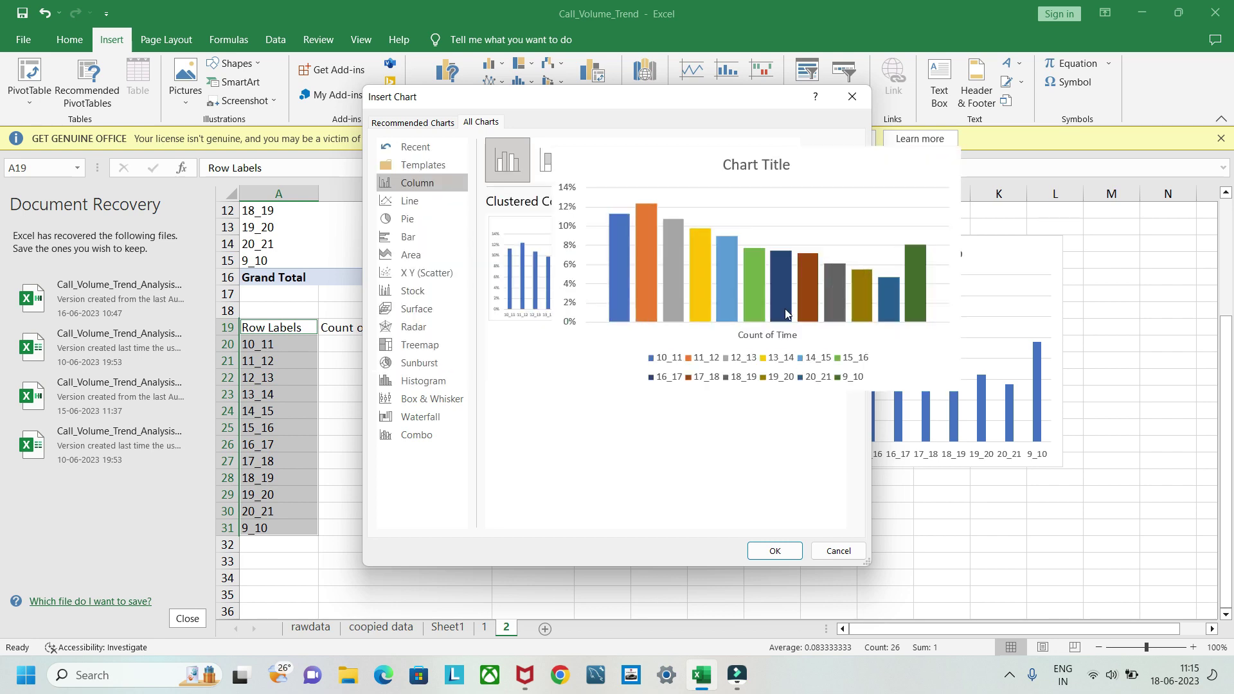
click(771, 551)
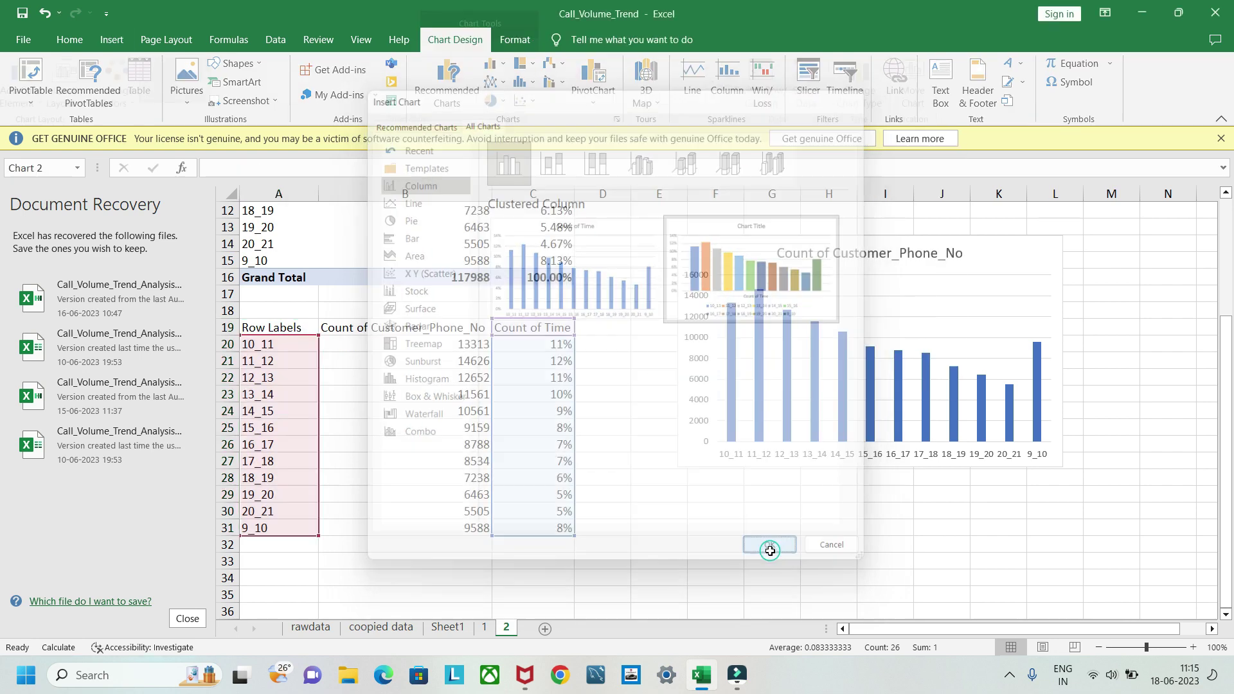
Step: Move the new percentage chart below the first chart
scroll(862, 548, down, 1)
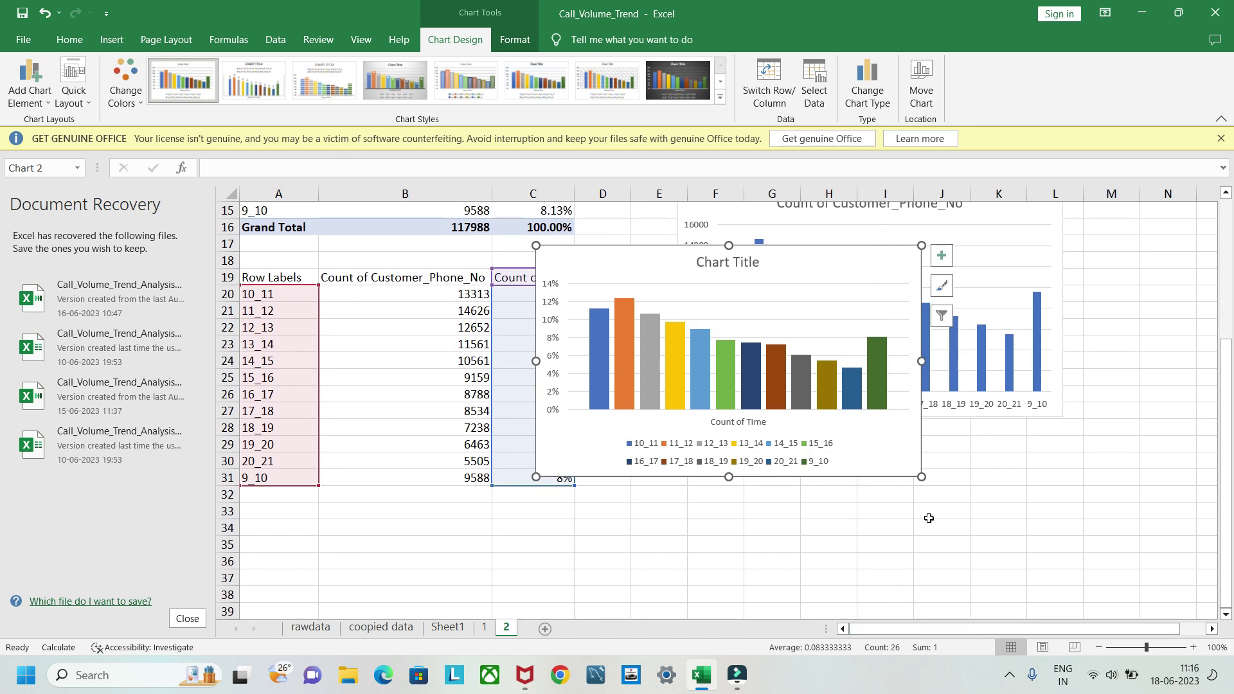
drag(823, 257, 971, 441)
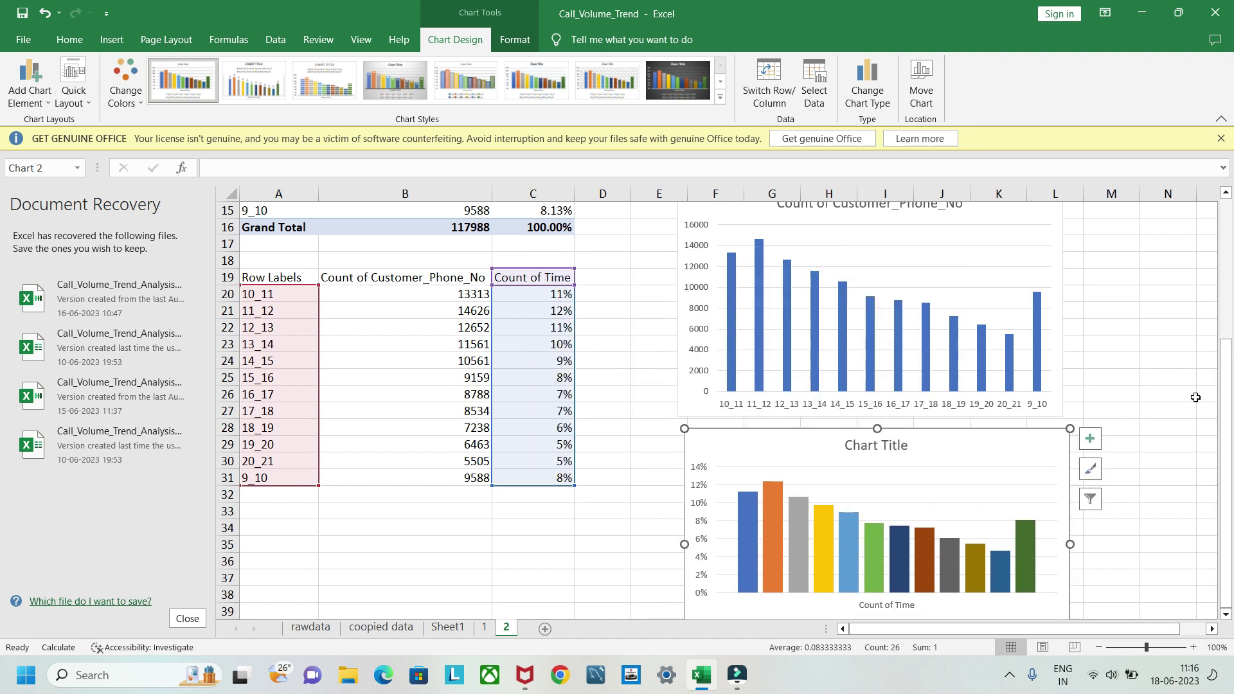
scroll(1159, 444, down, 1)
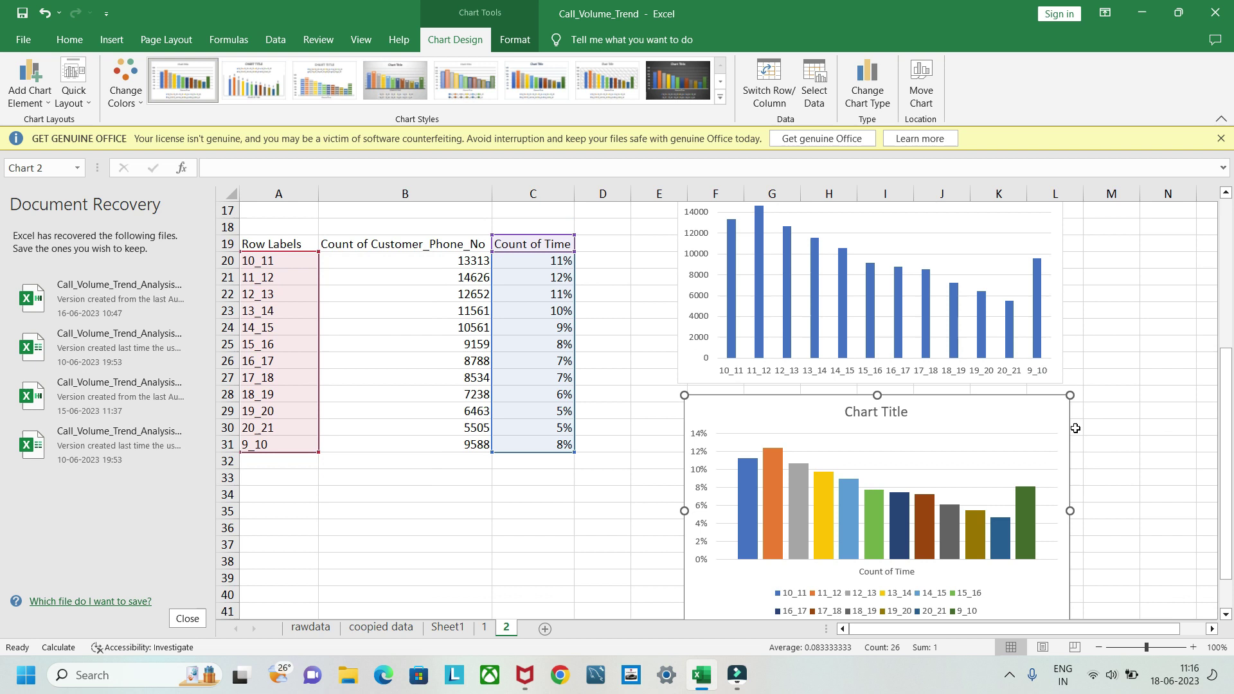
Step: Retitle the chart 'Count of calls/ percentage' and close the Format Chart Title pane
click(875, 414)
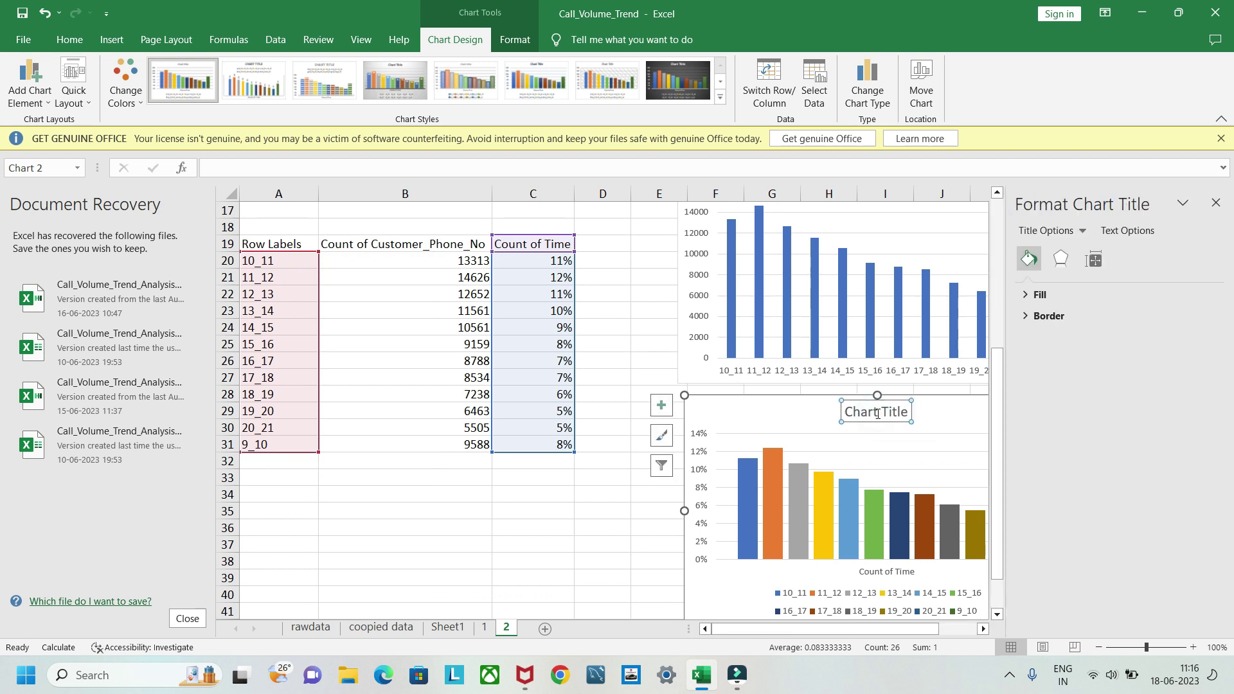
double_click(895, 415)
click(894, 414)
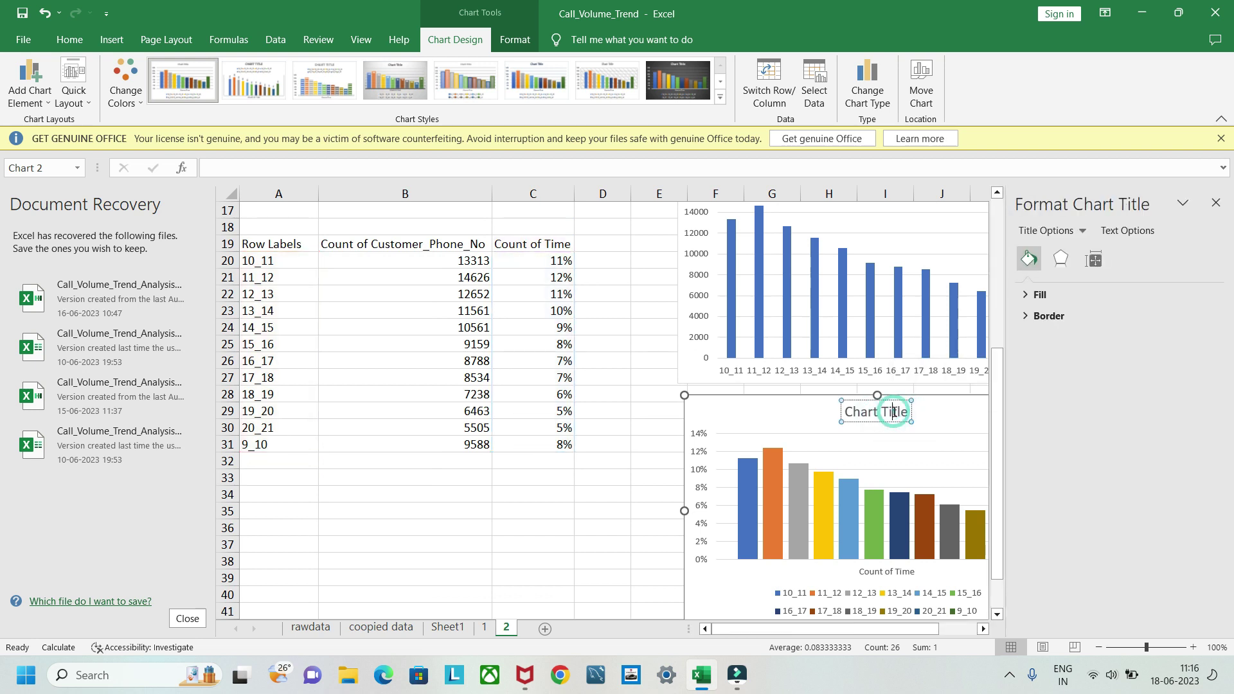
triple_click(894, 413)
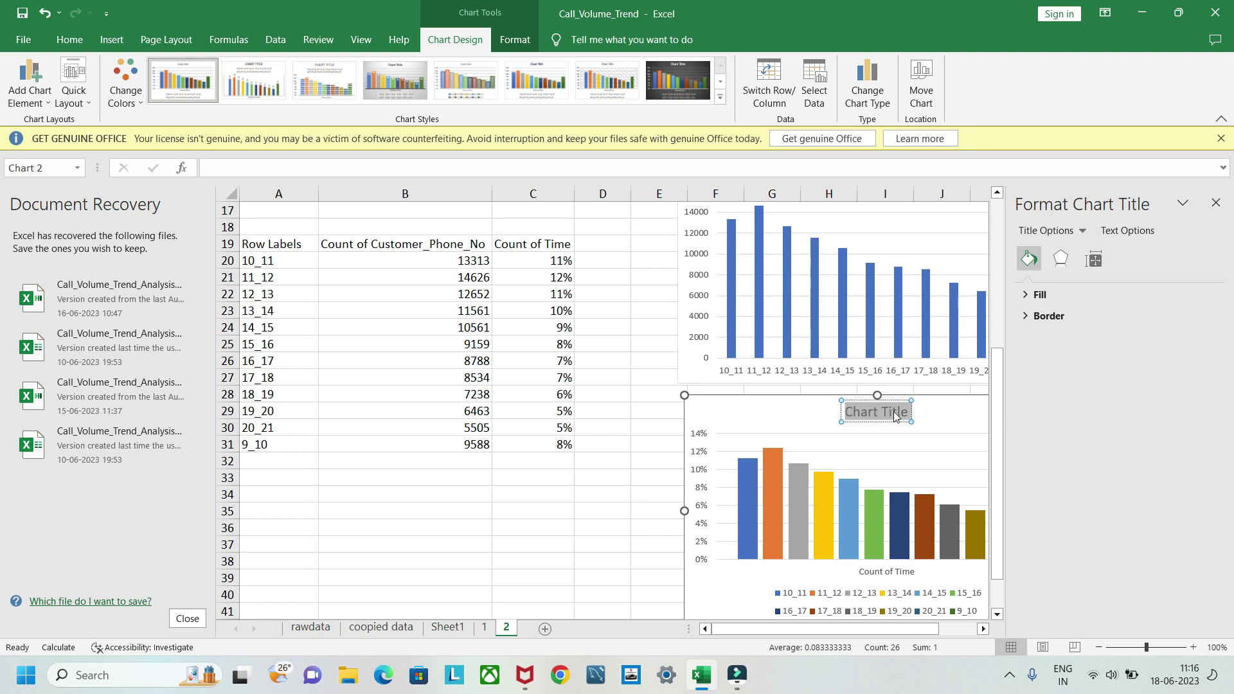
text(C)
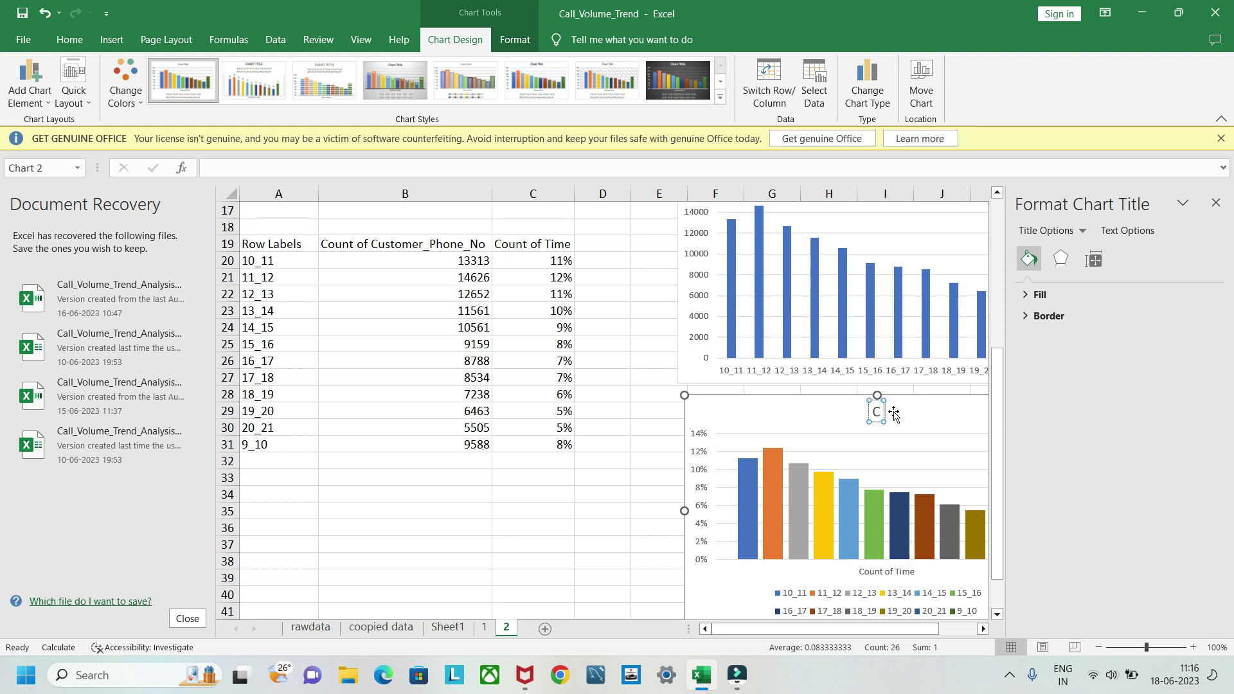
text(punt)
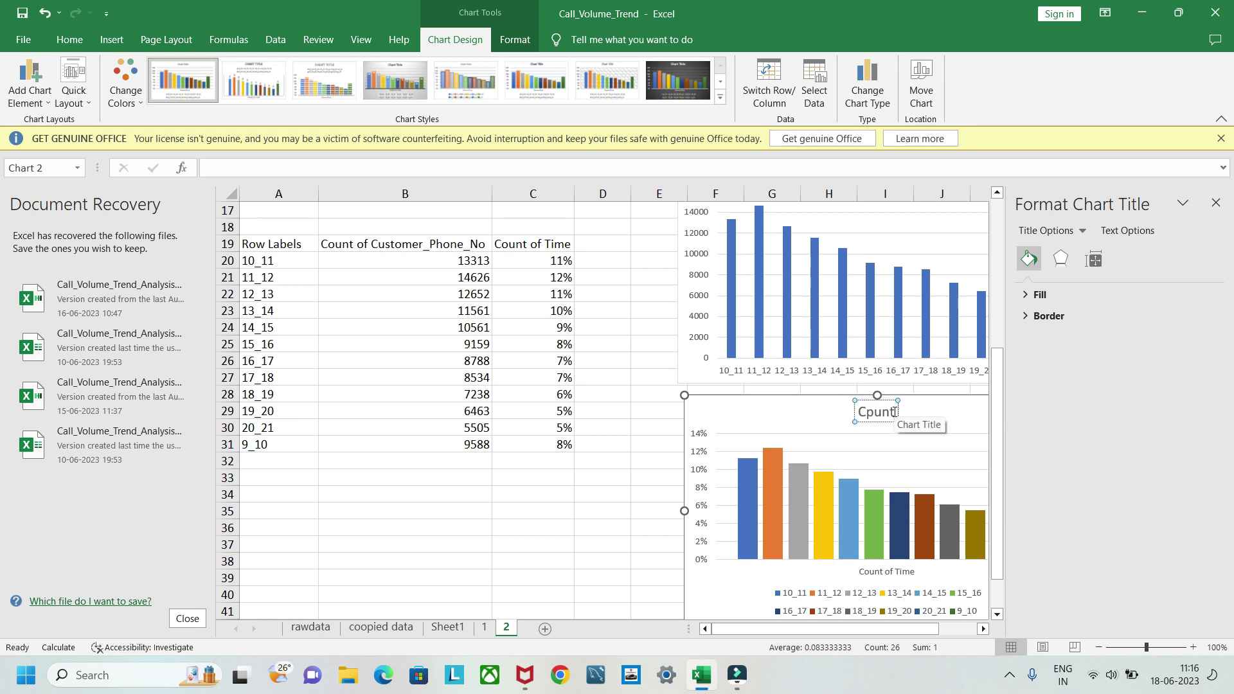
key(BackSpace)
key(BackSpace)
key(BackSpace)
key(BackSpace)
text(ount)
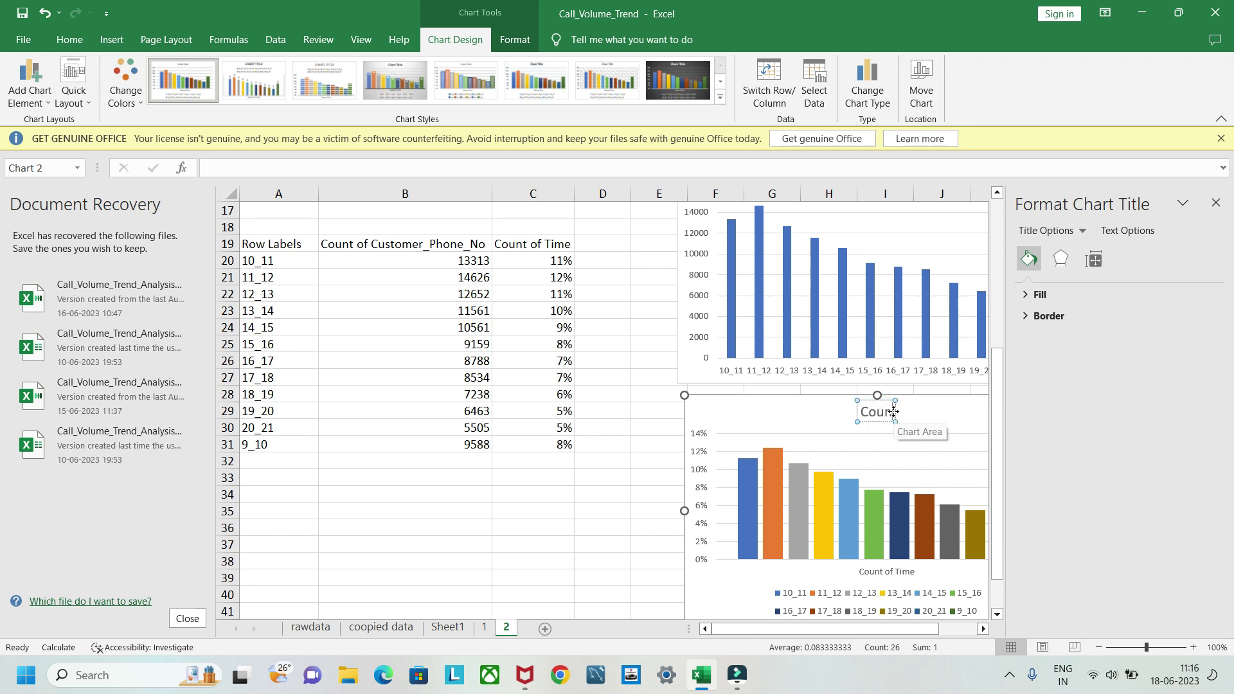
text( of calls)
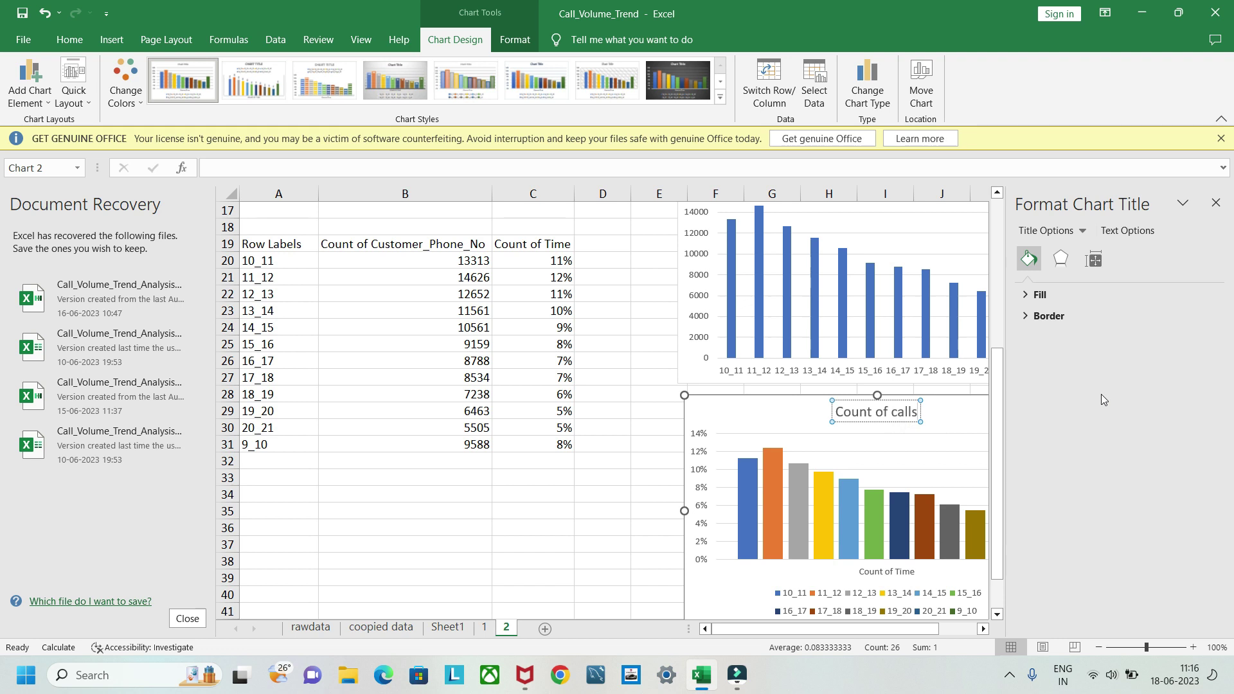
text(/)
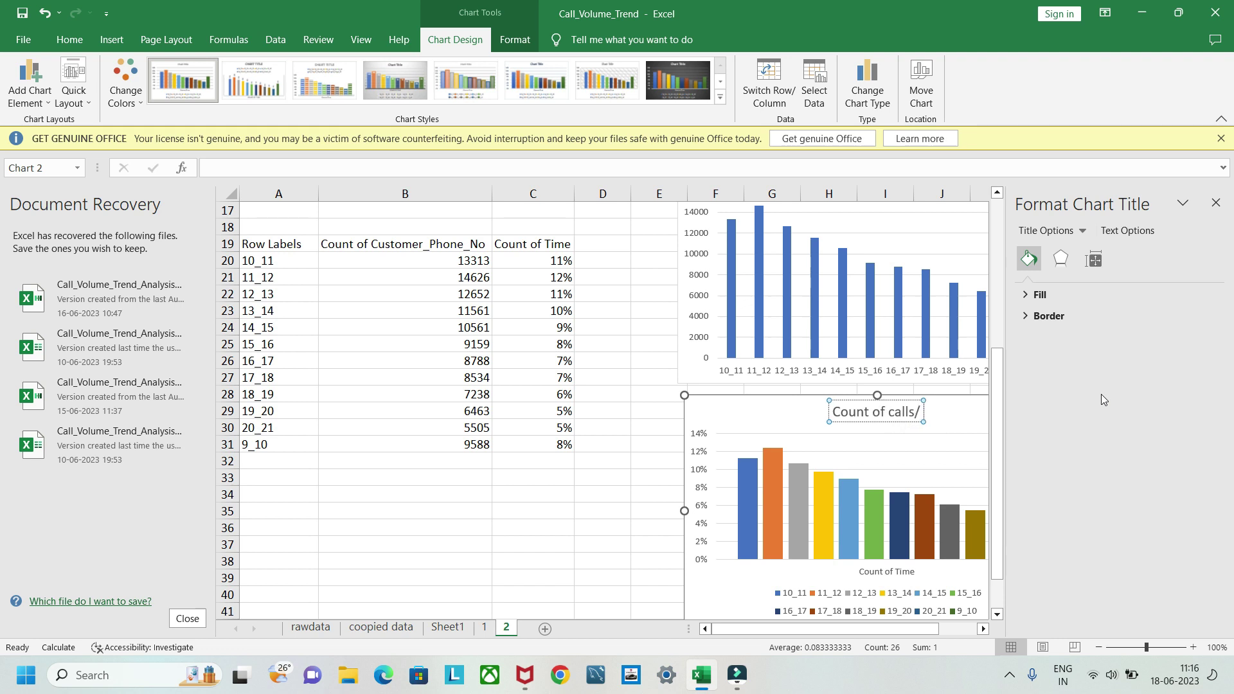
text( perceb)
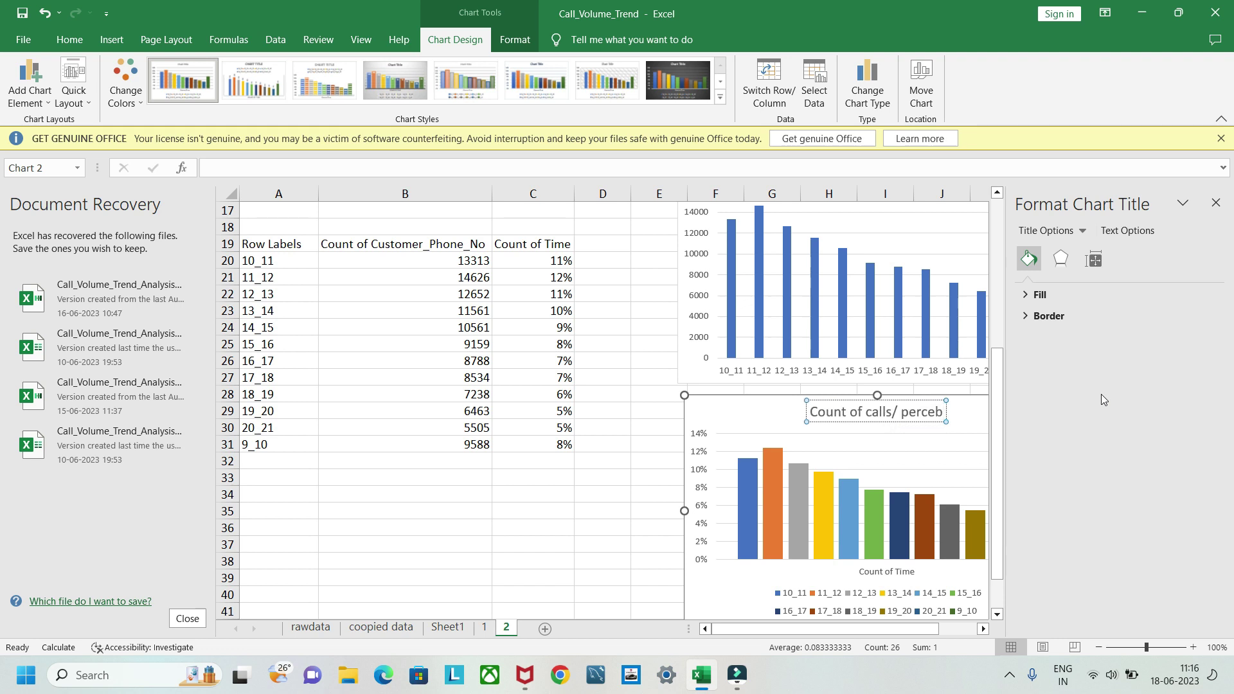
key(BackSpace)
text(ntage)
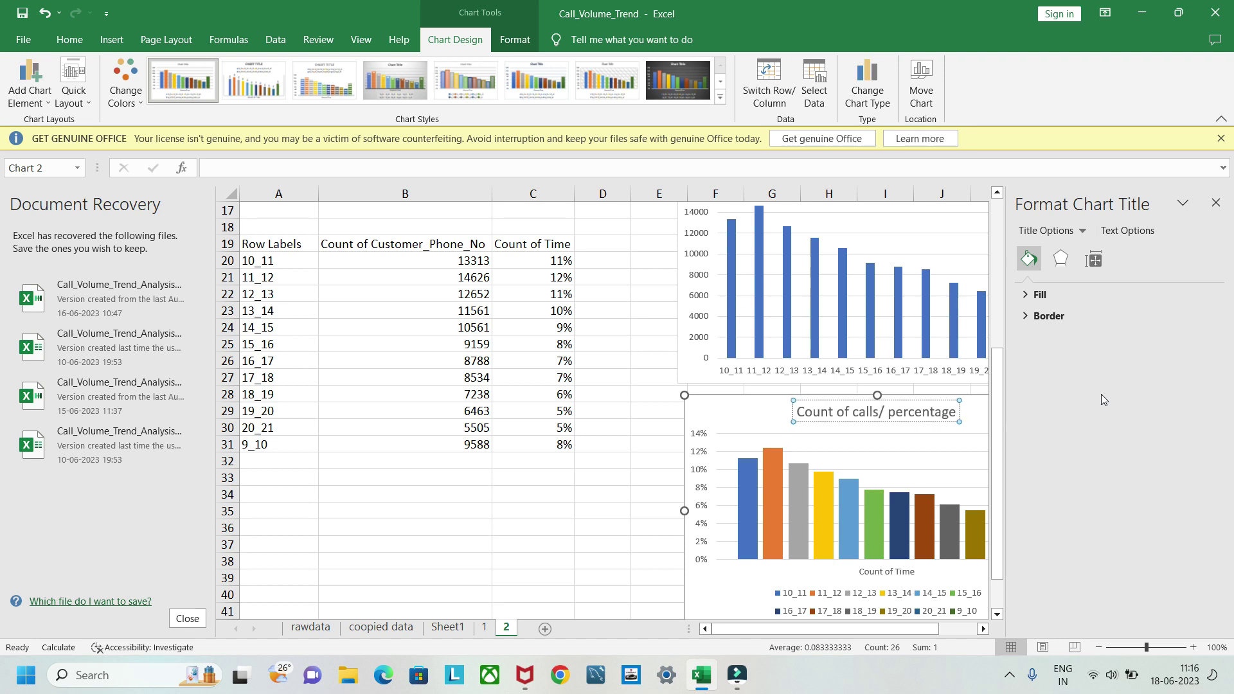
key(Return)
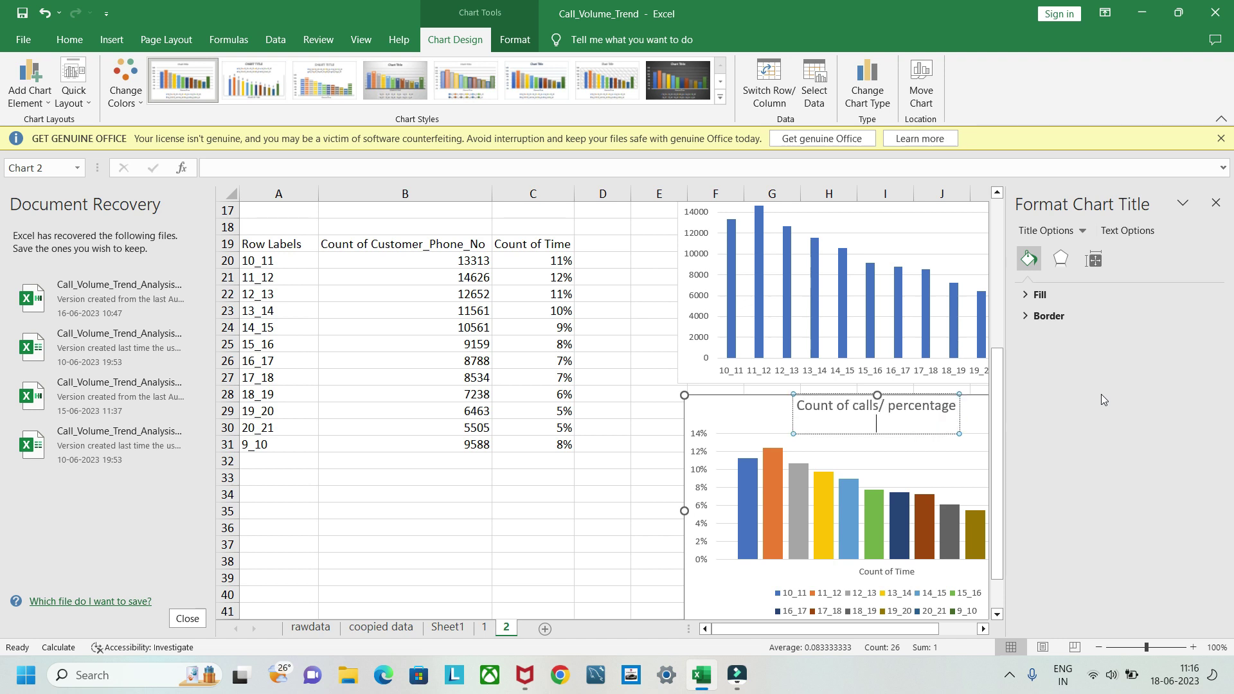
key(BackSpace)
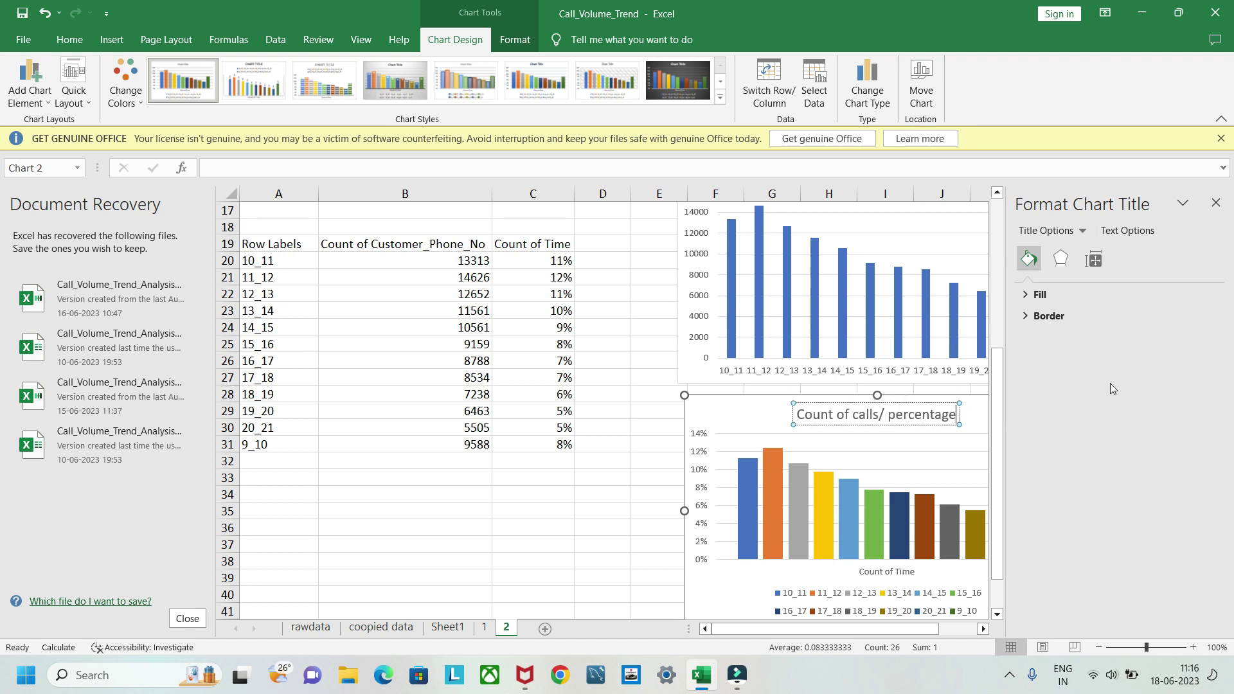
click(1215, 203)
click(1016, 442)
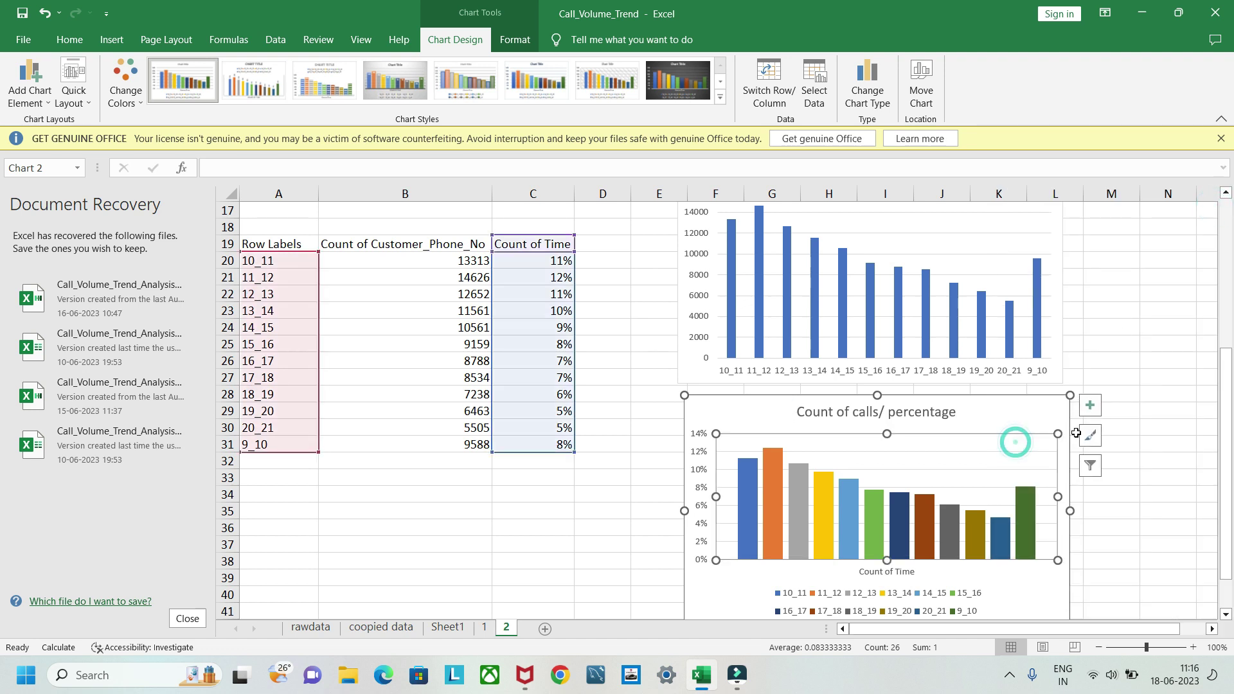
Step: Use Chart Filters to show only the 10_11 series in Chart 2
click(1084, 465)
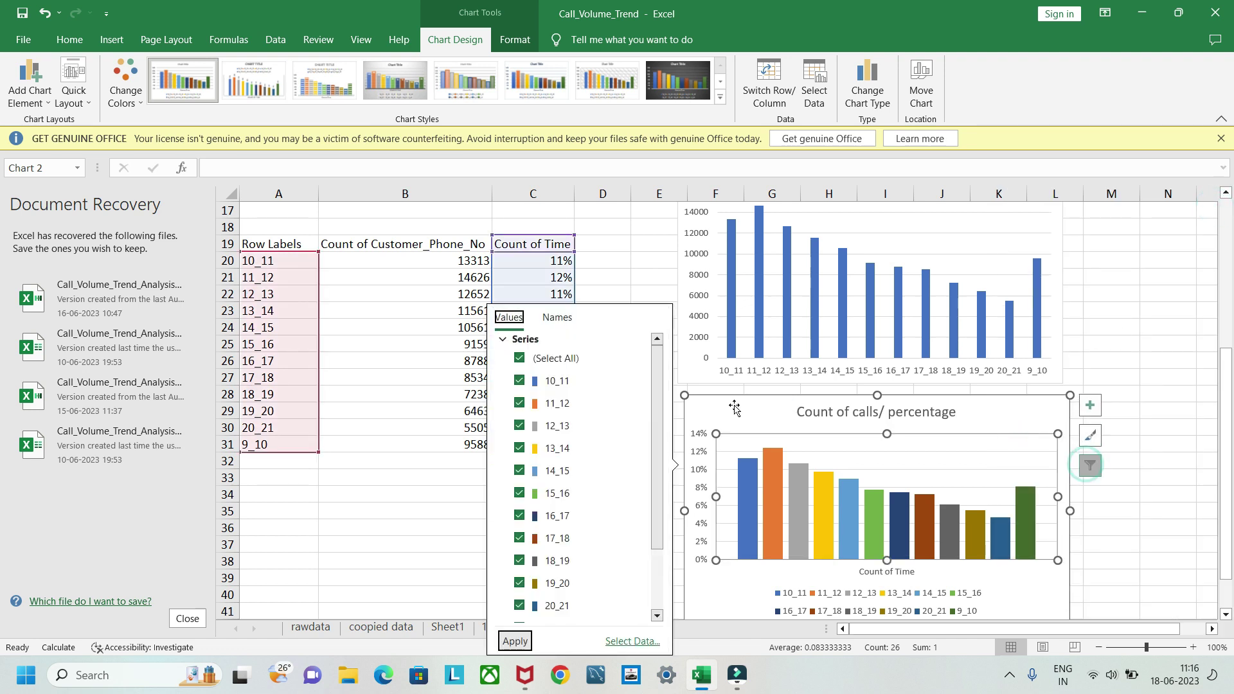
click(521, 381)
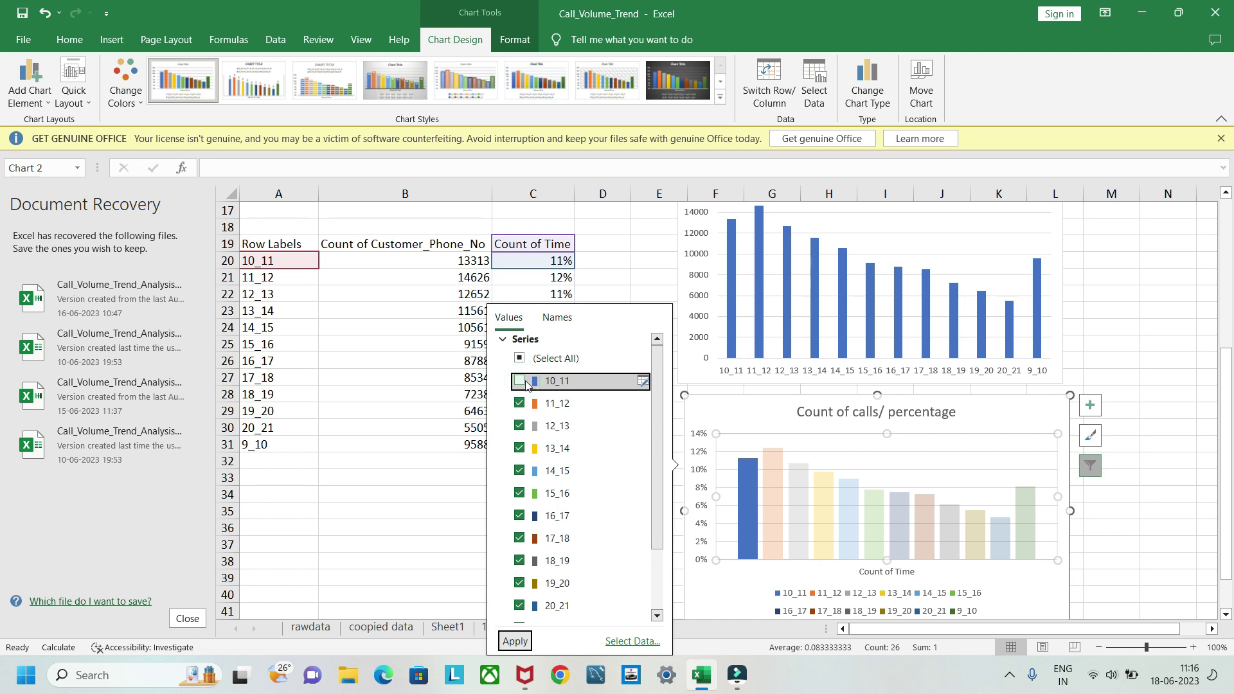
click(1155, 443)
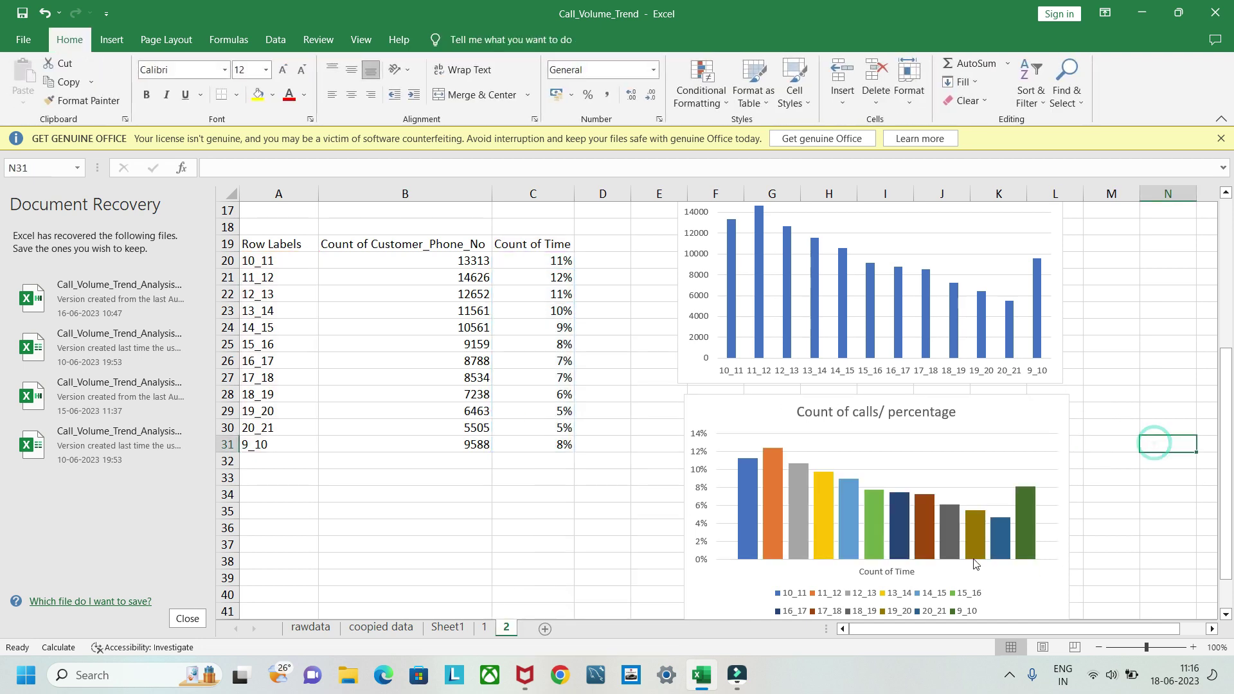
click(1033, 436)
click(1088, 466)
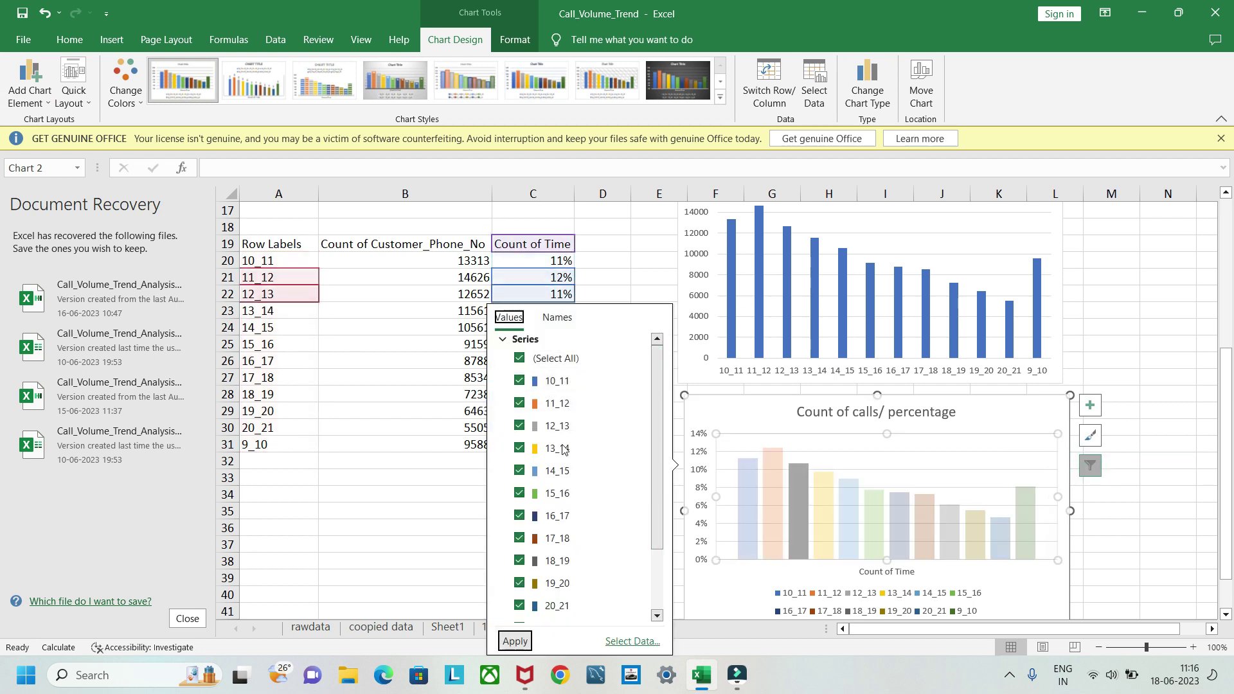
click(520, 360)
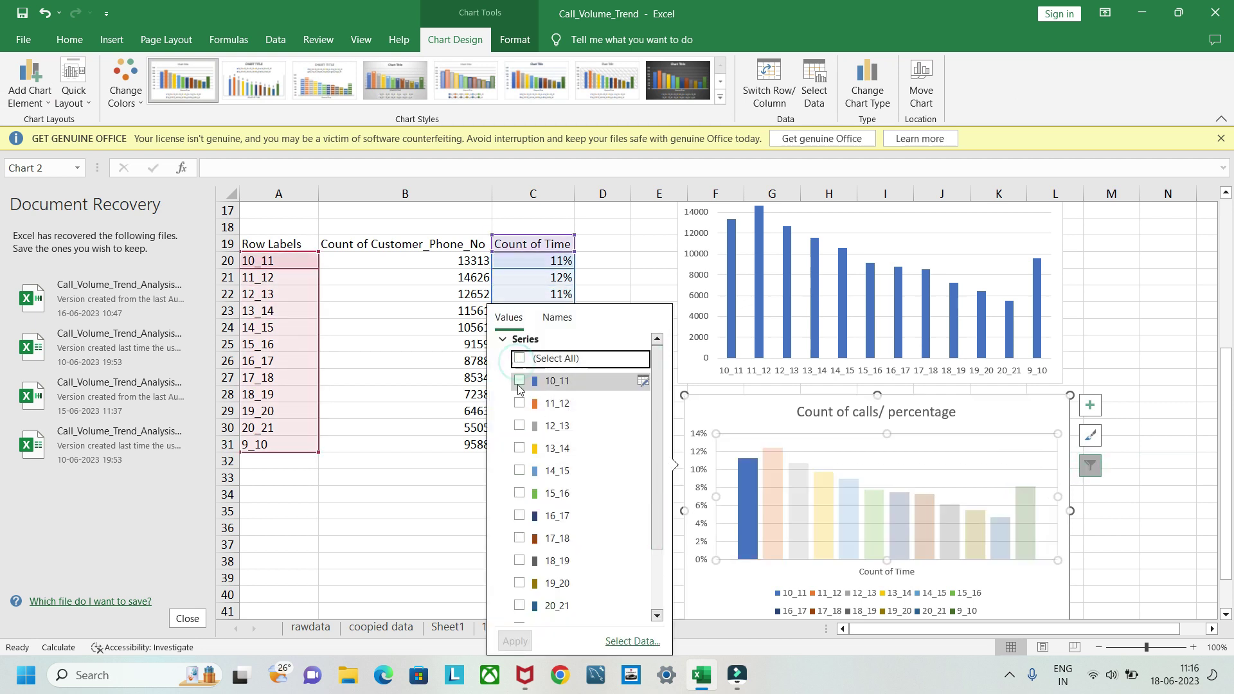
click(520, 381)
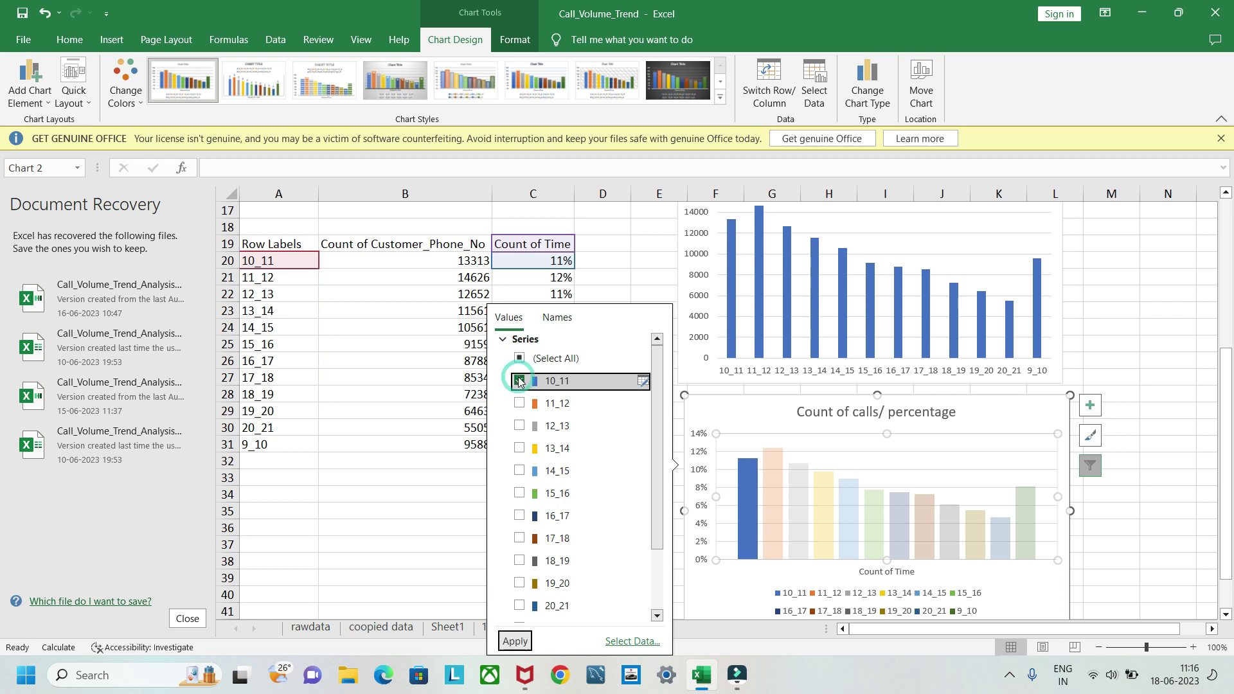
click(515, 641)
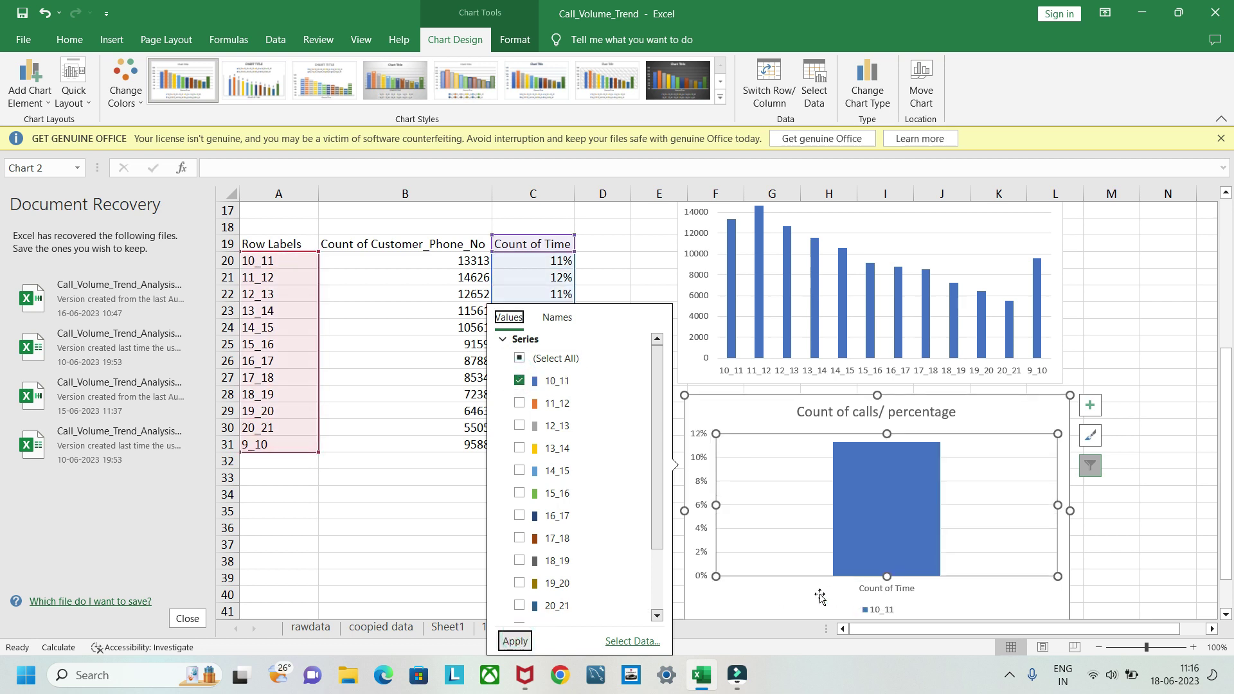
Step: Restore all twelve time-bucket series and view the filter's Names options
click(519, 359)
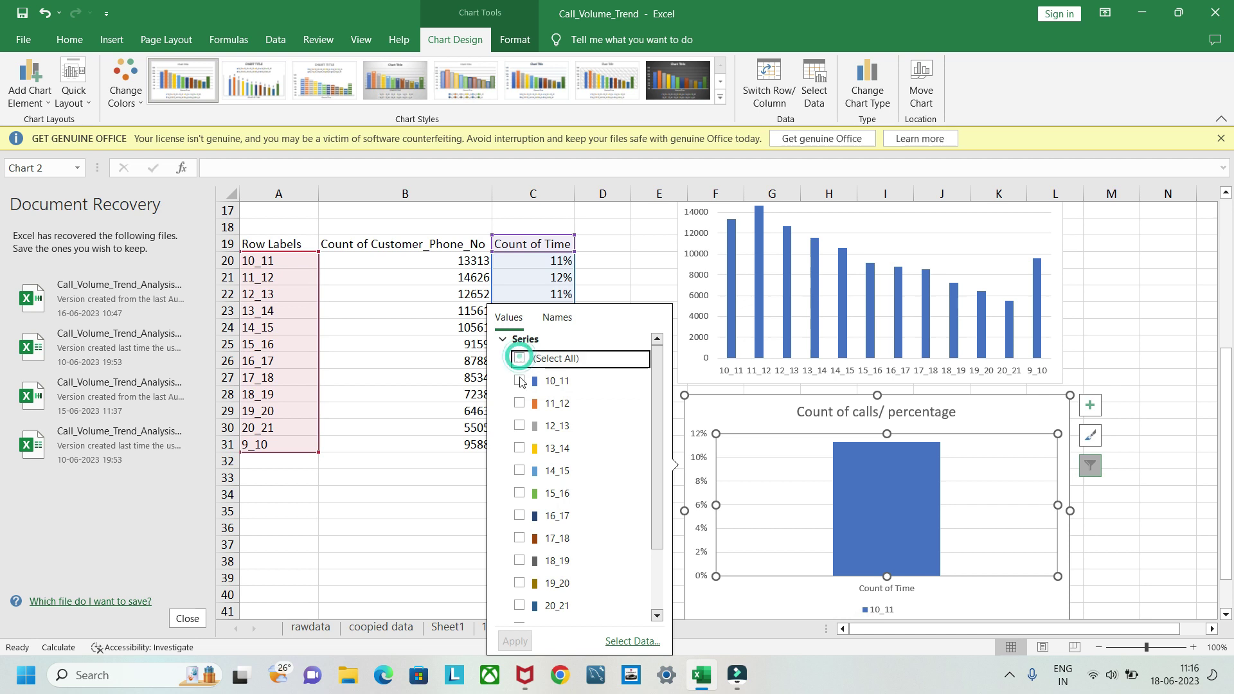
click(519, 359)
click(515, 641)
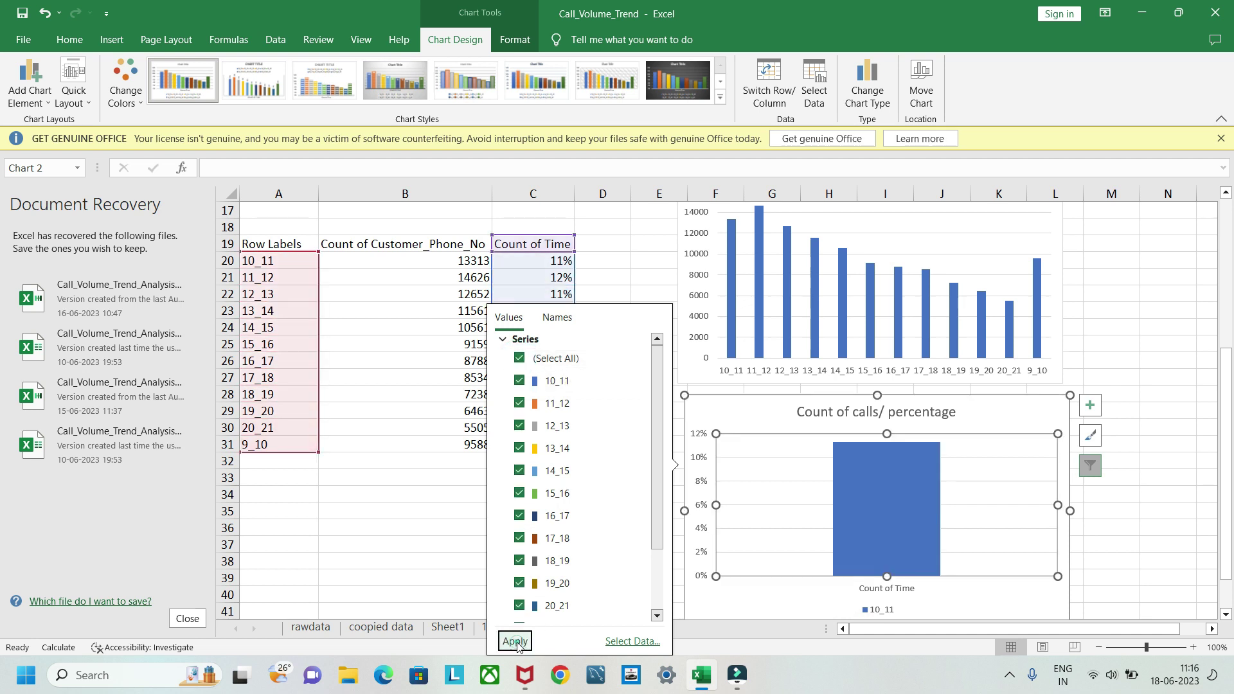
click(1091, 474)
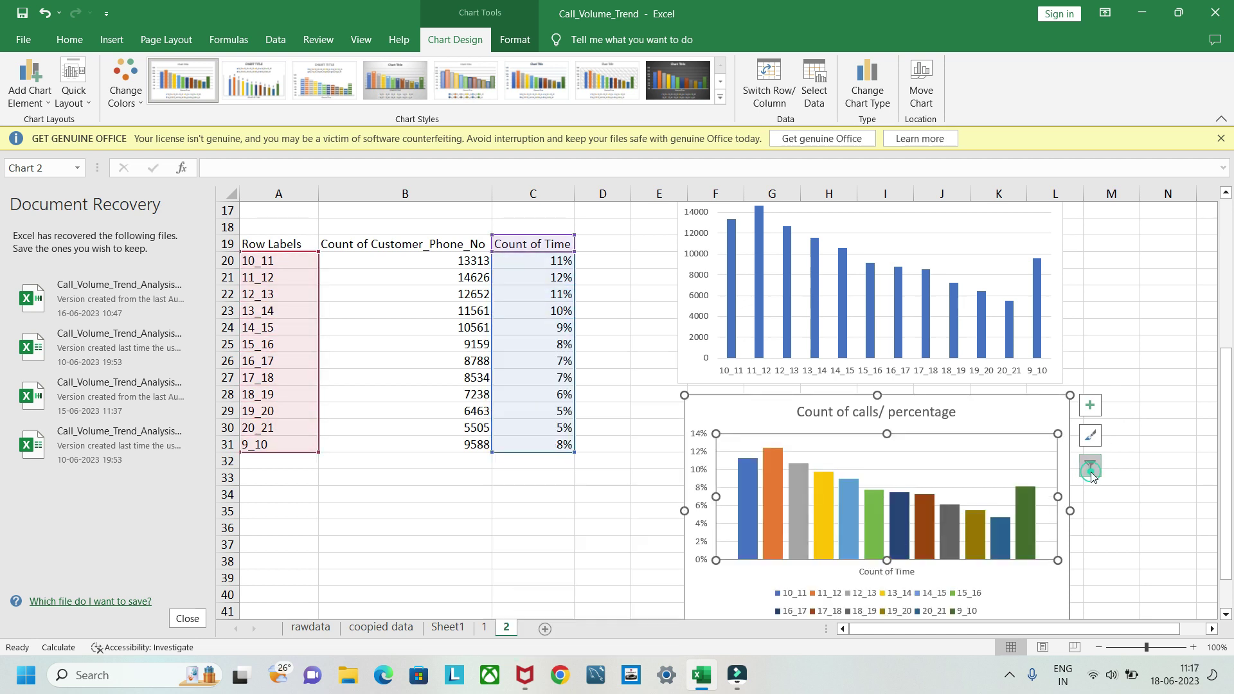
click(1091, 467)
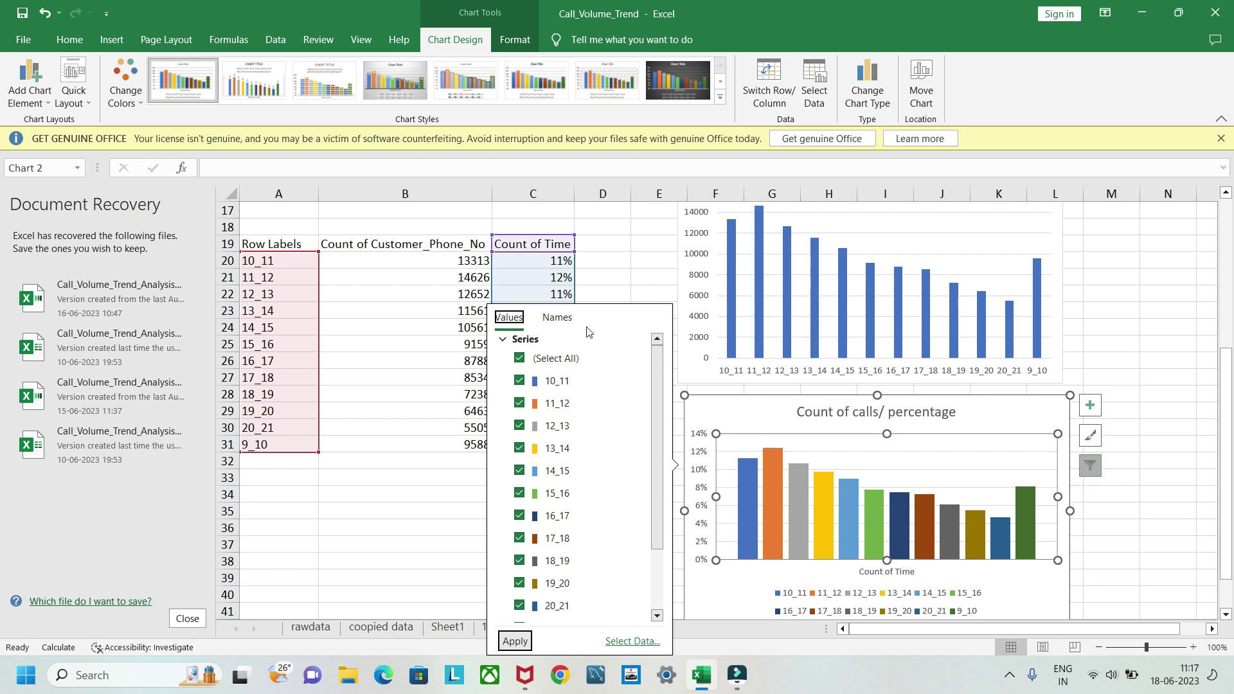
click(557, 317)
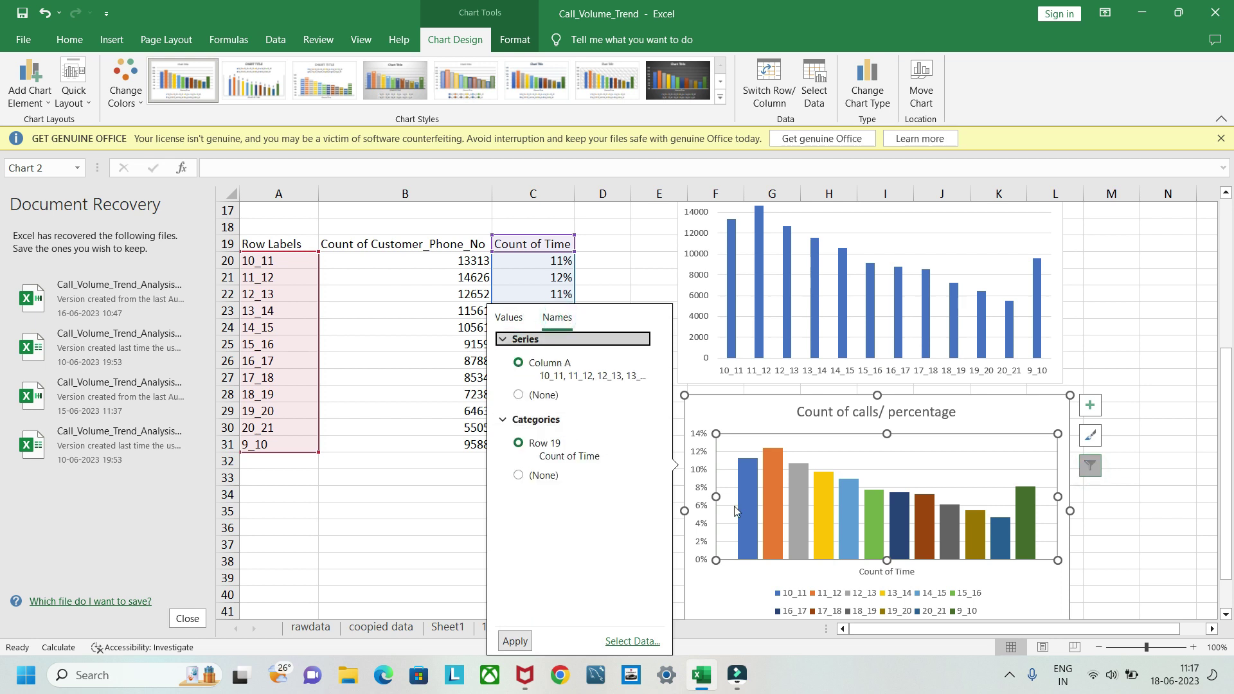
Step: Add data labels to Chart 2 (11% at 10_11 to 8% at 9_10), leaving out axis titles and trendline
click(1099, 409)
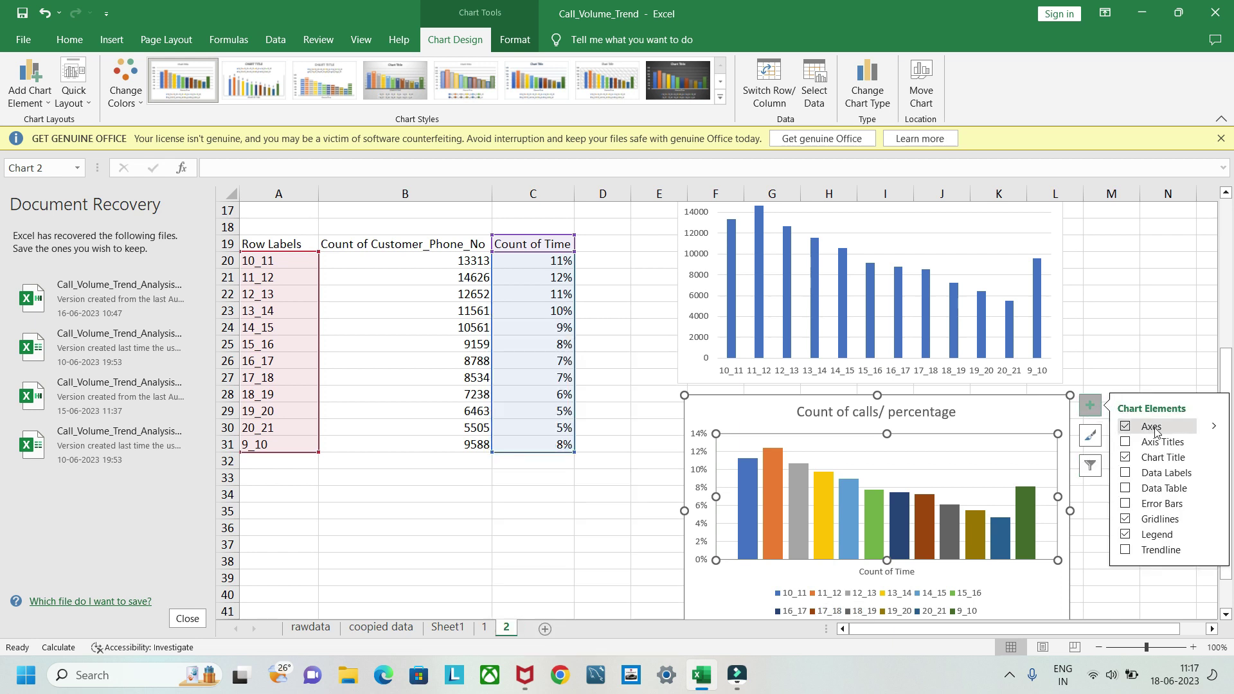
click(1139, 444)
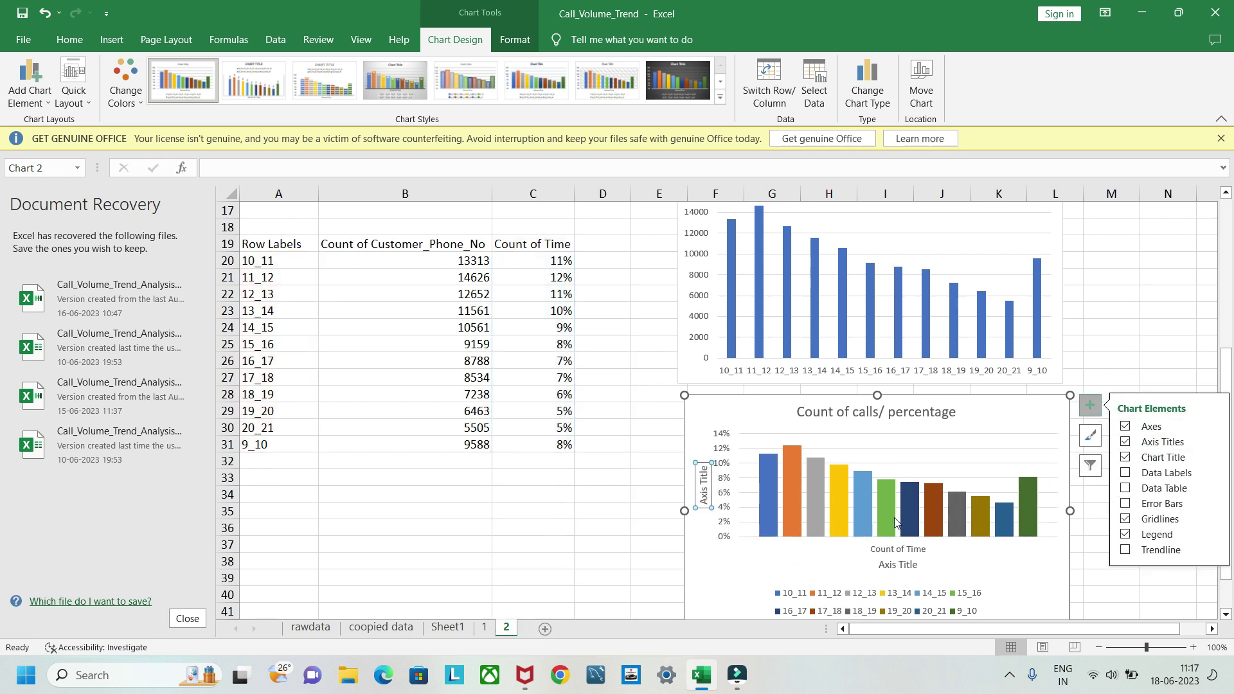
click(1125, 442)
click(1126, 474)
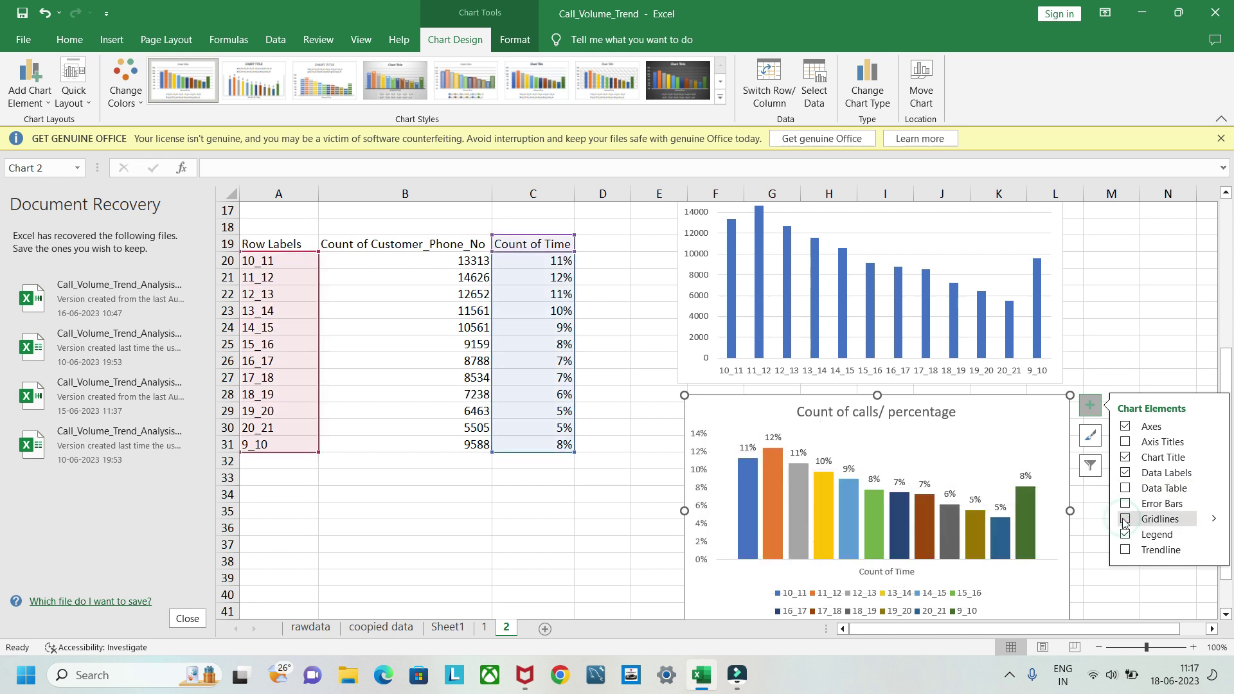
click(1126, 551)
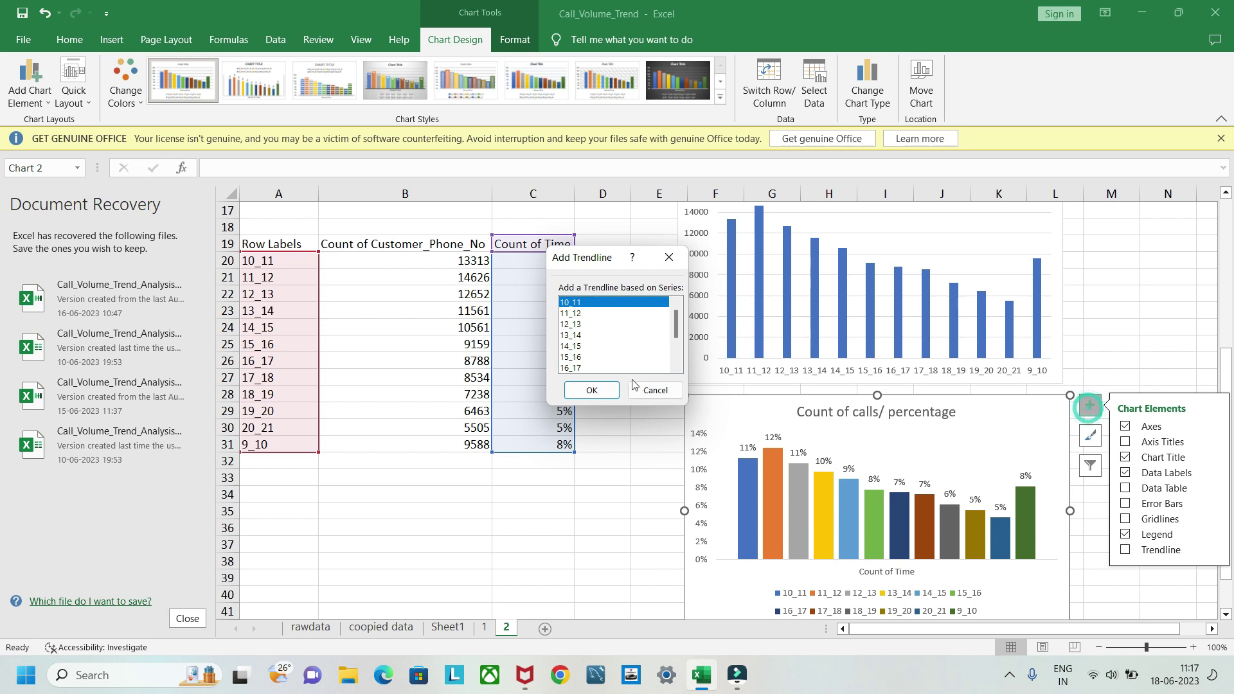
click(656, 390)
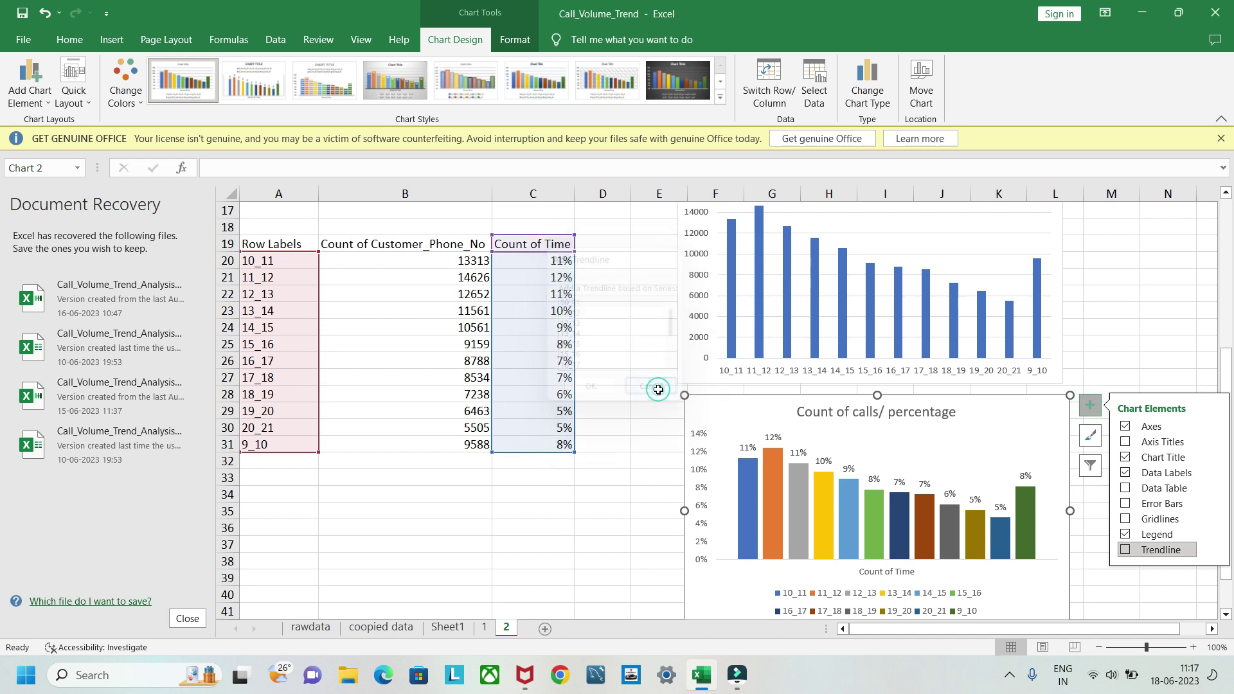
click(1089, 405)
click(1136, 333)
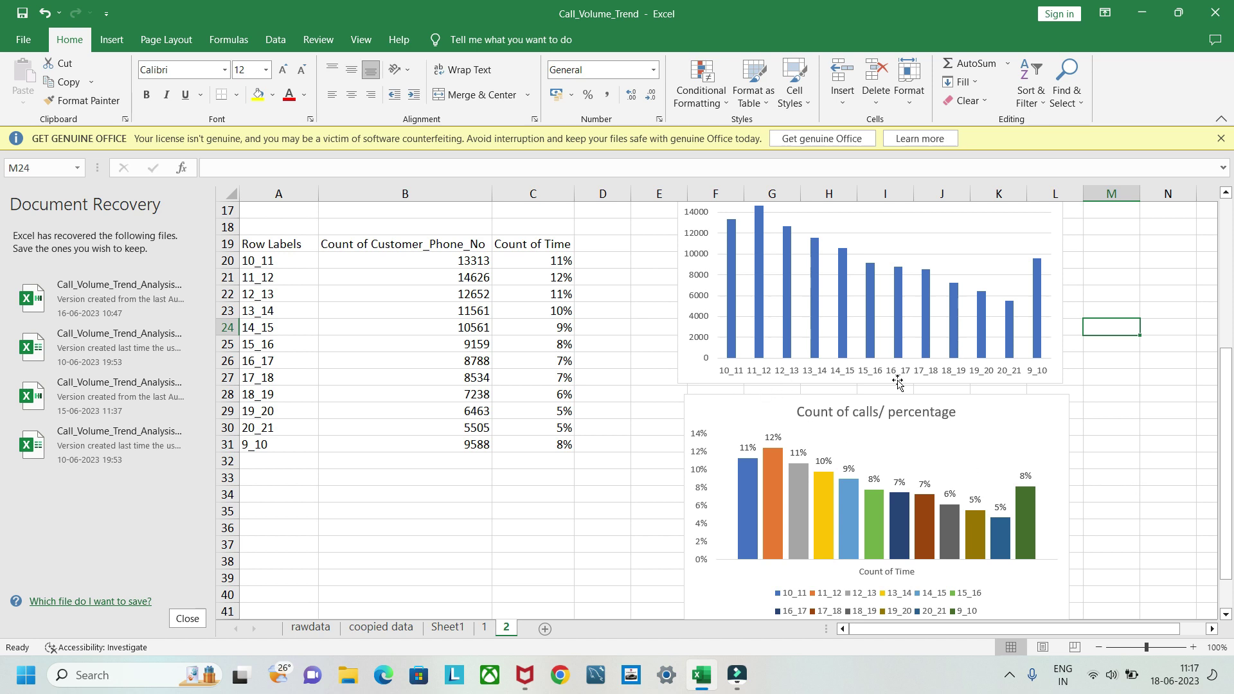
Step: Read the task list on Sheet1, including the abandon-rate task in A5, then return to rawdata
scroll(899, 385, up, 1)
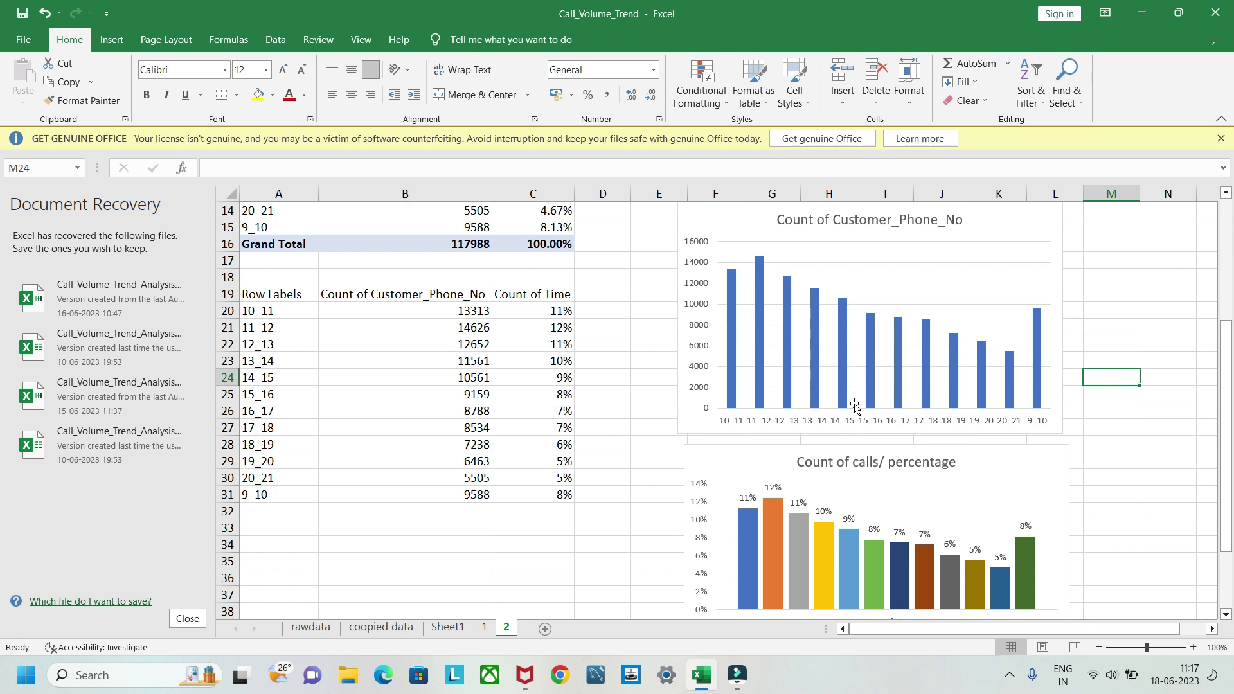
scroll(855, 402, down, 1)
scroll(866, 511, down, 1)
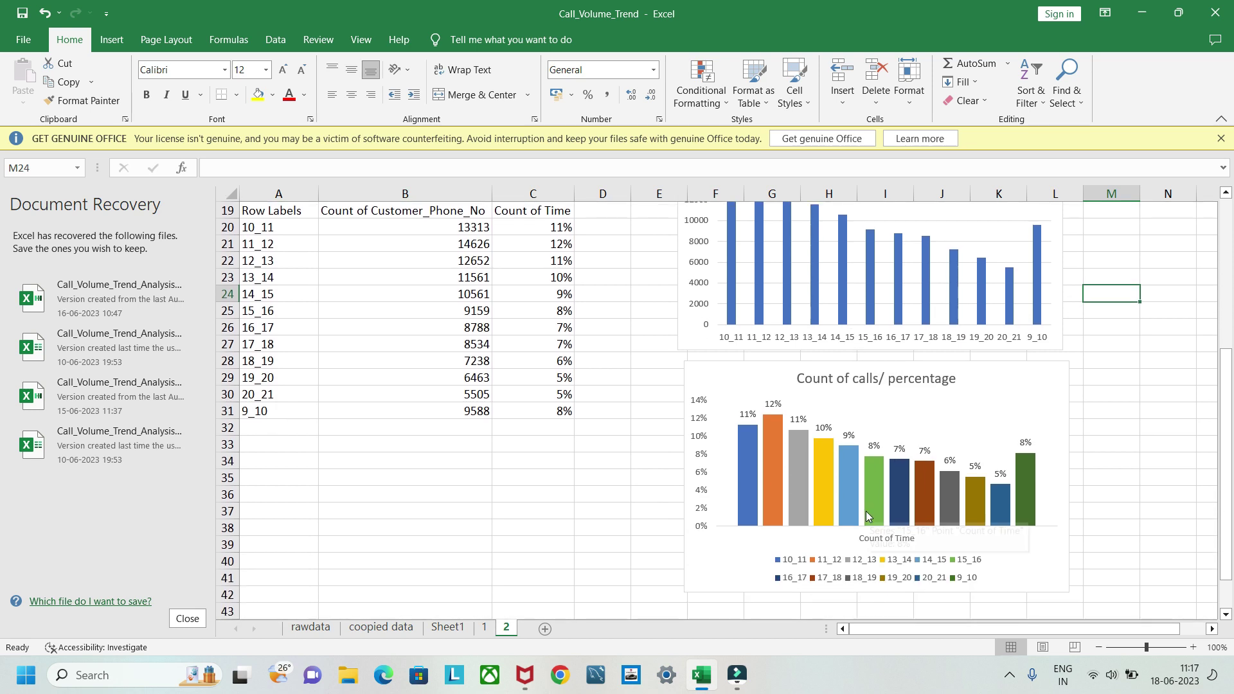
click(448, 628)
scroll(578, 436, down, 2)
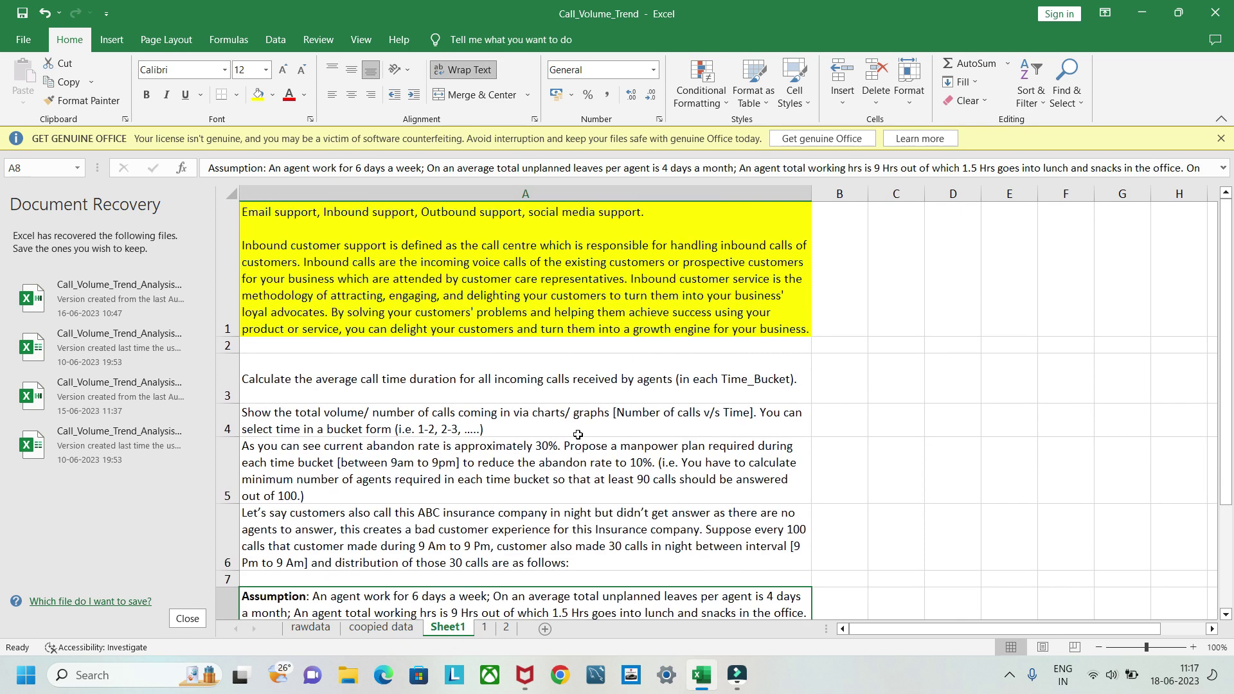
scroll(578, 435, down, 1)
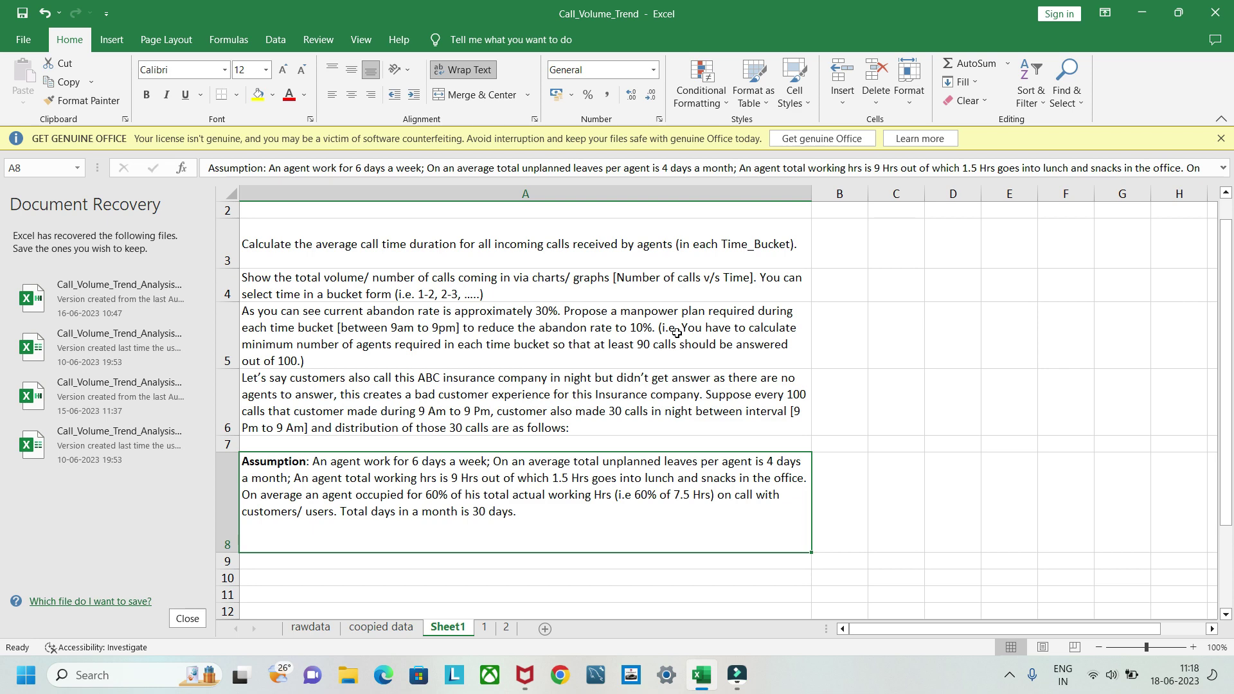
double_click(600, 355)
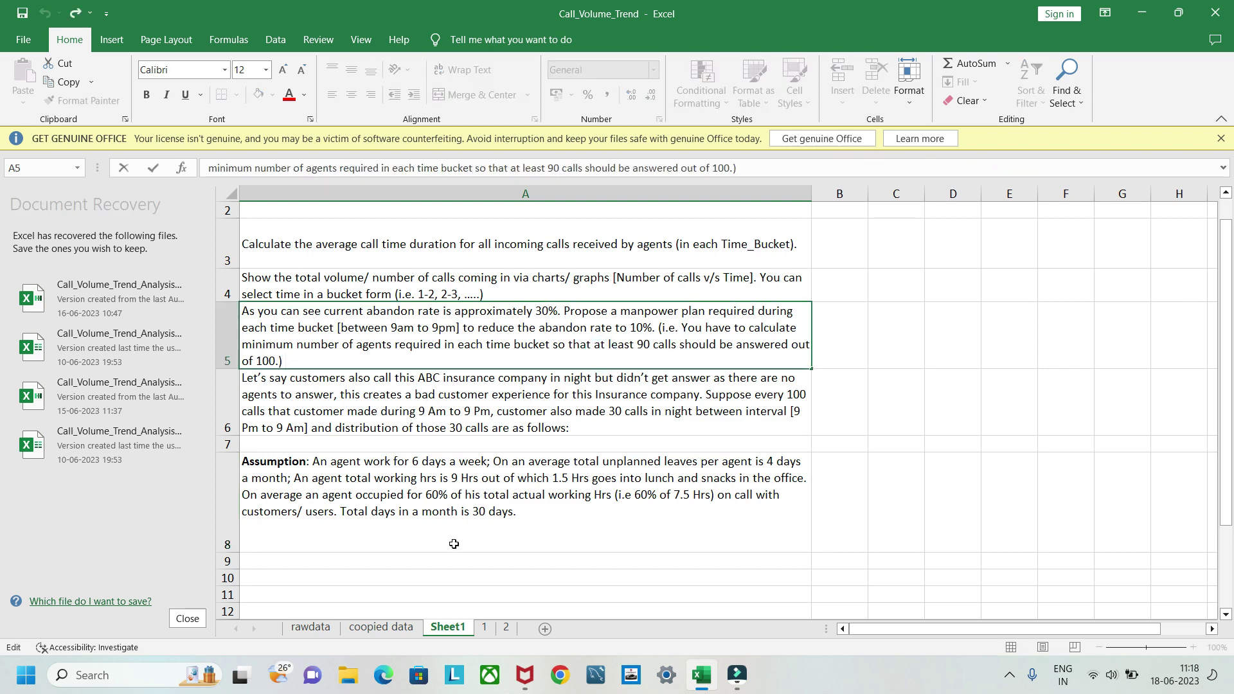
click(311, 627)
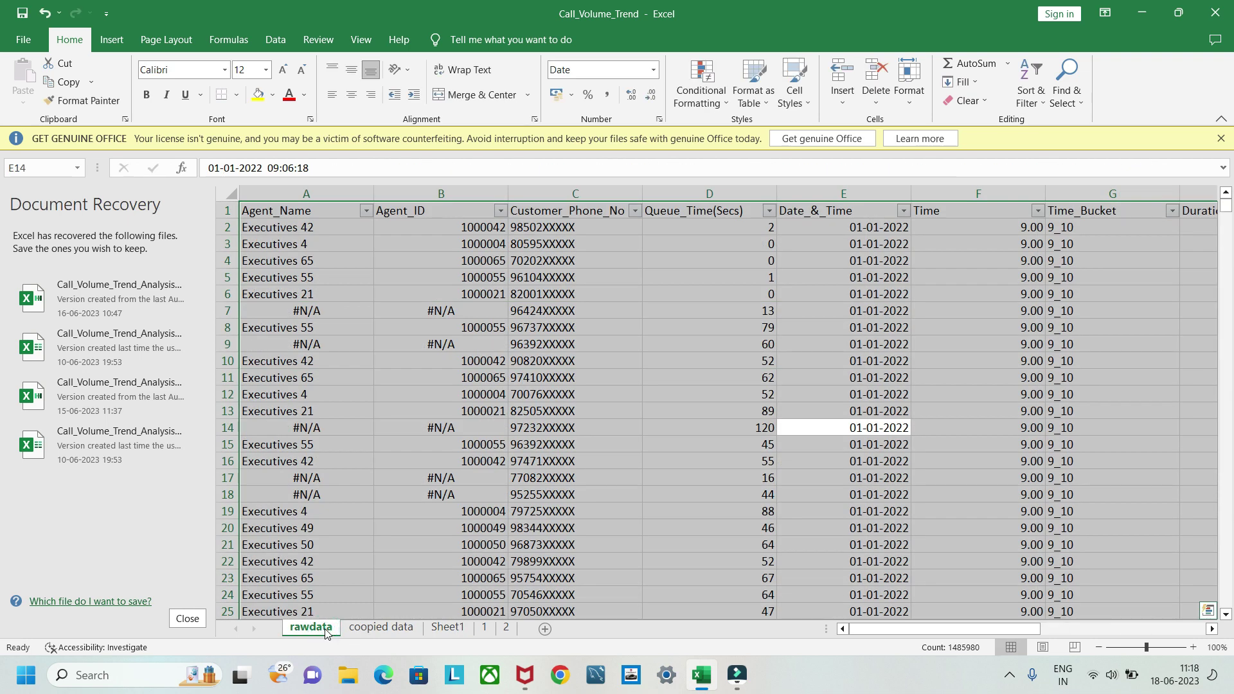
Step: Insert a PivotTable of all the rawdata call records on a new worksheet
click(481, 440)
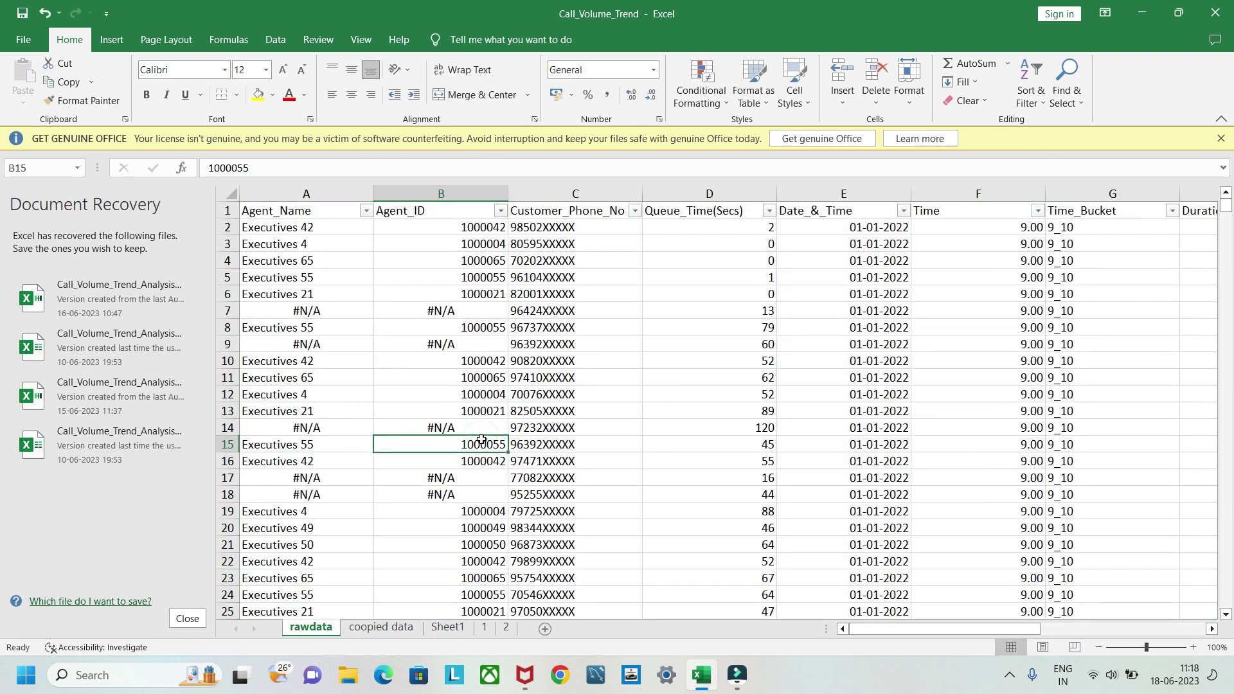
key(ctrl+a)
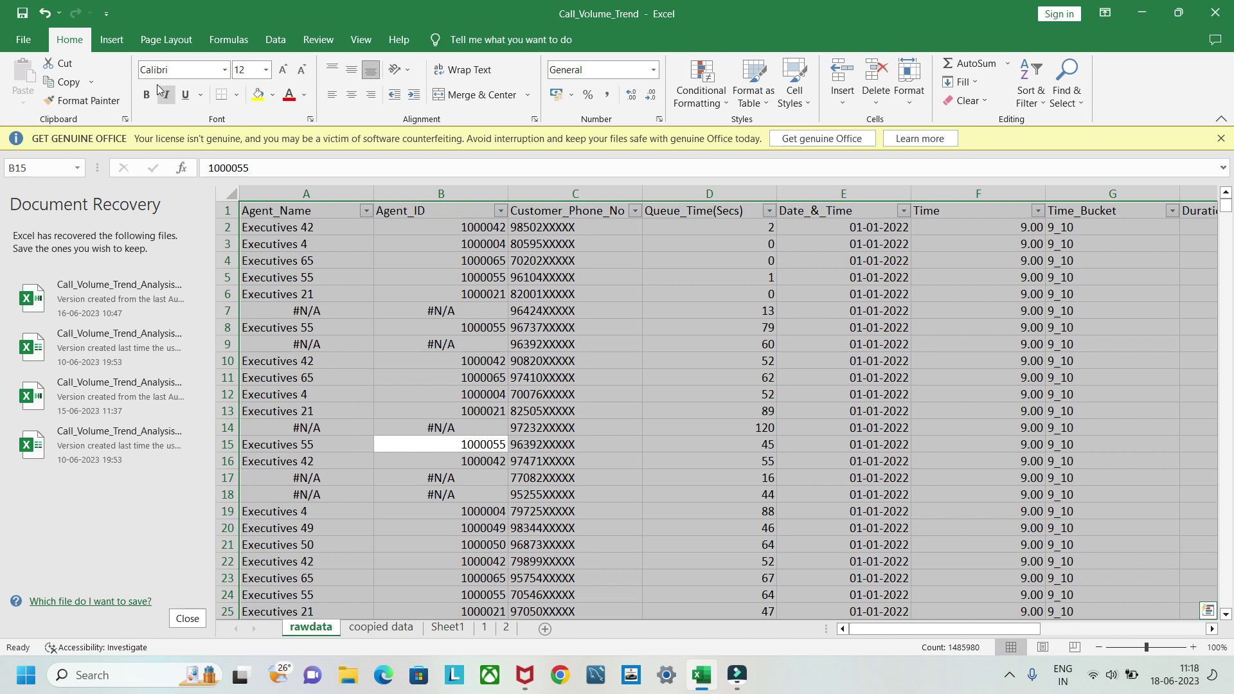
click(111, 39)
click(29, 74)
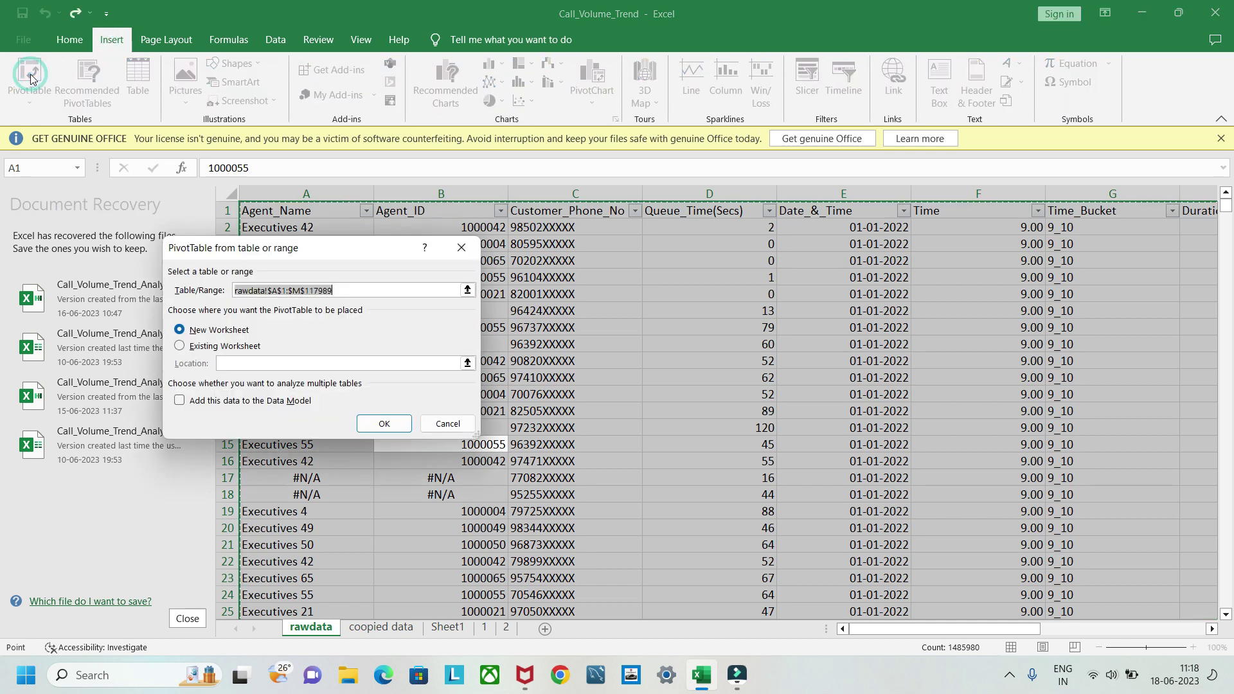
click(377, 424)
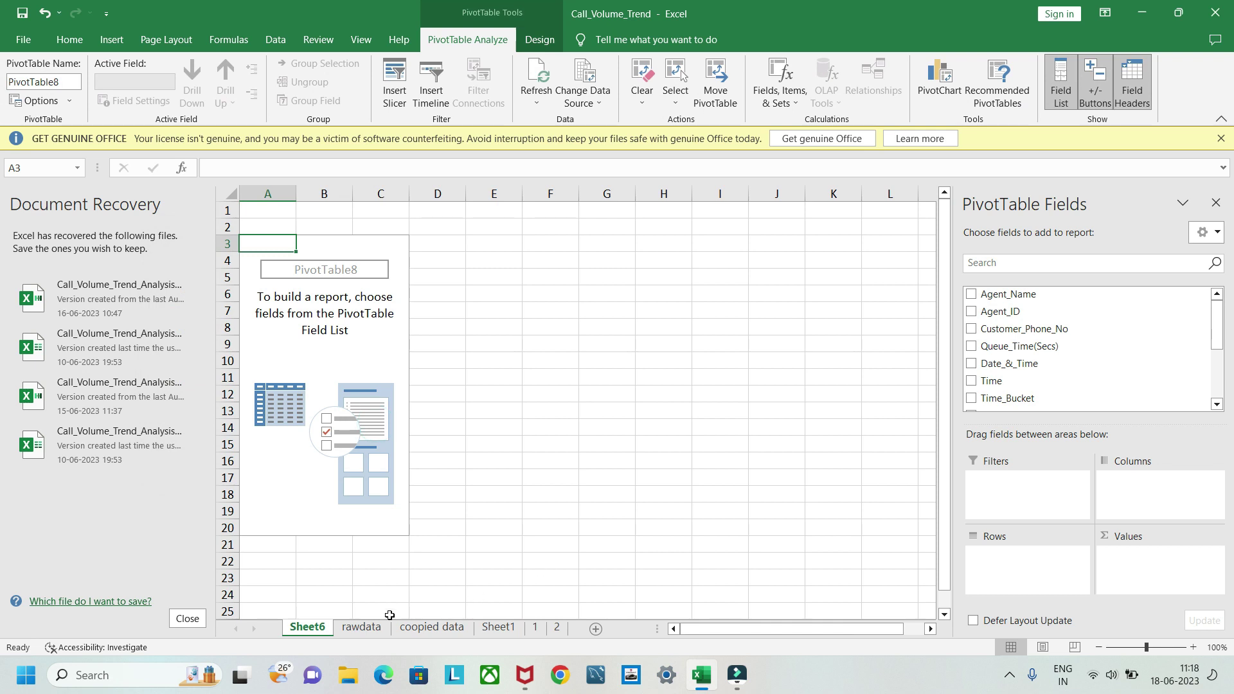
Step: Move the new pivot sheet to the end of the tabs and rename it 3
drag(308, 632, 576, 636)
right_click(545, 631)
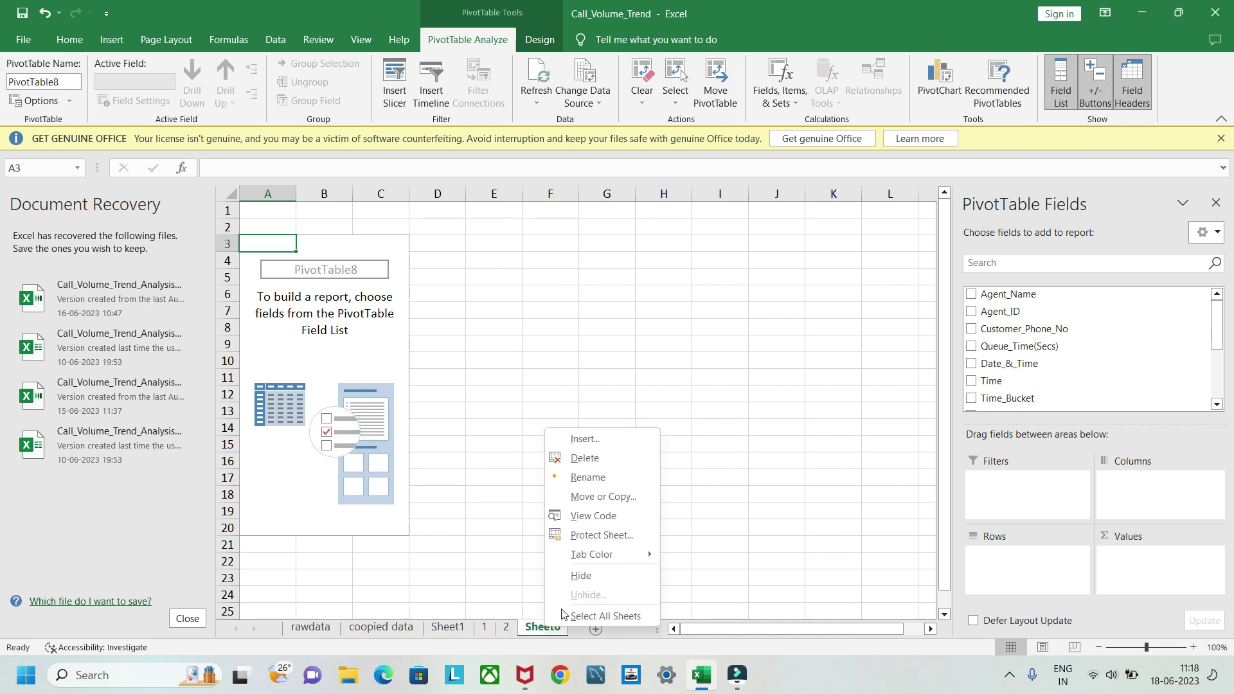
click(574, 479)
text(3)
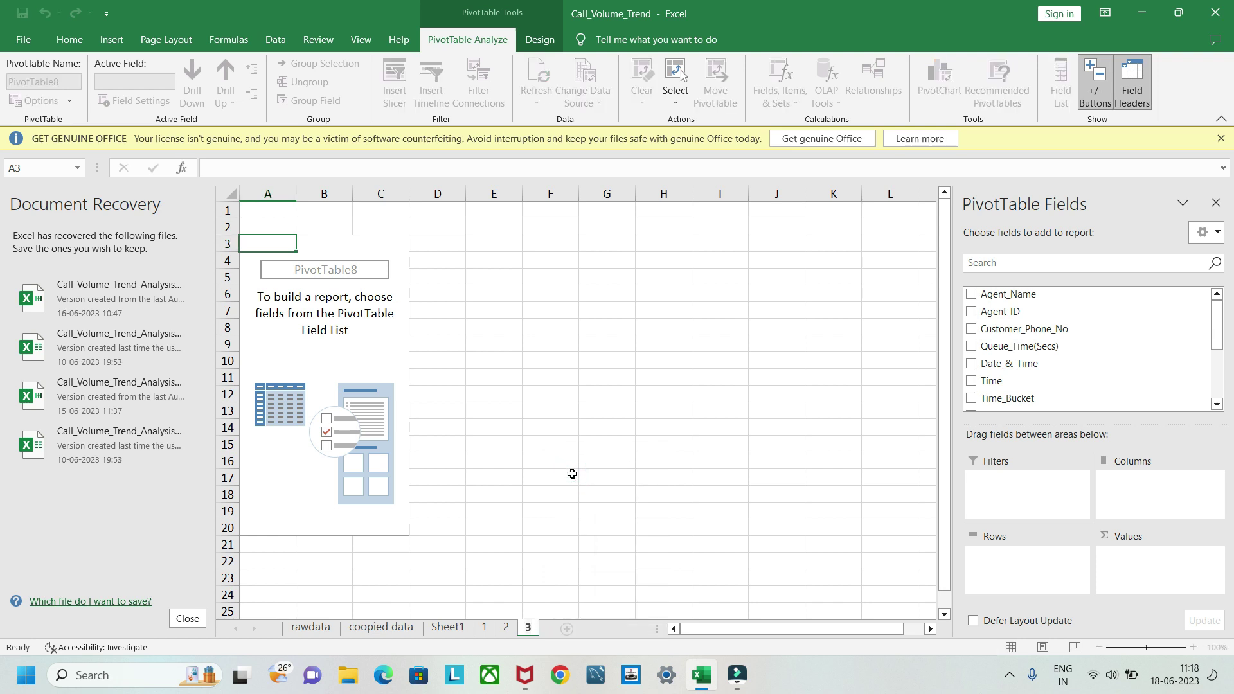
key(Return)
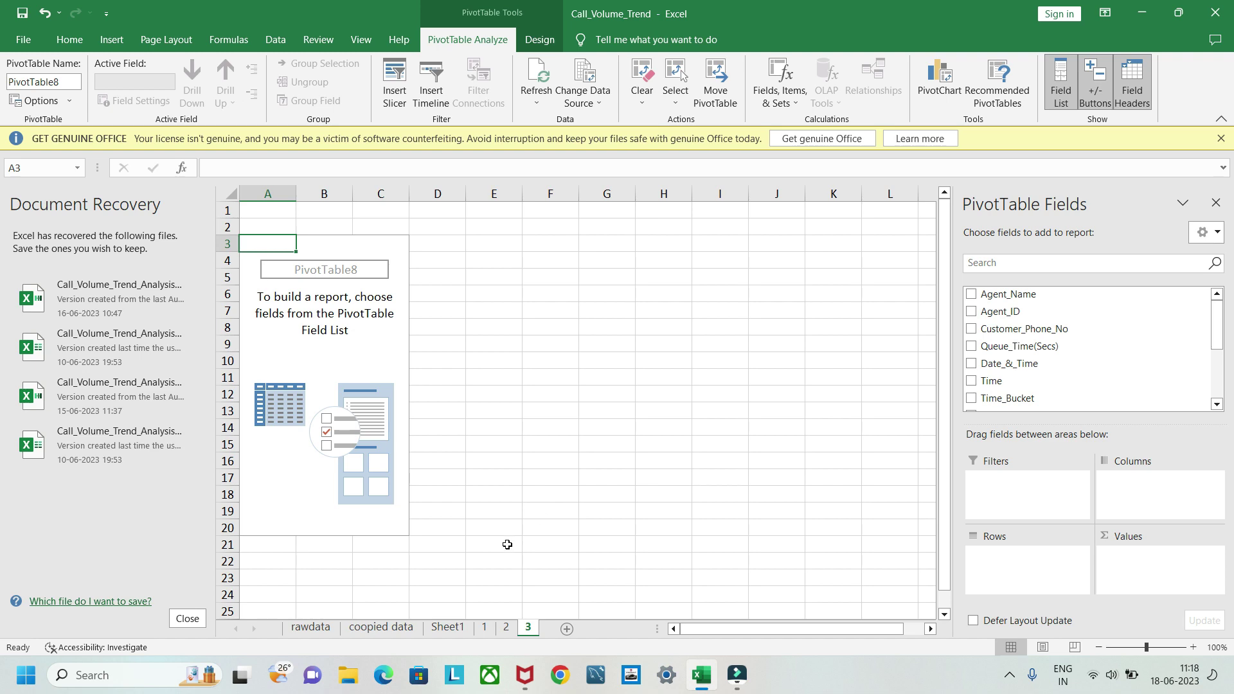
Step: Add Date_&_Time to the pivot rows on sheet 3 so each day from 01-Jan is listed
click(448, 627)
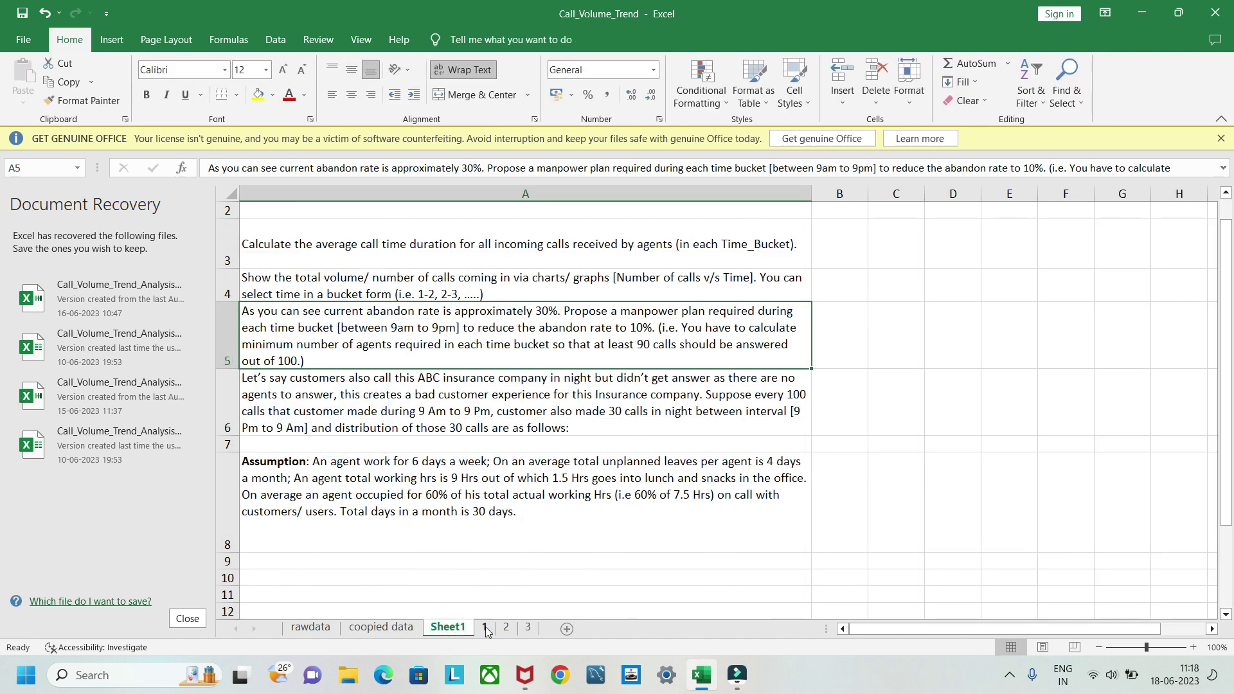
click(528, 628)
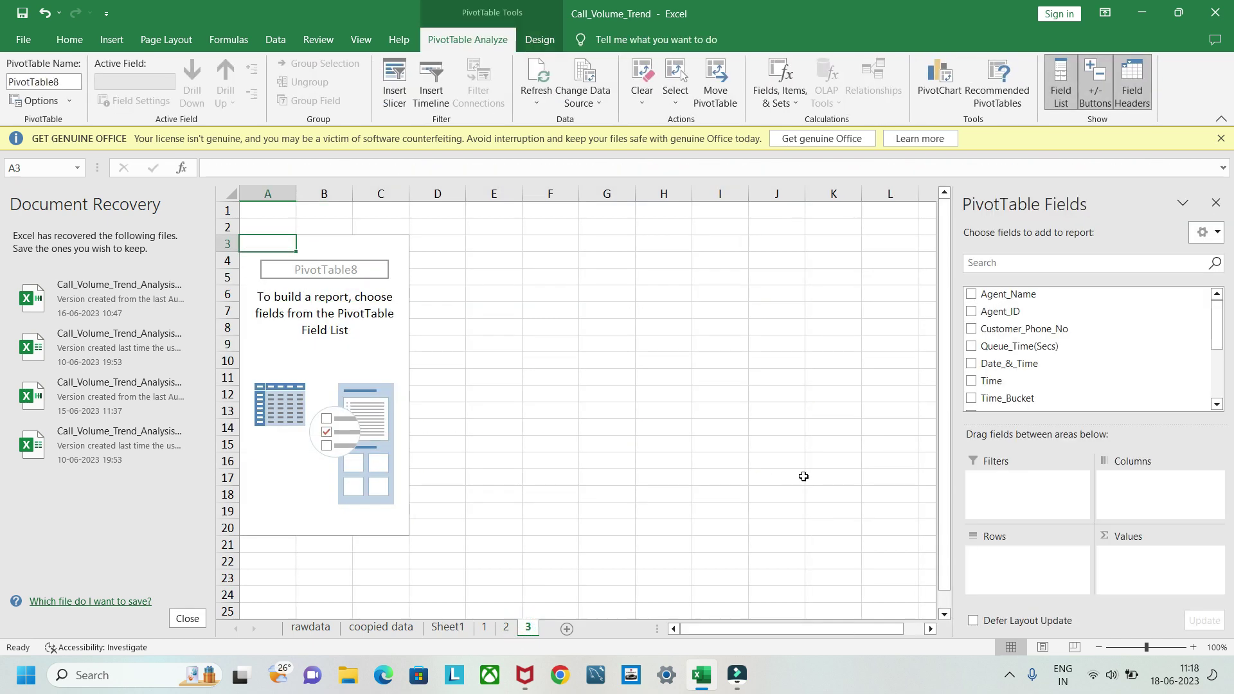
drag(1024, 372, 1014, 559)
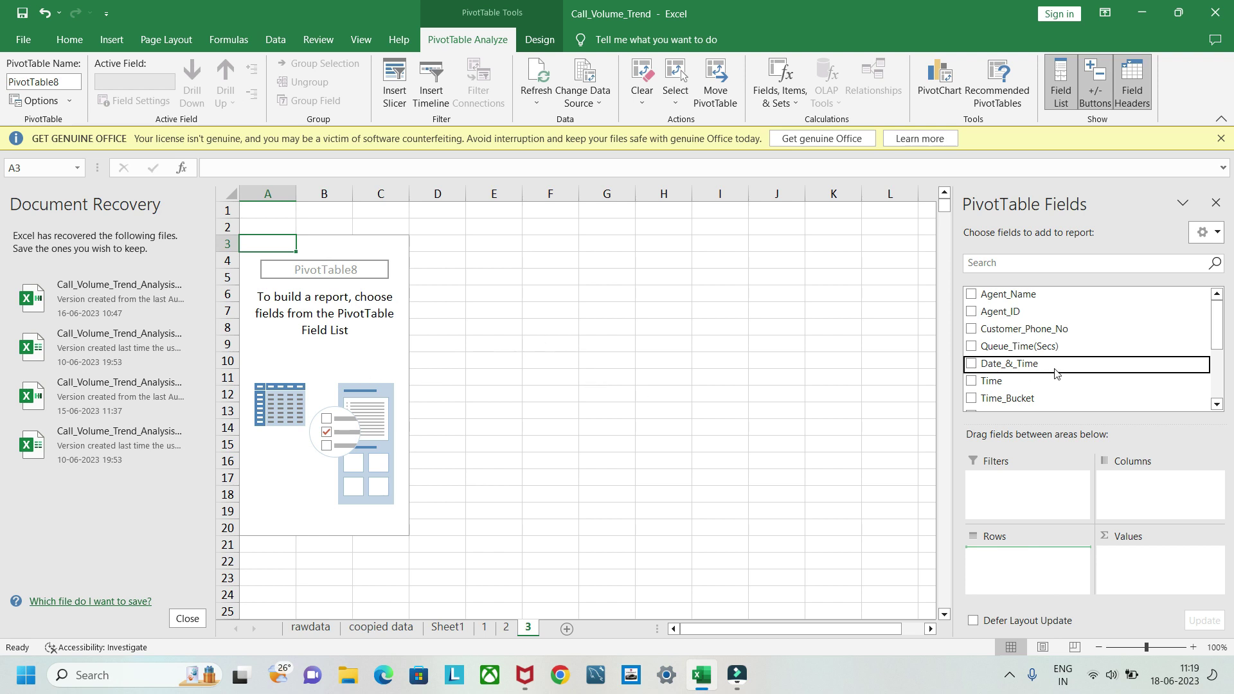
drag(1044, 374, 1032, 573)
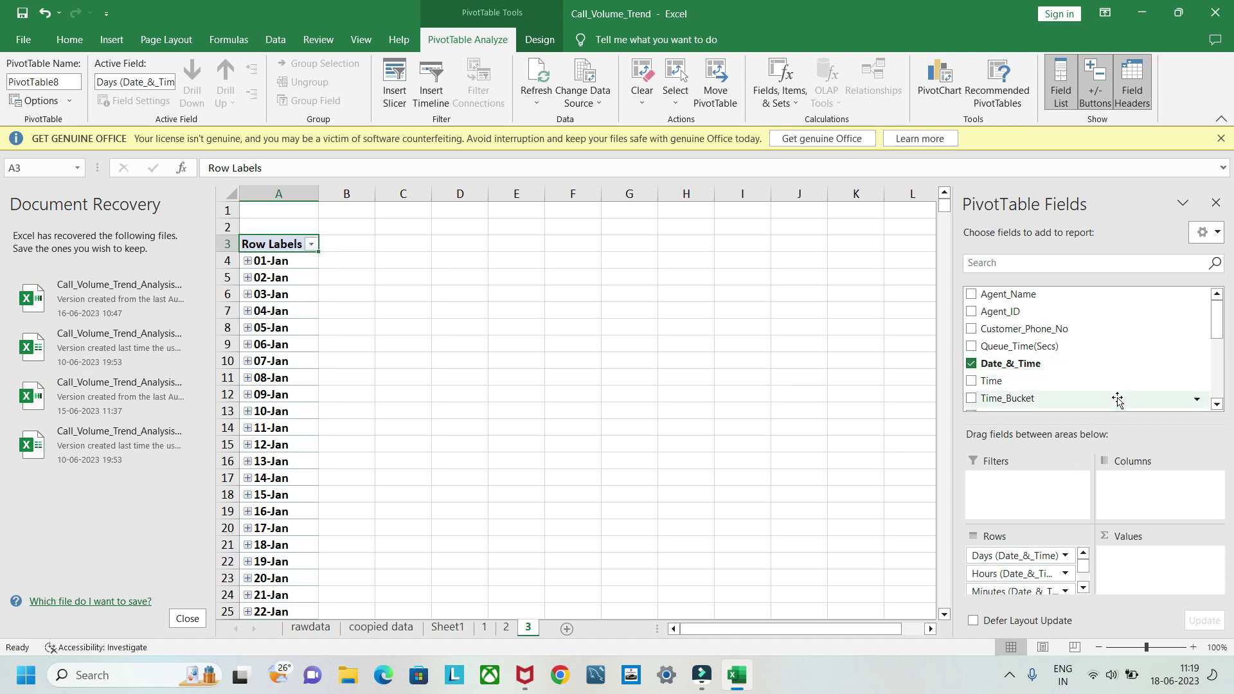
Step: Count Duration(hh:mm:ss) as values split by Call_Status columns, giving 117988 calls in total
scroll(1096, 341, down, 3)
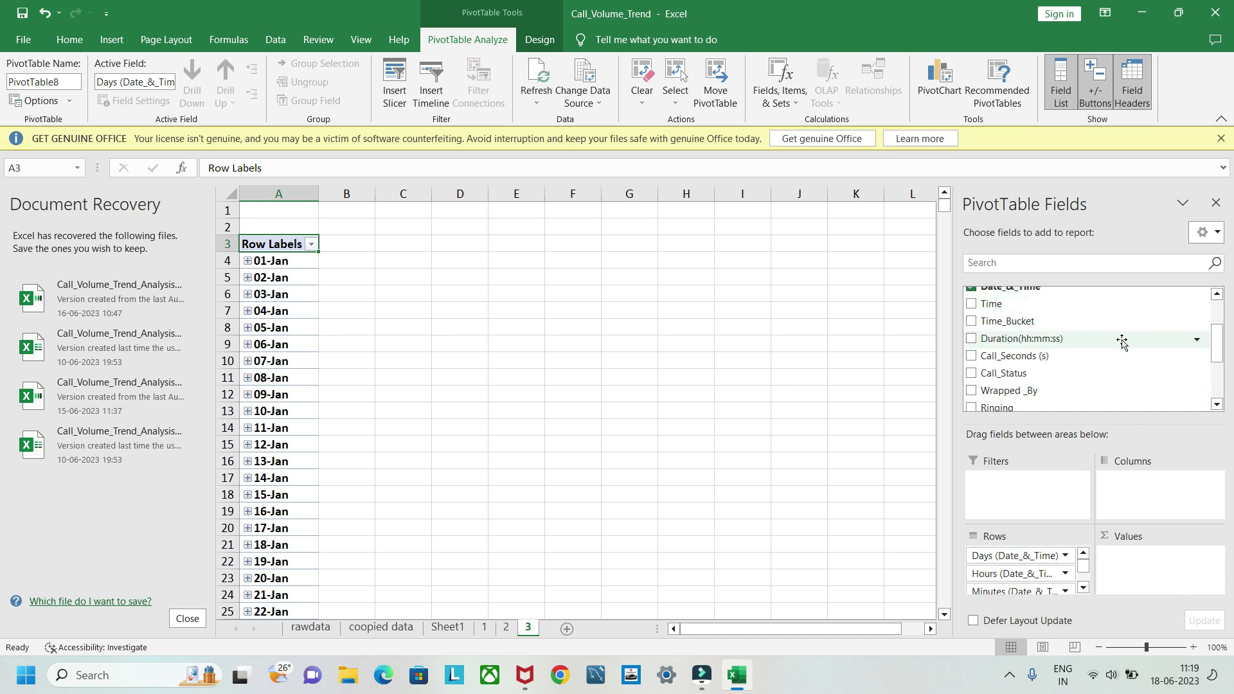
drag(1060, 338, 1113, 560)
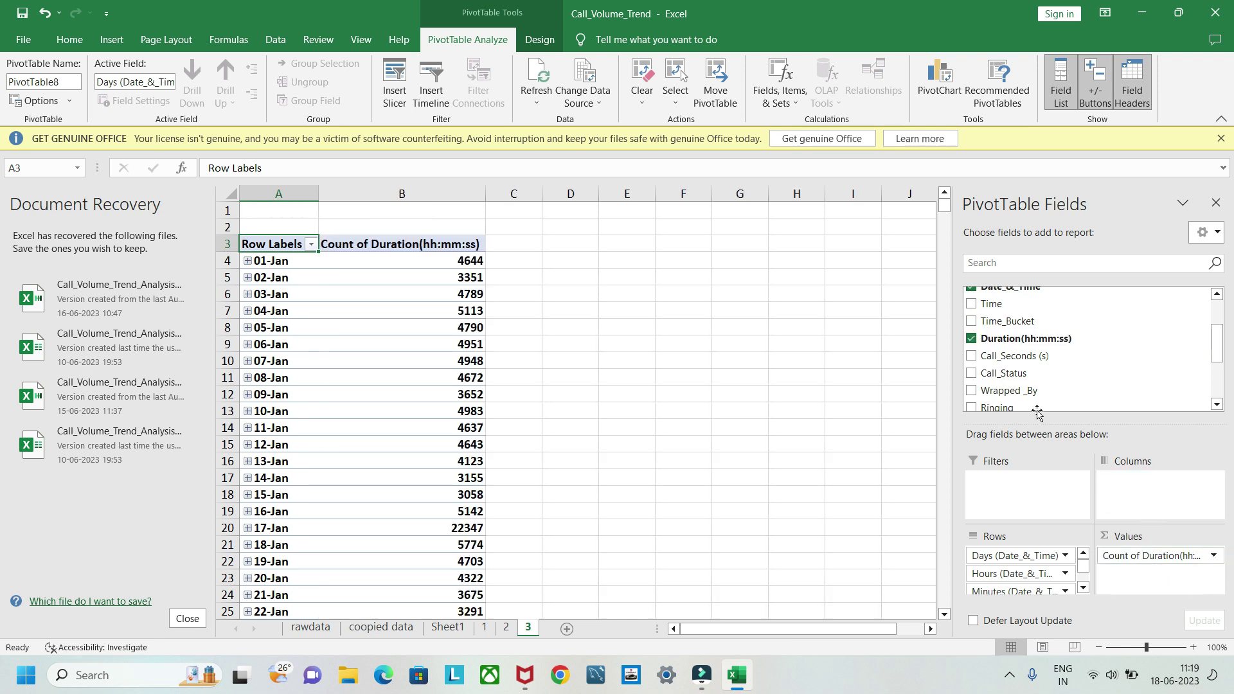
drag(1024, 374, 1134, 478)
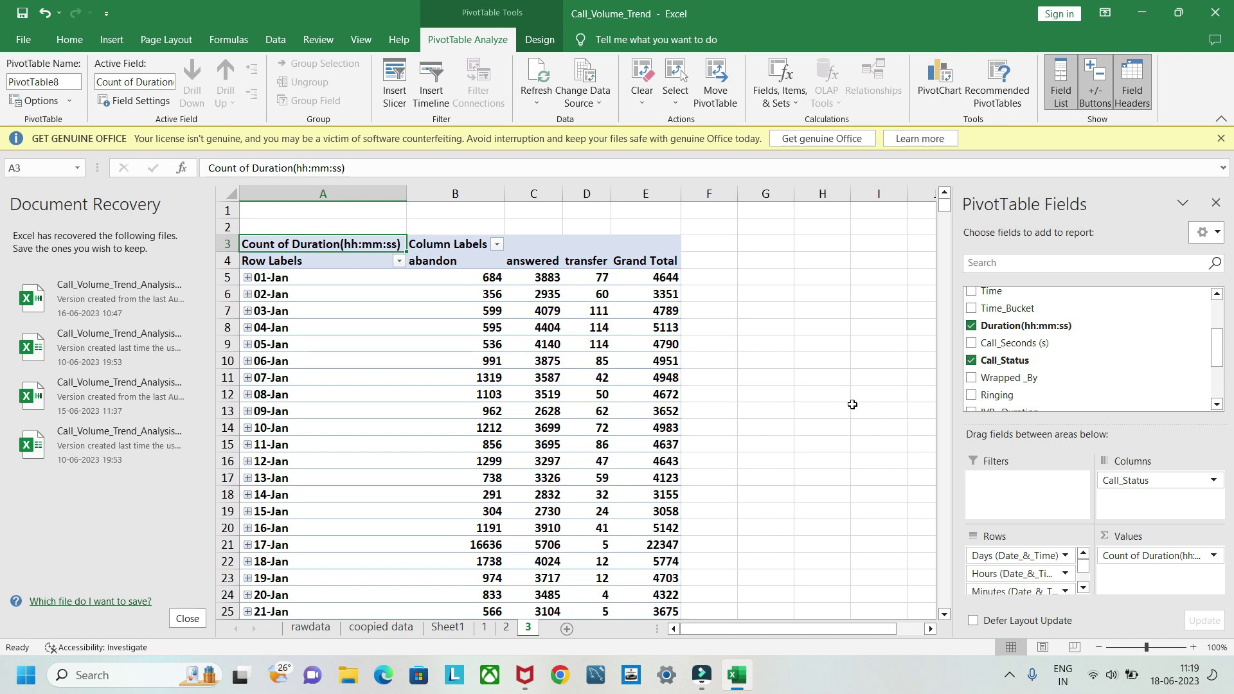
scroll(798, 436, down, 4)
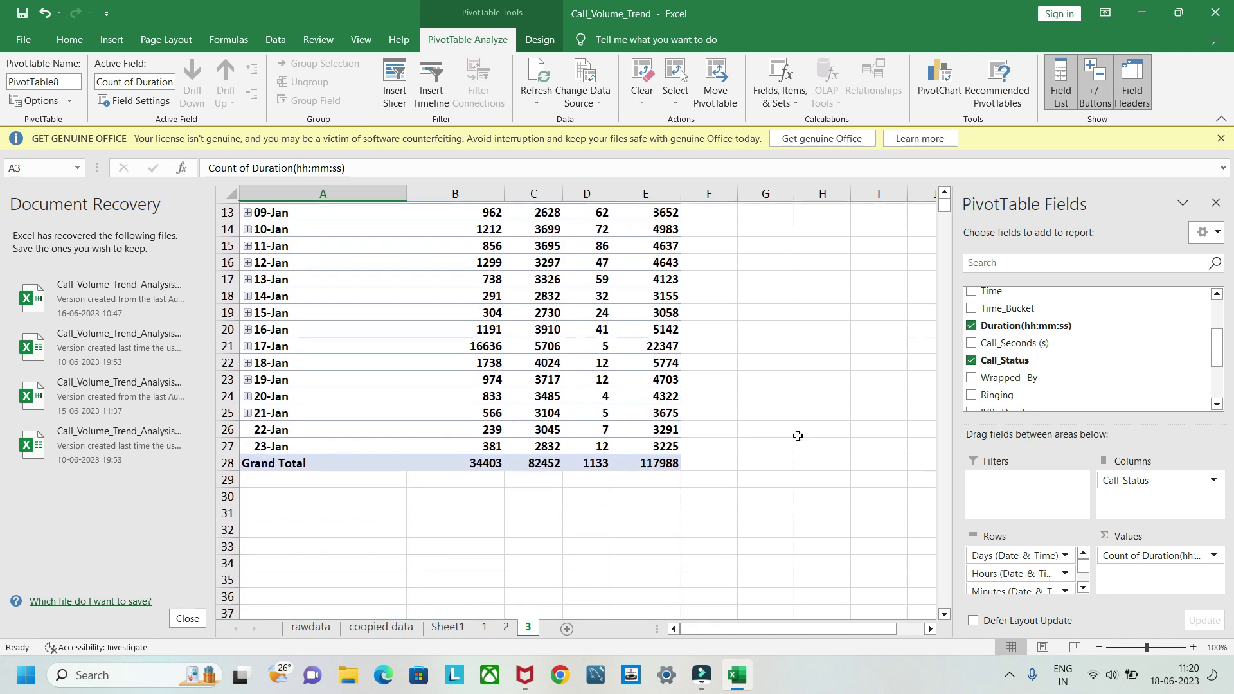
scroll(798, 436, up, 4)
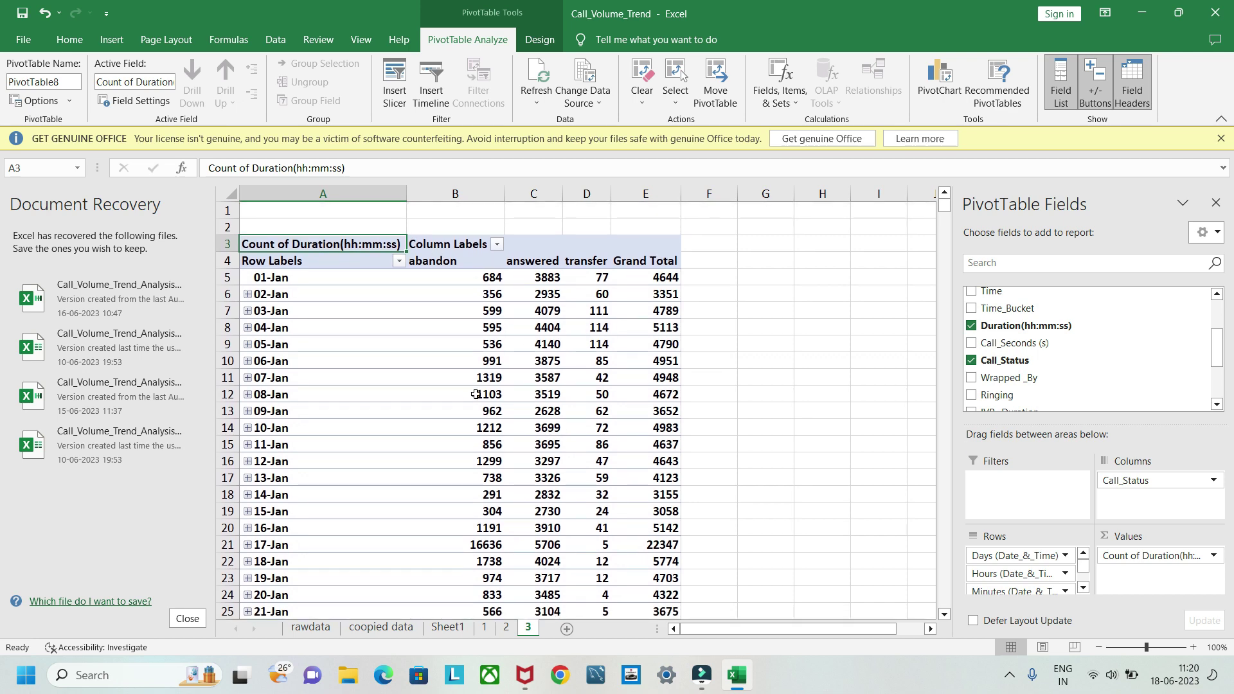
scroll(427, 493, down, 2)
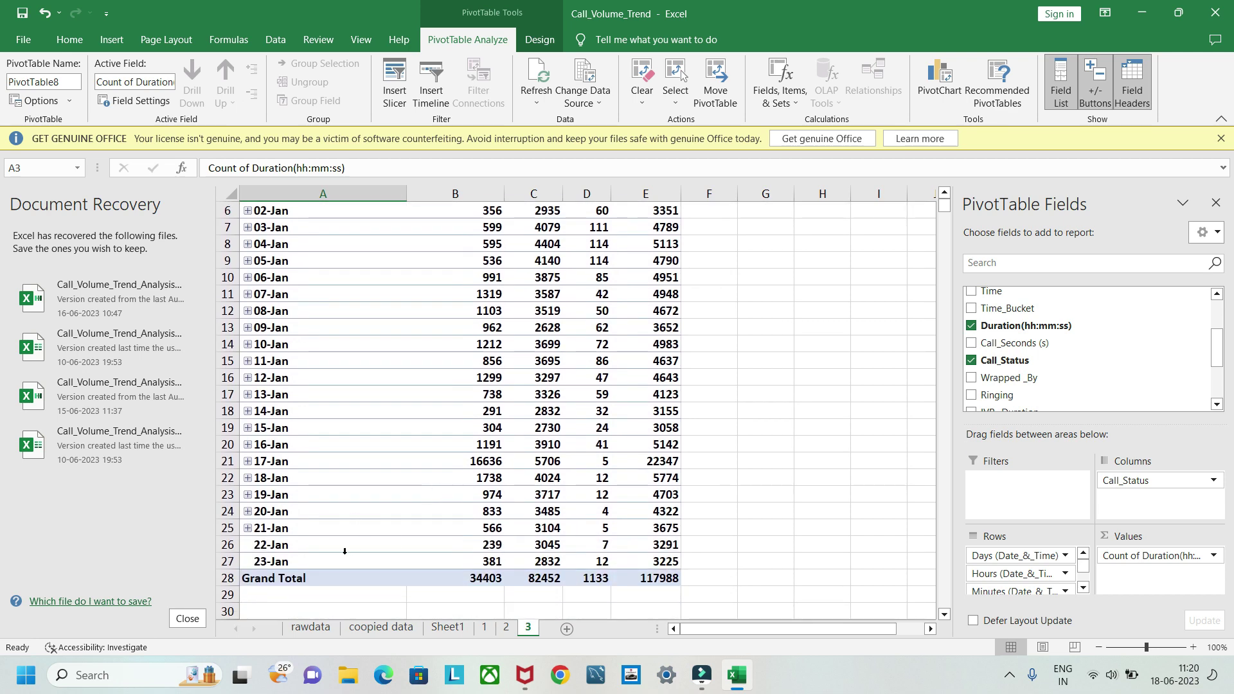
scroll(345, 551, up, 2)
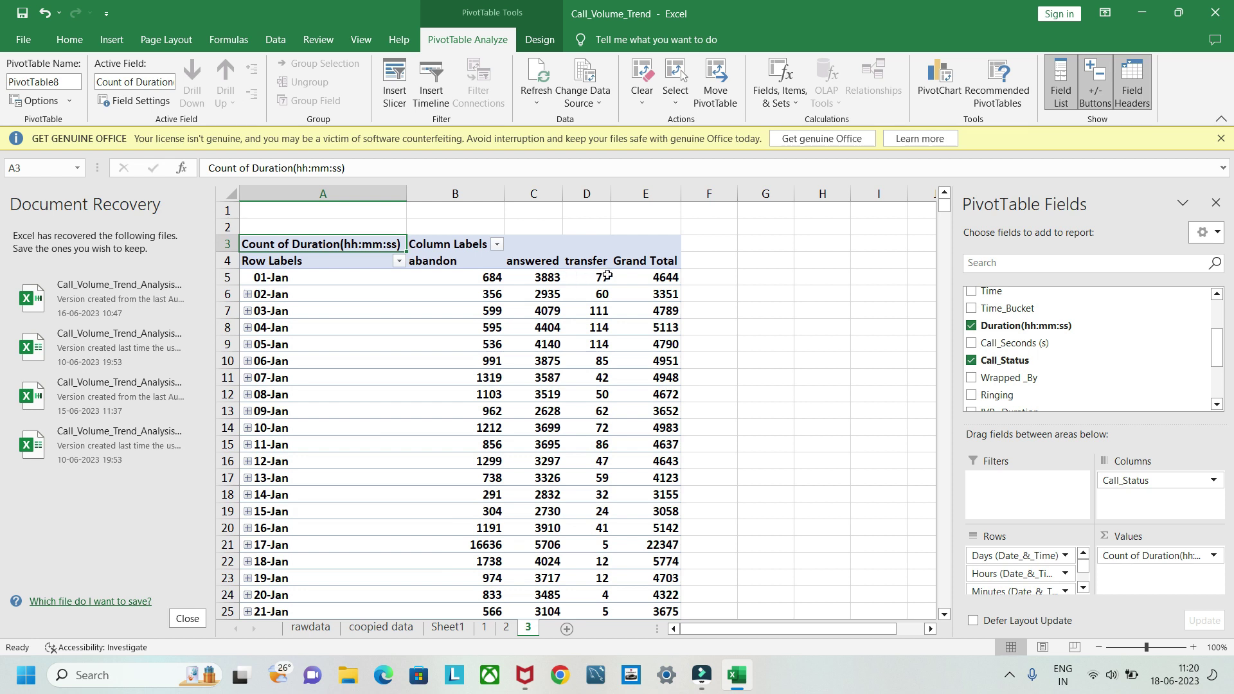
scroll(606, 276, down, 1)
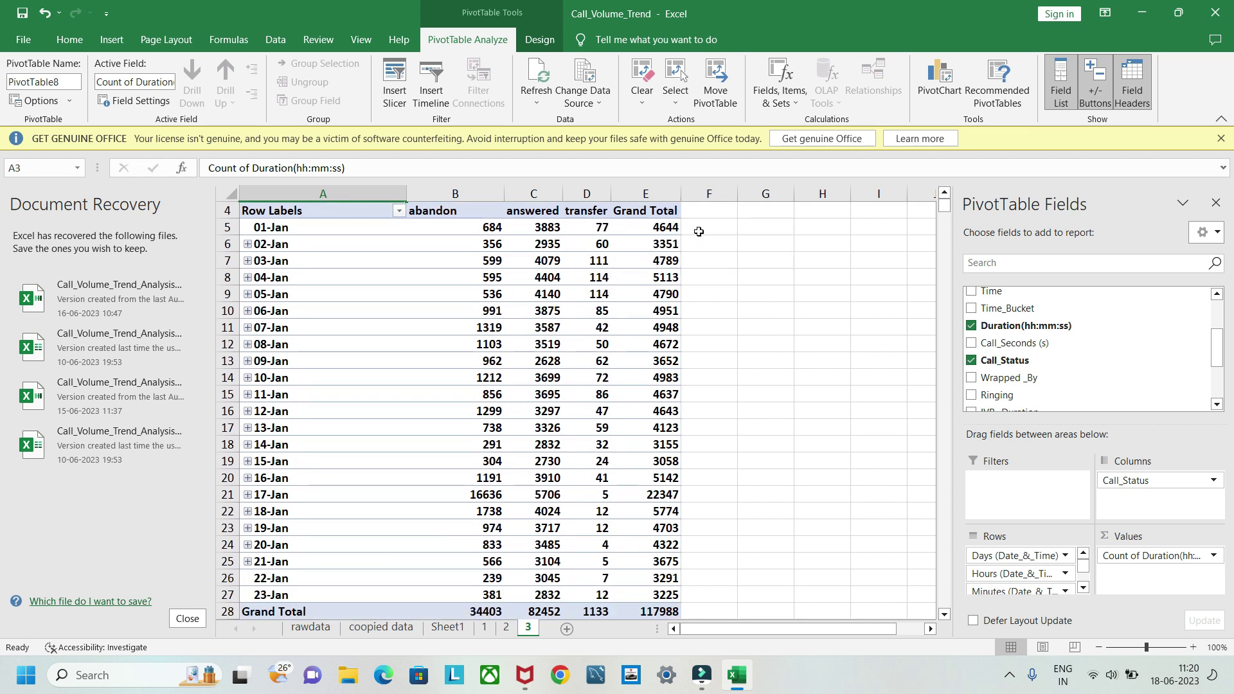
scroll(583, 310, down, 1)
scroll(527, 264, up, 1)
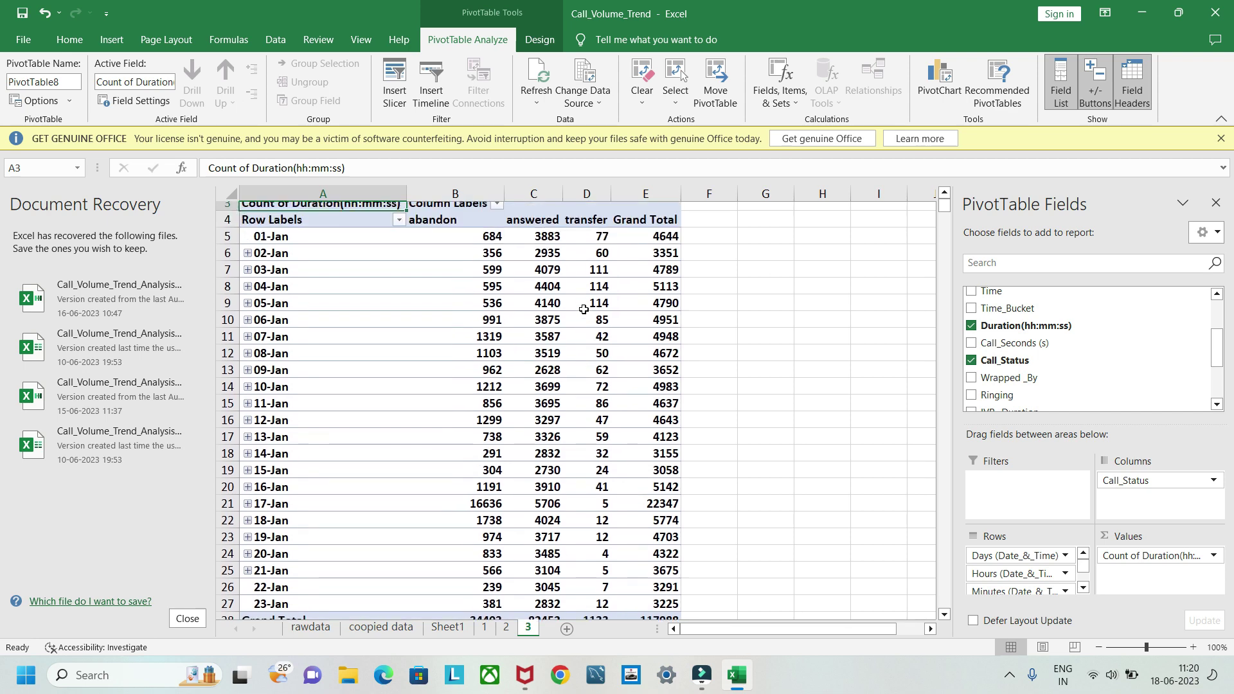
scroll(470, 218, down, 1)
scroll(489, 342, down, 5)
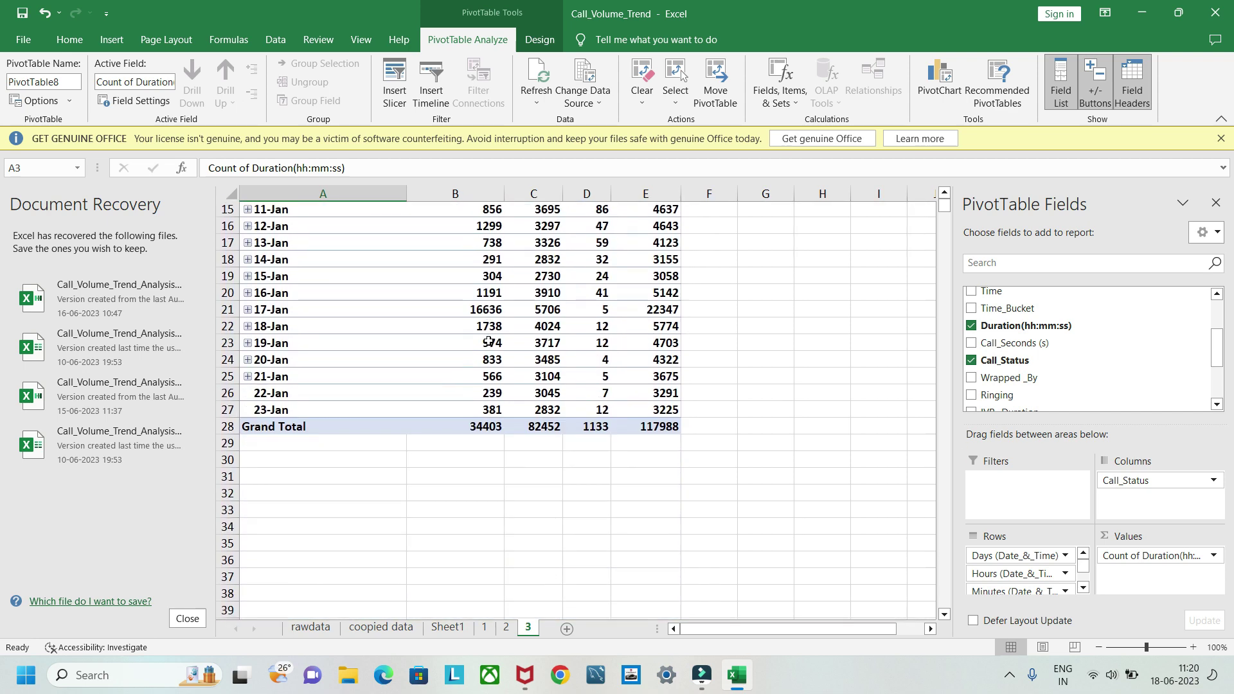
click(422, 377)
Step: Enter an AVERAGE formula in B29 over the daily abandon counts in column B
text(=)
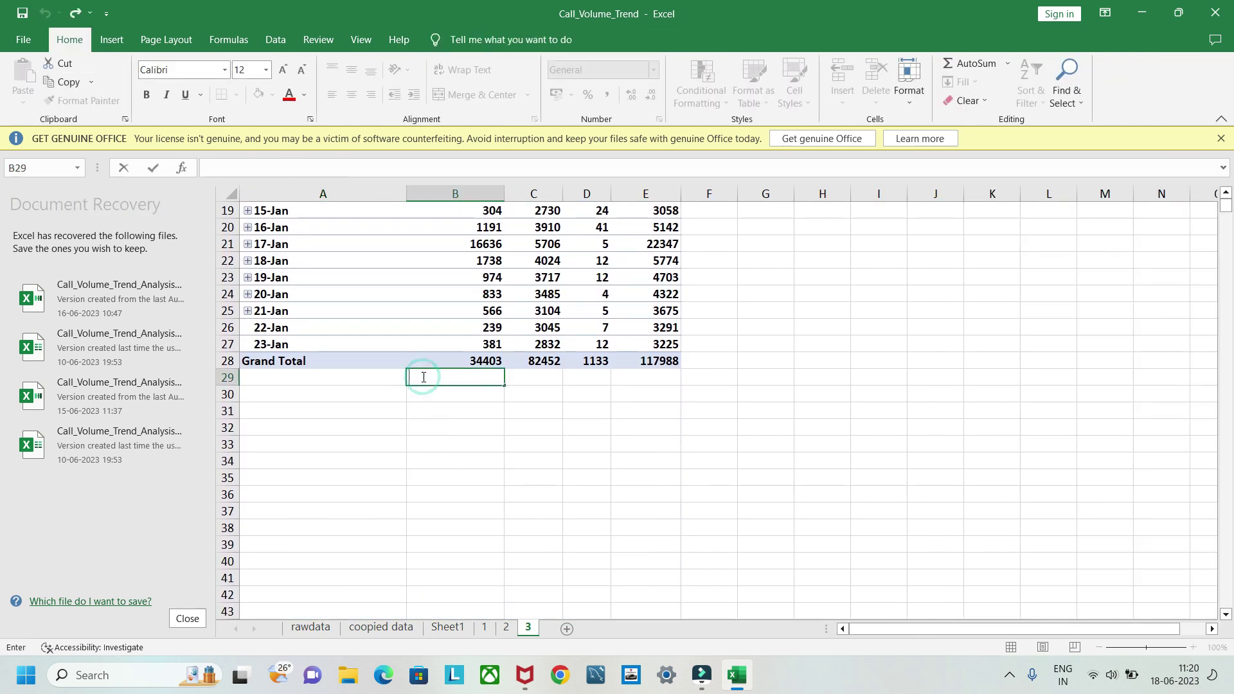
text(ave)
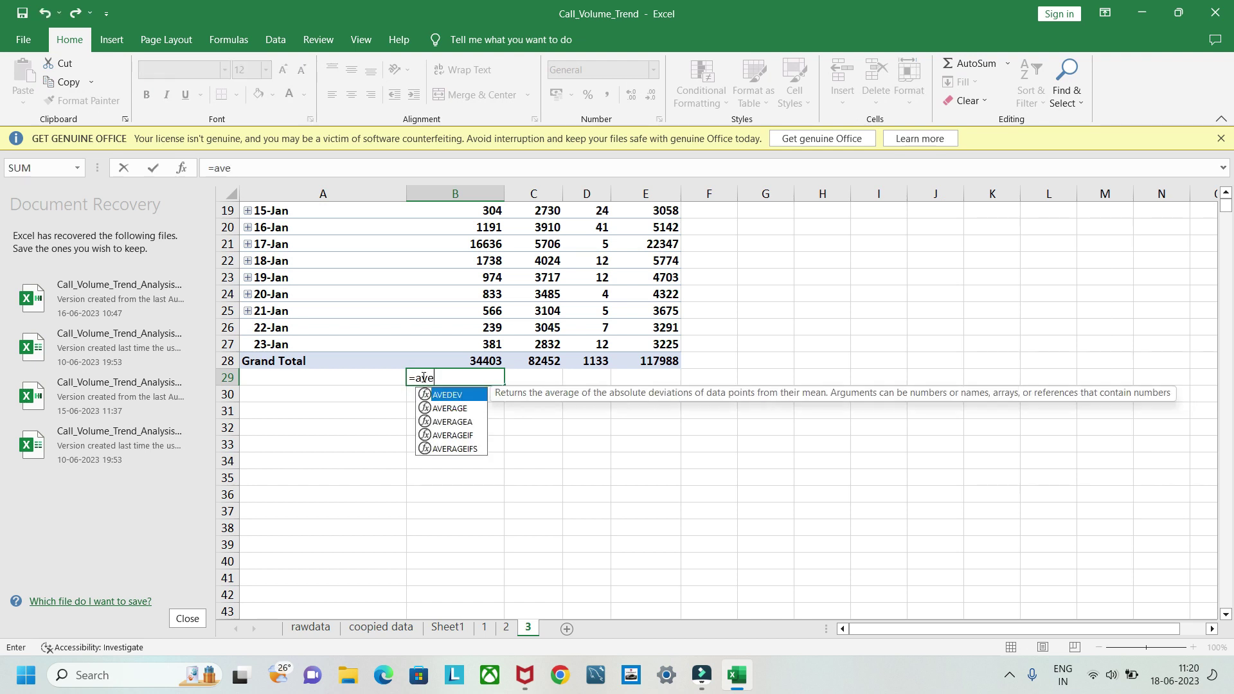
double_click(442, 408)
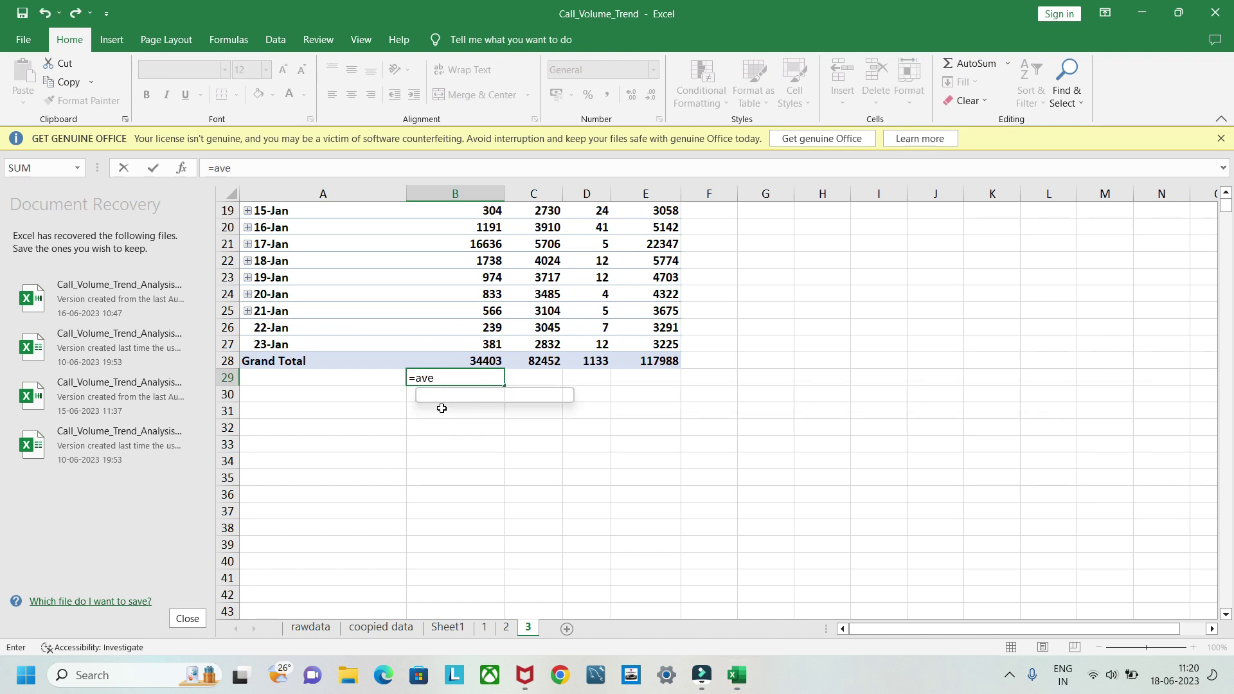
scroll(632, 448, up, 6)
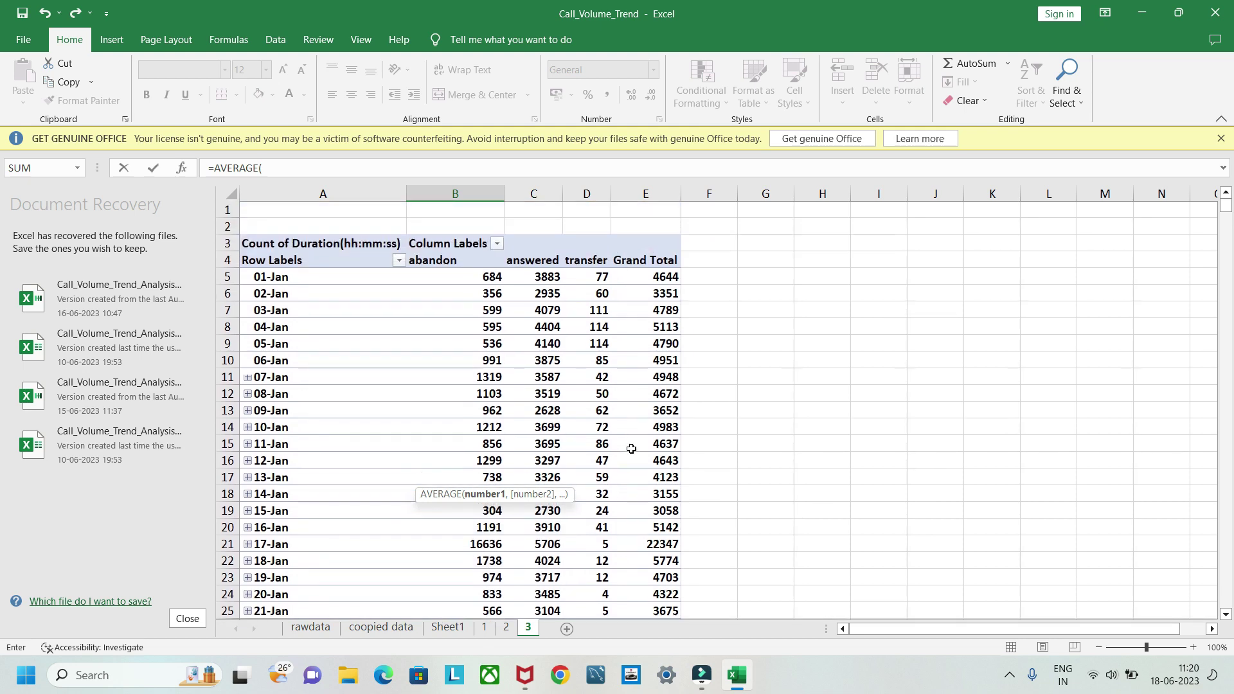
drag(465, 279, 473, 580)
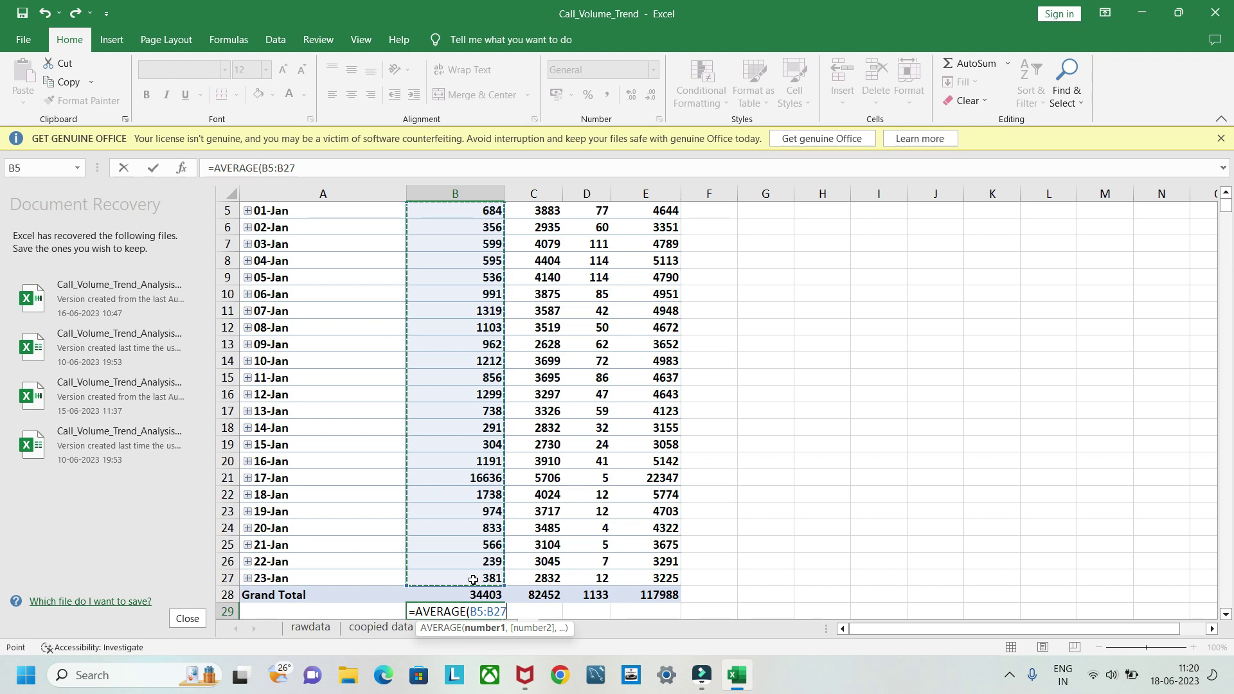
text())
key(Return)
Step: Fill the average formula across C29:E29 for answered, transfer and the overall total
scroll(506, 576, down, 2)
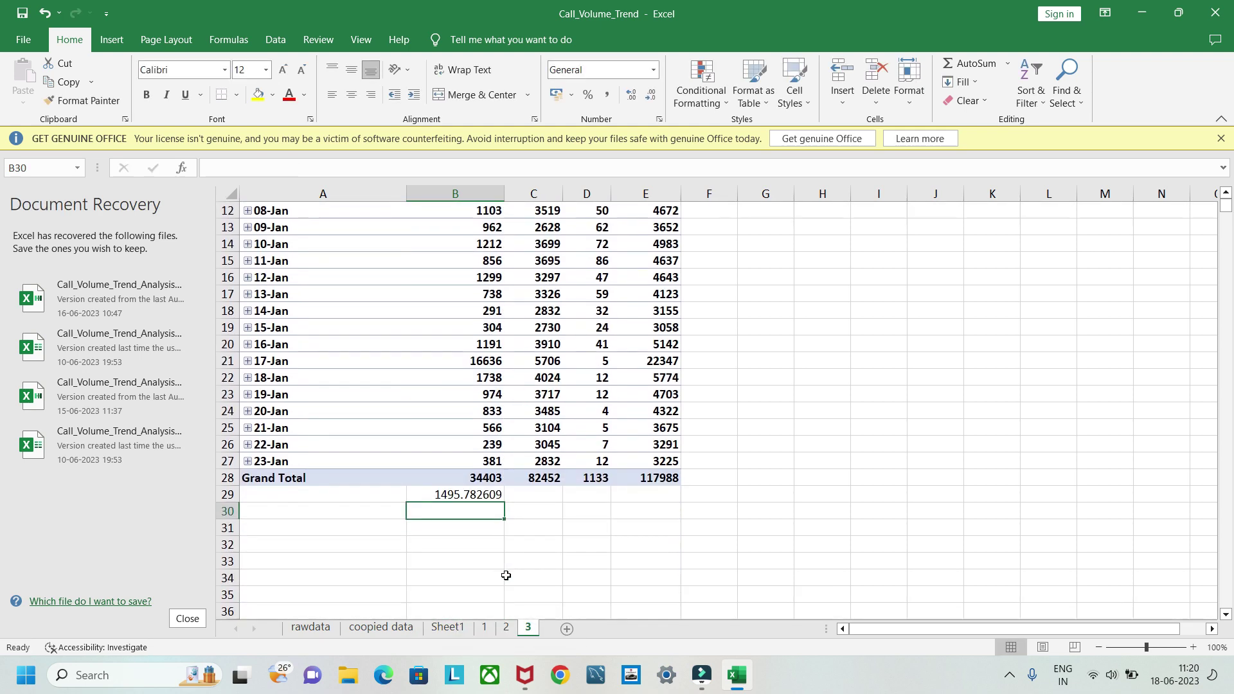
click(458, 497)
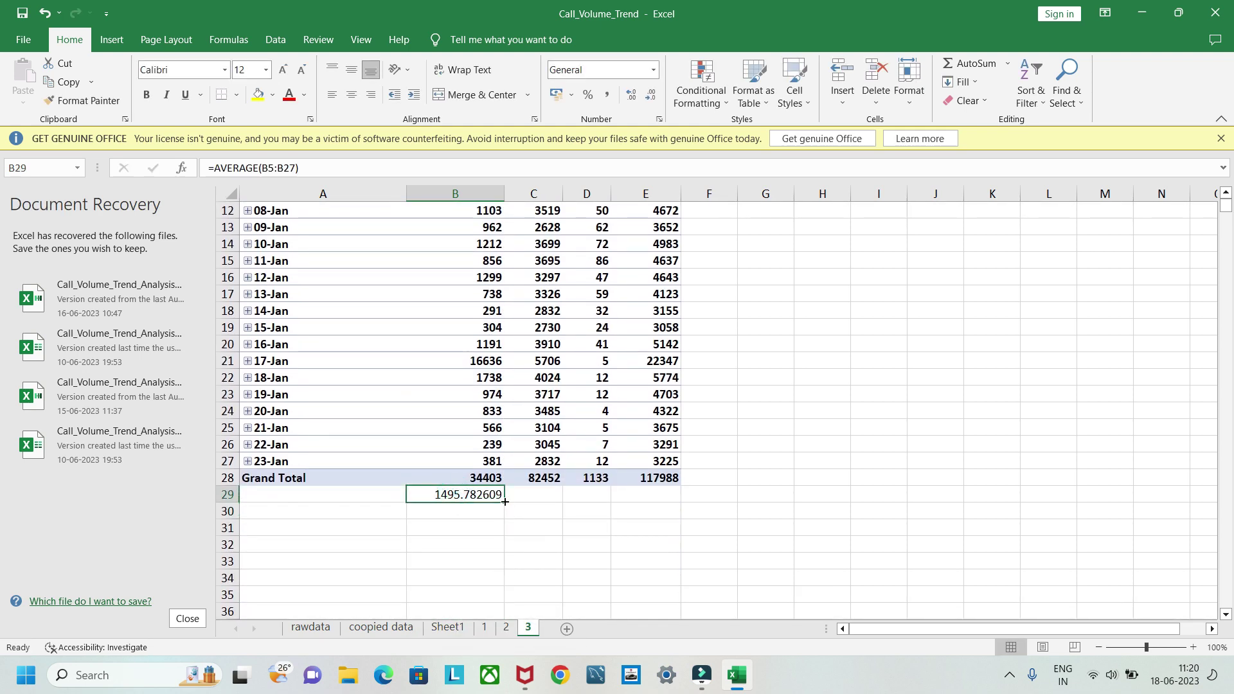
drag(505, 502, 669, 501)
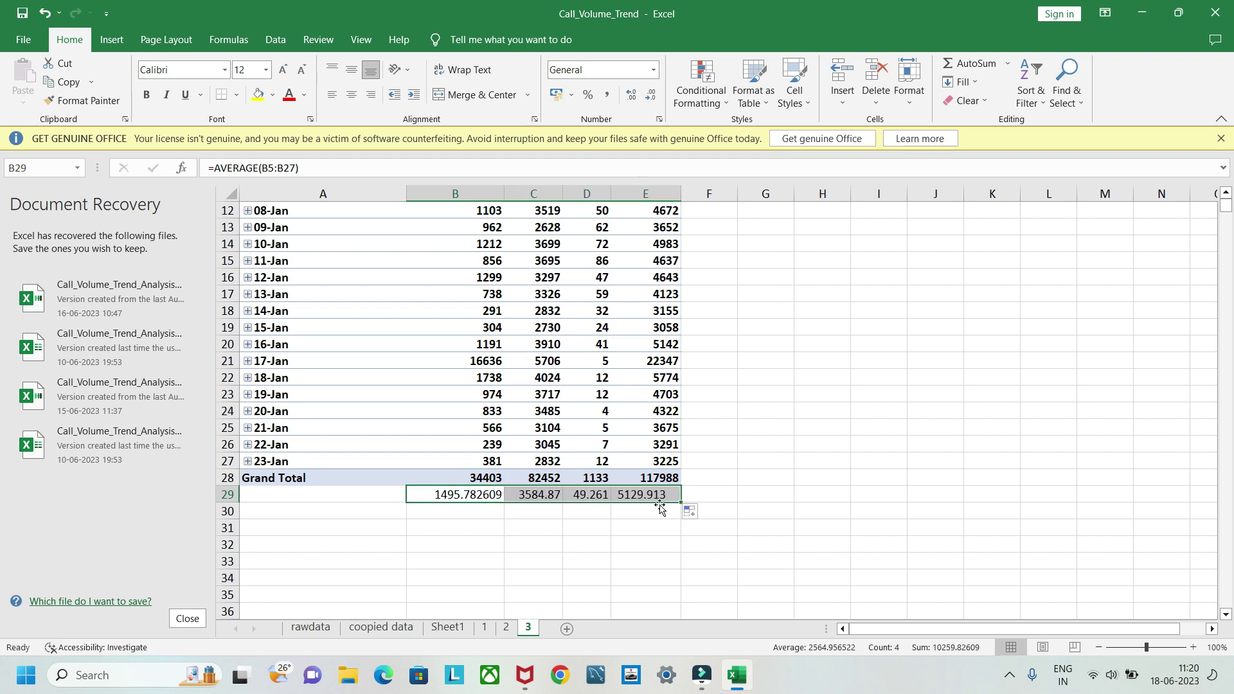
click(614, 526)
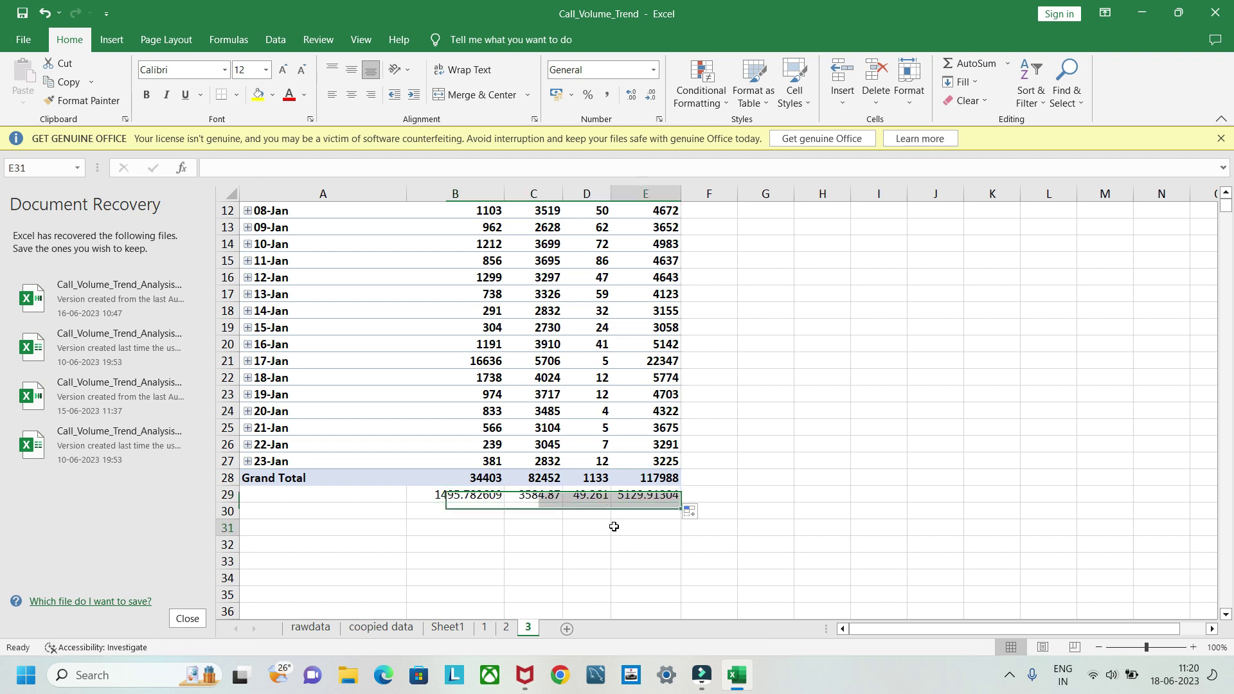
click(462, 497)
click(443, 541)
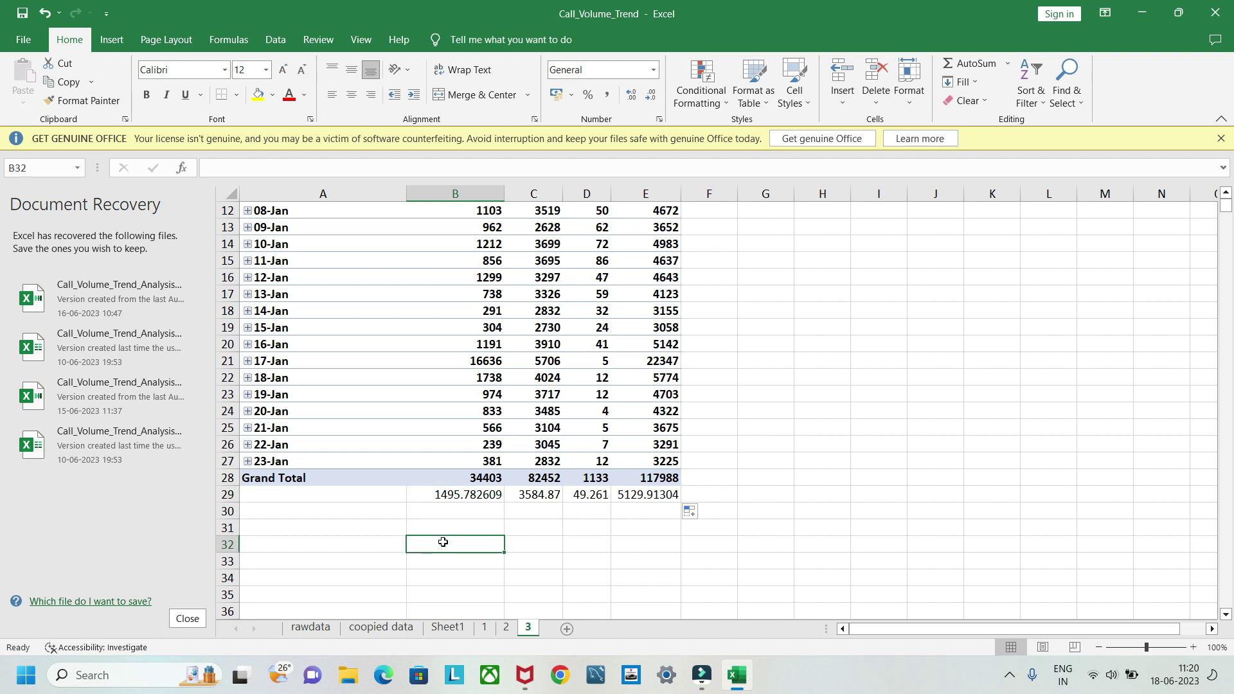
drag(443, 542, 646, 495)
click(614, 550)
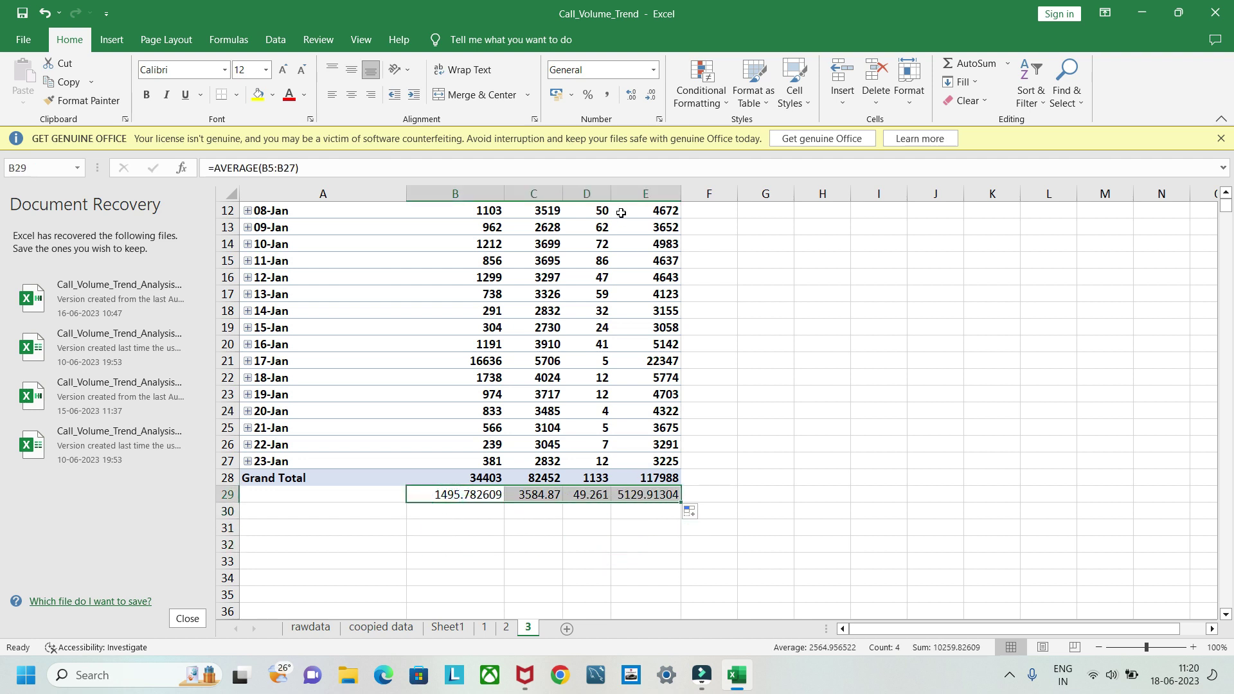
Step: Round the averages row to whole numbers: 1496, 3585, 49 and 5130
click(650, 94)
click(650, 94)
click(650, 94)
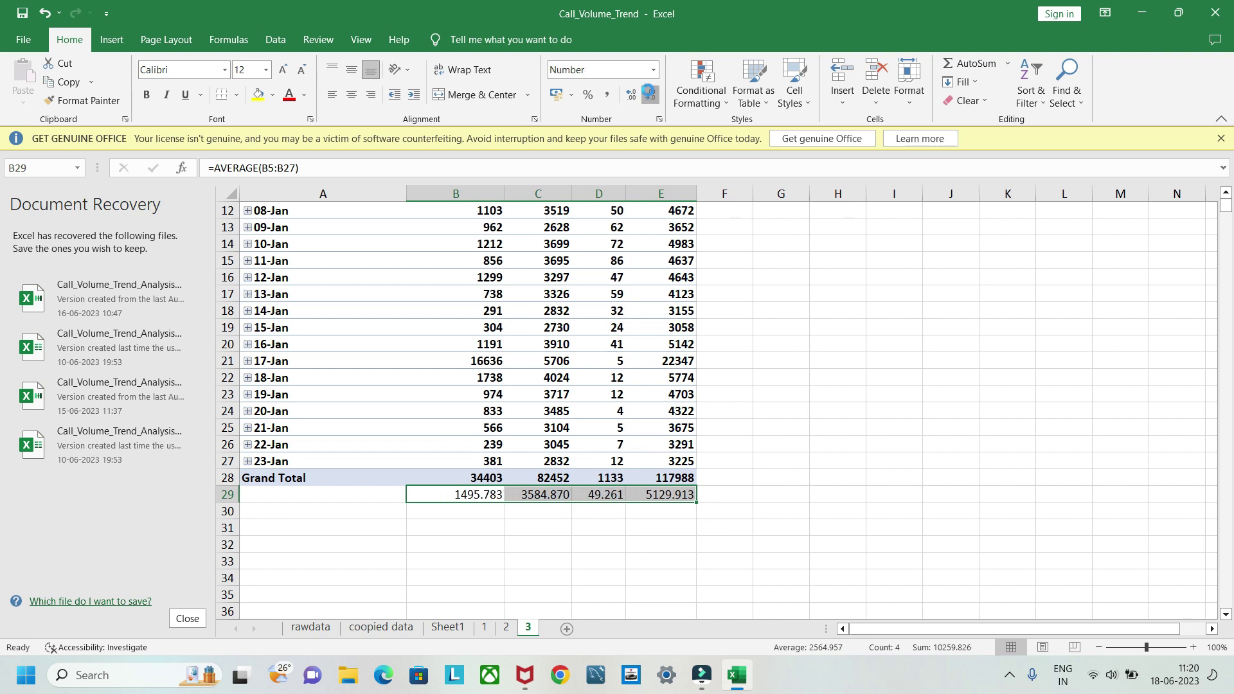
click(650, 95)
click(650, 95)
click(650, 95)
click(471, 536)
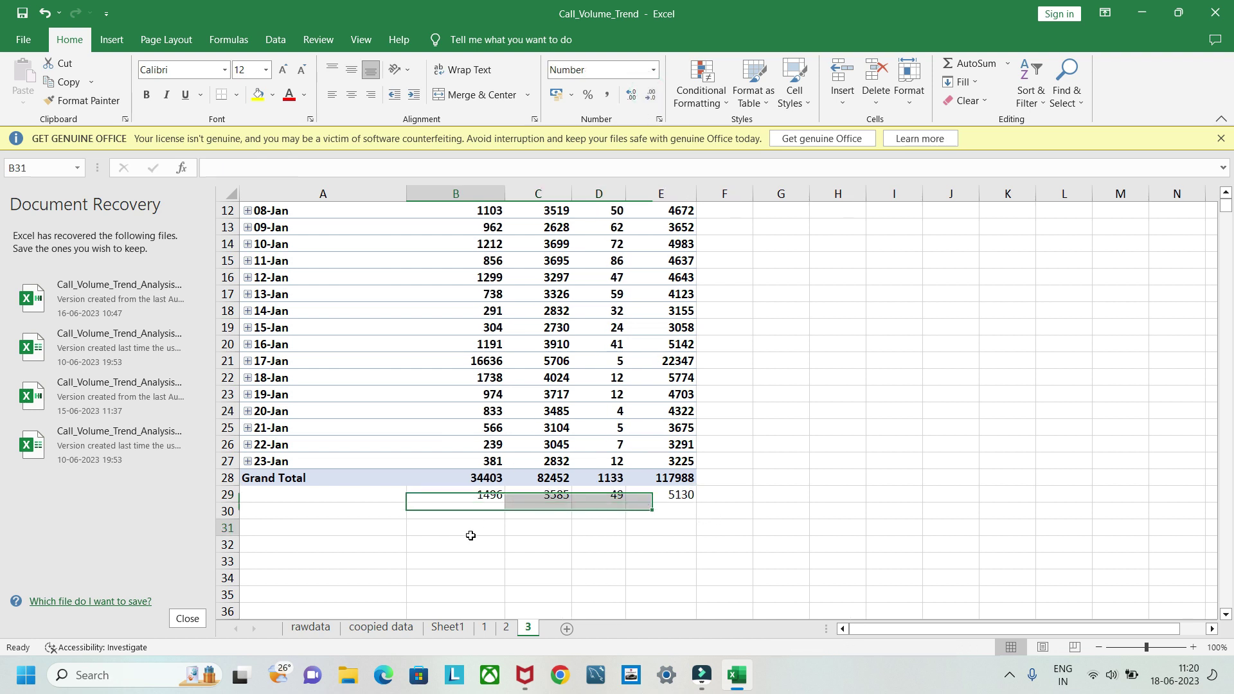
scroll(611, 532, down, 1)
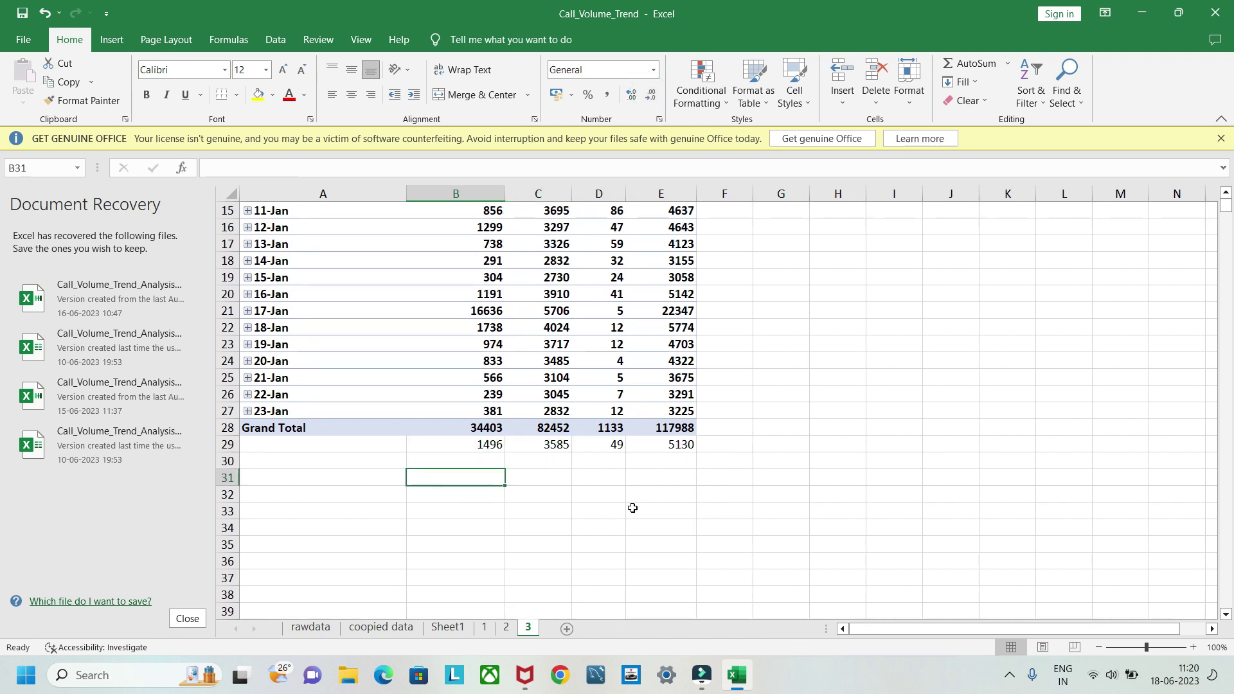
scroll(759, 497, up, 5)
scroll(759, 496, down, 3)
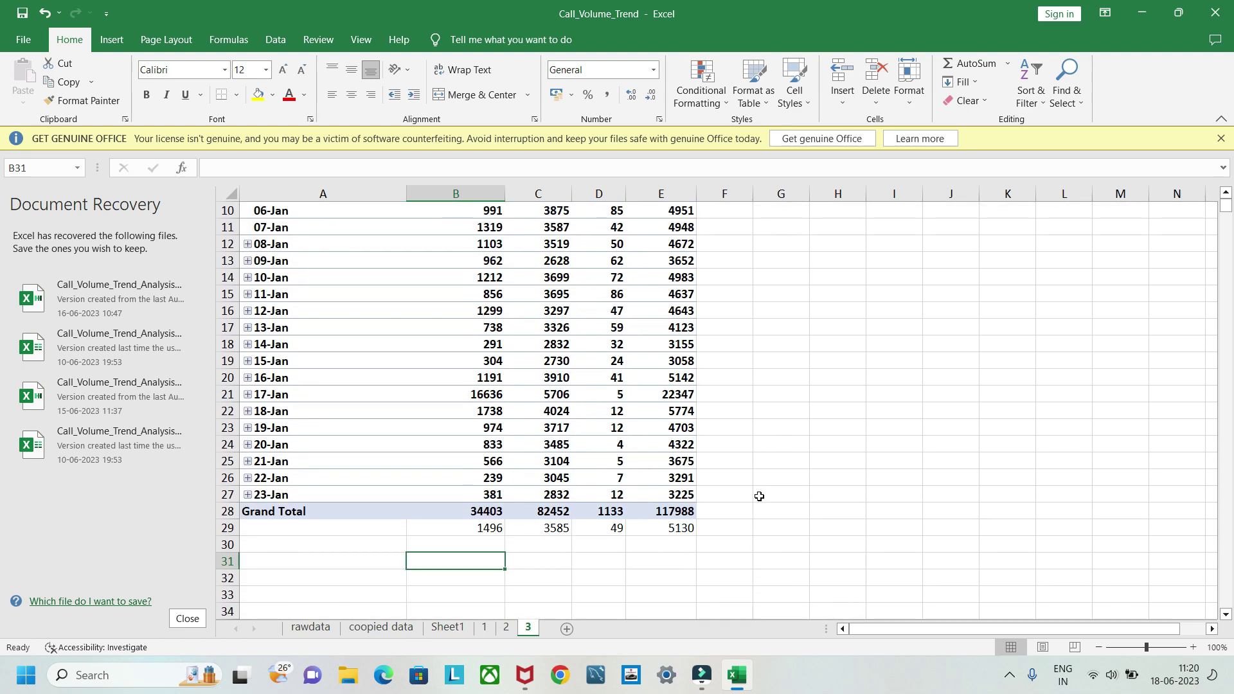
scroll(760, 496, up, 3)
scroll(491, 475, down, 4)
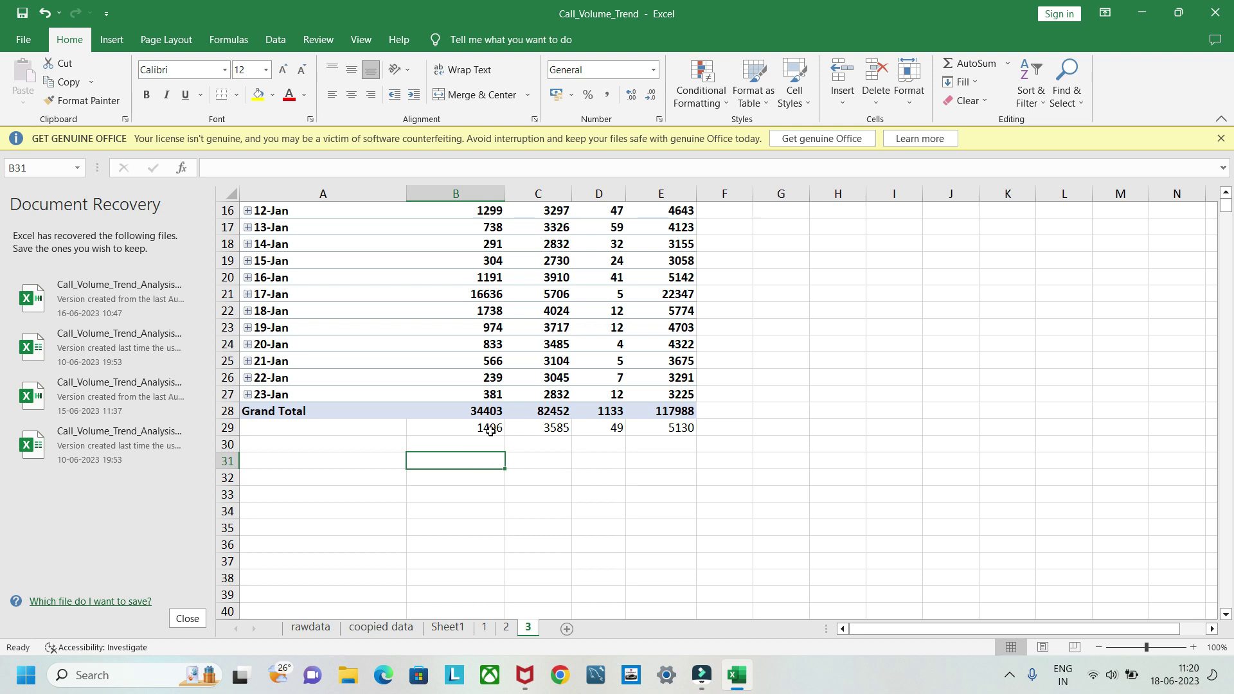
click(470, 445)
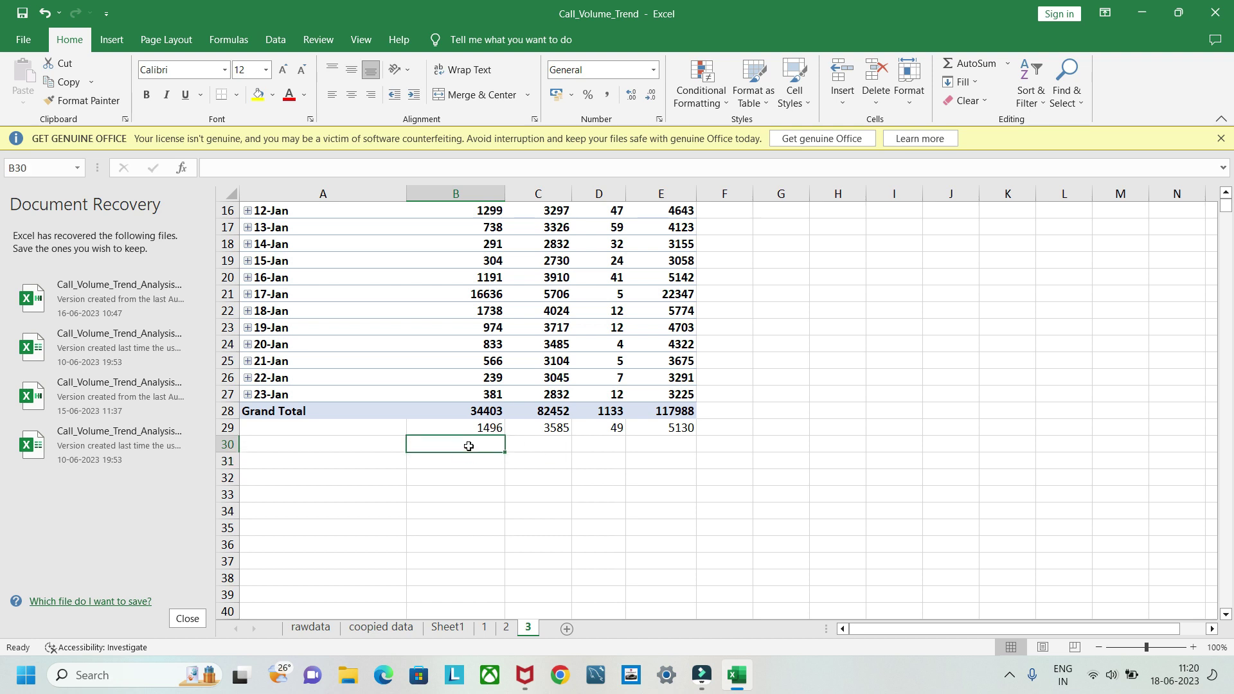
Step: Enter =B29/E29 in B30 and fill it right into C30 and D30
text(=)
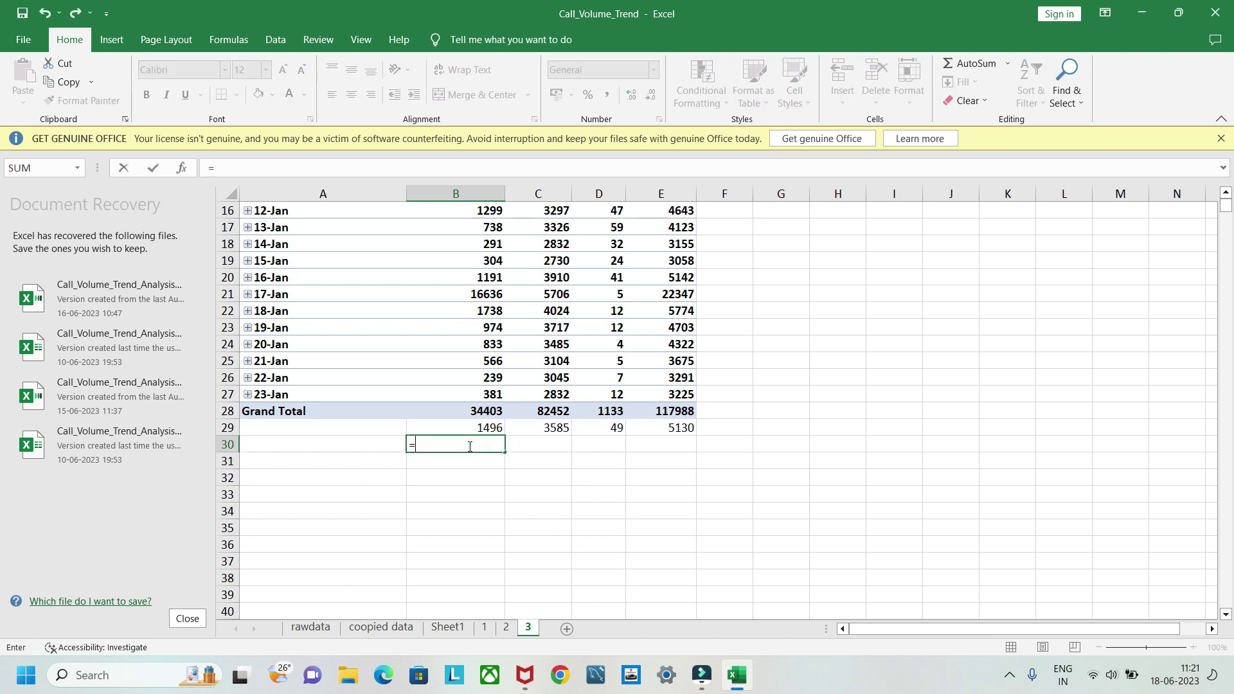
click(491, 426)
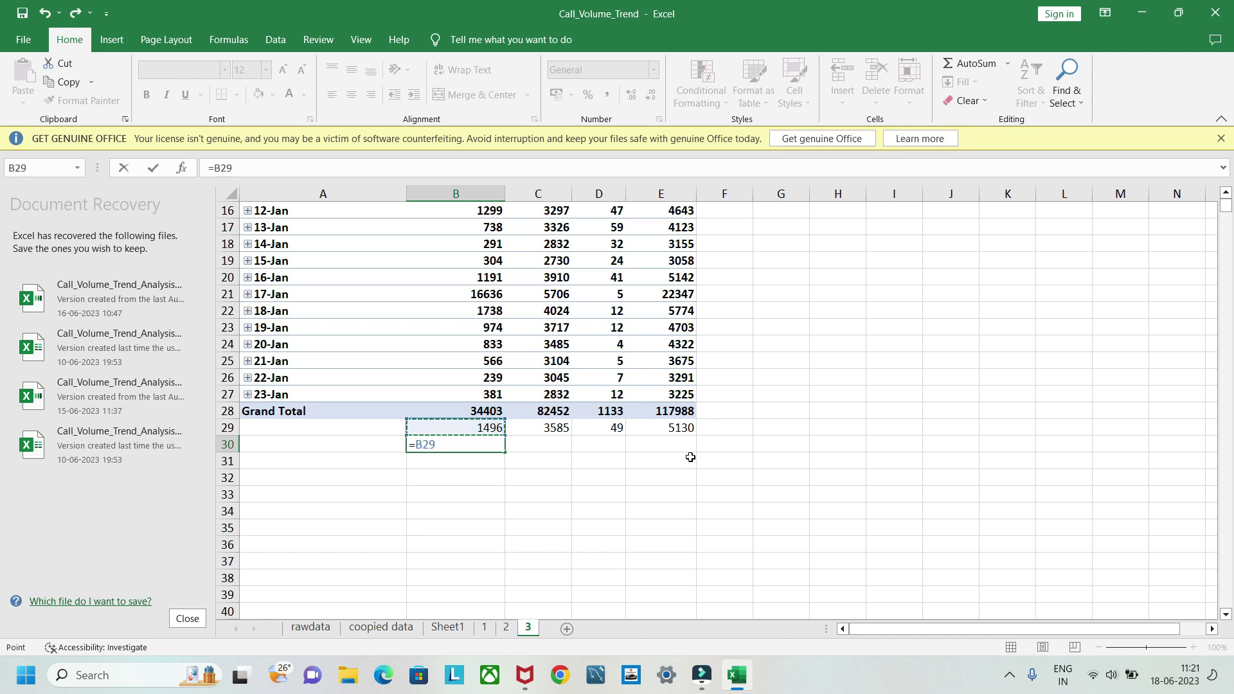
text(/)
click(680, 428)
key(Return)
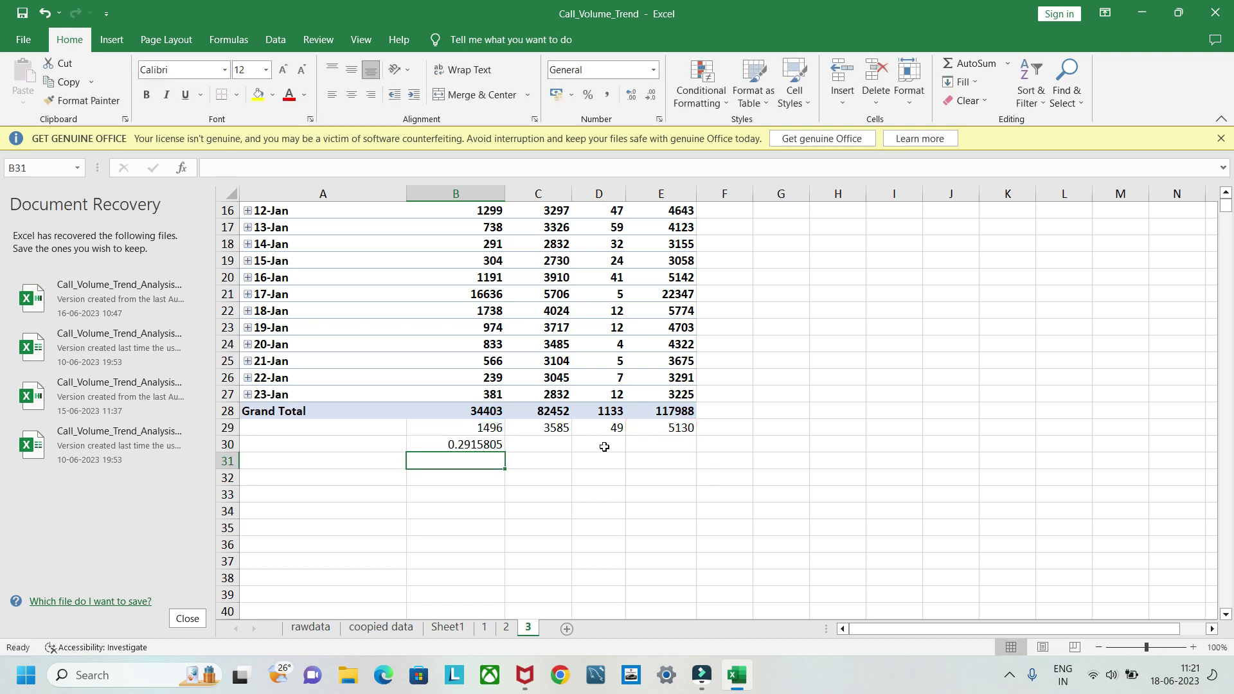
click(485, 444)
drag(506, 452, 614, 453)
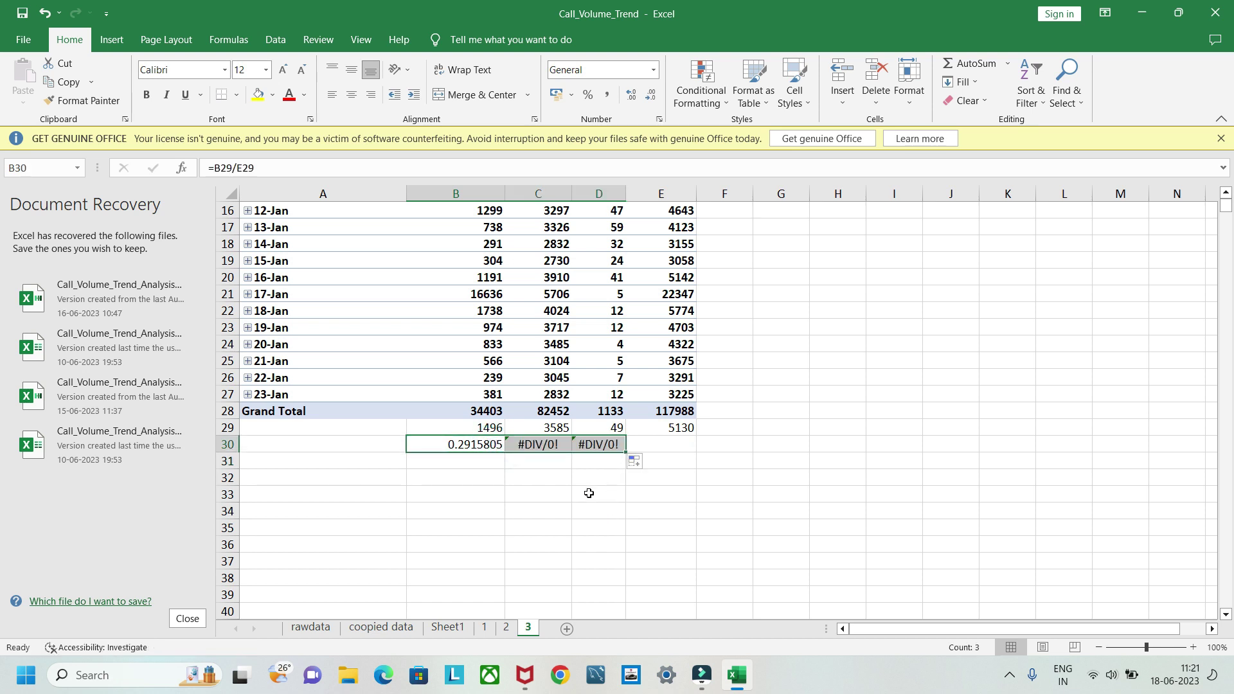
Step: Fix the C30 and D30 formulas to divide by E29 instead of F29 and G29
double_click(535, 444)
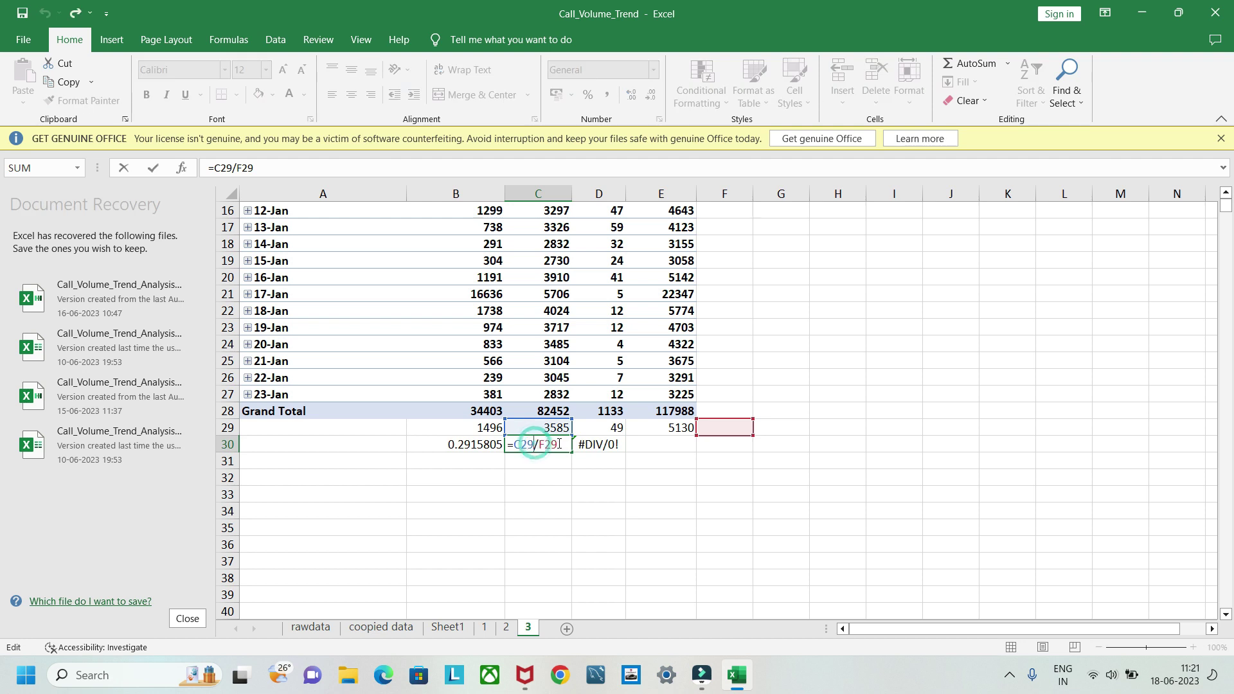
double_click(559, 444)
key(BackSpace)
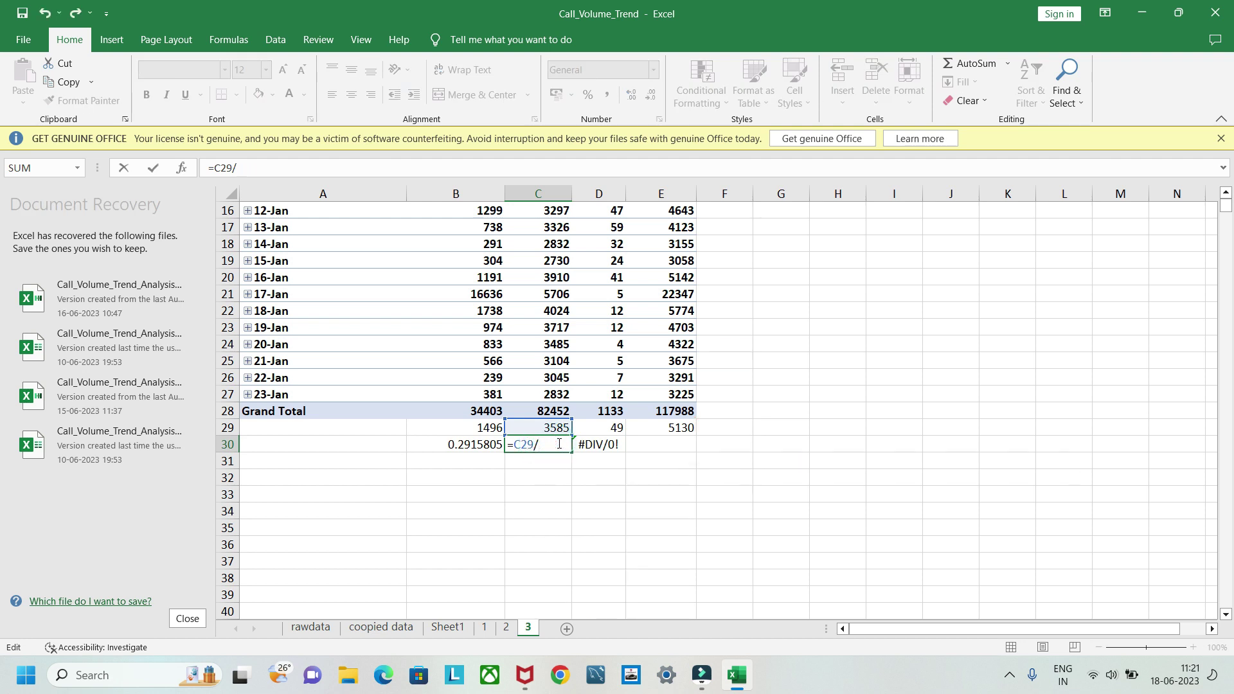
click(654, 434)
key(Return)
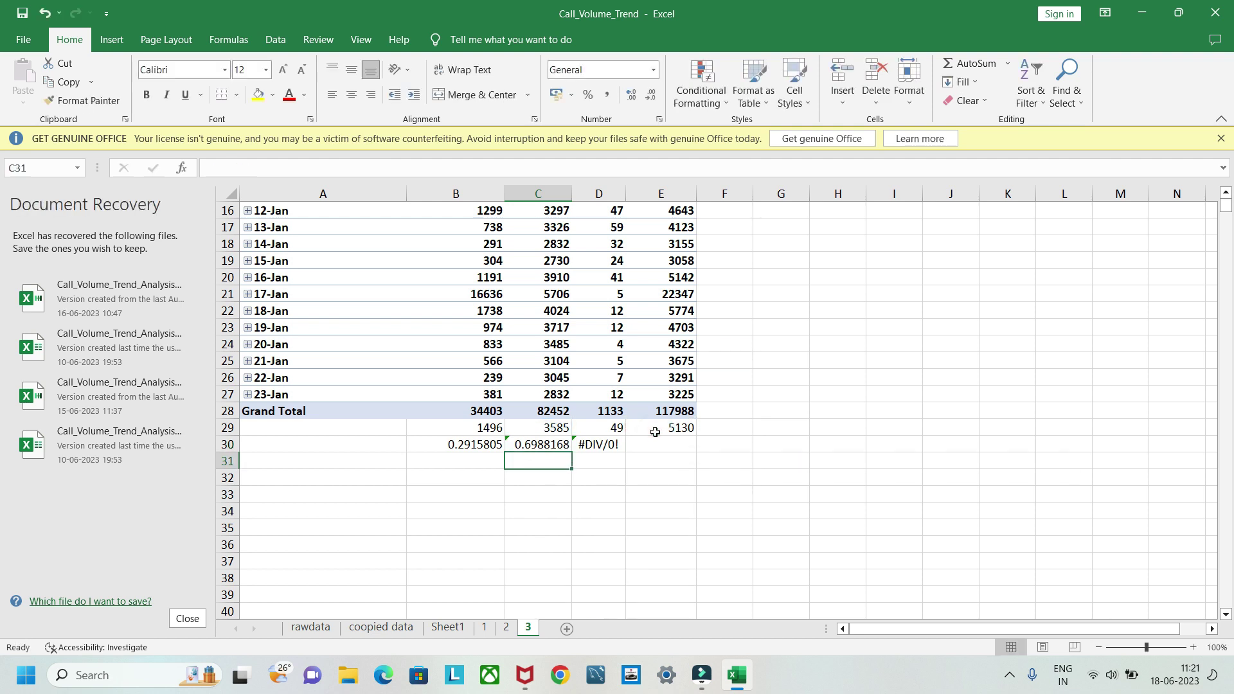
double_click(601, 444)
double_click(621, 445)
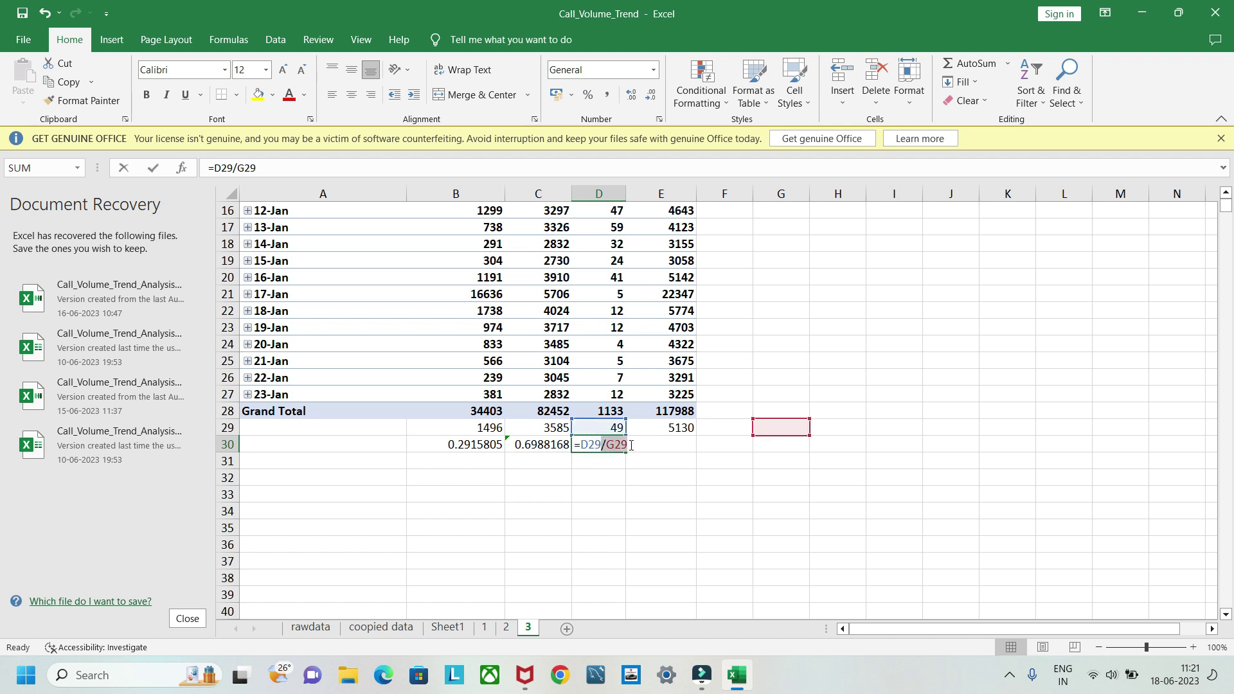
key(BackSpace)
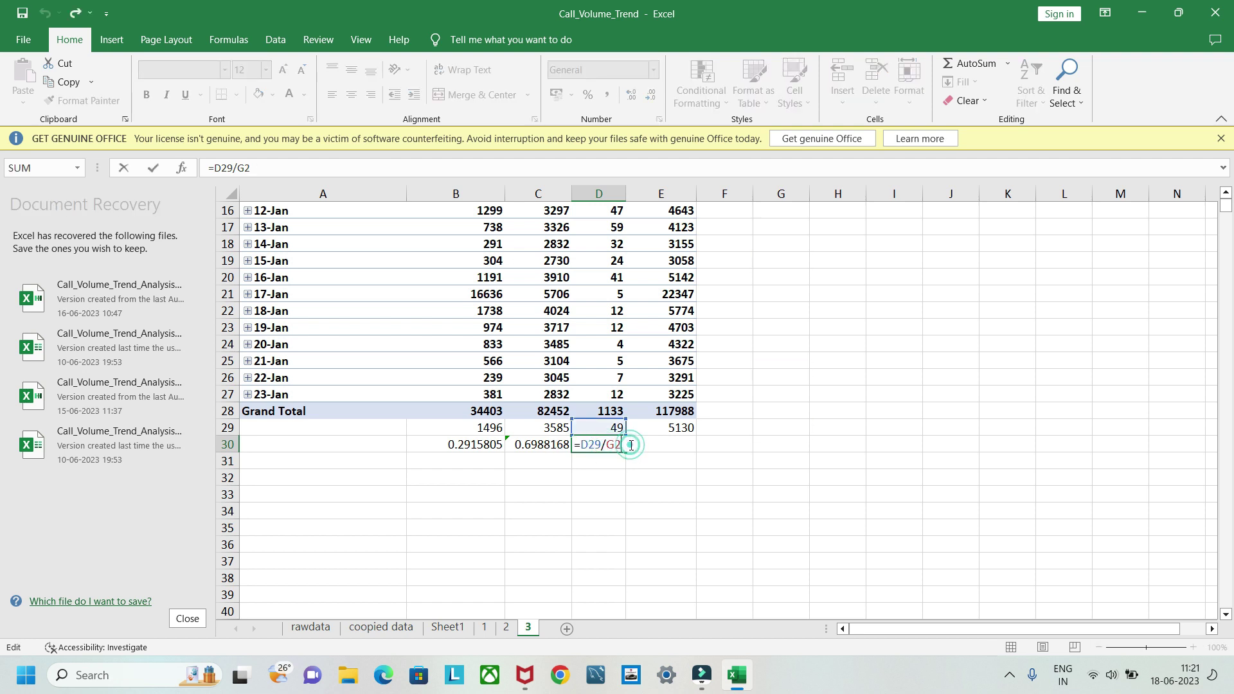
click(680, 428)
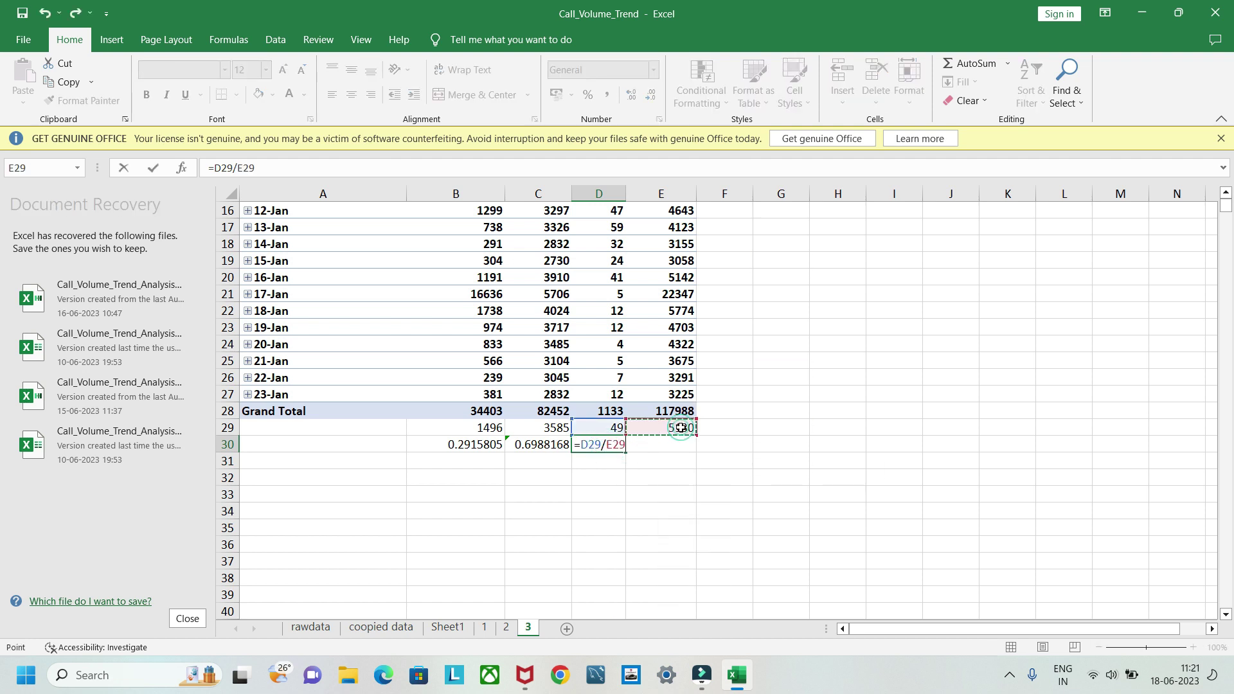
key(Return)
Step: Format B30:D30 as percentages, showing 29%, 70% and 1%
click(442, 445)
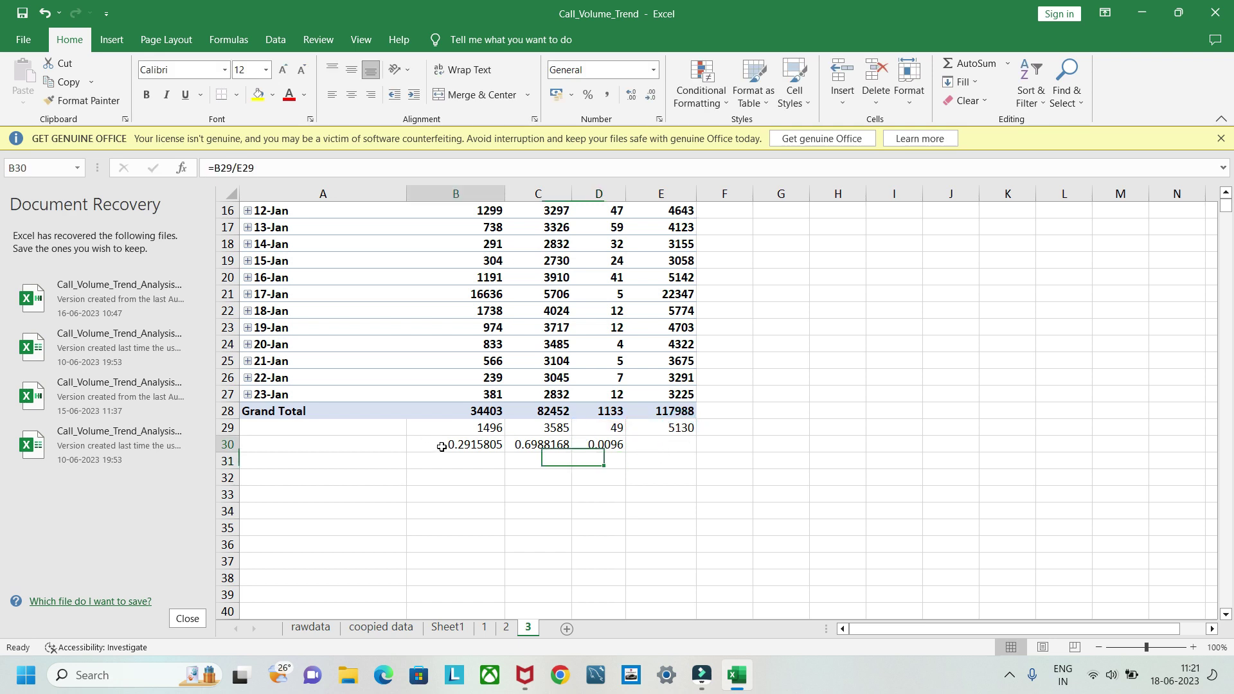
key(shift+Right)
key(shift+Right)
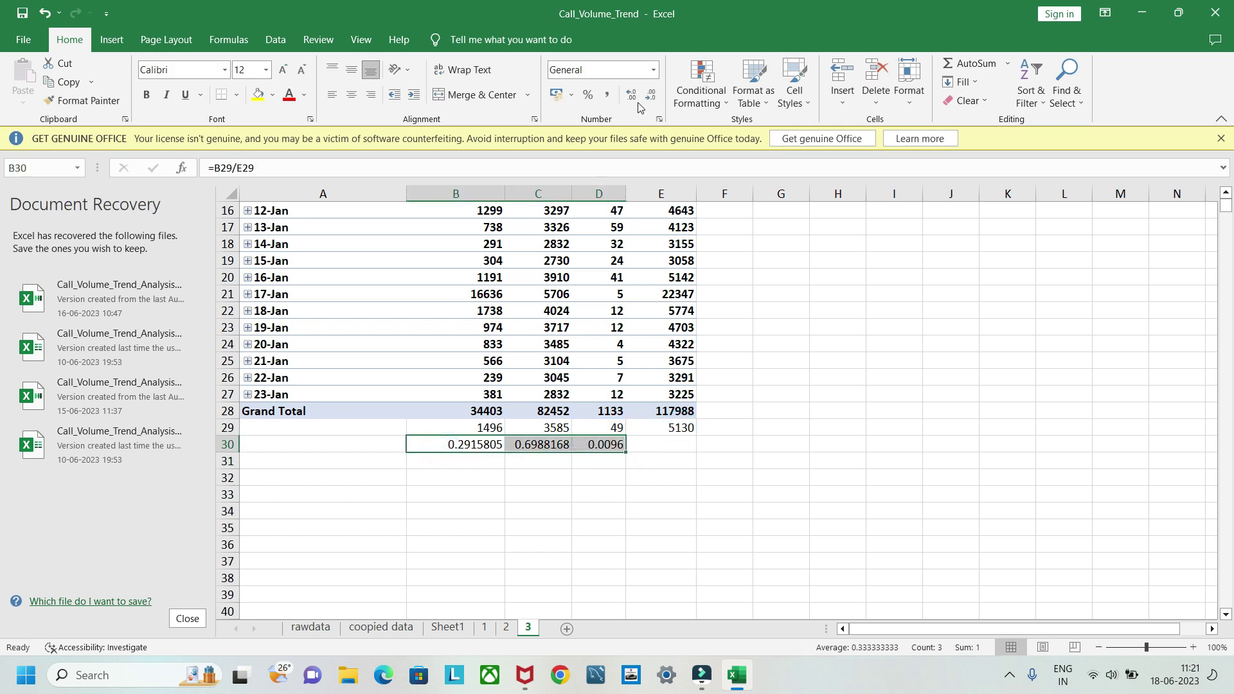
click(588, 94)
click(549, 463)
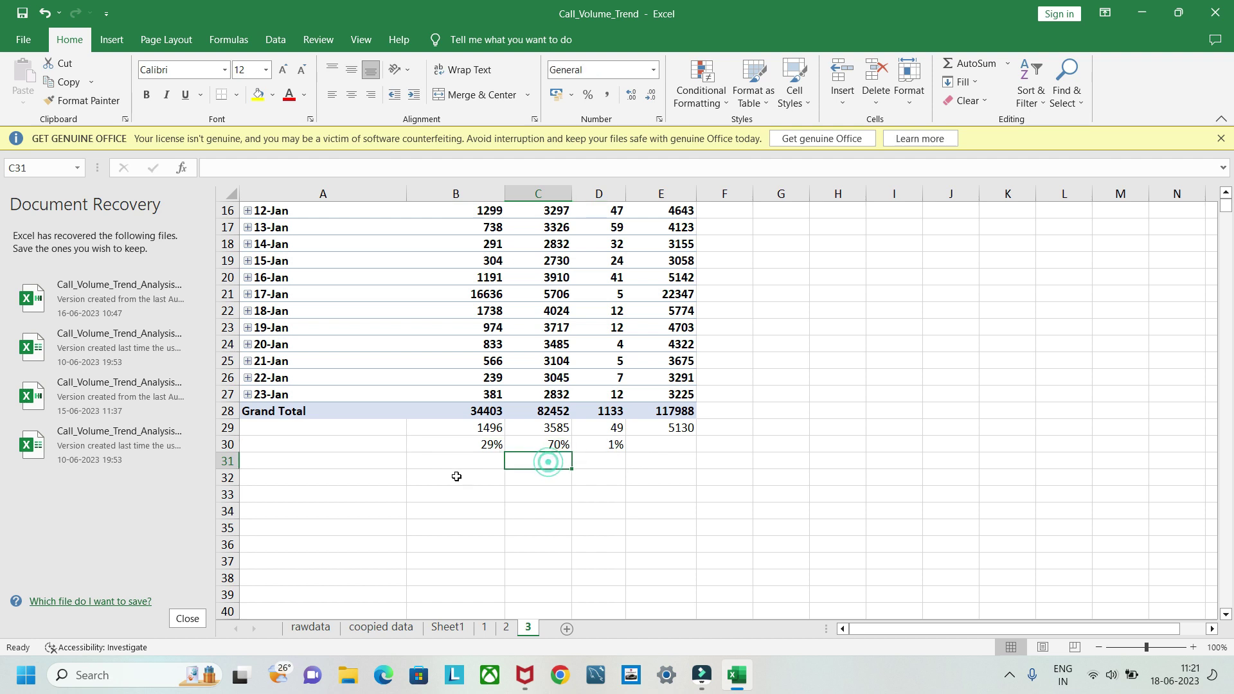
scroll(505, 474, up, 1)
Step: Check the percentage row on sheet 3, then reread Sheet1's abandon-rate manpower-plan notes
scroll(508, 480, up, 2)
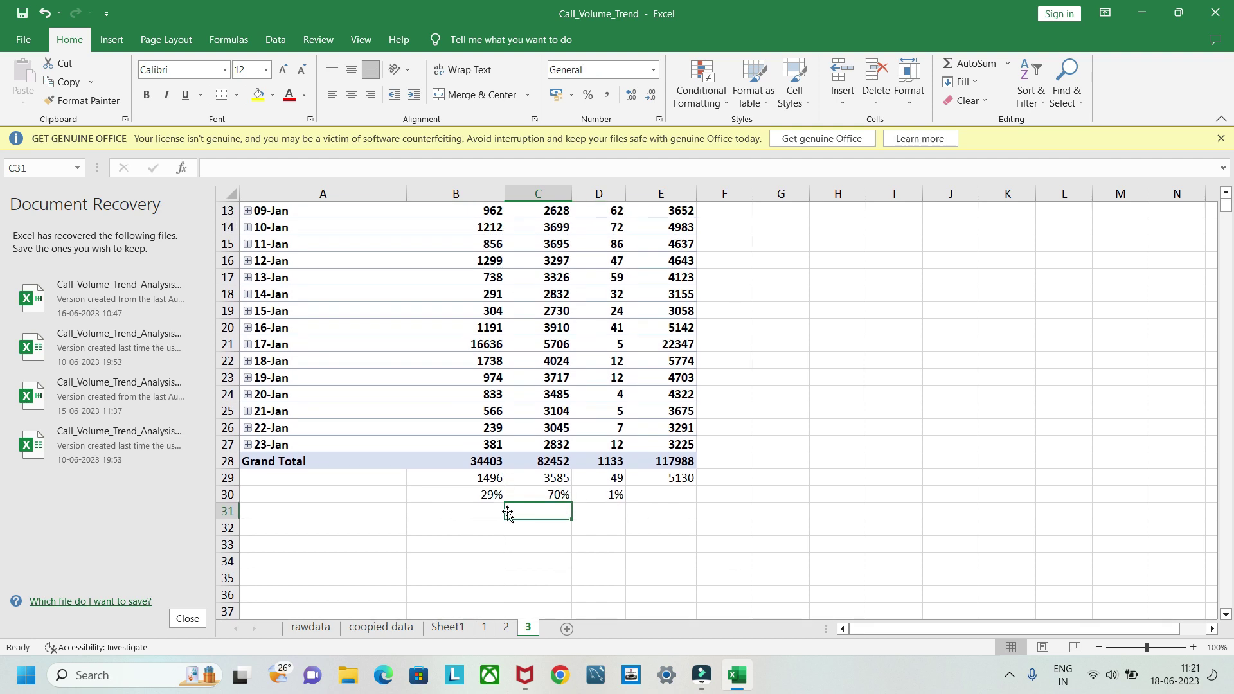
scroll(569, 508, up, 3)
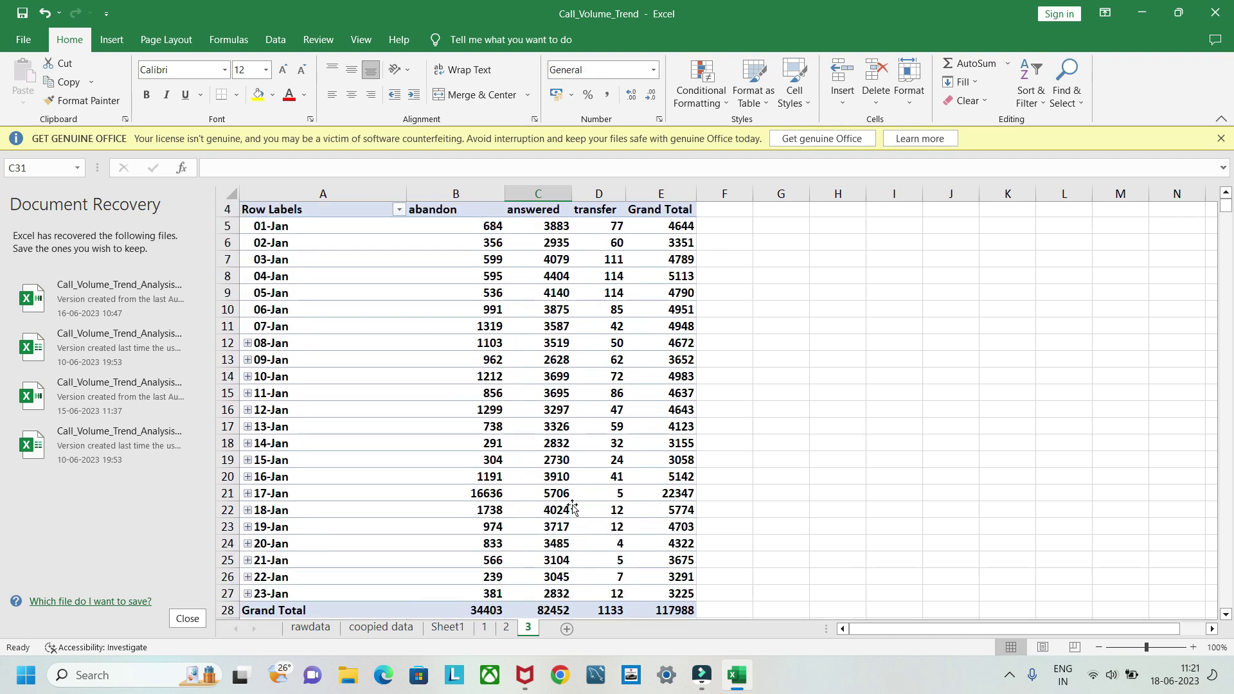
scroll(572, 504, down, 3)
drag(612, 497, 687, 501)
scroll(688, 503, up, 4)
scroll(688, 503, down, 5)
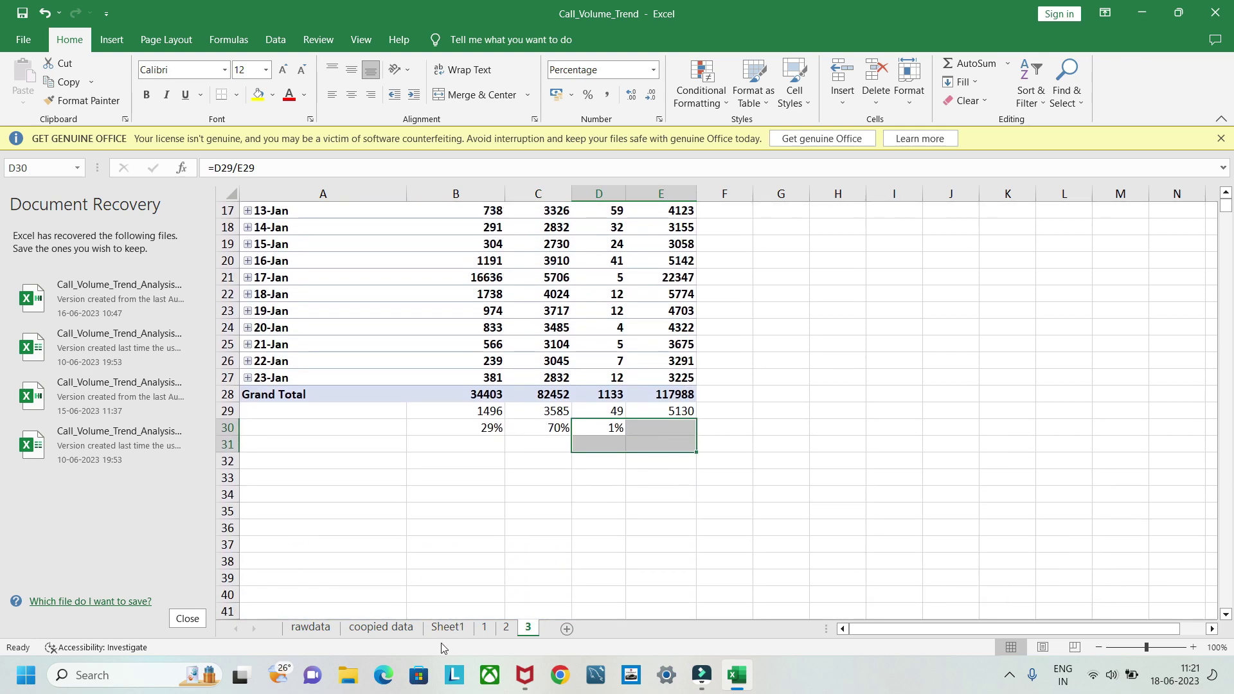
click(438, 631)
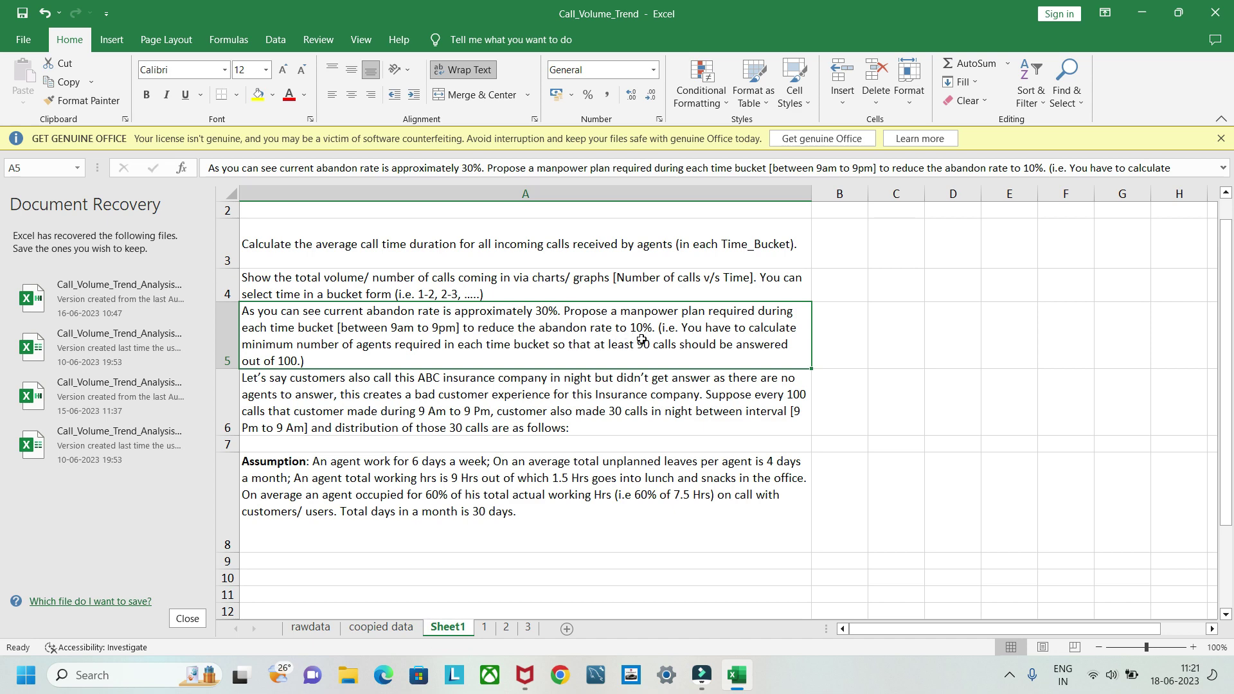
click(506, 628)
click(530, 628)
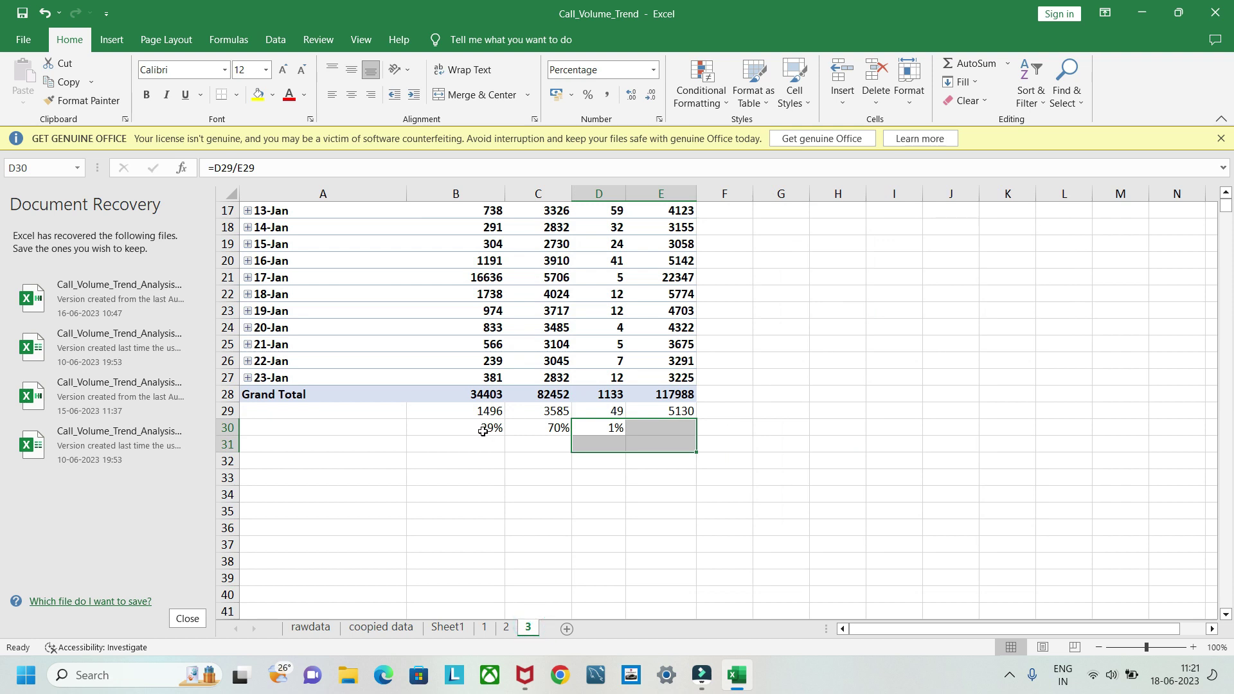
click(540, 425)
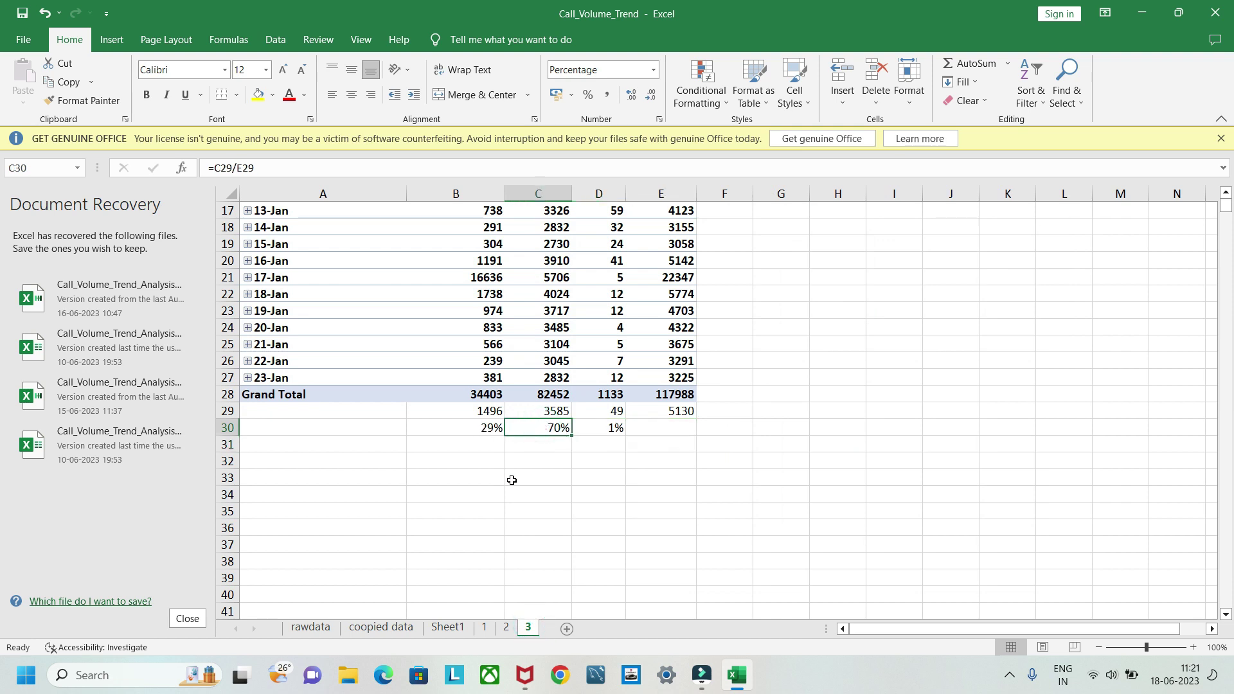
scroll(512, 480, down, 1)
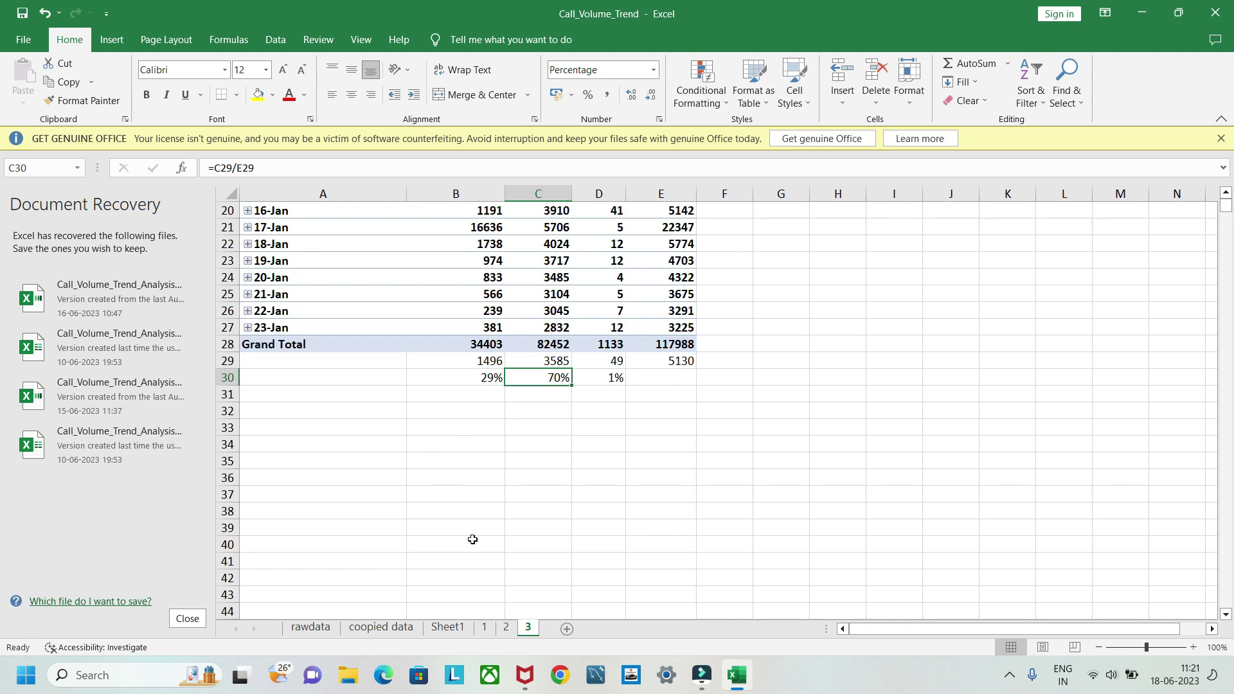
click(447, 627)
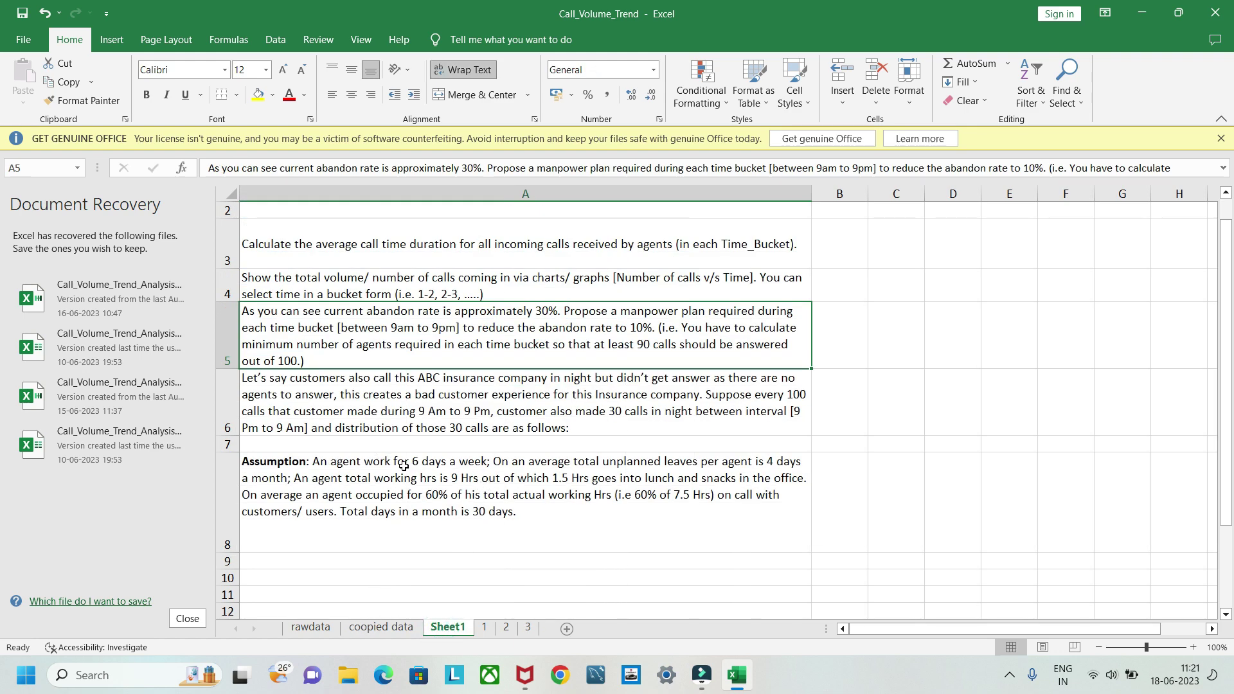
scroll(403, 466, down, 1)
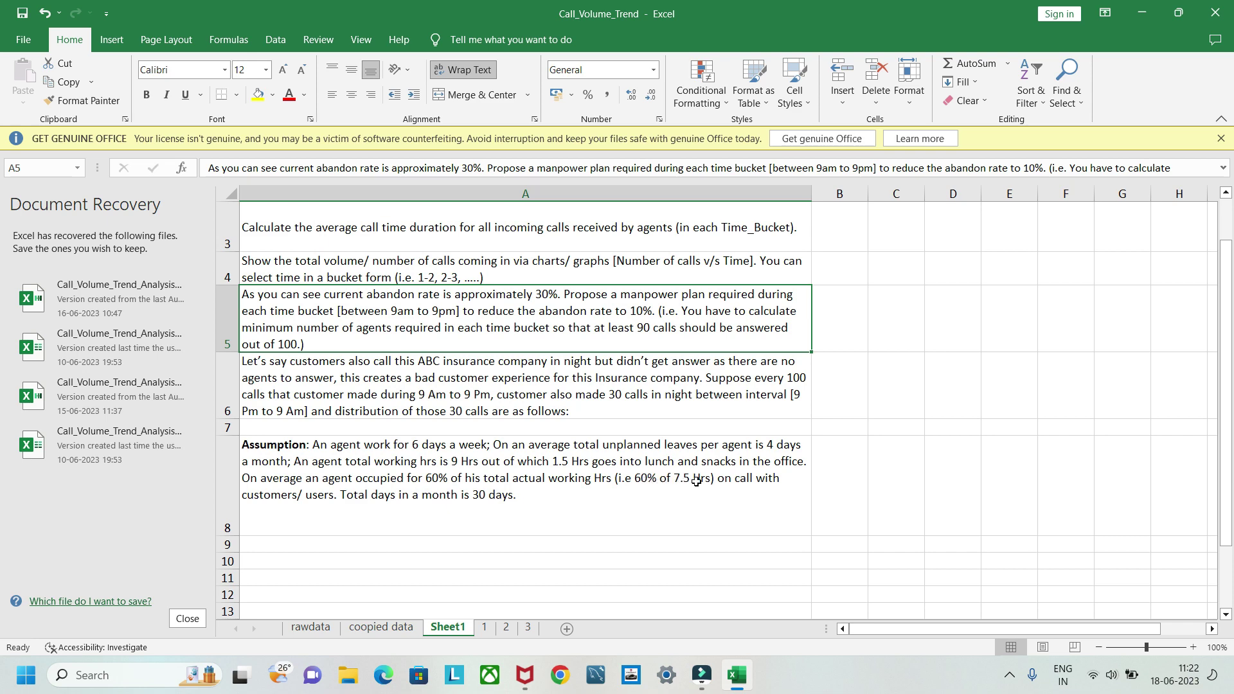
Step: On sheet 3, label cell A32 'working hours per agent'
click(529, 628)
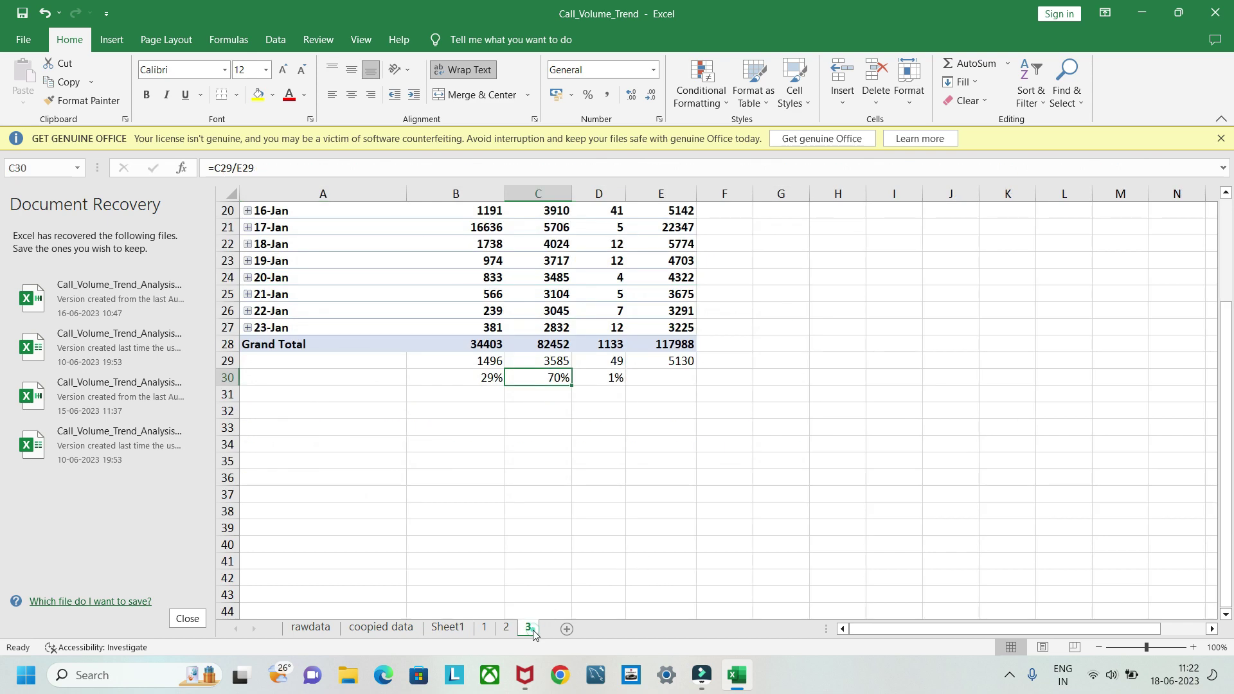
click(294, 414)
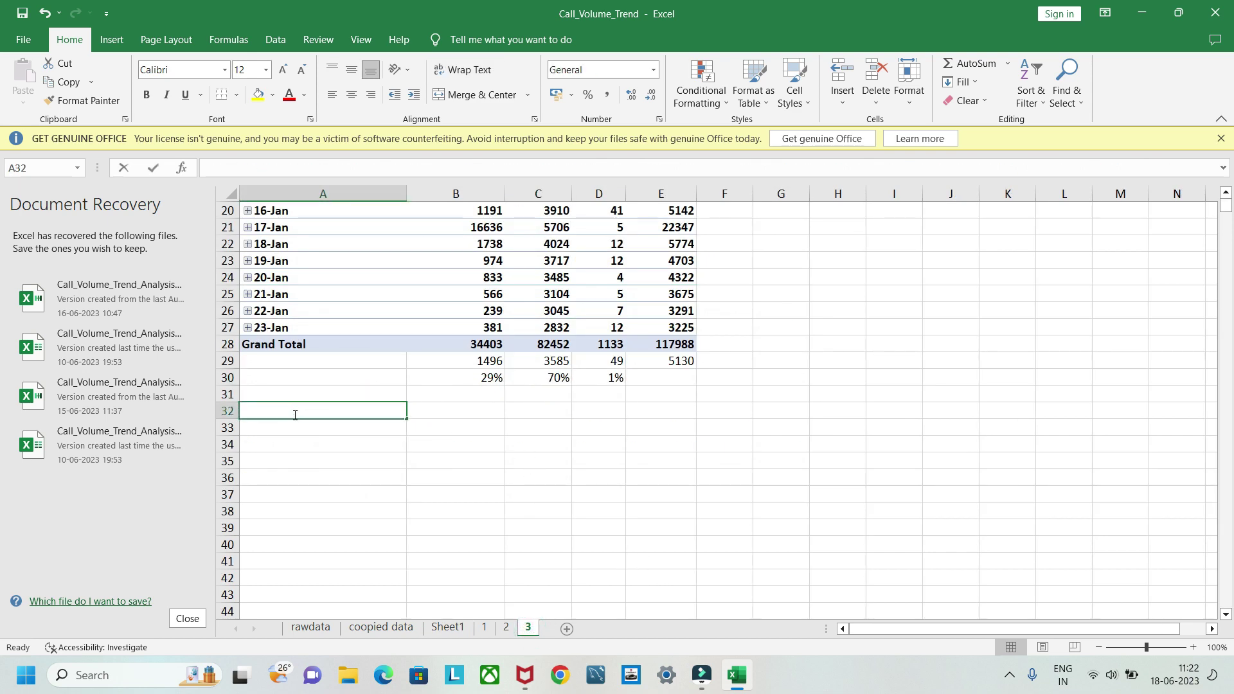
text(T)
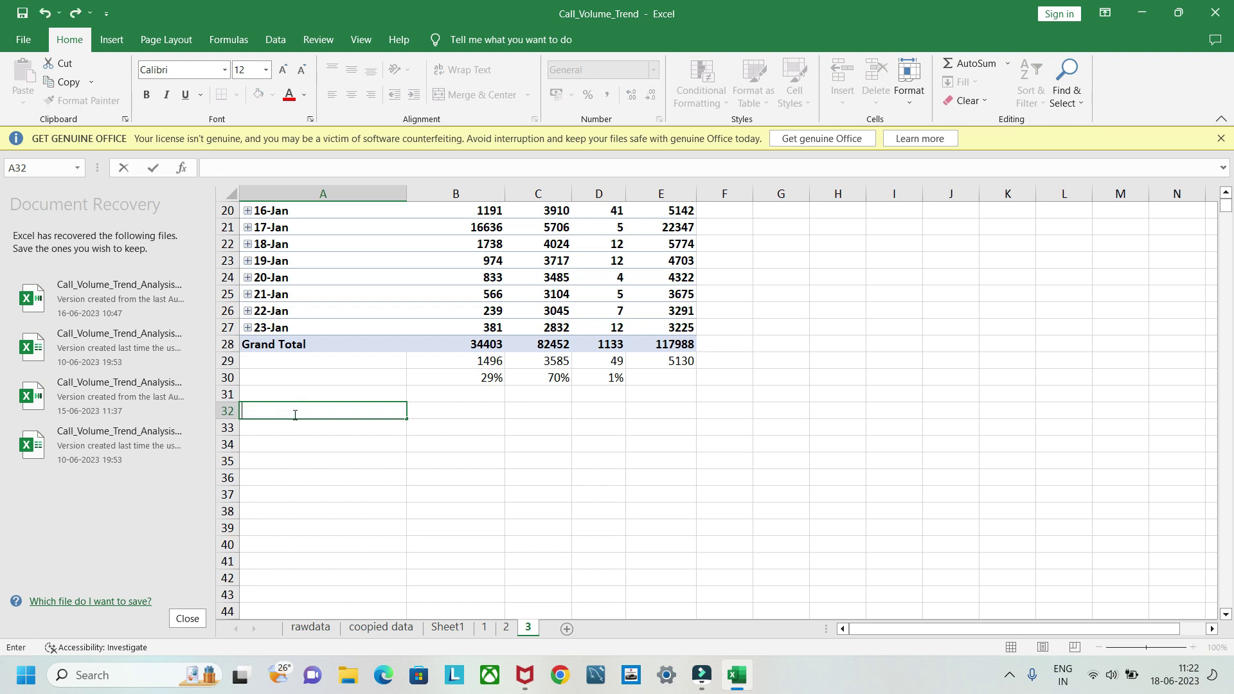
text(working hours per)
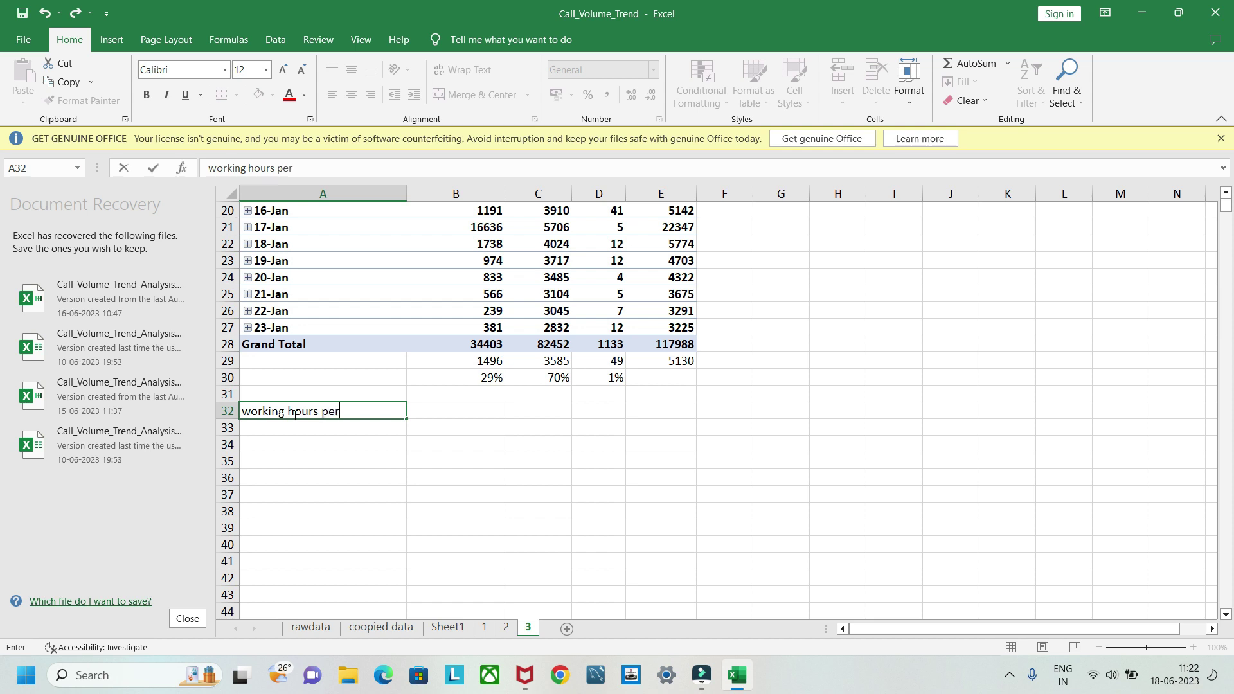
text( agent)
click(444, 414)
Step: Enter =(60/100)*7.5 in B32, fixing the formula error, so it shows 4.5
double_click(445, 414)
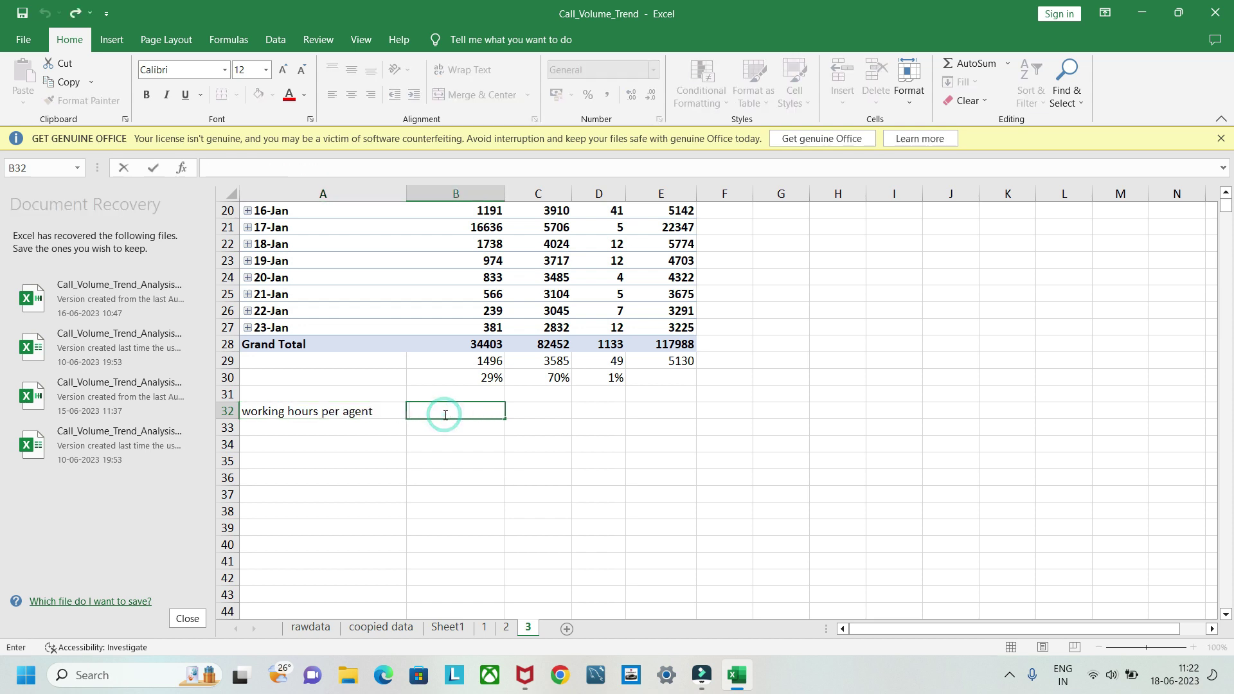
text(=60)
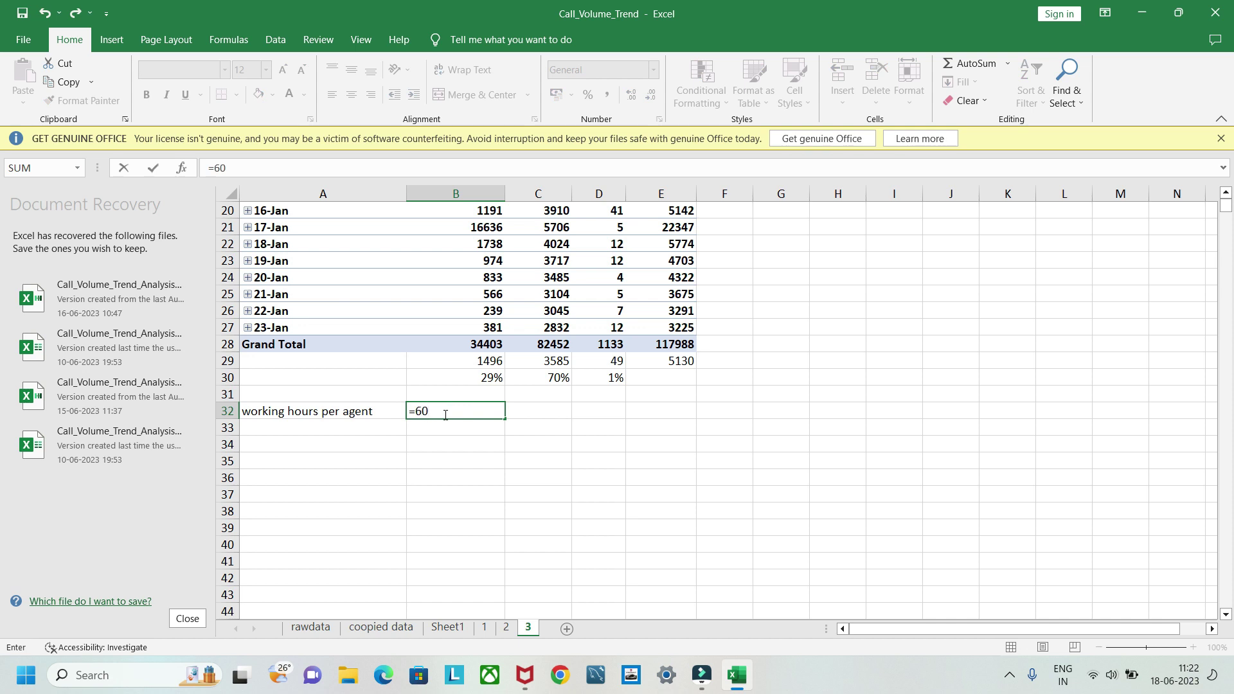
text(/100))
key(Return)
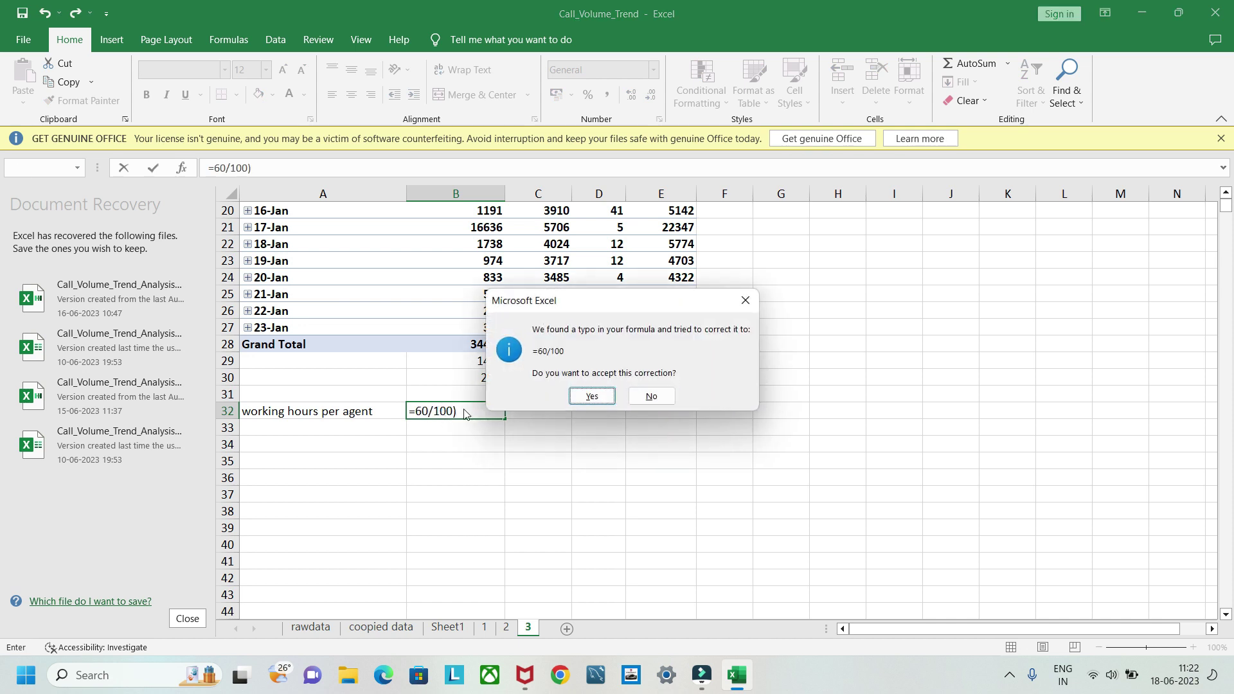
click(655, 397)
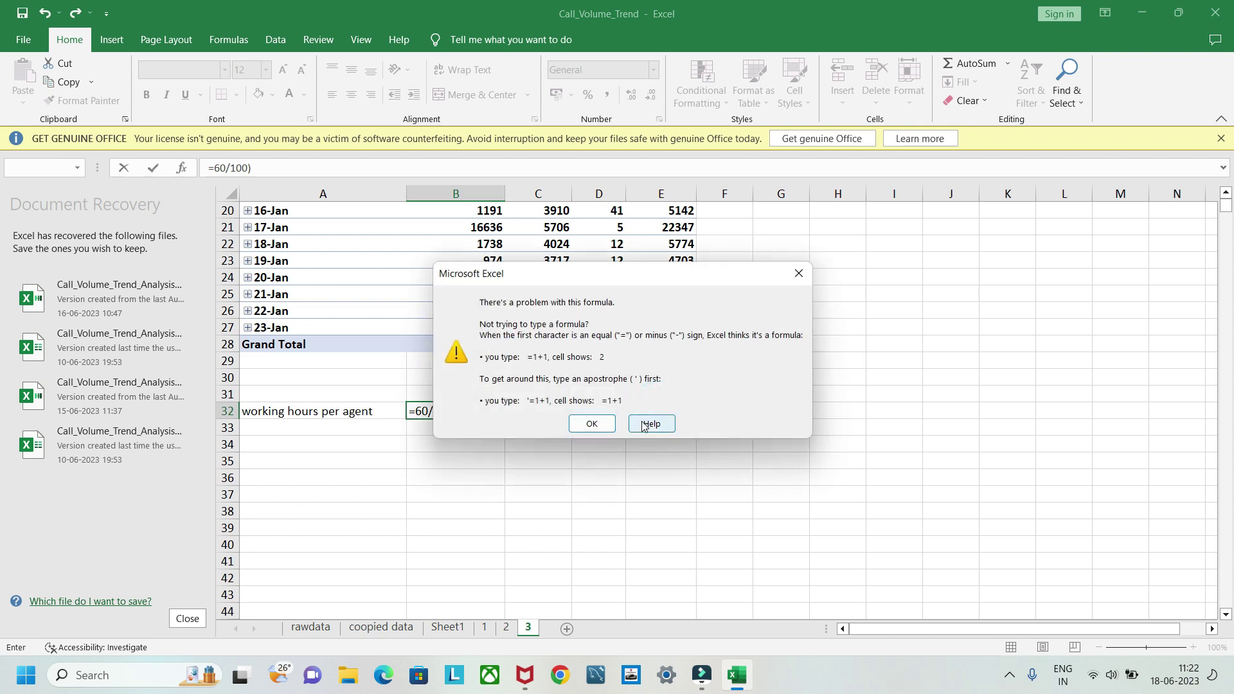
click(599, 423)
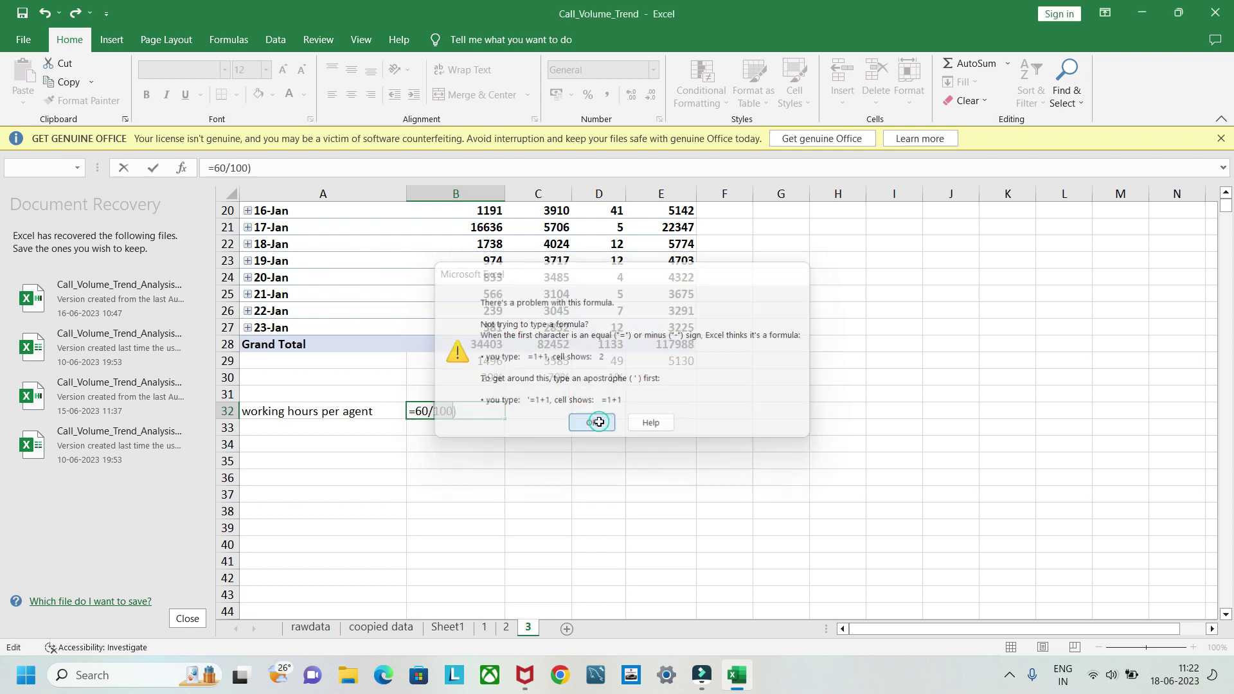
click(420, 412)
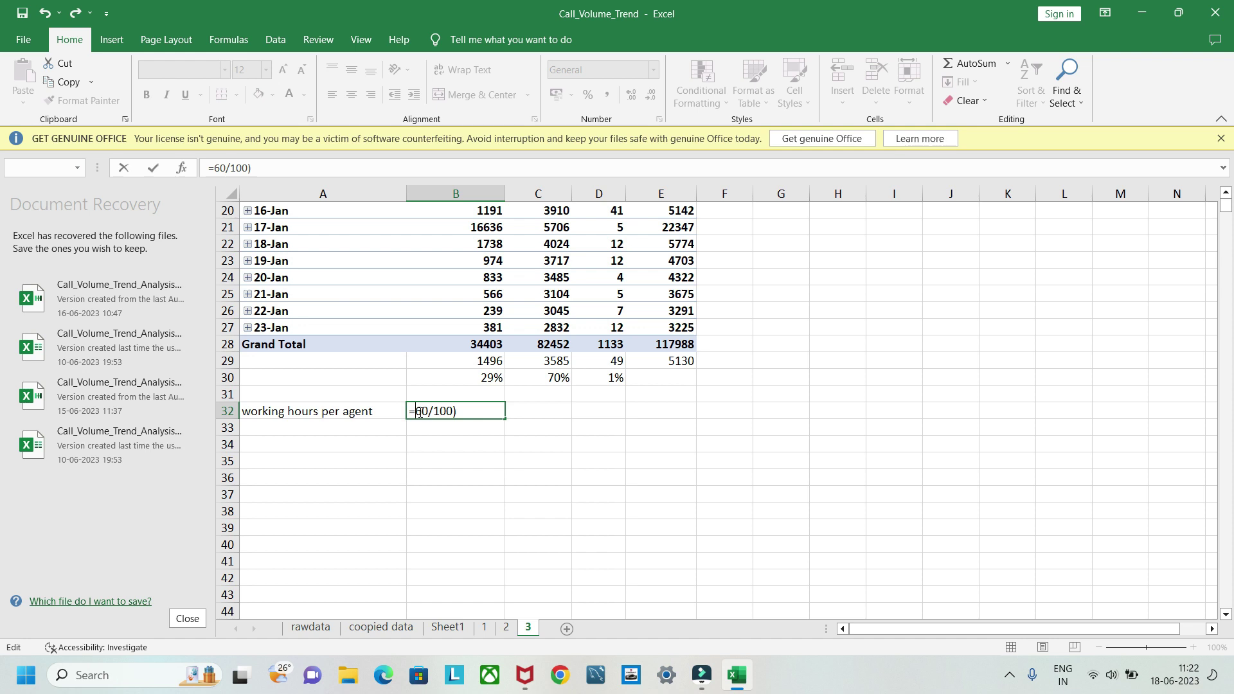
text(()
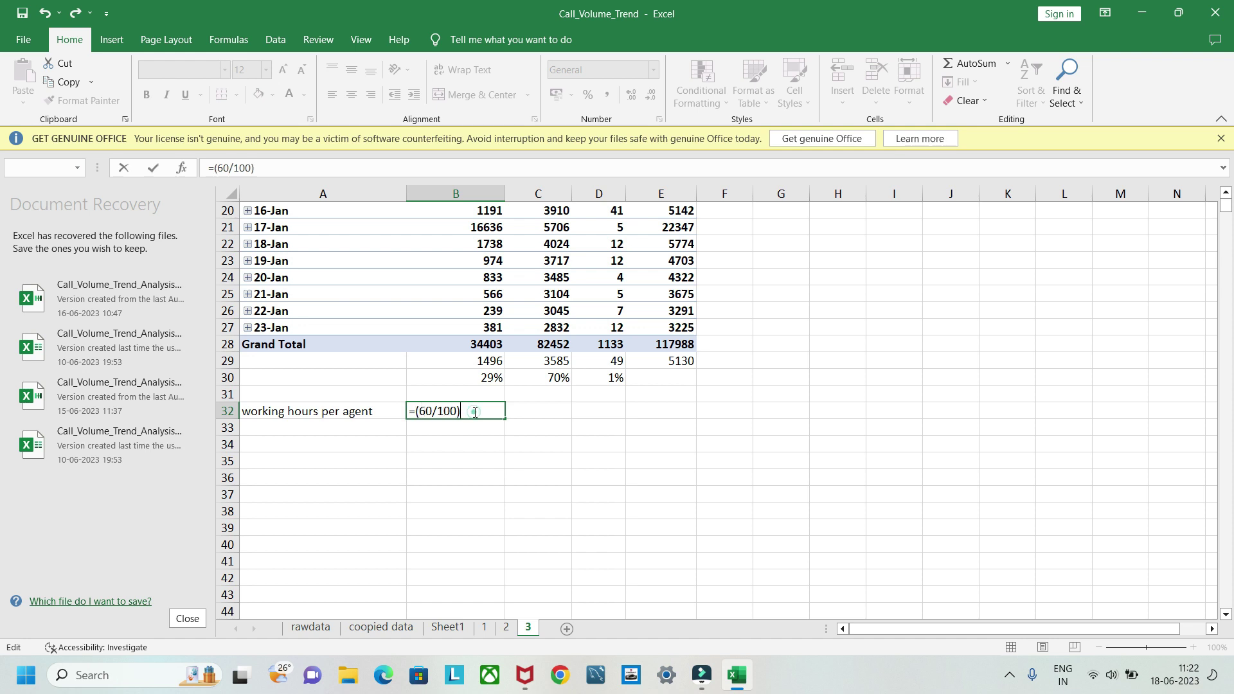
text(*)
key(Return)
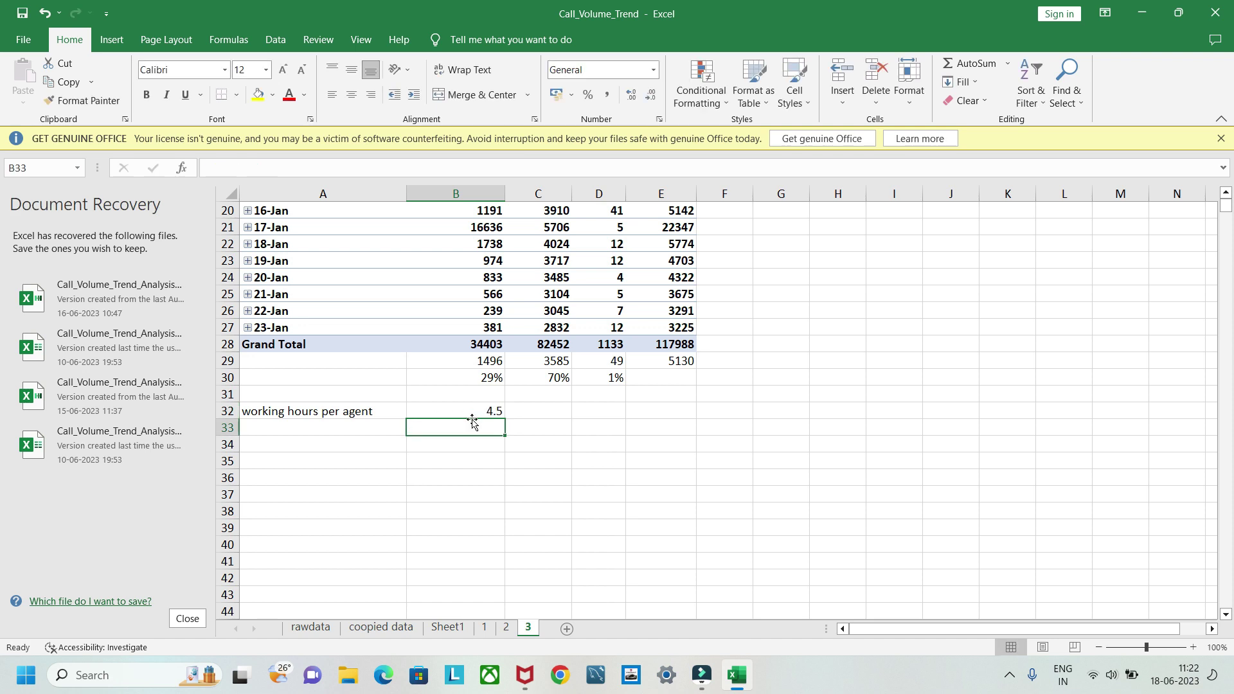
Step: Check the 4.5 working-hours formula in B32 and select A33
click(325, 424)
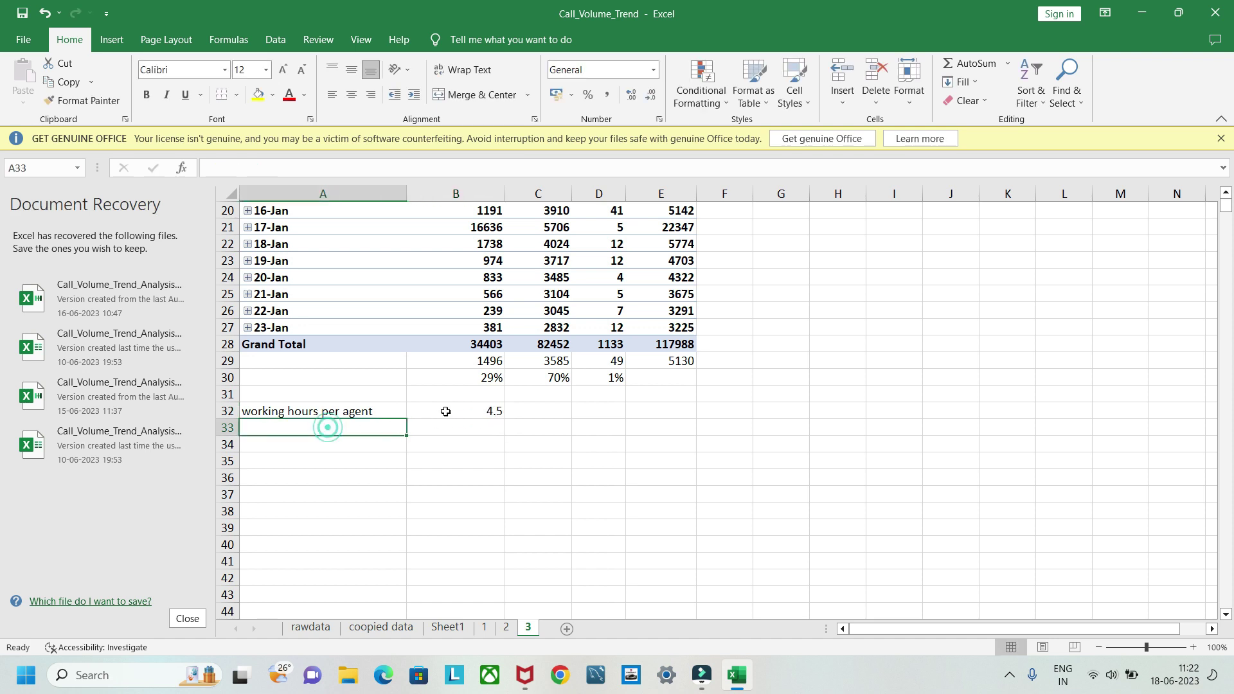
click(467, 413)
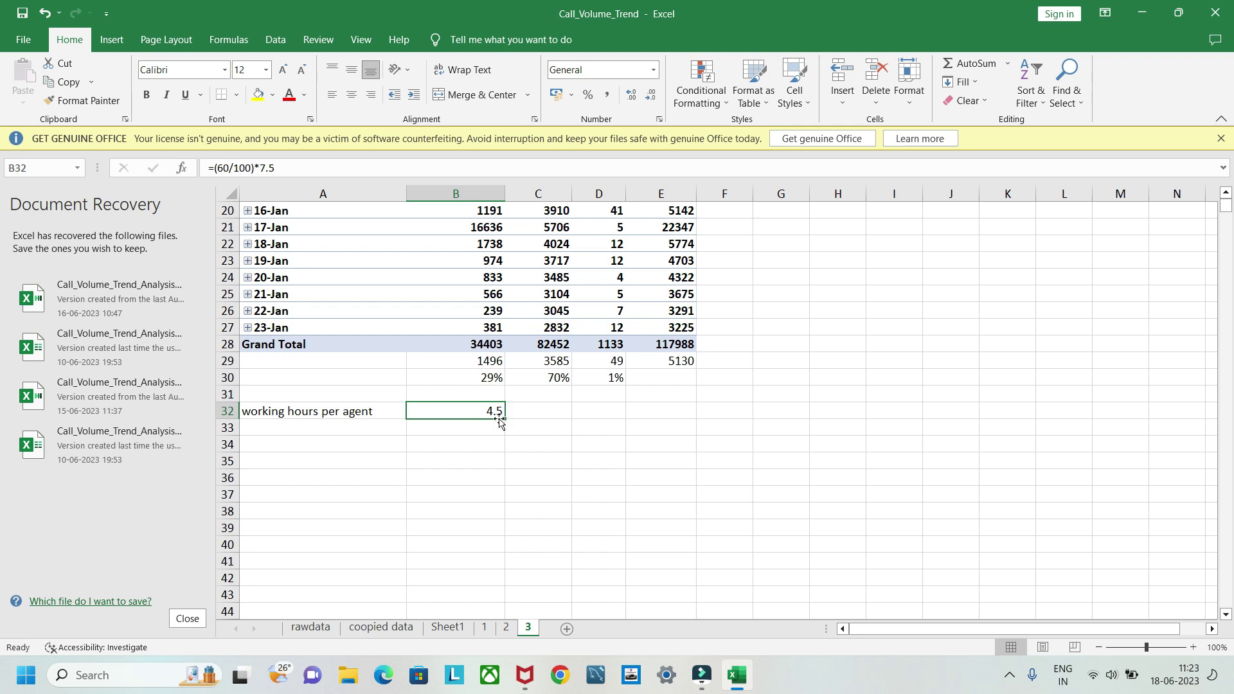
scroll(533, 265, up, 2)
scroll(545, 350, down, 1)
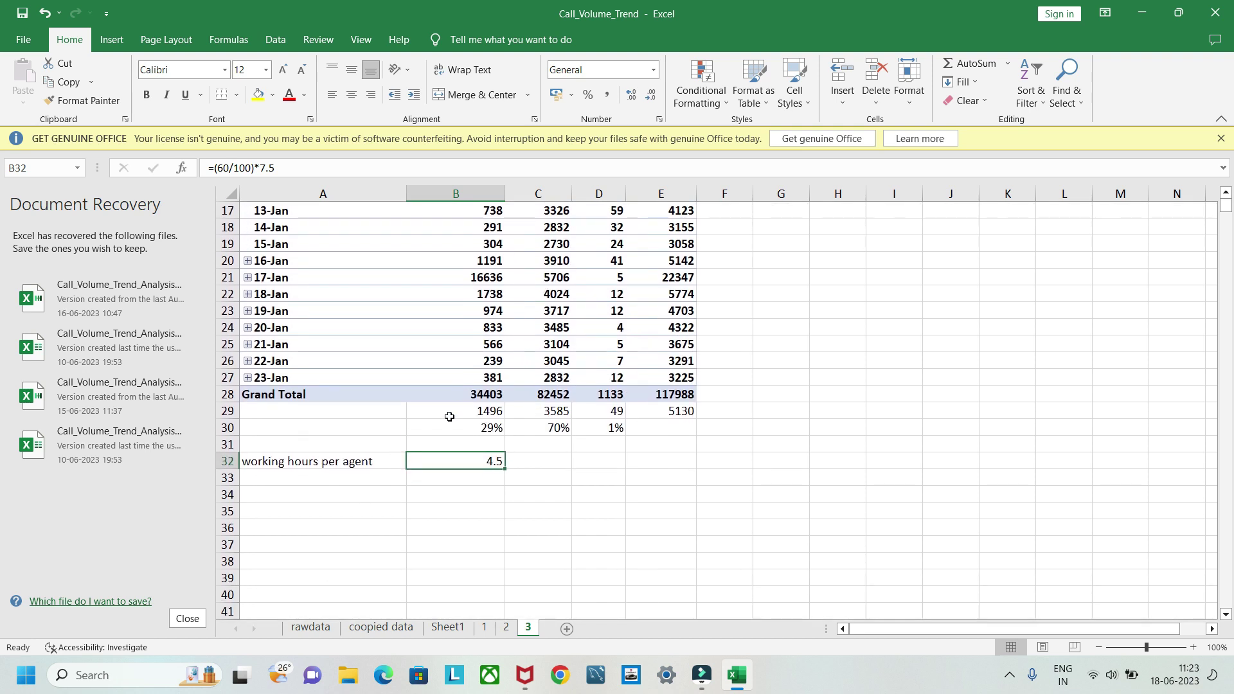
click(358, 486)
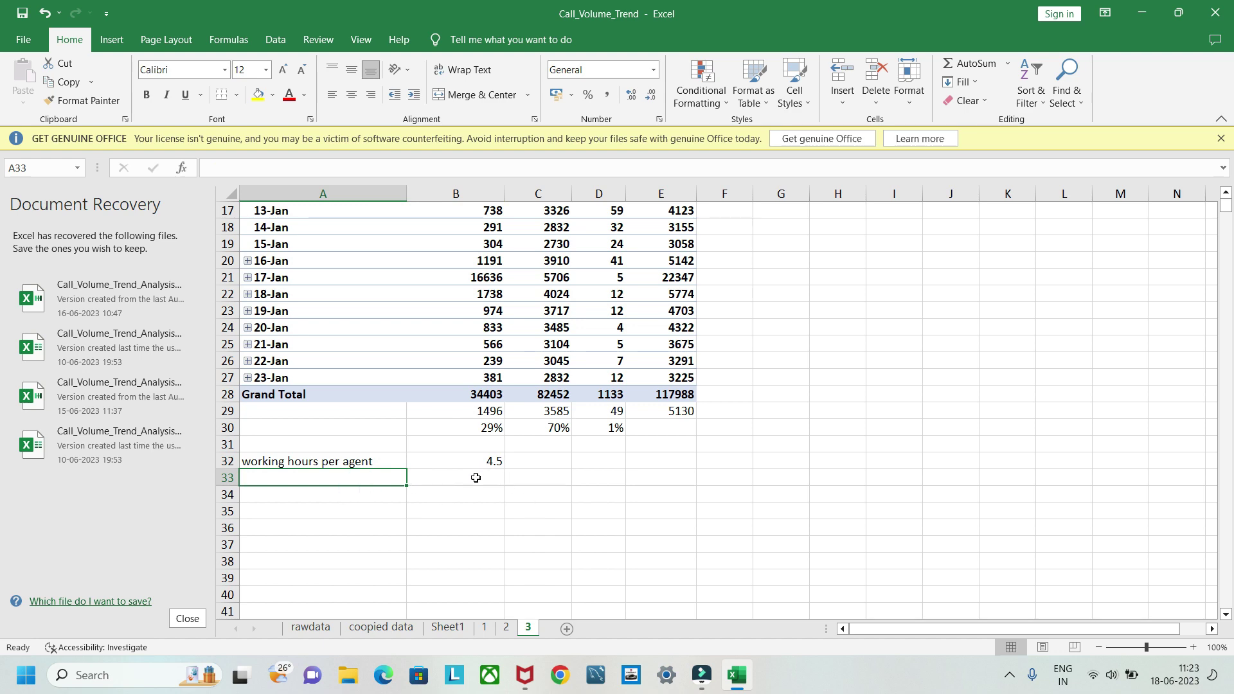
Step: Look up the average call time grand total on Sheet1's pivot and come back to sheet 3
click(444, 628)
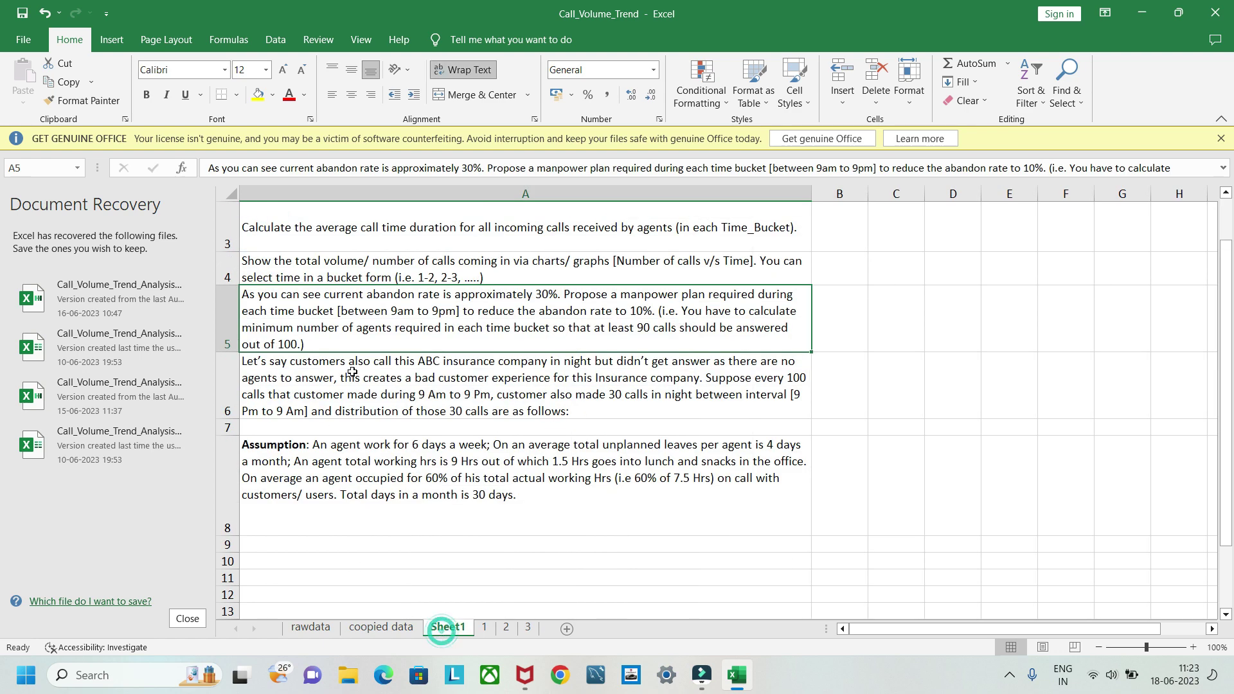
scroll(353, 372, up, 1)
scroll(352, 372, down, 1)
click(485, 628)
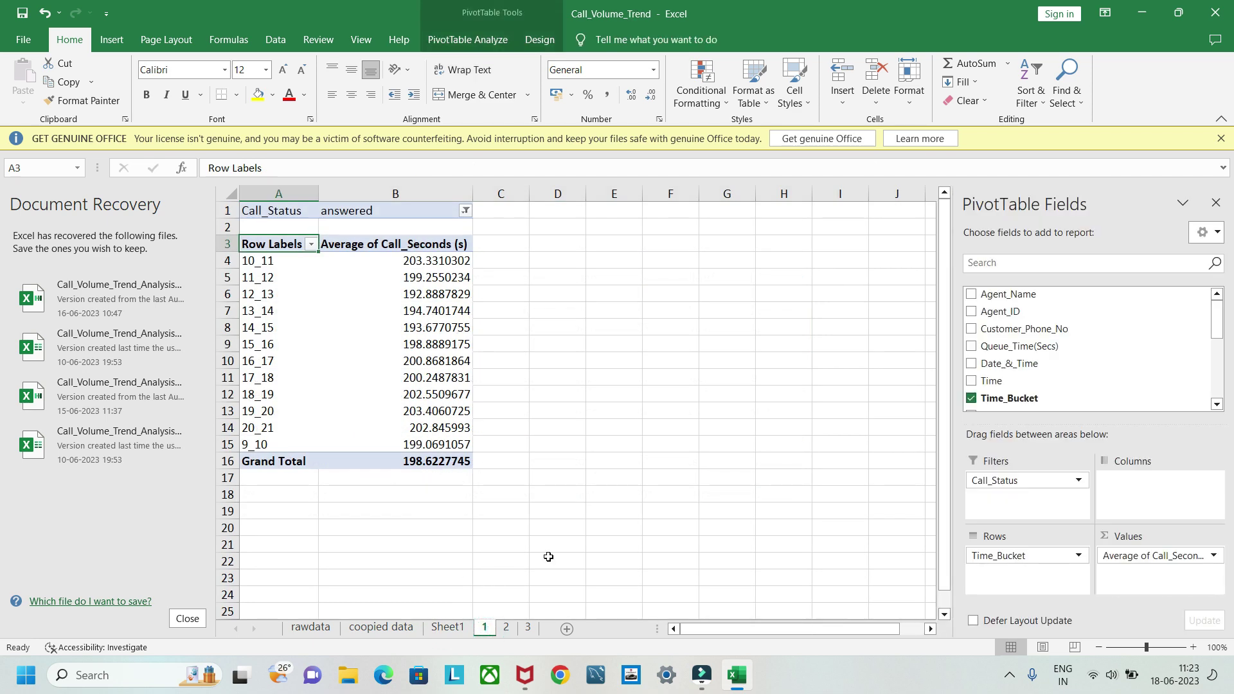
click(528, 628)
Step: Label A33 'Average call duration' and enter 198.62 in B33
click(327, 480)
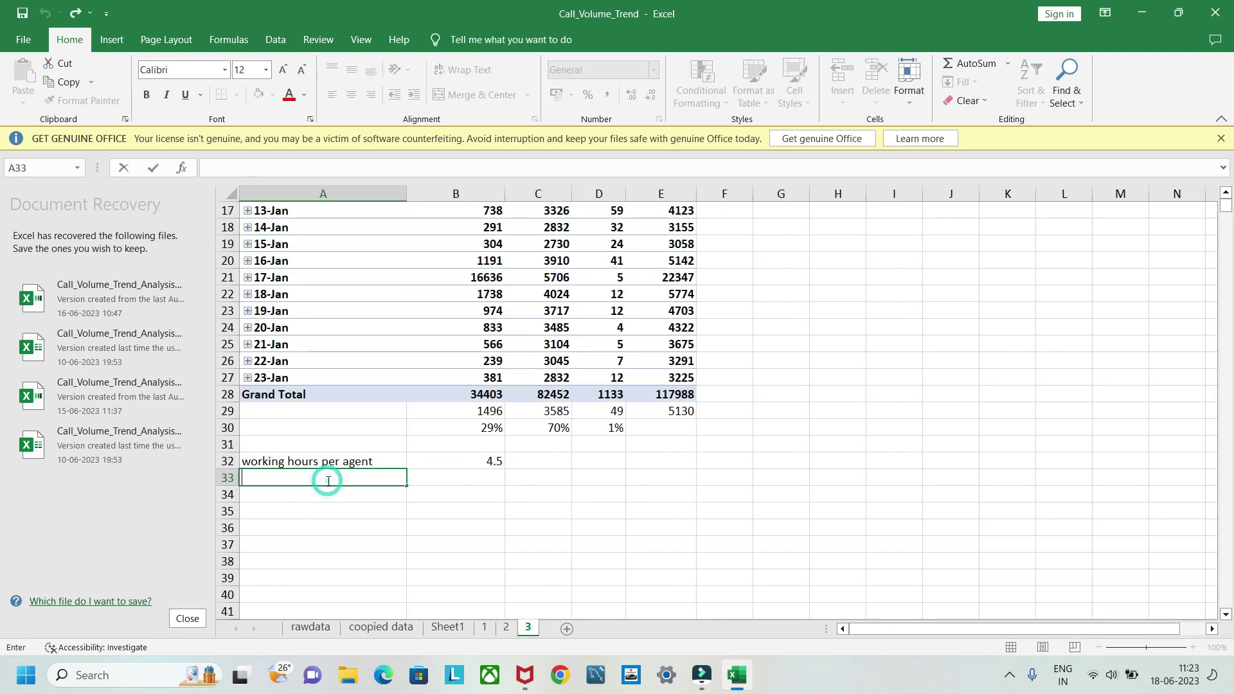
text(Averga)
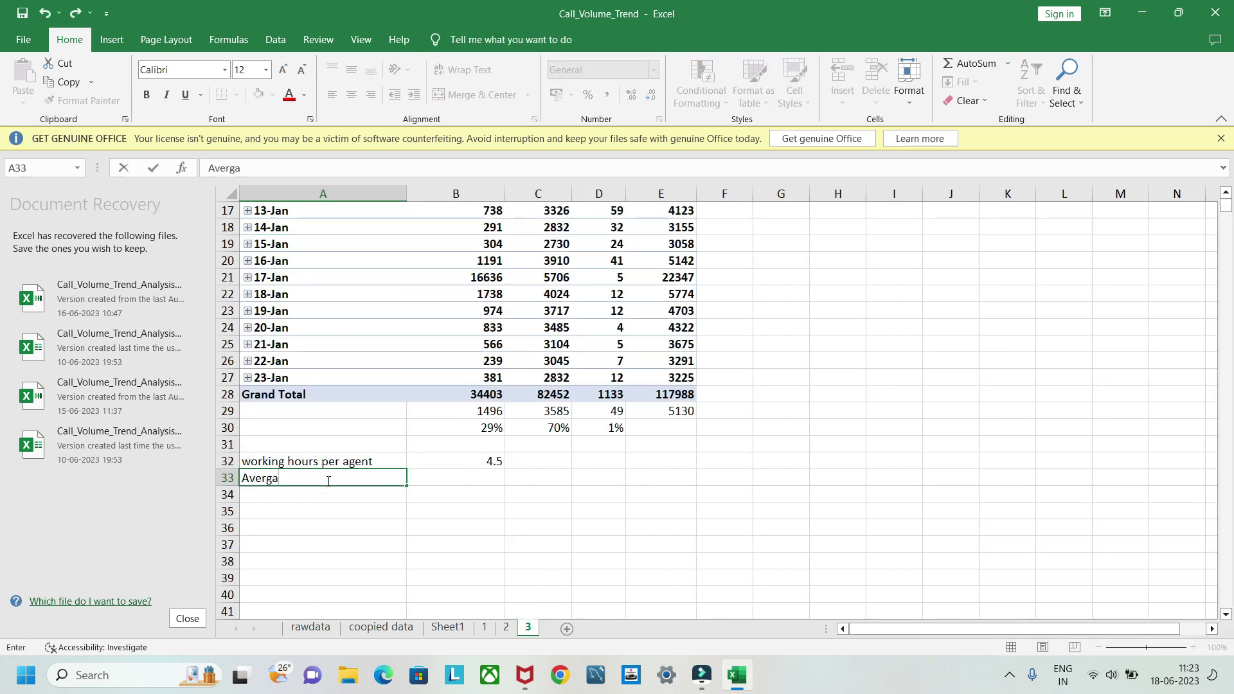
key(BackSpace)
key(BackSpace)
text(age call duartion)
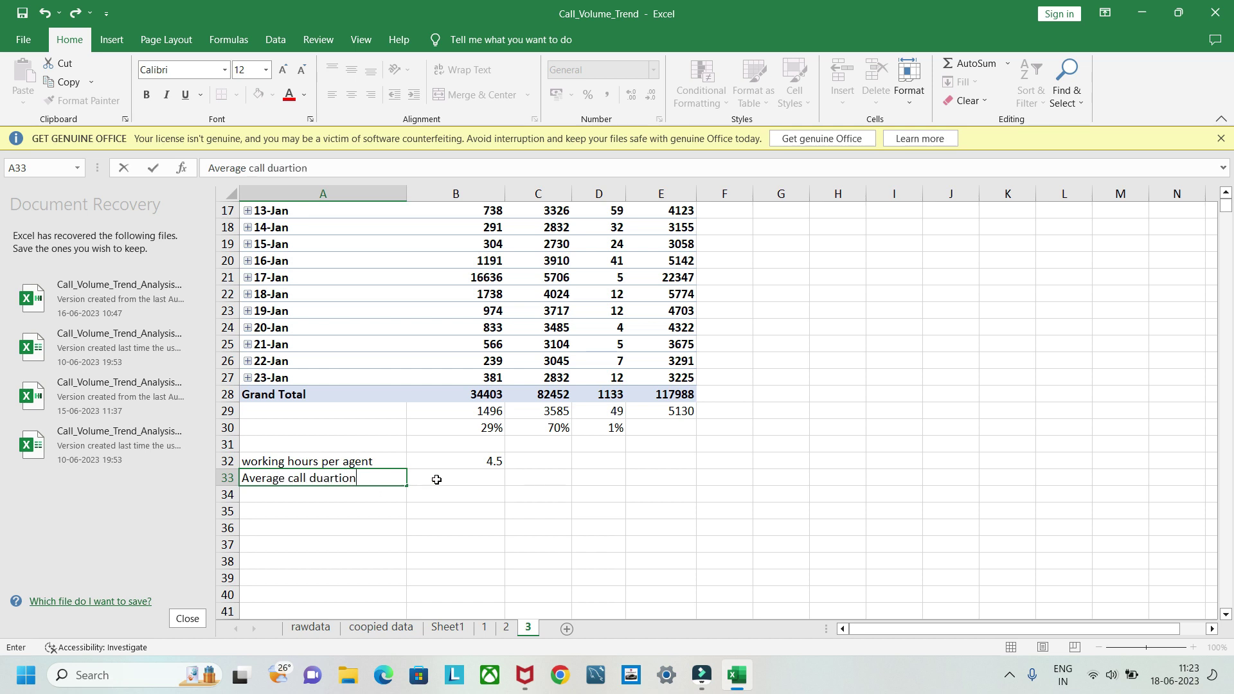
click(437, 480)
text(198.62)
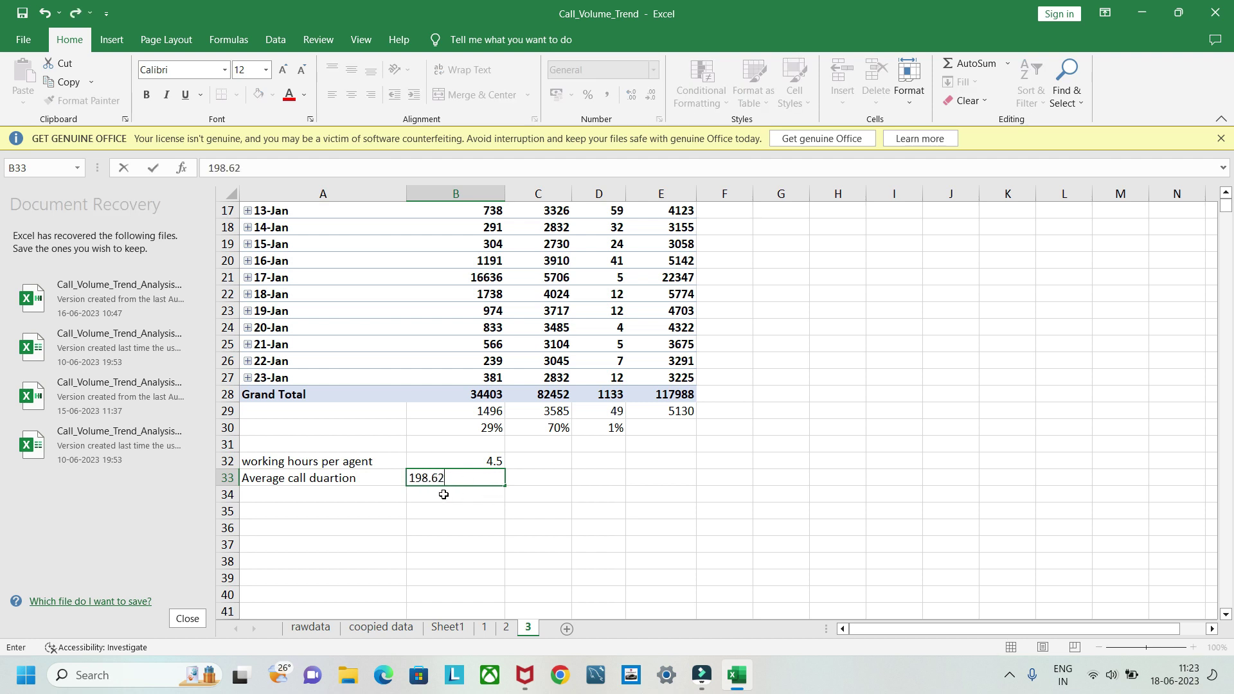
click(356, 504)
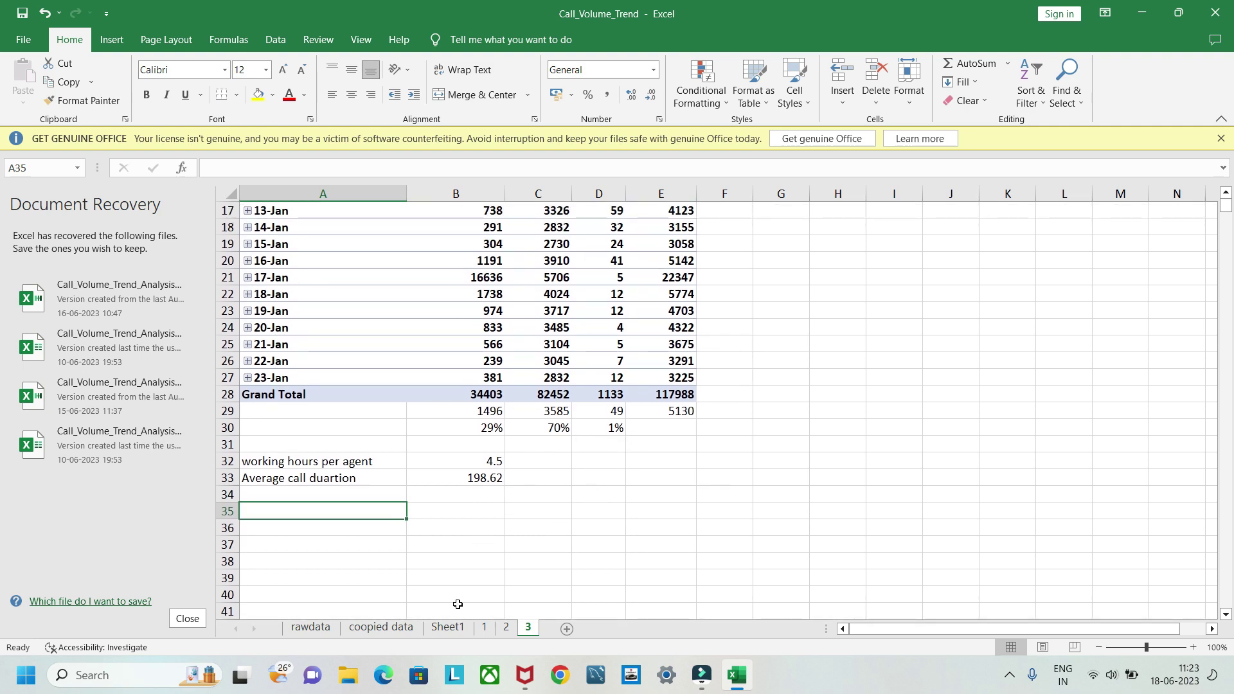
Step: Review the task text on Sheet1, then return to sheet 3
click(449, 627)
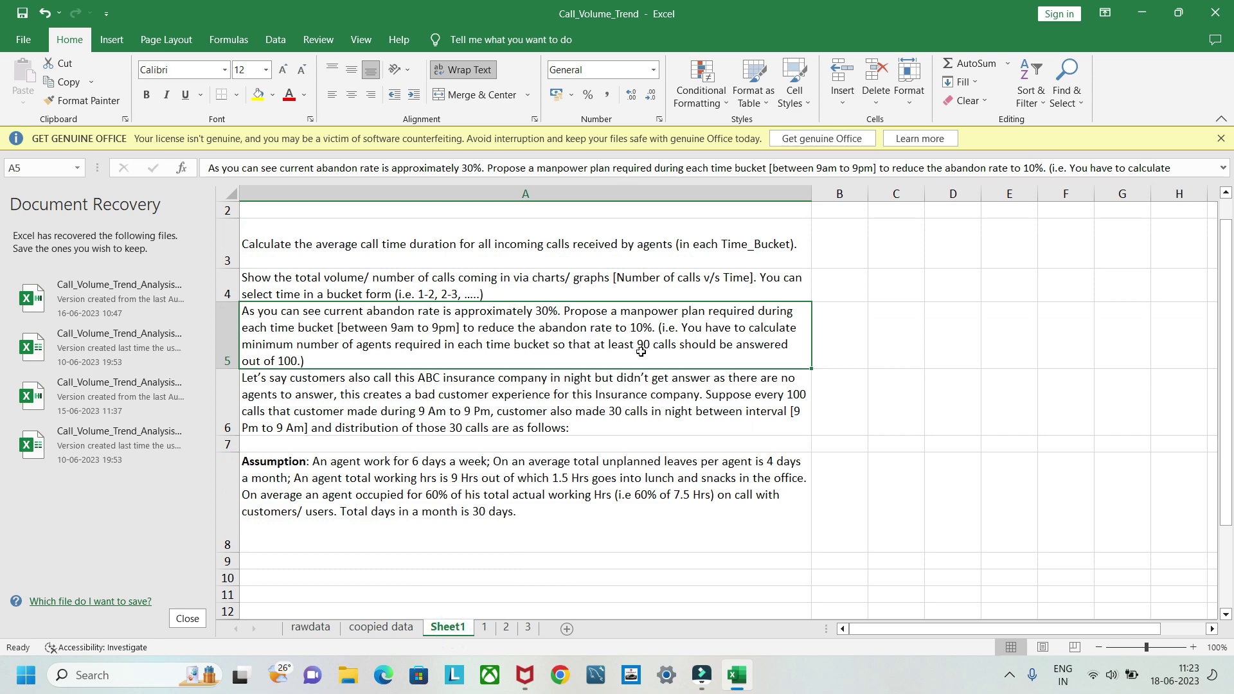
click(528, 628)
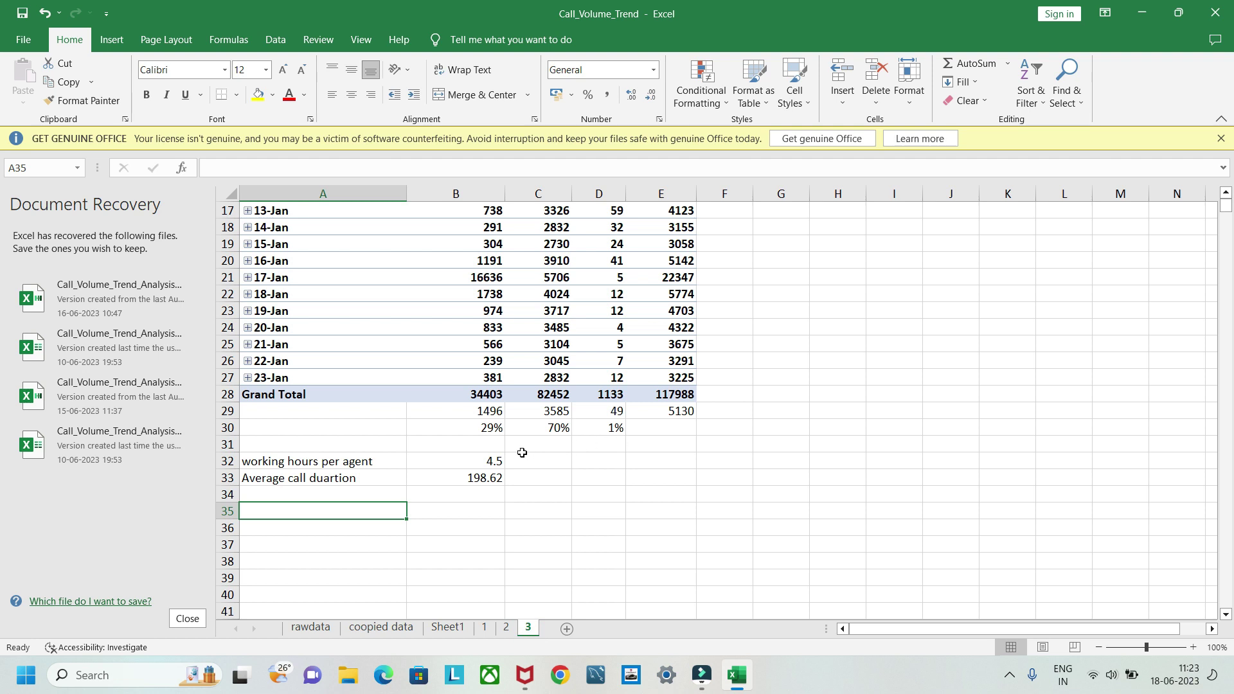
scroll(593, 444, up, 2)
scroll(594, 445, up, 3)
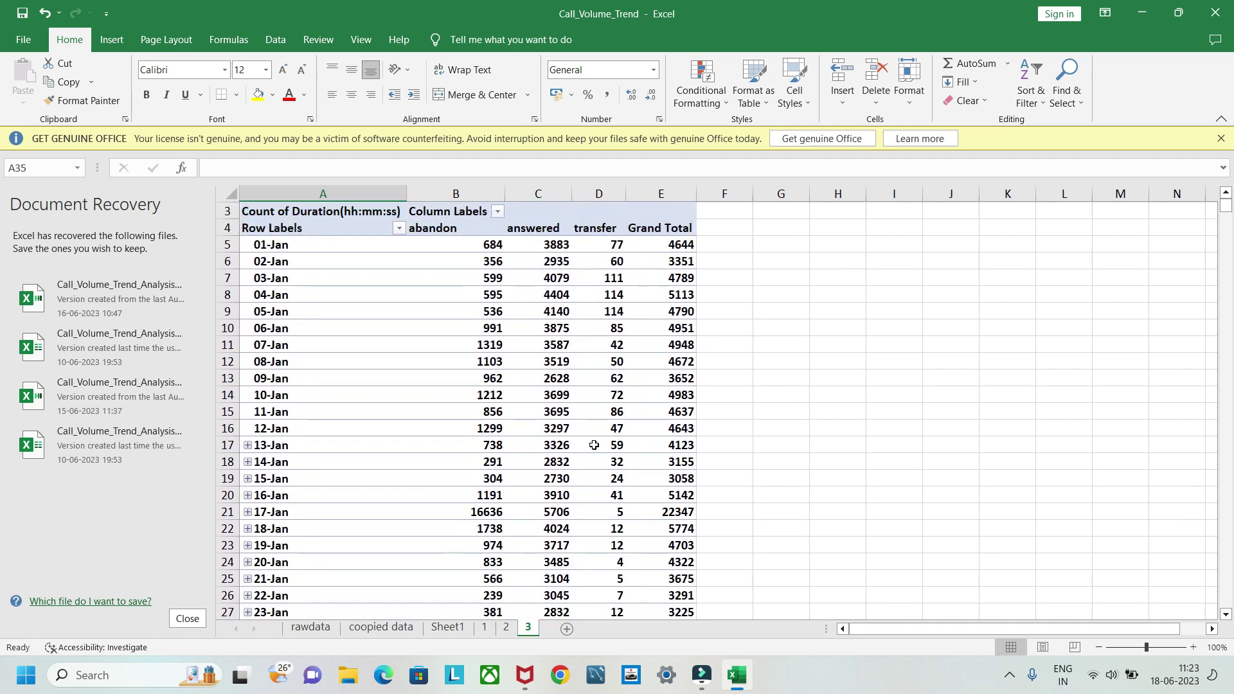
scroll(594, 445, down, 6)
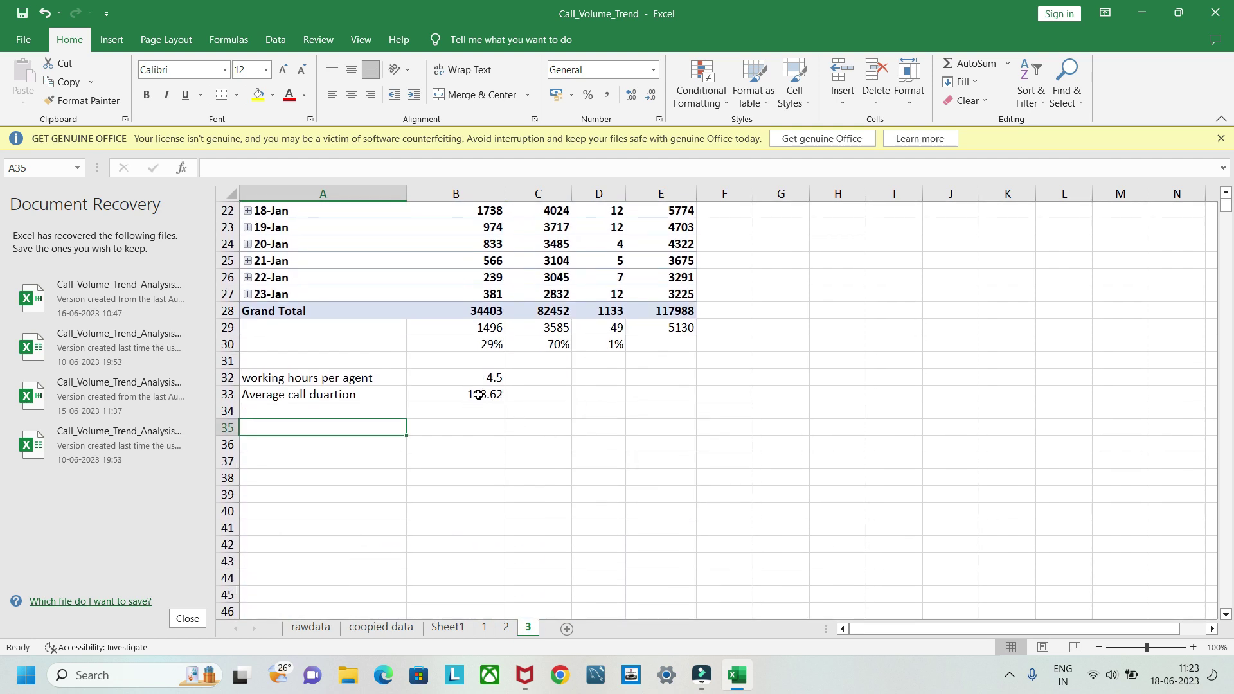
Step: Review the B33 value and C30's percentage formula, ending on cell B35
click(482, 395)
scroll(611, 395, up, 3)
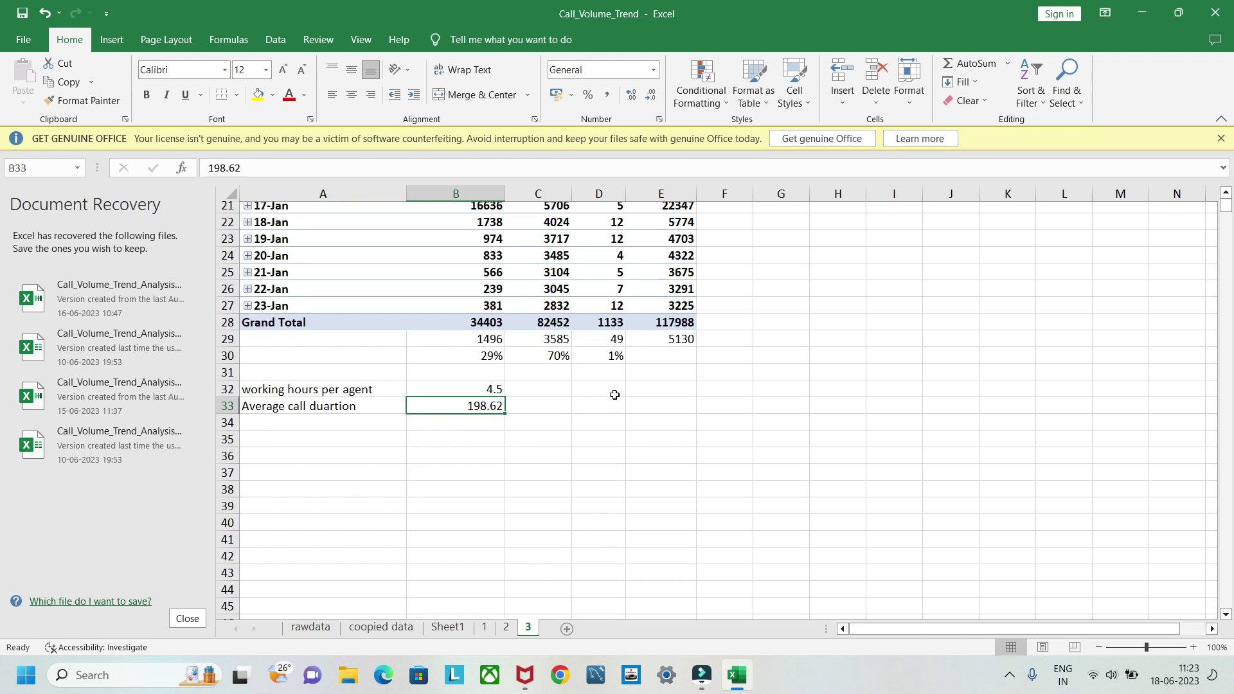
click(563, 462)
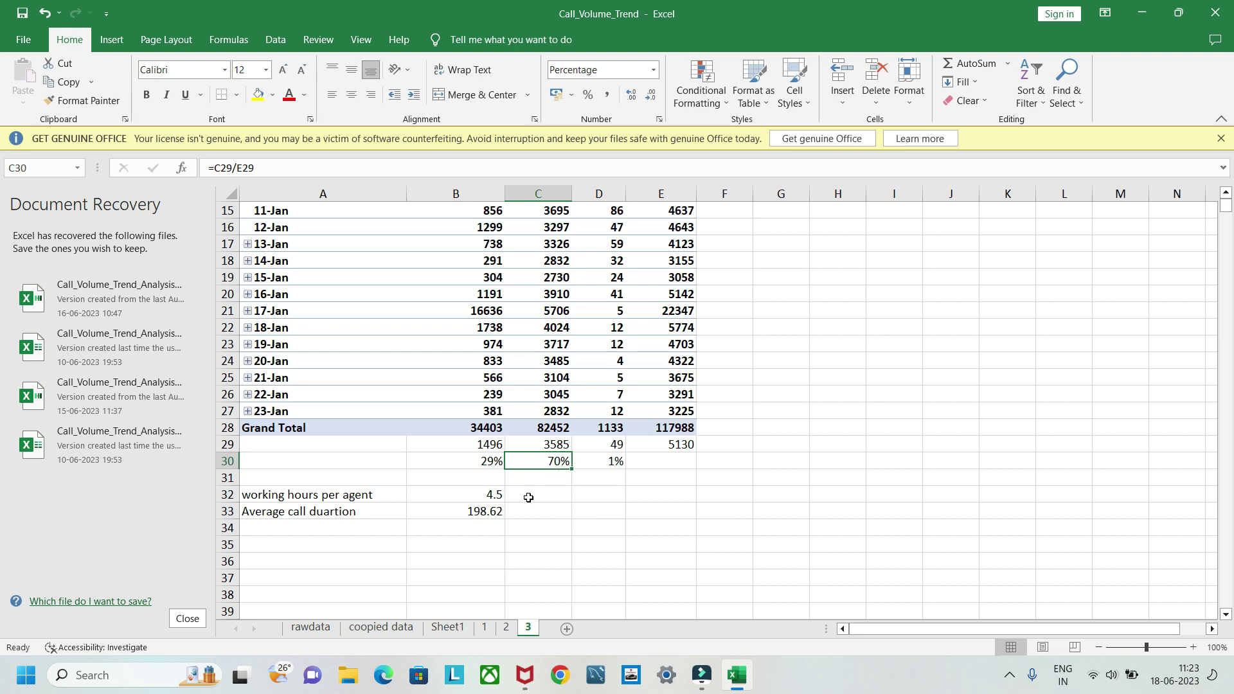
scroll(510, 528, down, 1)
click(442, 511)
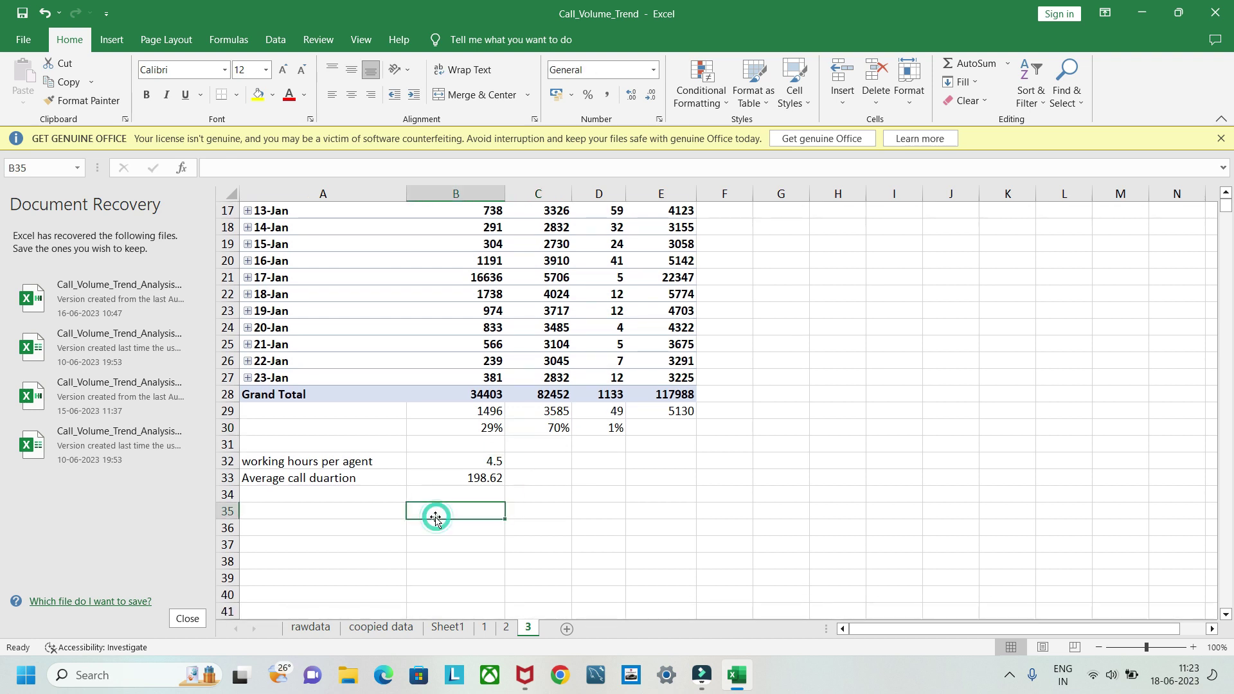
Step: Enter =E29*B33*0.9/3600 in B35, giving 254.7258322 hours
double_click(429, 515)
click(554, 427)
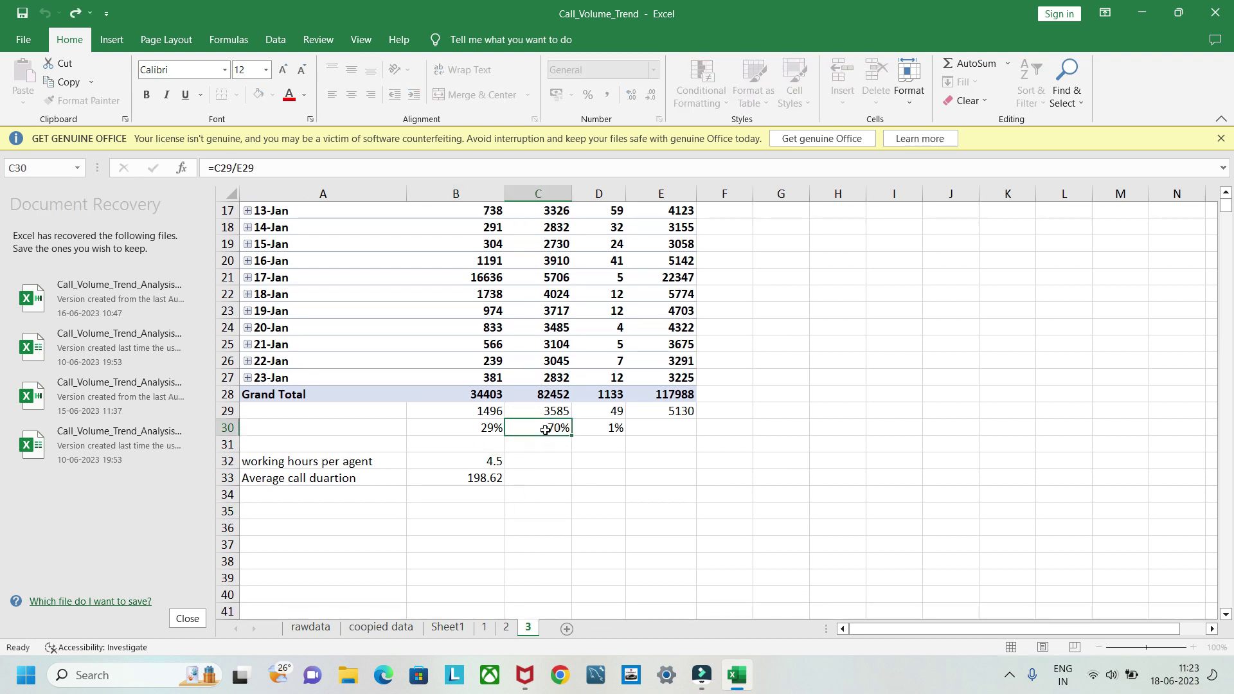
click(463, 509)
double_click(463, 509)
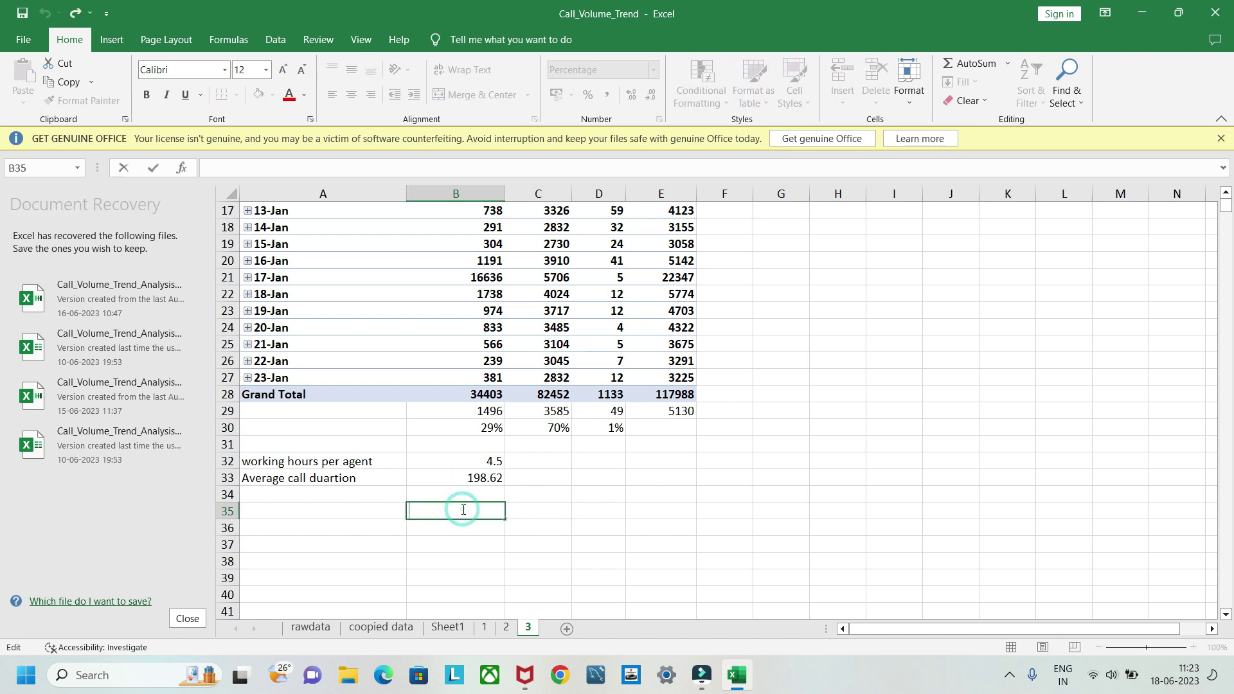
text(=)
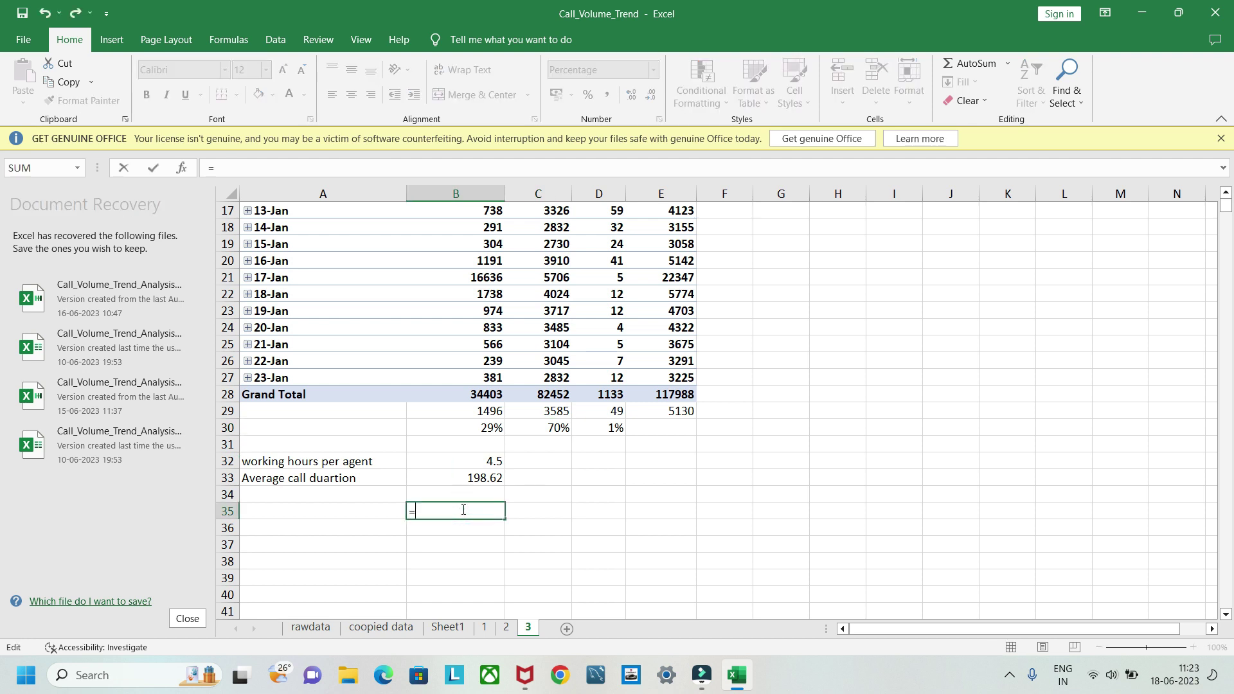
click(680, 413)
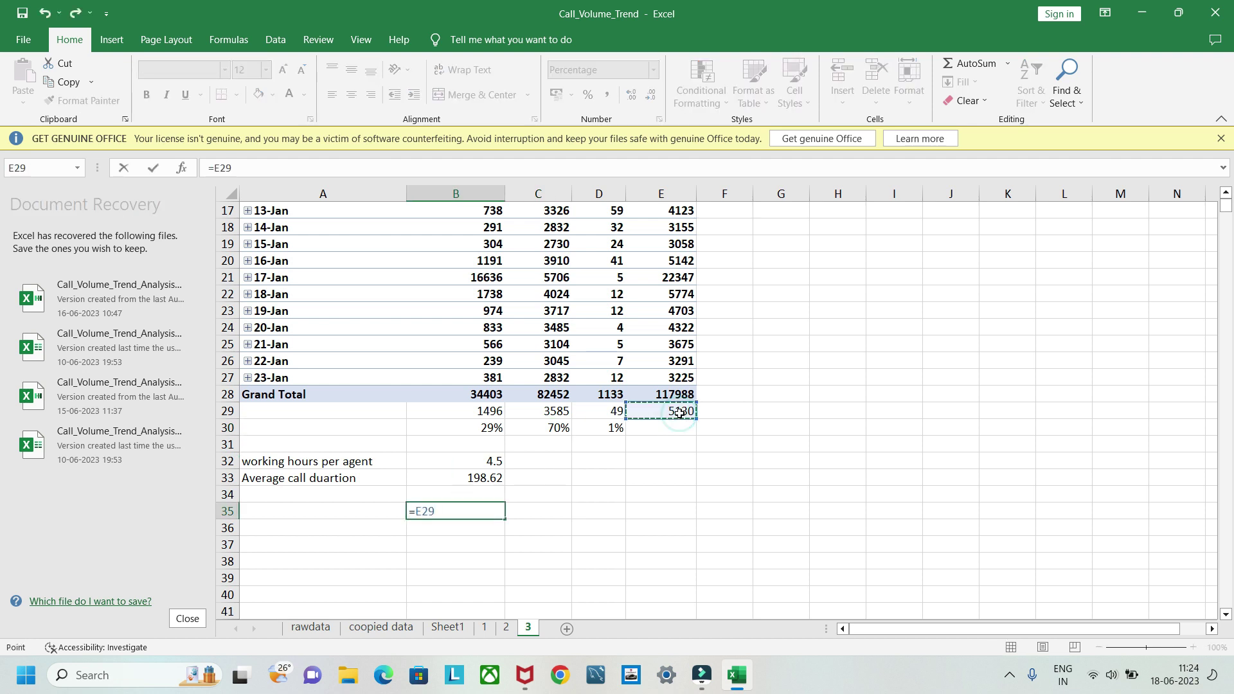
text(*)
click(479, 479)
text(*)
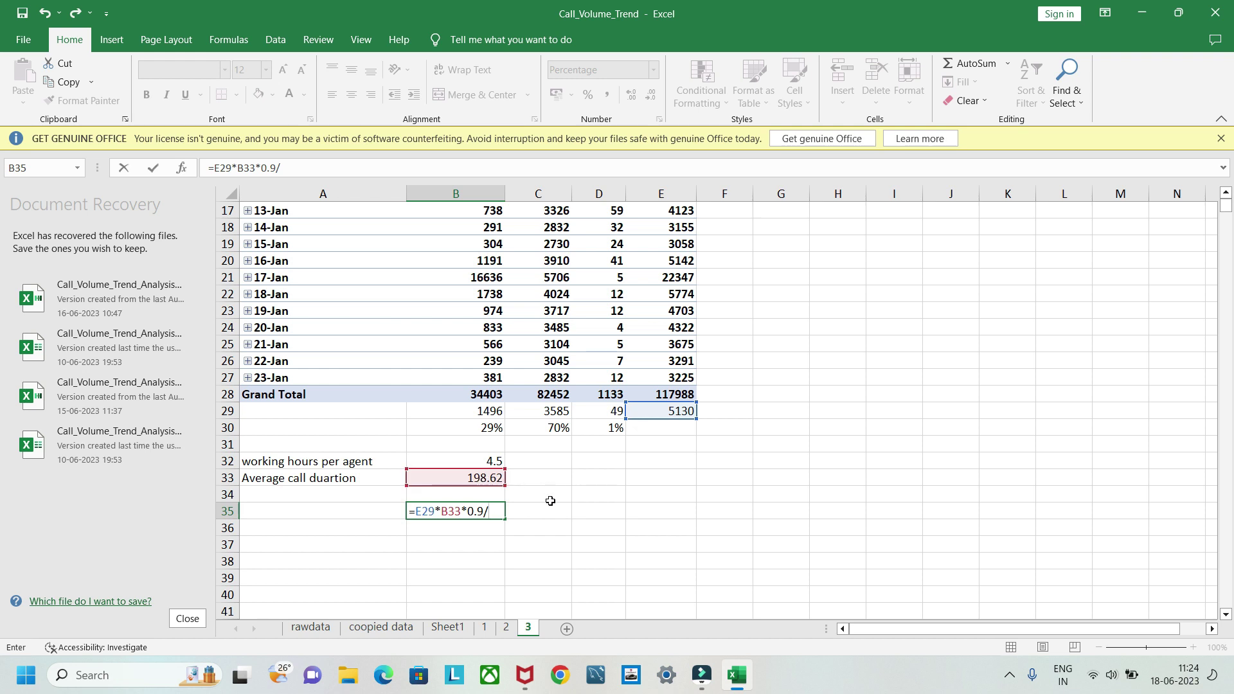
text(3600)
key(Return)
Step: Review the B35 formula alongside the C30 percentage formula
click(441, 509)
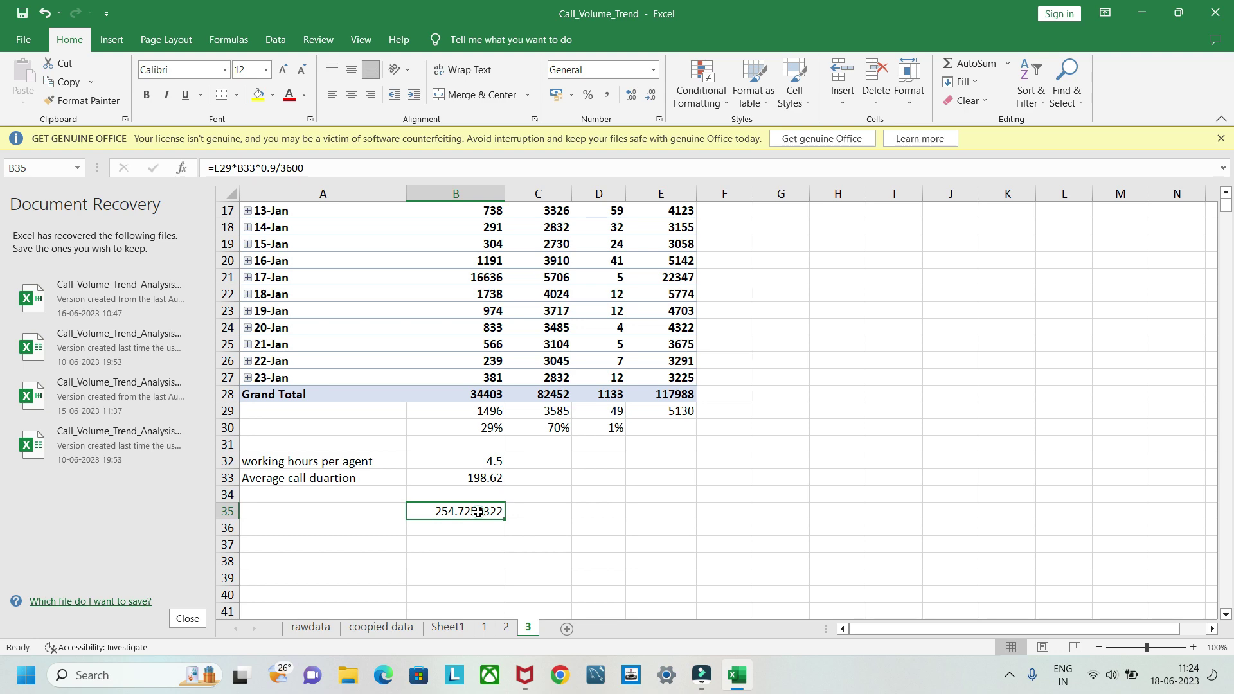
scroll(560, 516, down, 1)
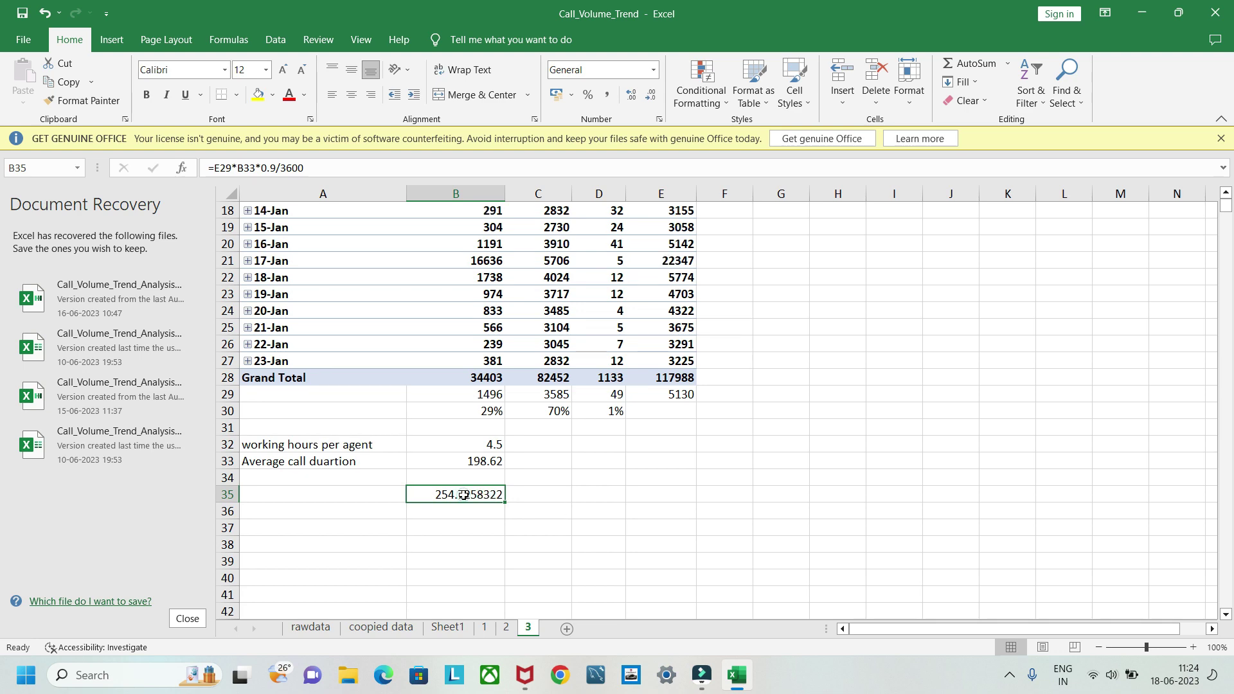
scroll(569, 402, up, 6)
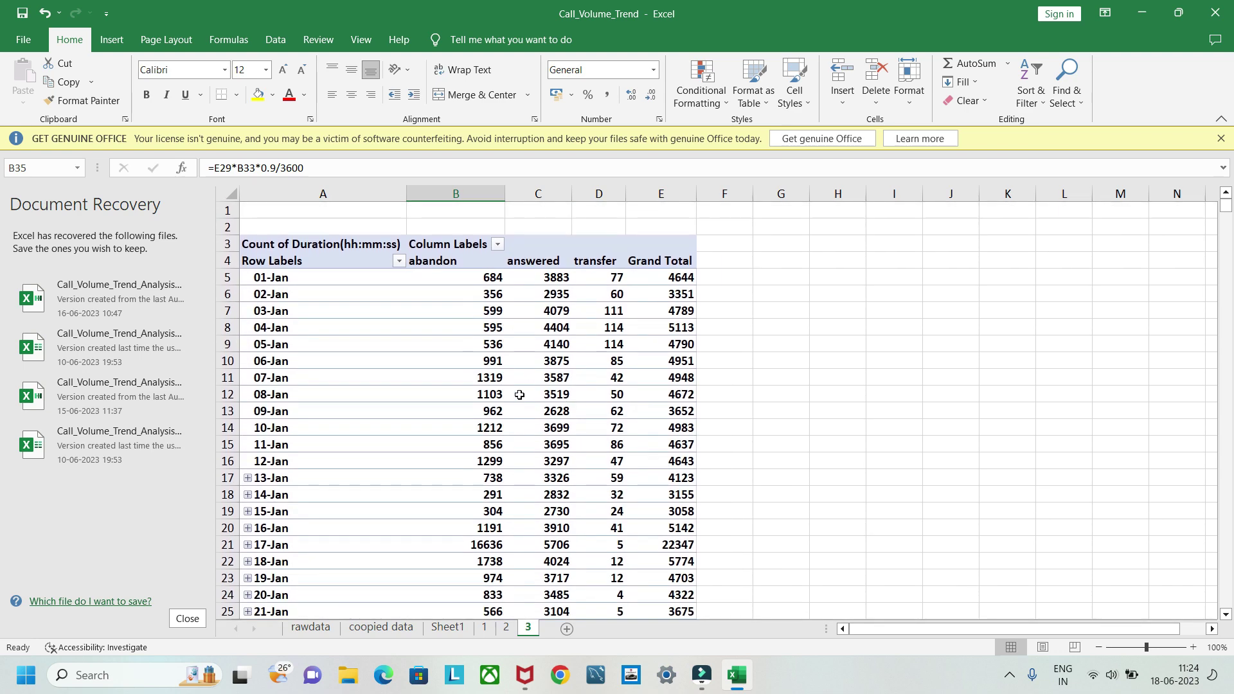
scroll(520, 399, down, 6)
click(553, 405)
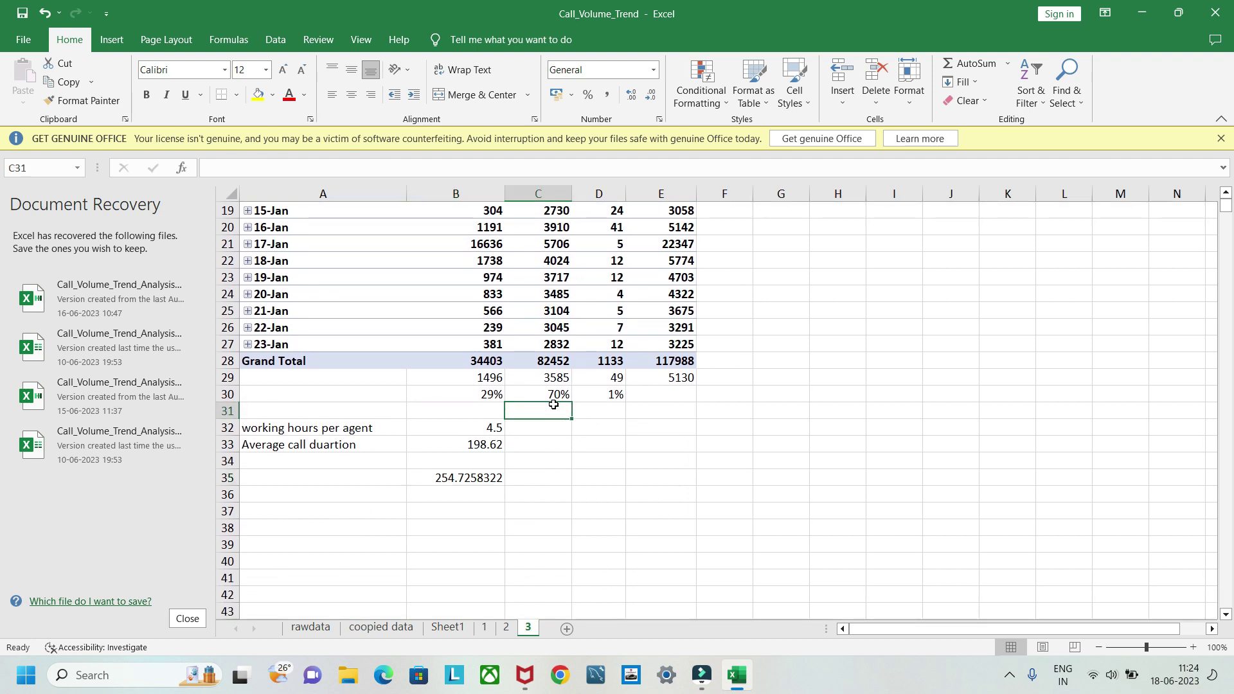
click(553, 394)
scroll(541, 396, up, 1)
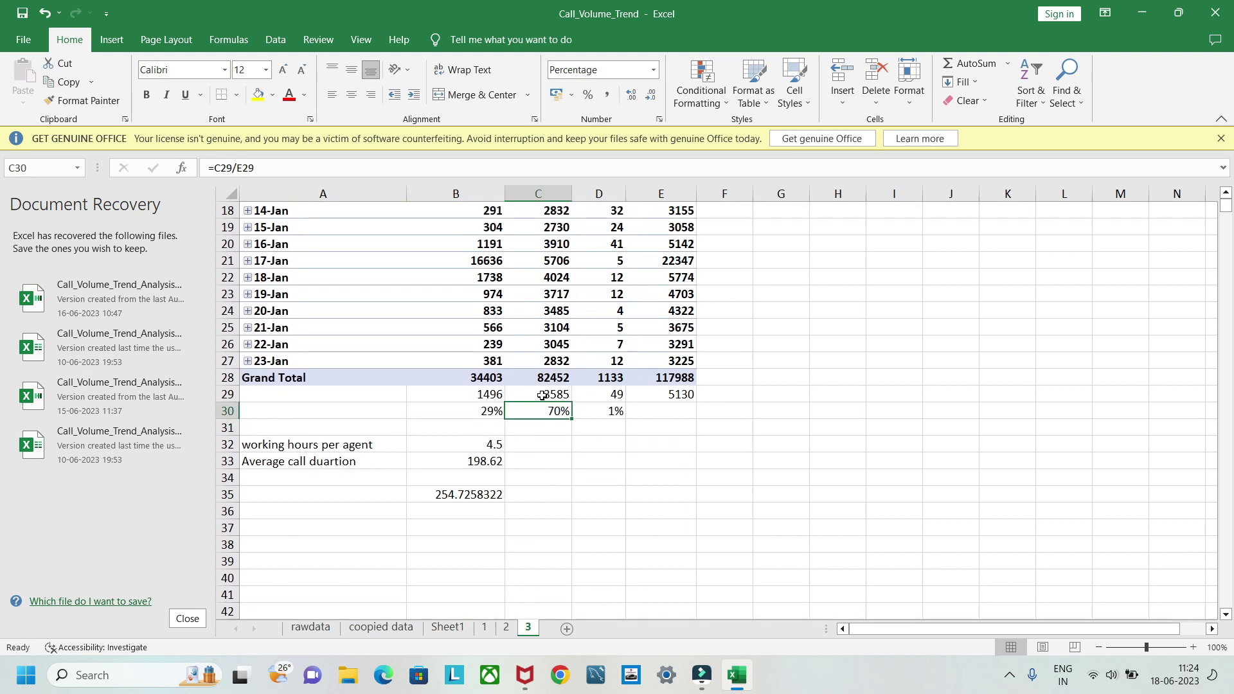
click(447, 496)
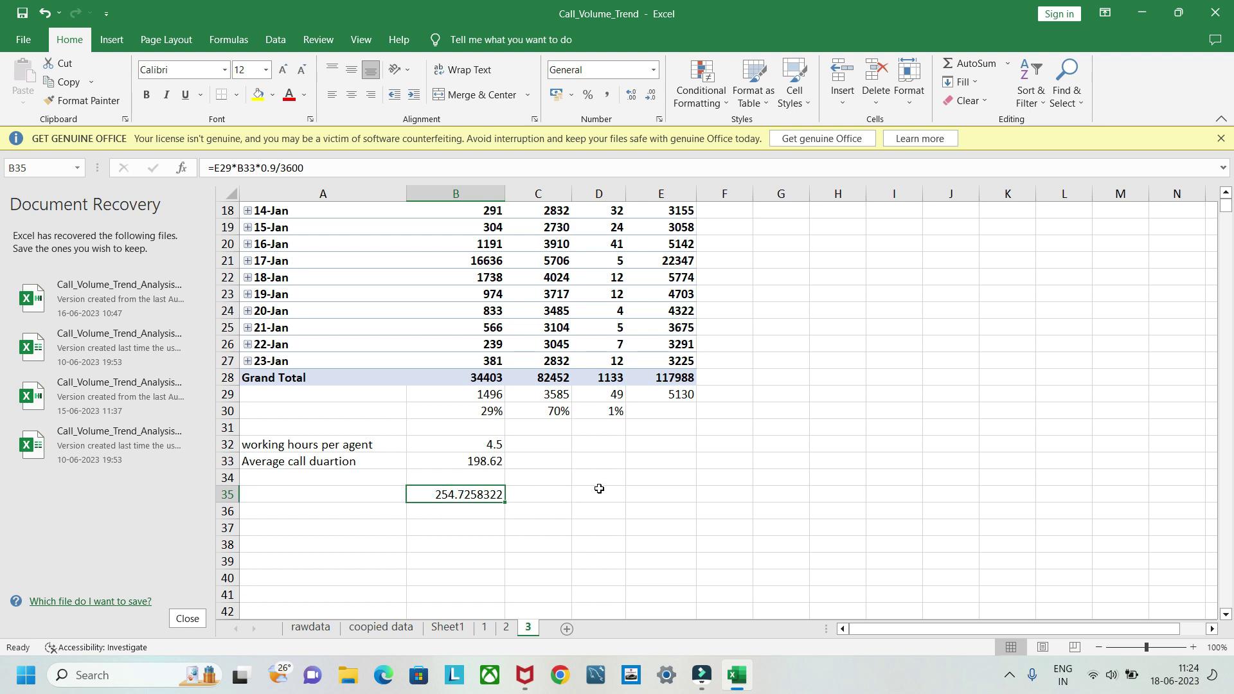
Step: Type 'For 90% hours needed' in A35 and 'no of agents needed is' in A36
click(360, 494)
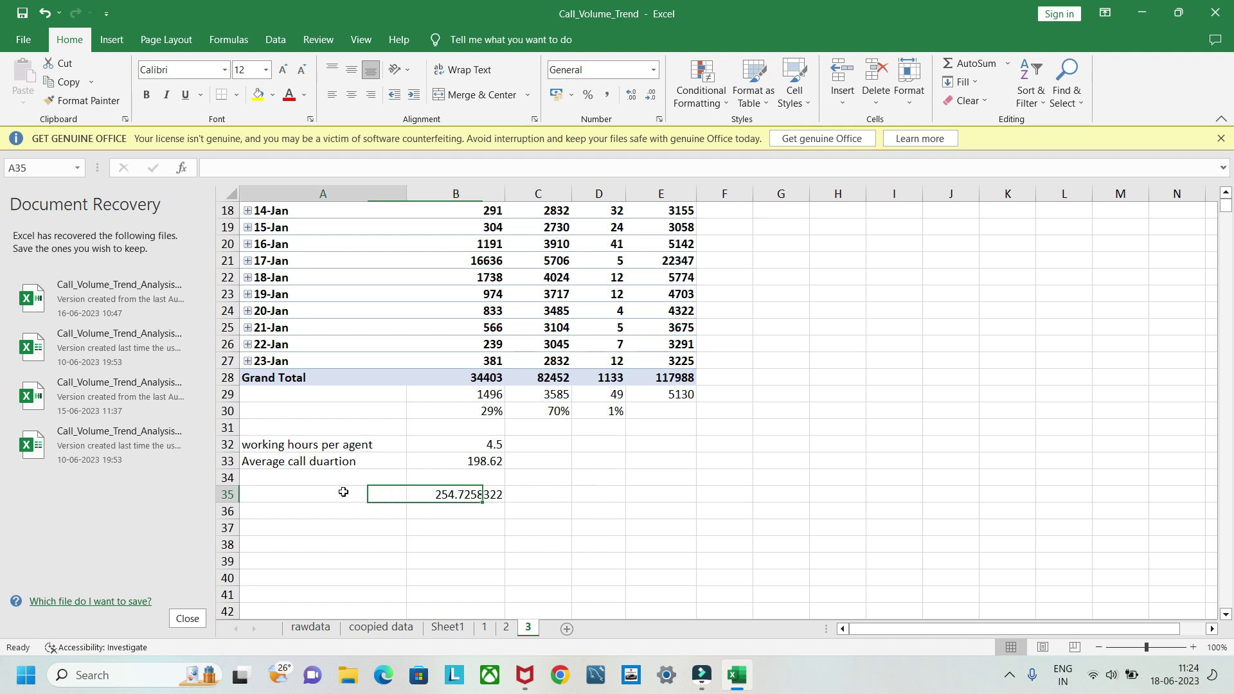
double_click(345, 492)
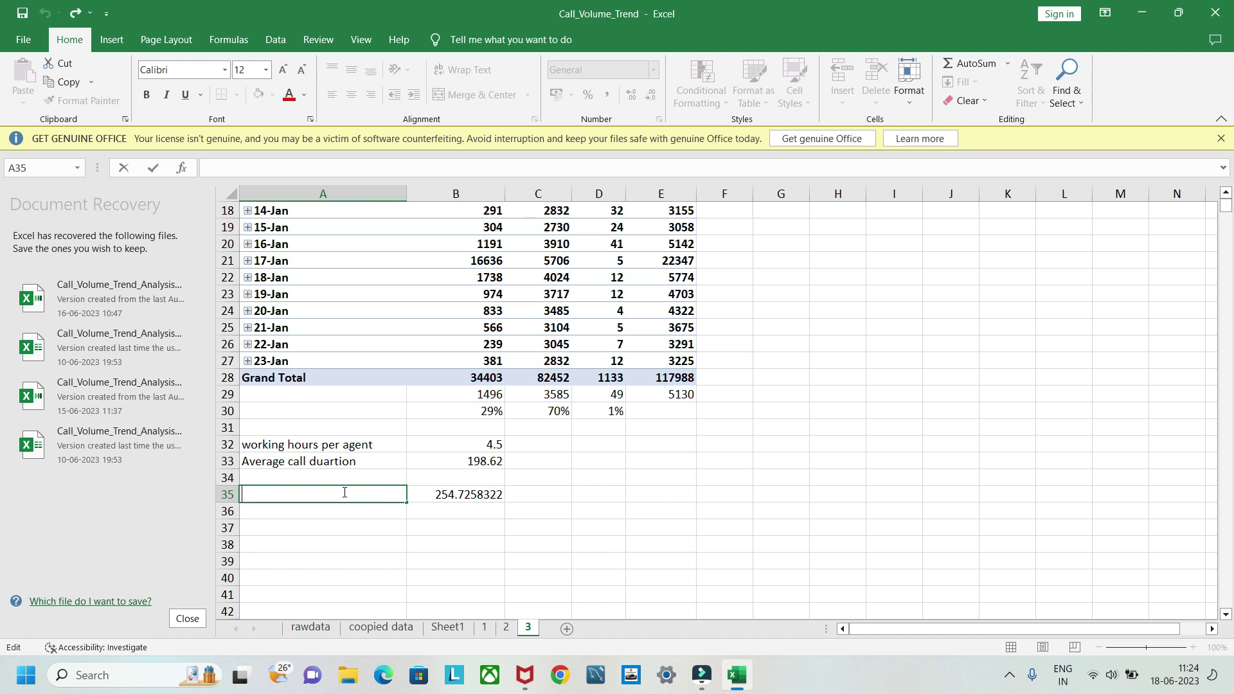
text(For 90% hours)
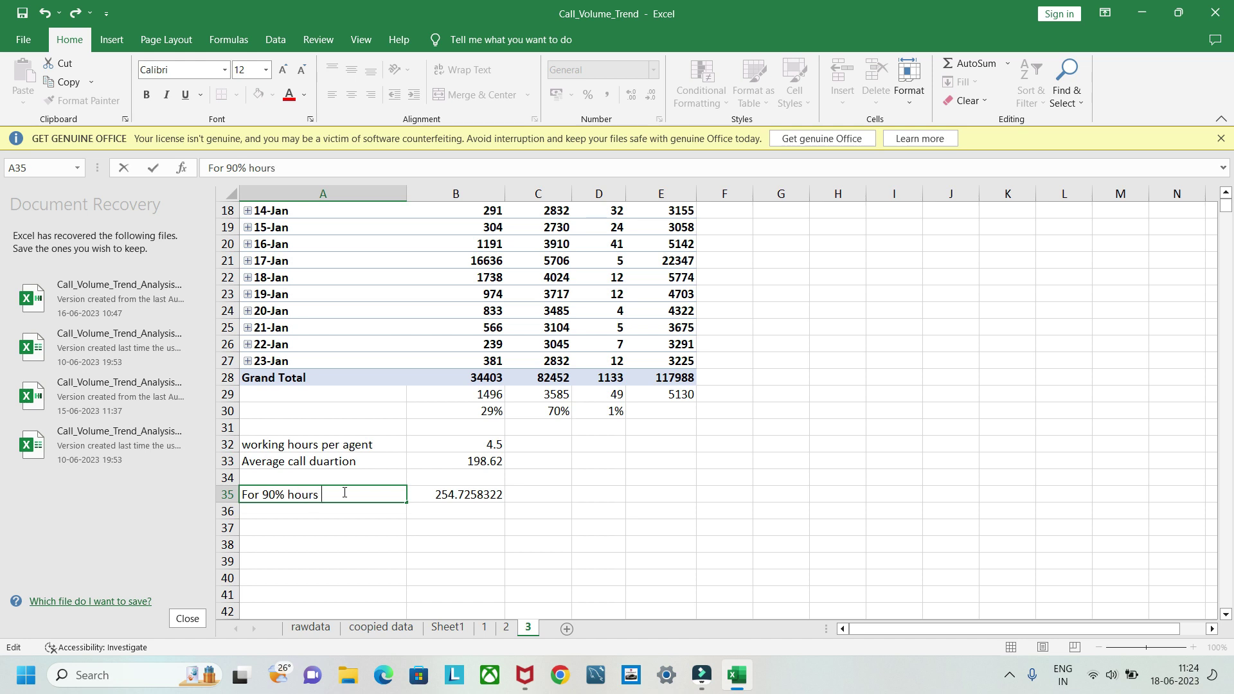
text( needed)
click(329, 512)
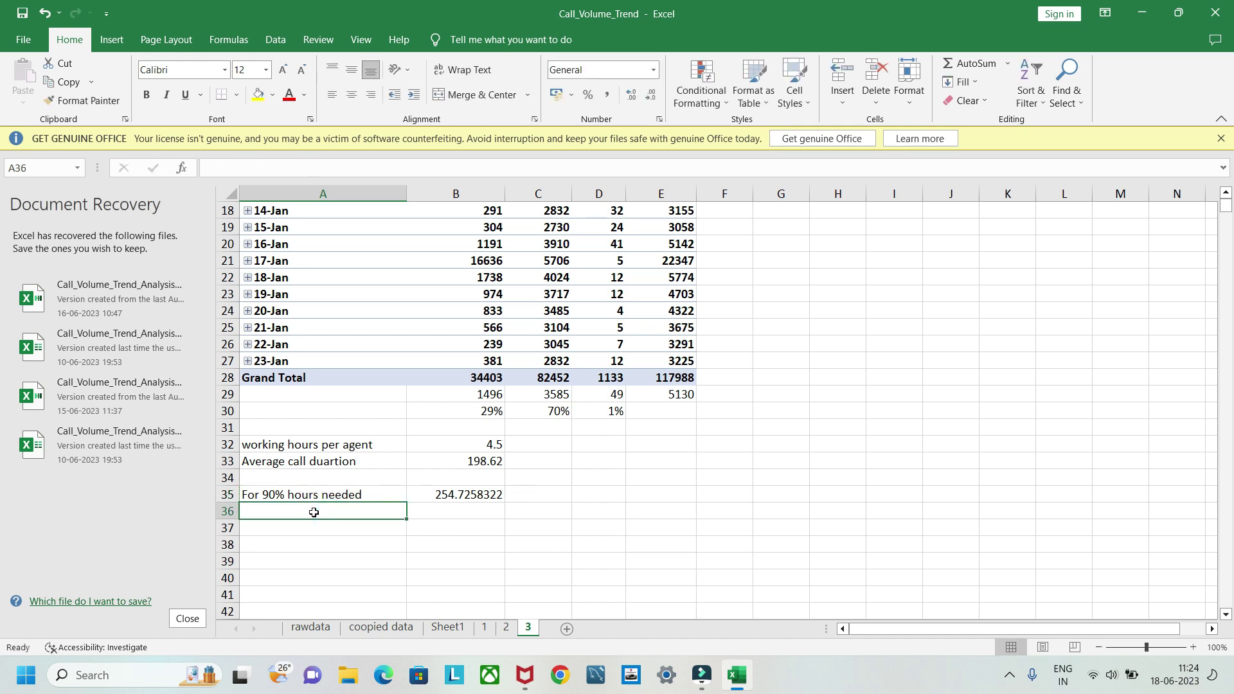
text(o )
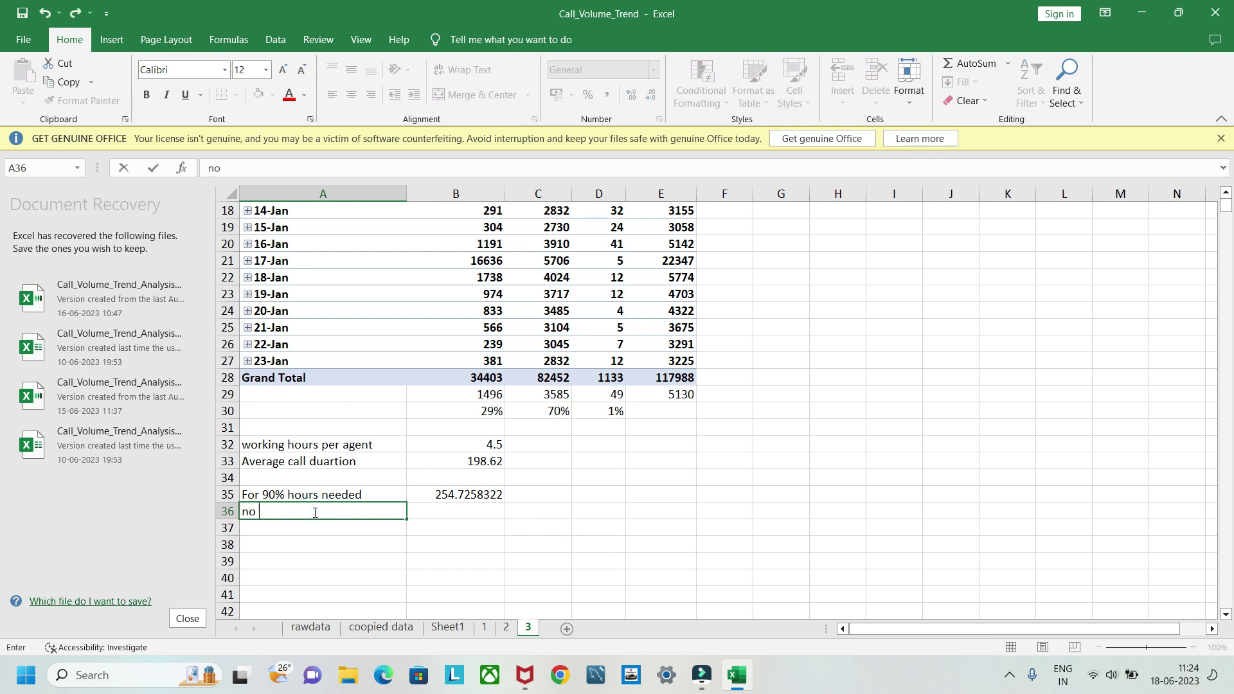
text(of agents needed is)
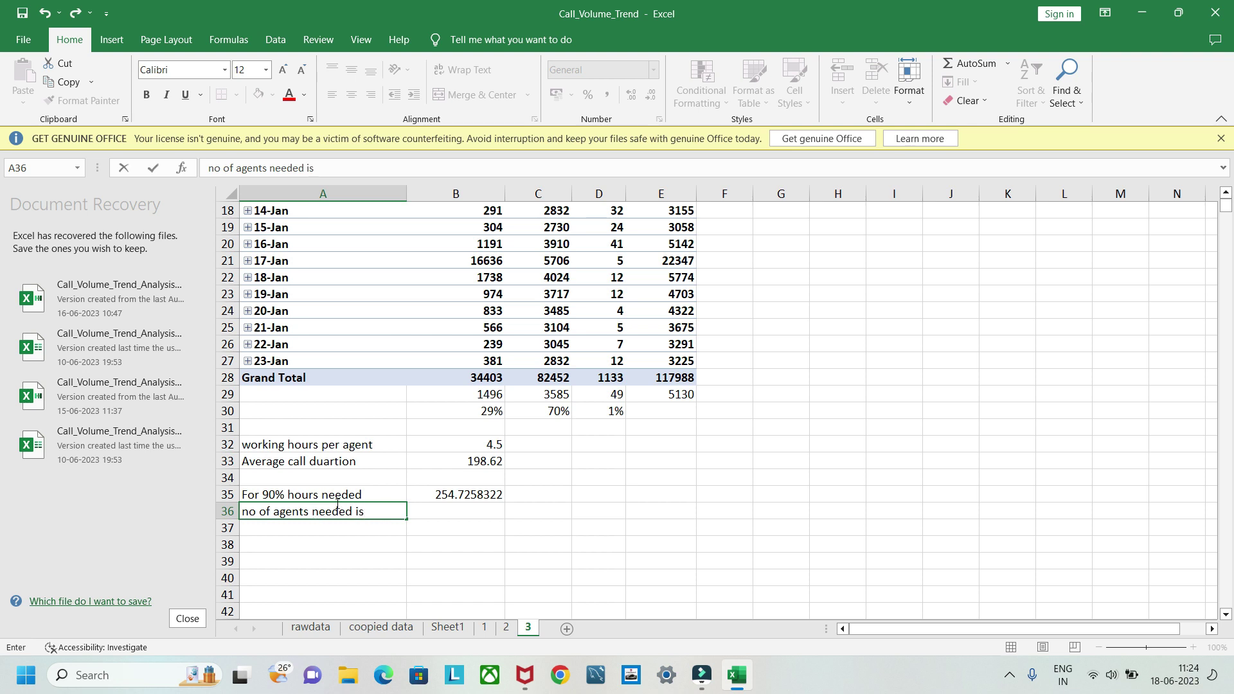
Step: Enter =B35/B32 in B36 to compute the agents needed
click(423, 512)
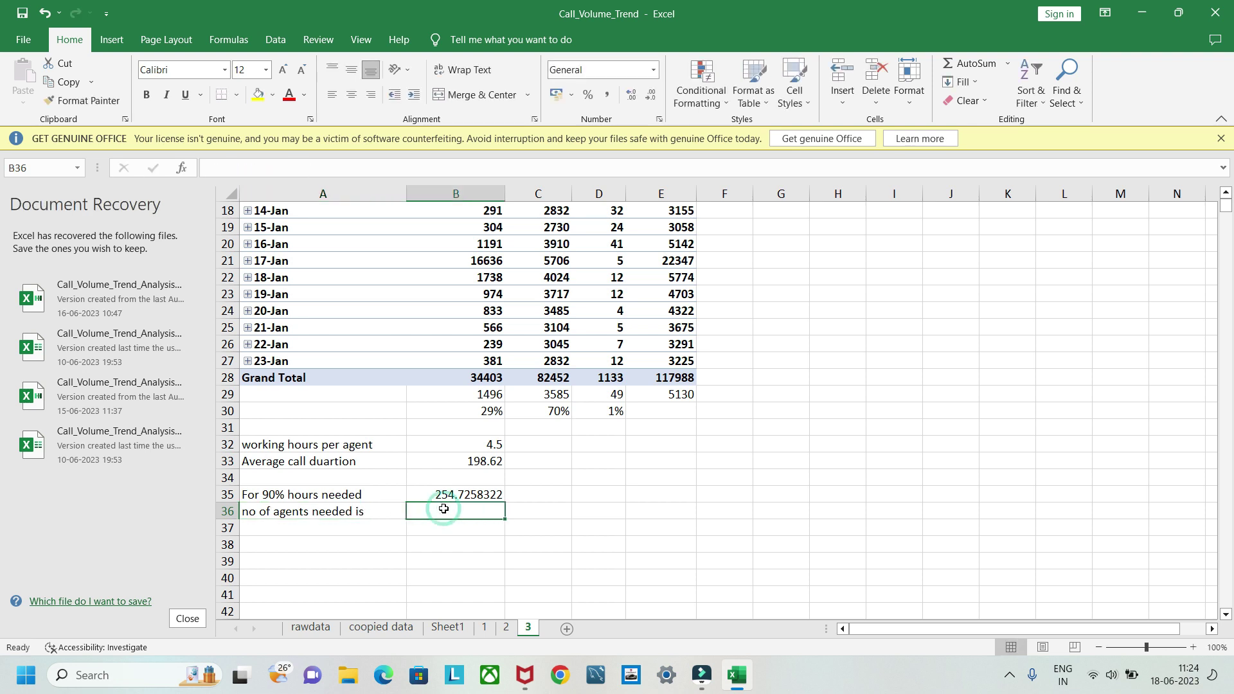
text(=)
click(458, 496)
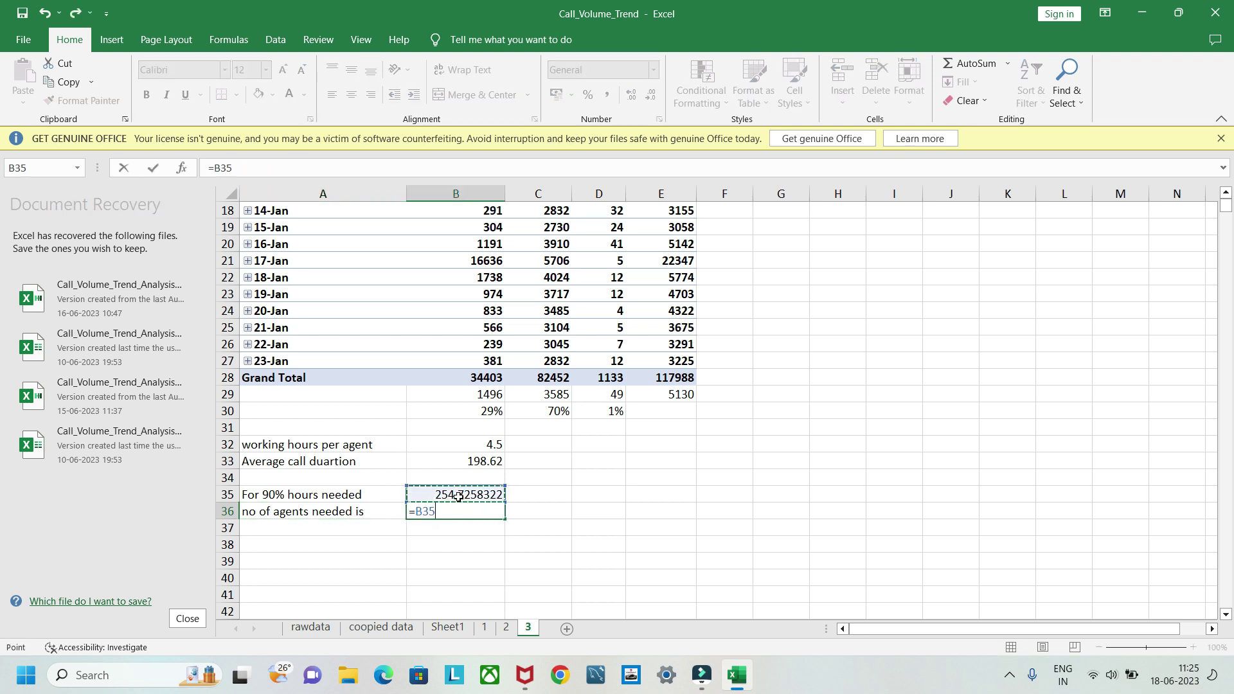
text(/)
click(491, 446)
key(Return)
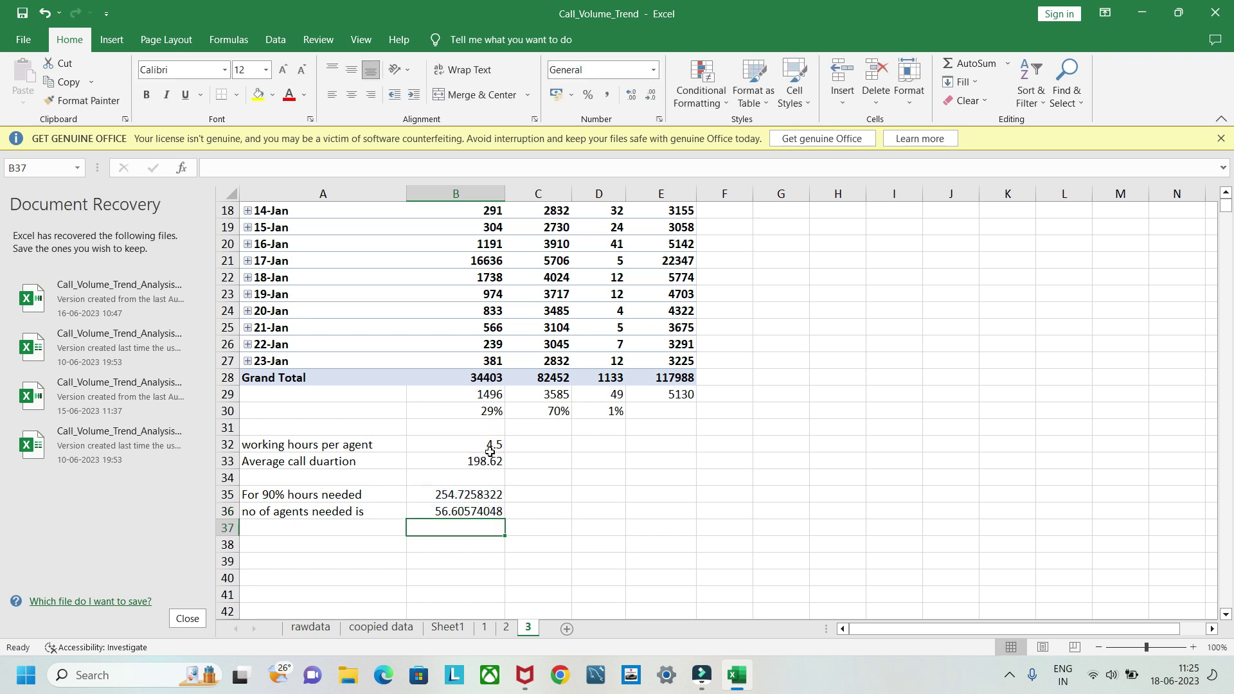
Step: Round the B36 agent count to the whole number 57
click(446, 513)
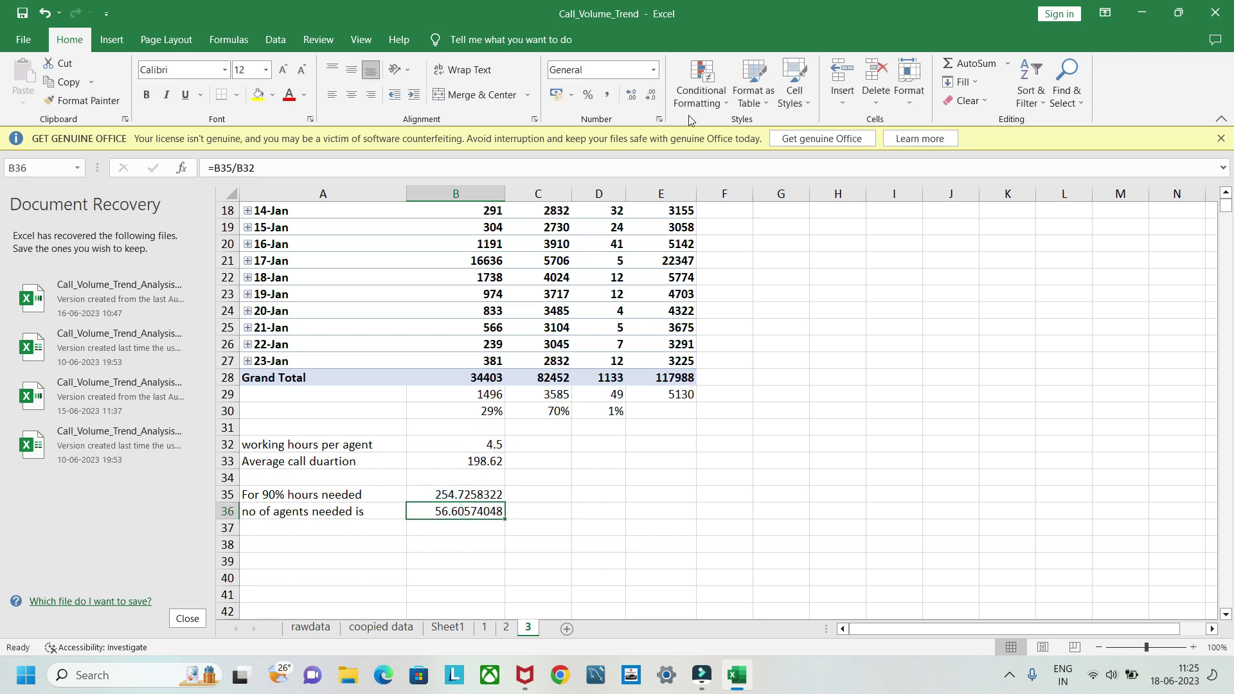
click(648, 95)
click(648, 97)
click(648, 97)
click(648, 98)
click(648, 97)
click(648, 98)
click(648, 98)
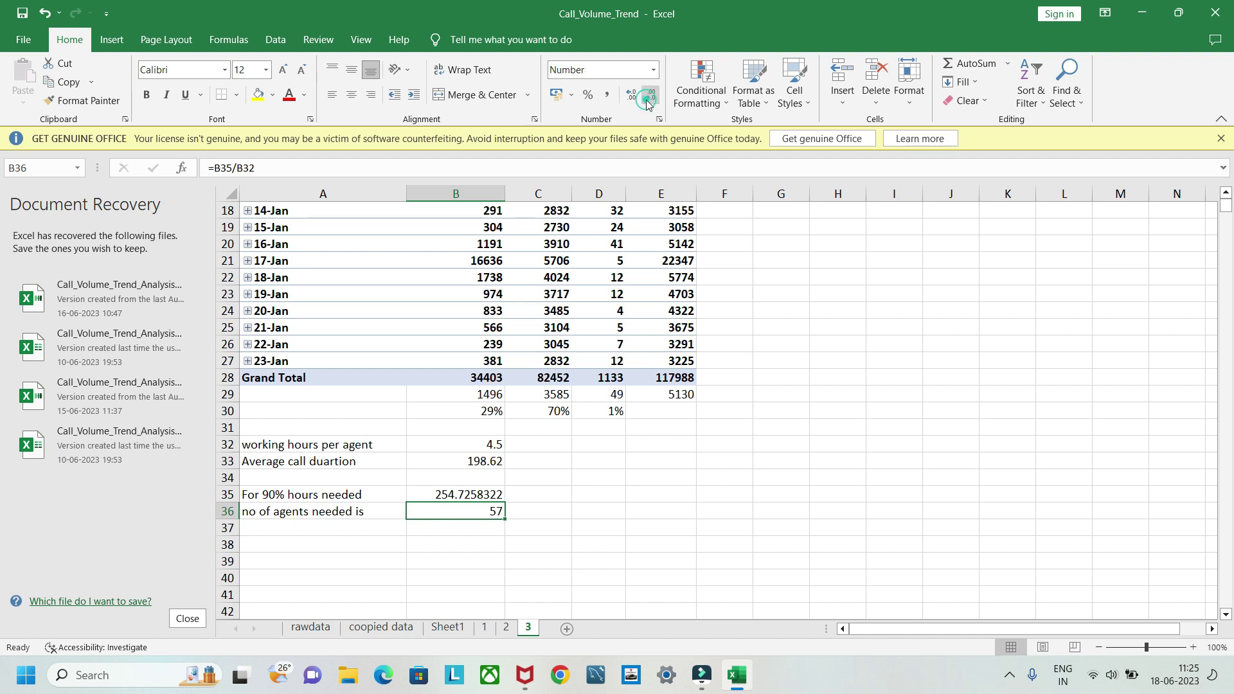
Step: Fill A36:B36 with yellow and check the highlight
scroll(548, 529, down, 1)
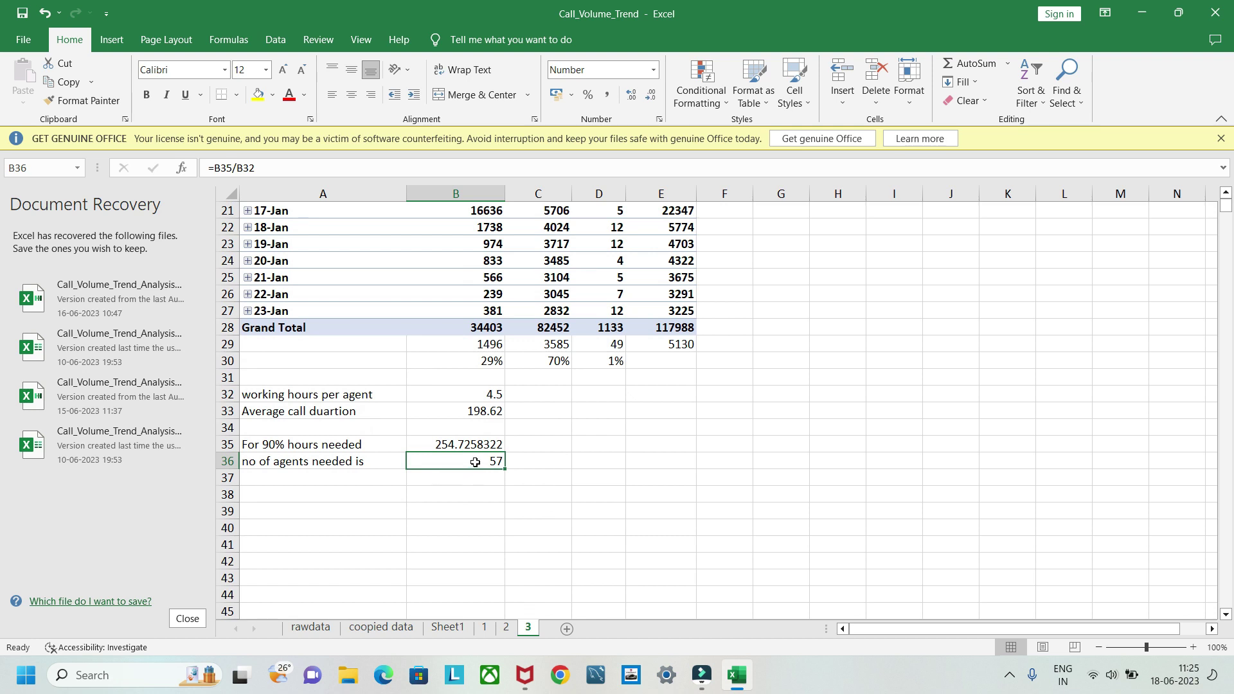
drag(293, 461, 457, 457)
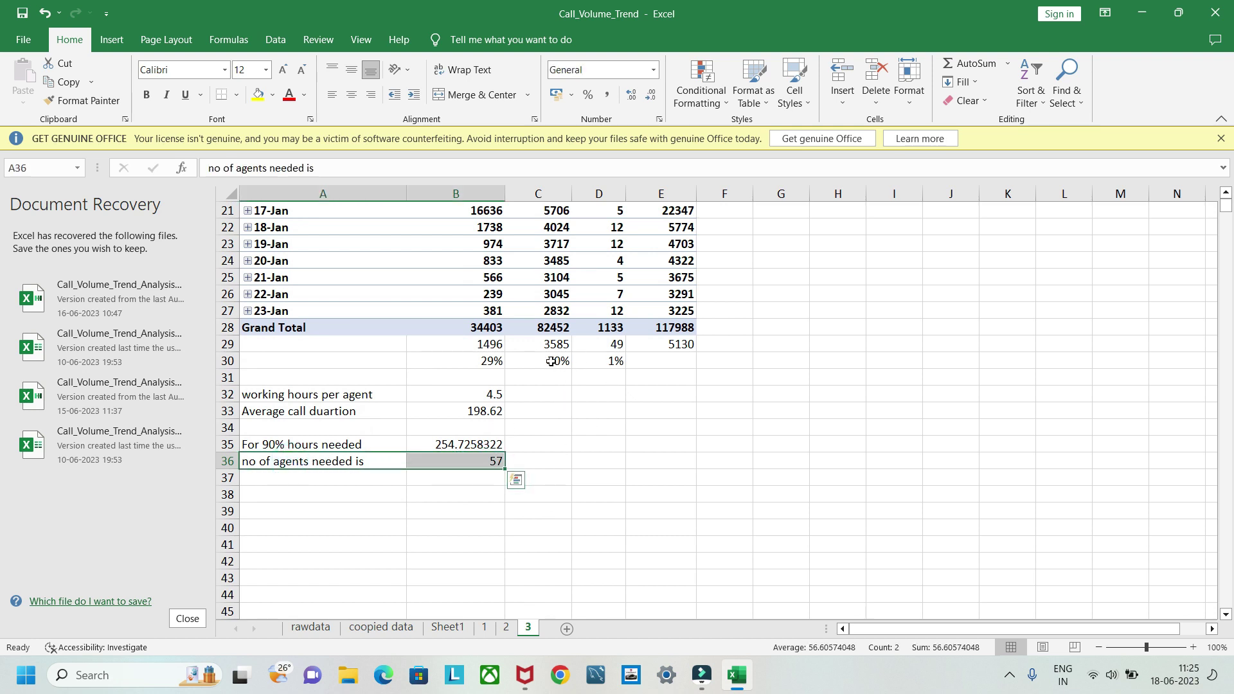
scroll(552, 368, up, 1)
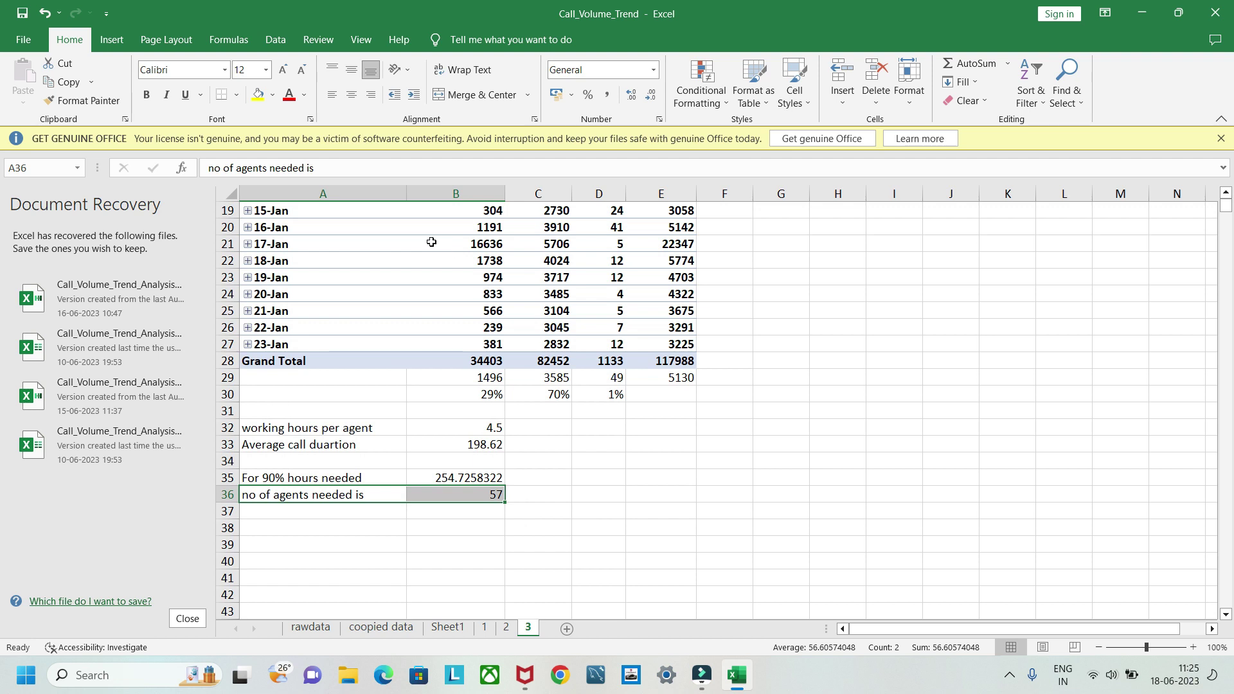
click(259, 94)
click(614, 459)
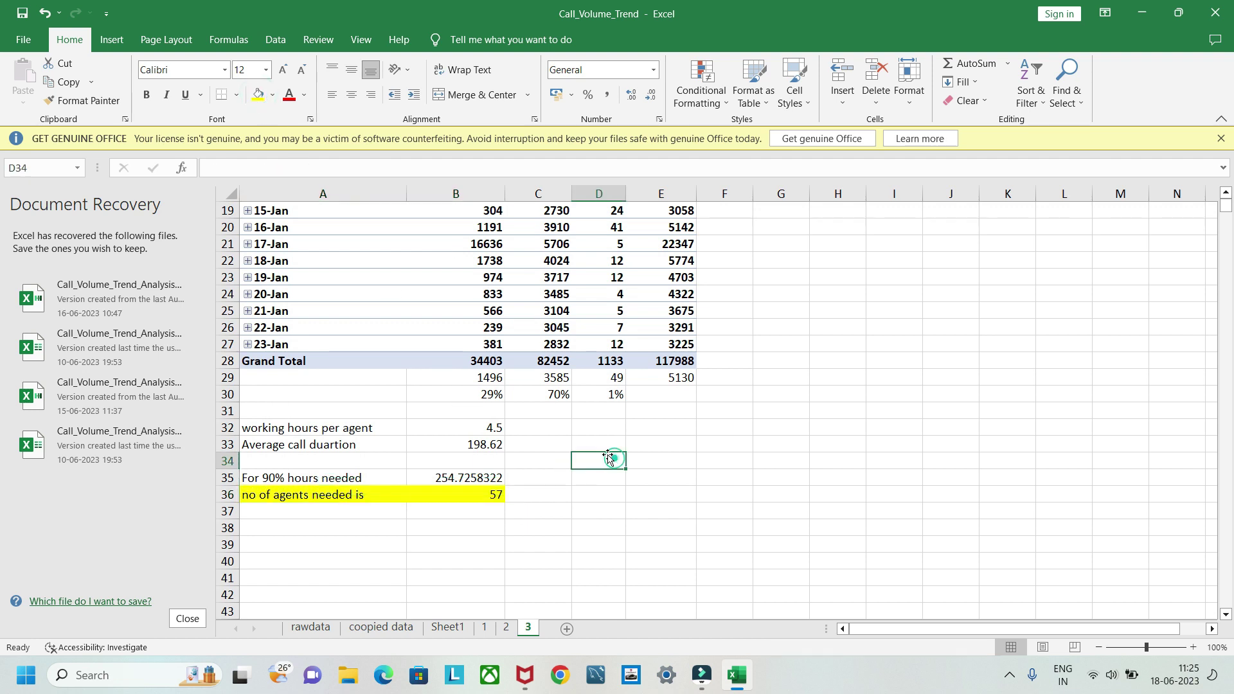
click(497, 403)
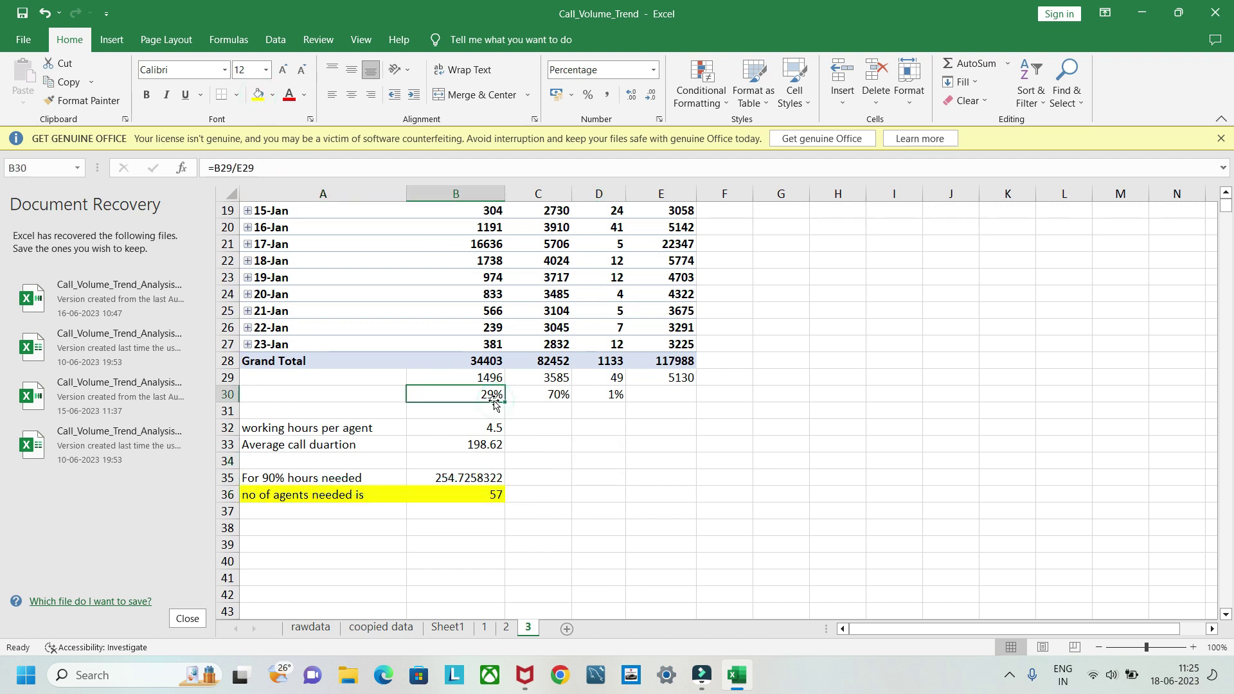
scroll(564, 498, down, 2)
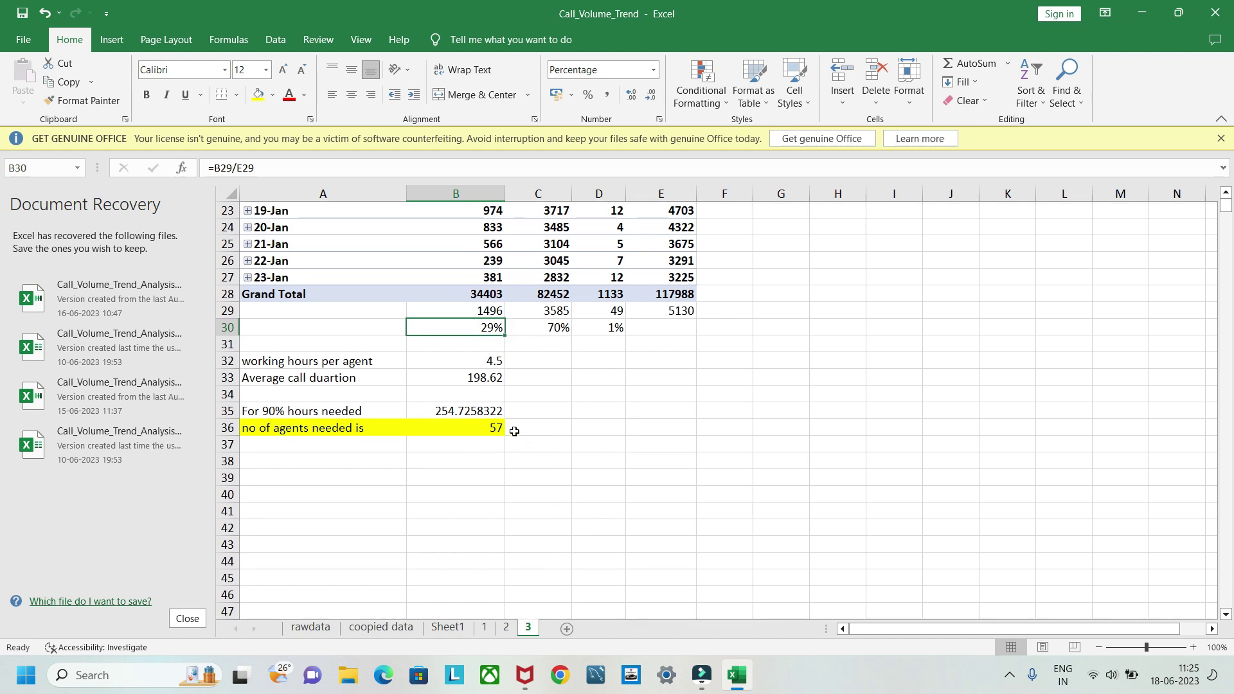
scroll(518, 444, up, 1)
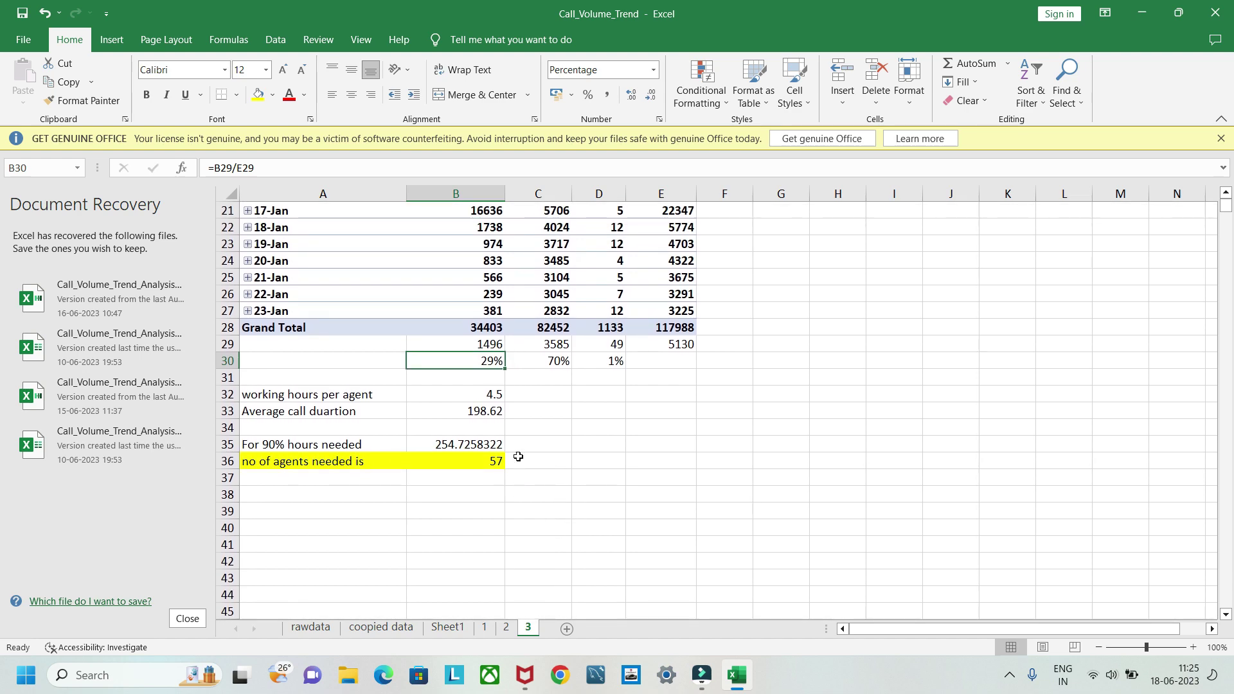
Step: Read the night-call scenario text in A6 on Sheet1
click(452, 629)
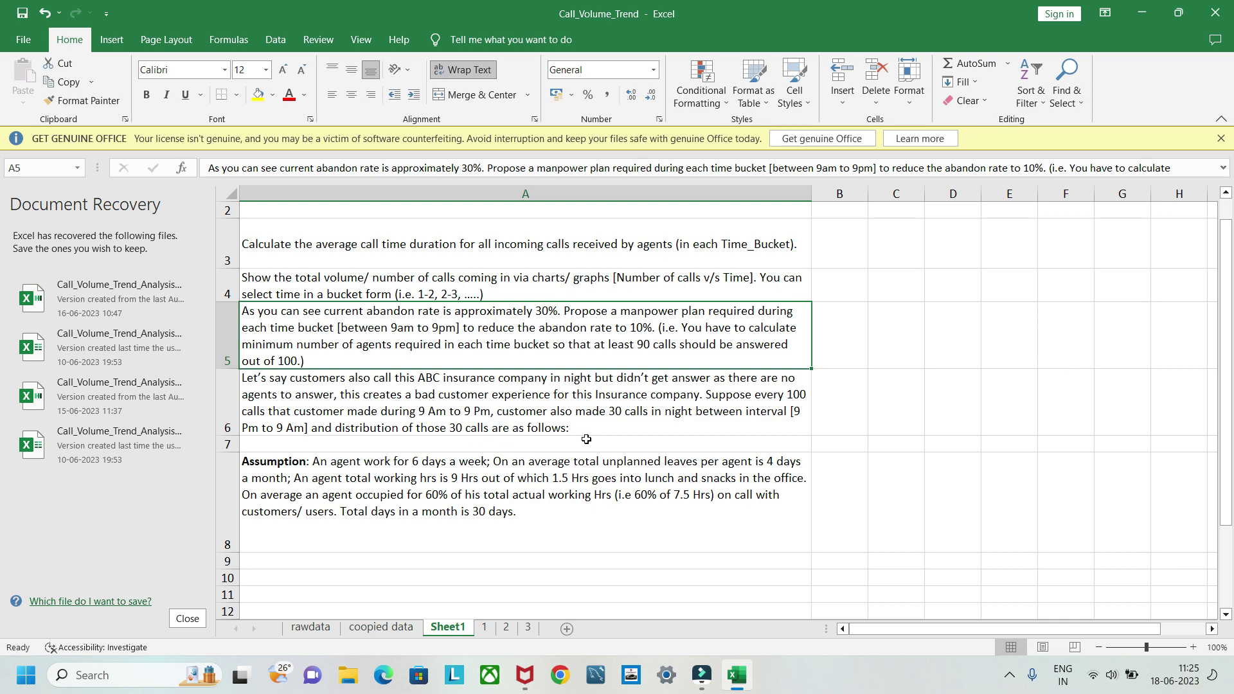
click(604, 421)
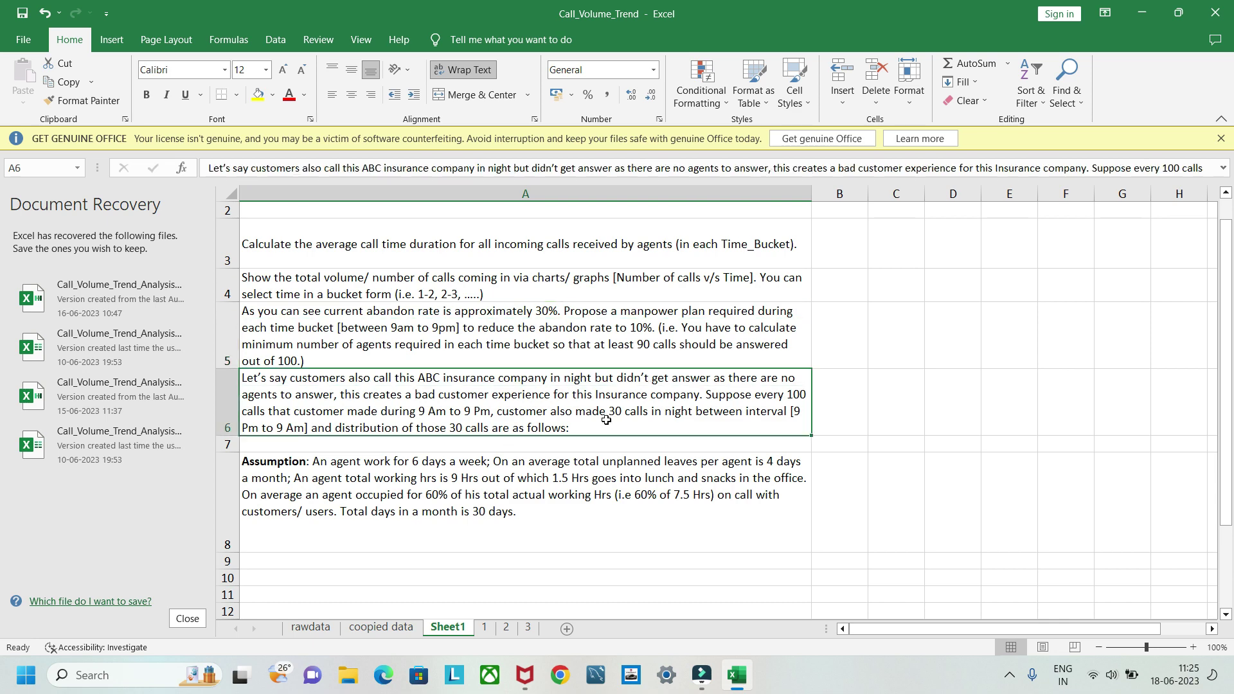
scroll(606, 420, down, 1)
scroll(606, 420, down, 1)
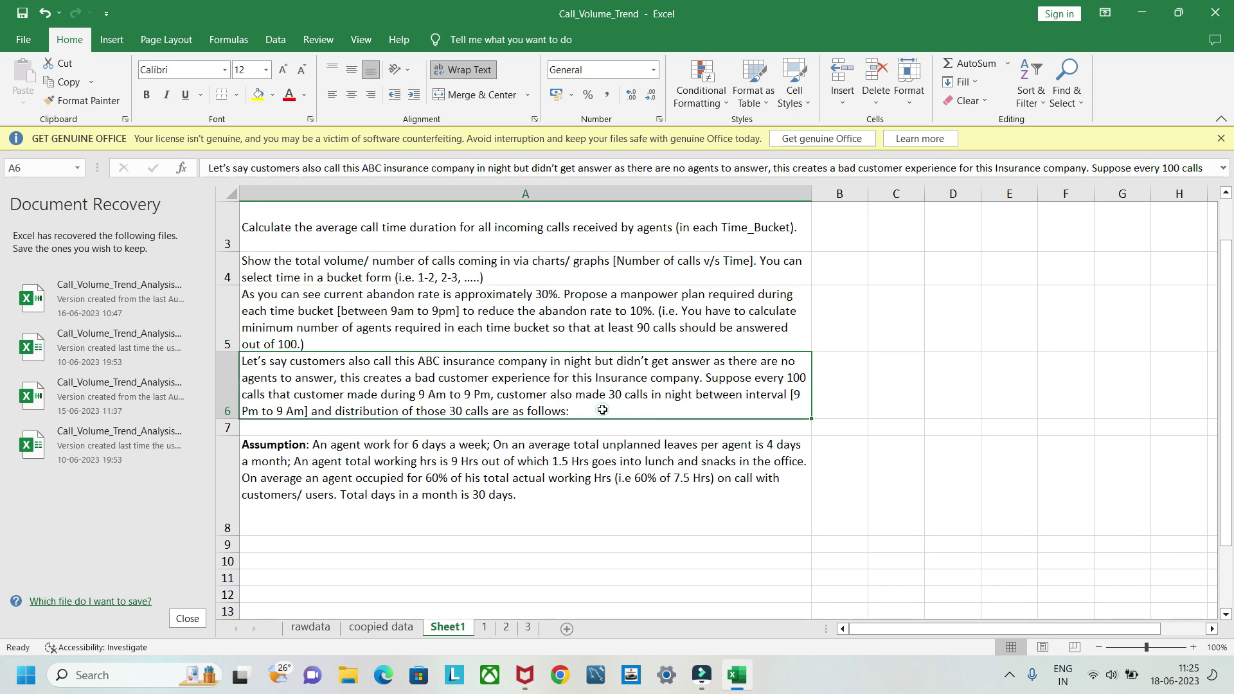
scroll(602, 410, up, 1)
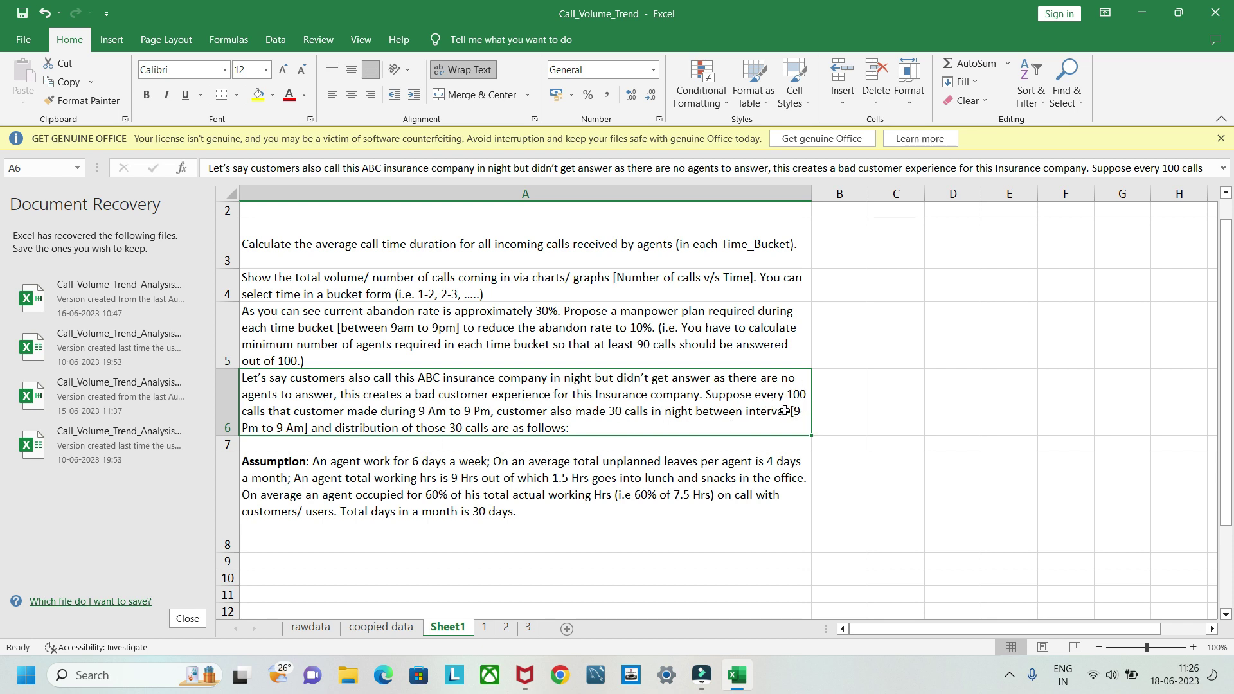
Step: Back on sheet 3, type 'avg no of calls in the night is' in A39
click(531, 635)
scroll(609, 487, down, 4)
click(287, 399)
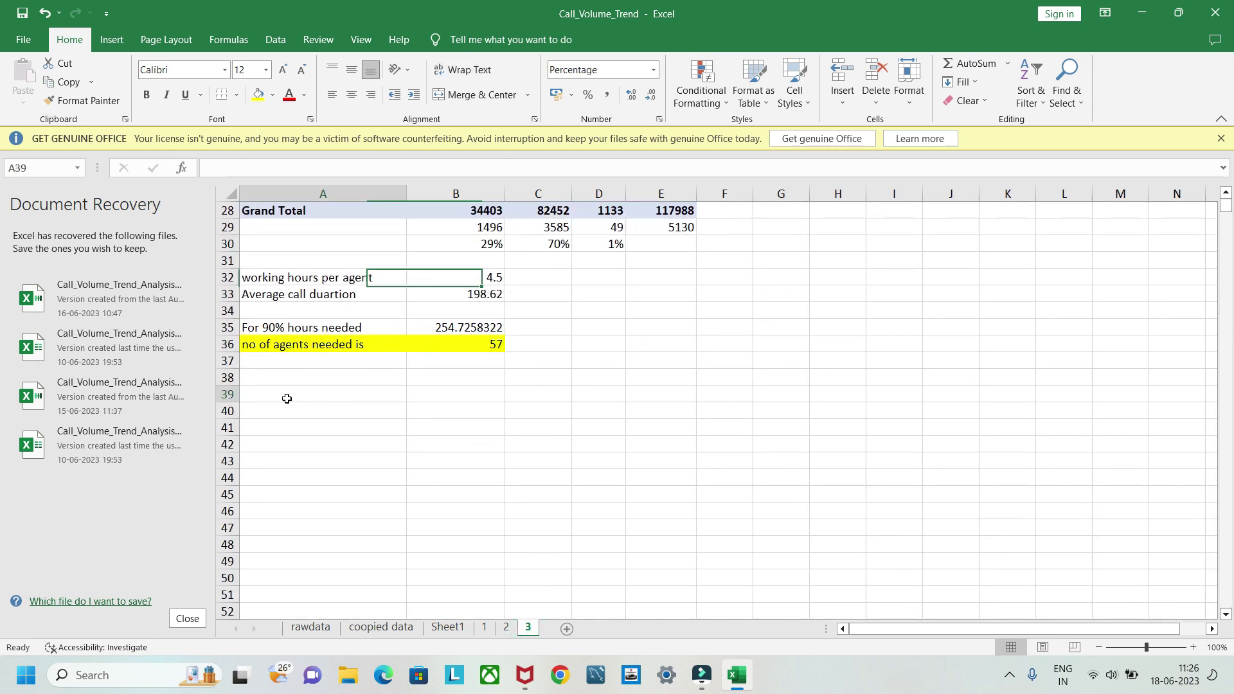
scroll(501, 399, up, 3)
scroll(501, 401, down, 3)
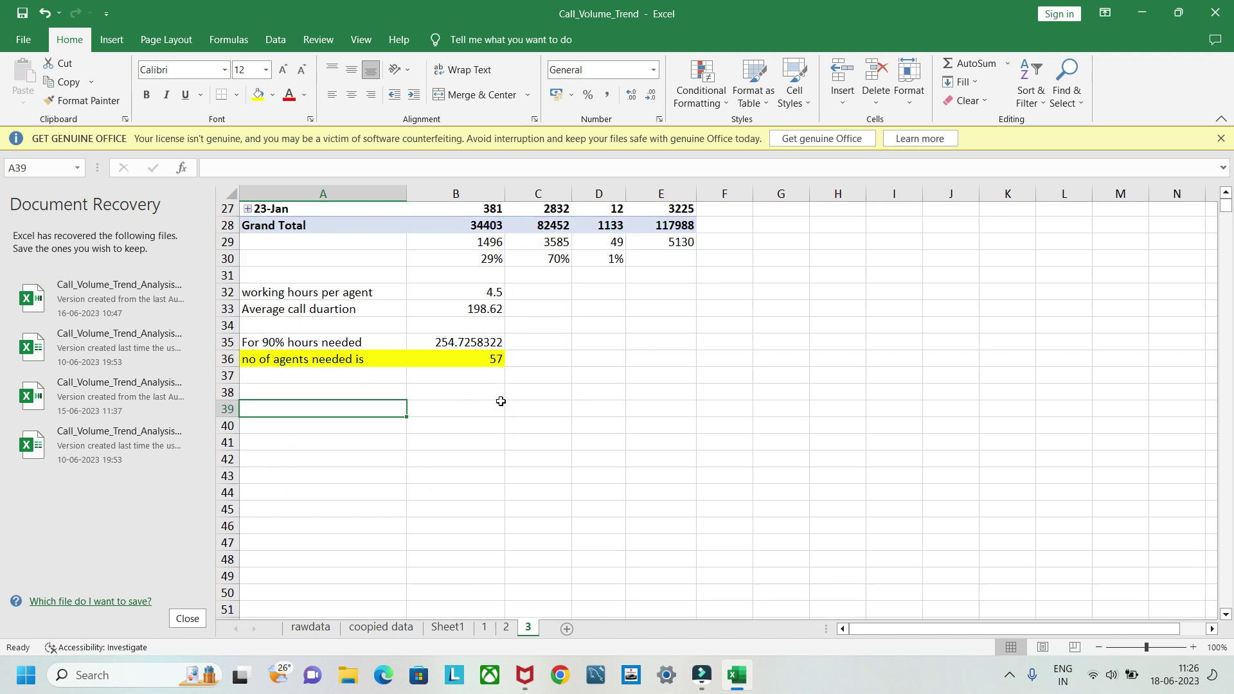
scroll(501, 401, down, 1)
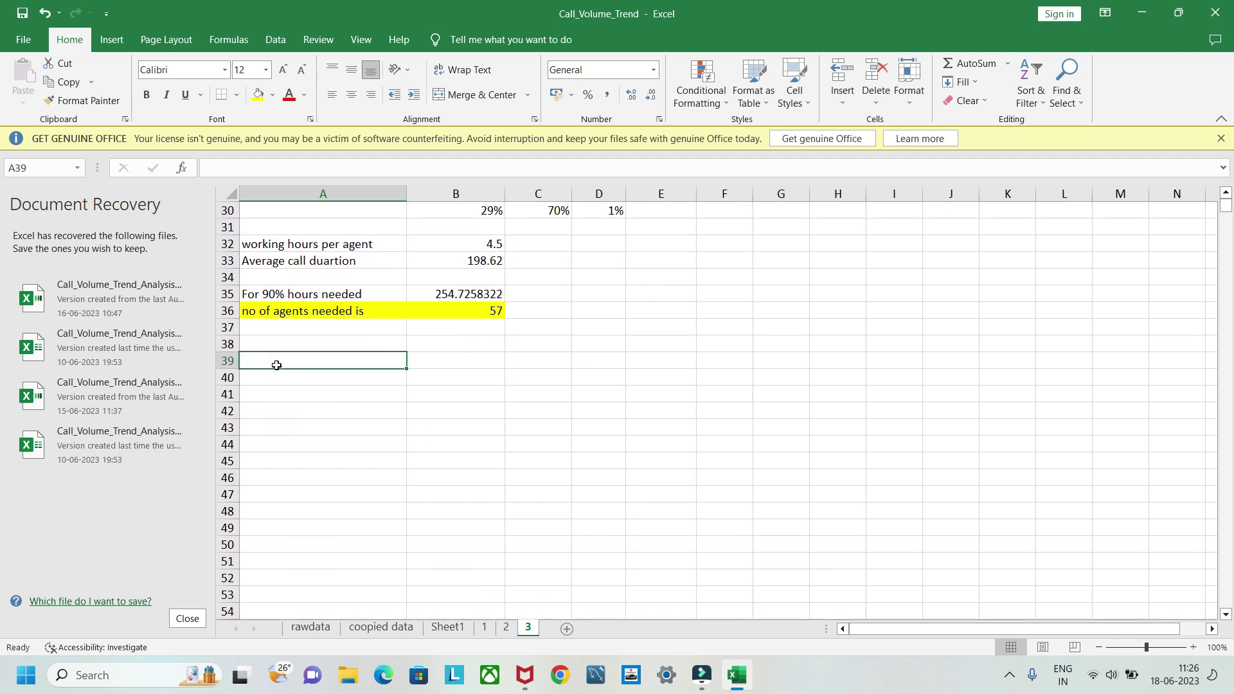
double_click(276, 364)
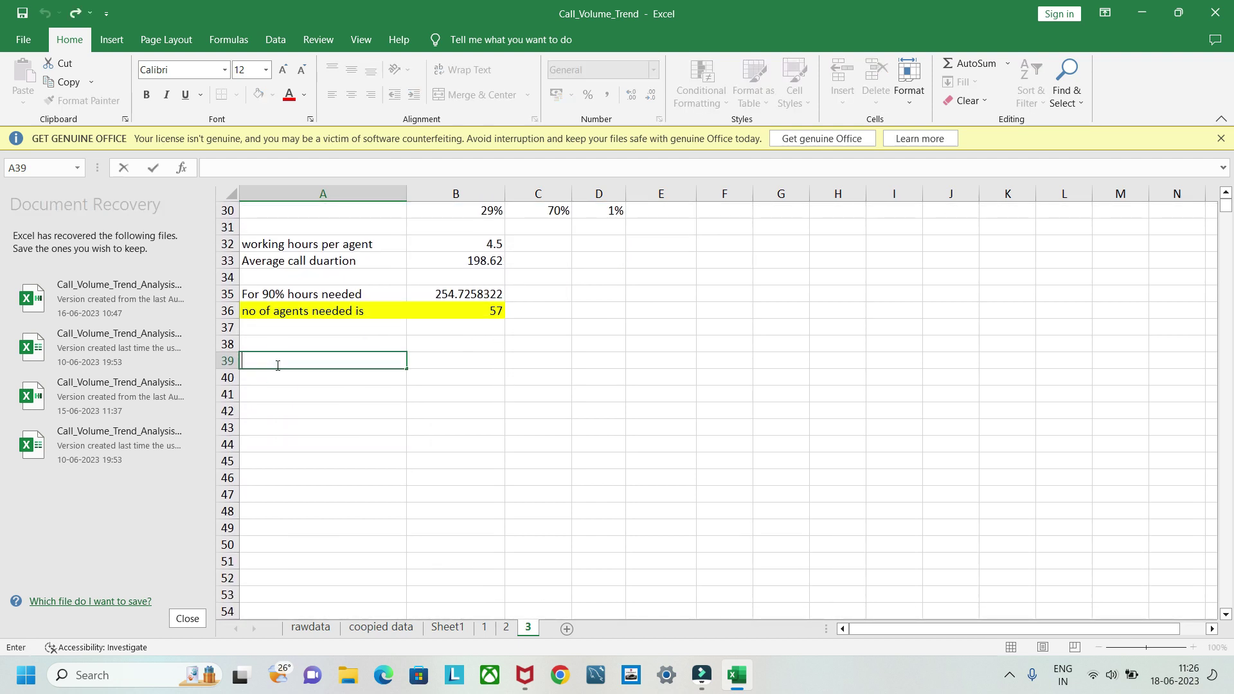
text(vg no of calls)
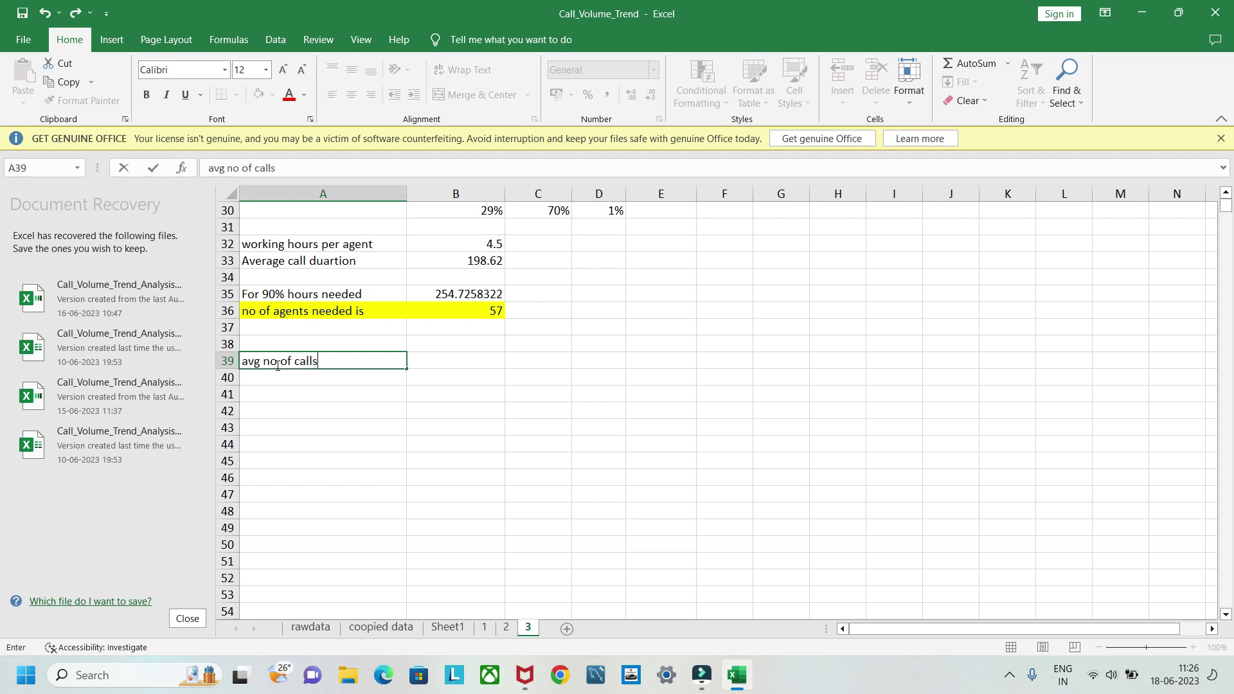
text( in the night is)
Step: Enter =0.3*E29 in B39 using the 5130 daily total
click(440, 363)
text(=)
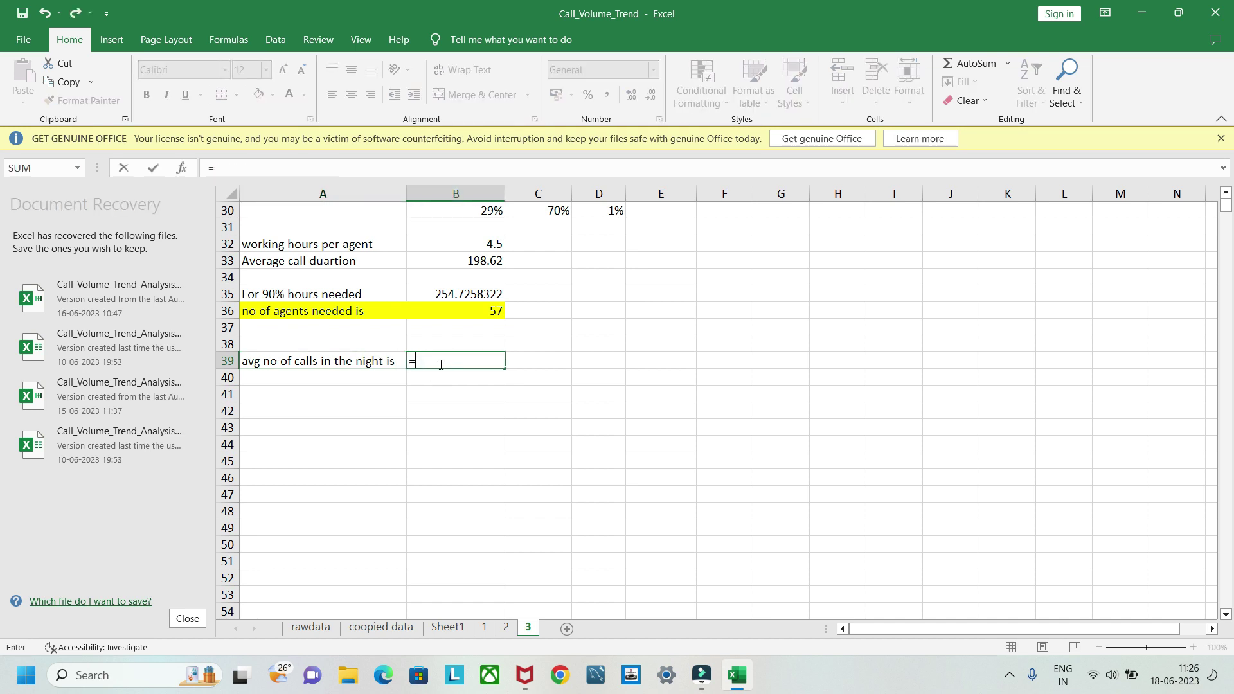
text(.3*)
scroll(441, 364, up, 2)
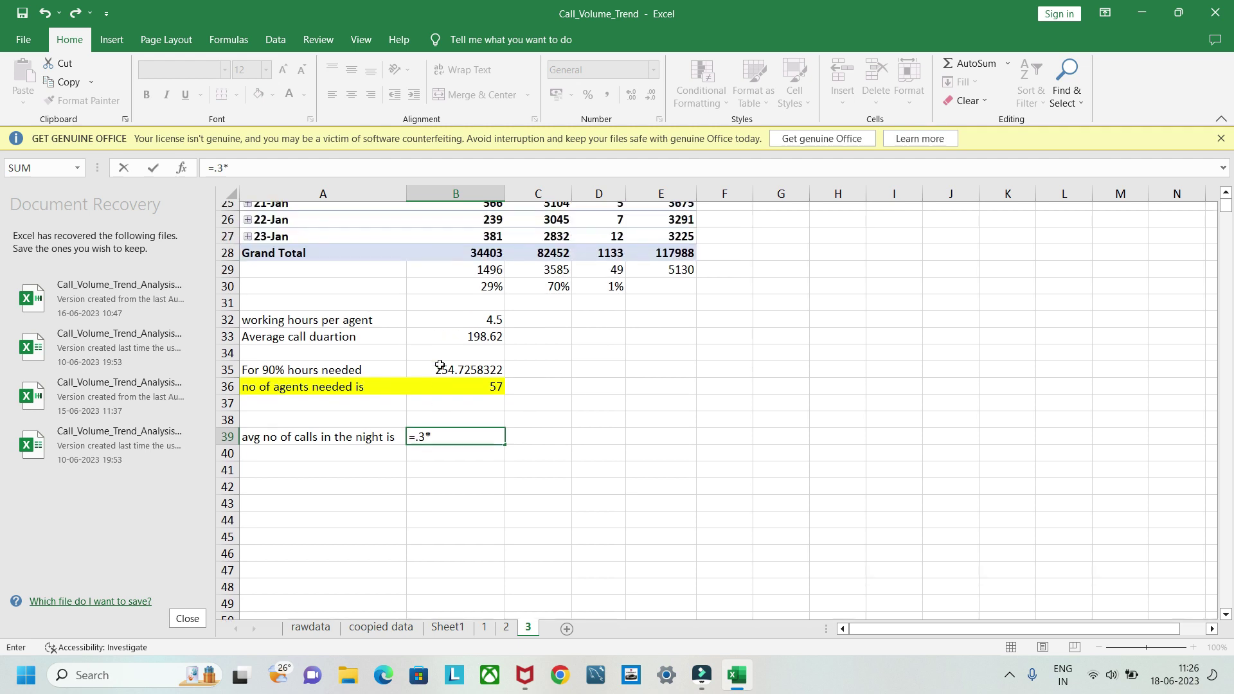
click(675, 294)
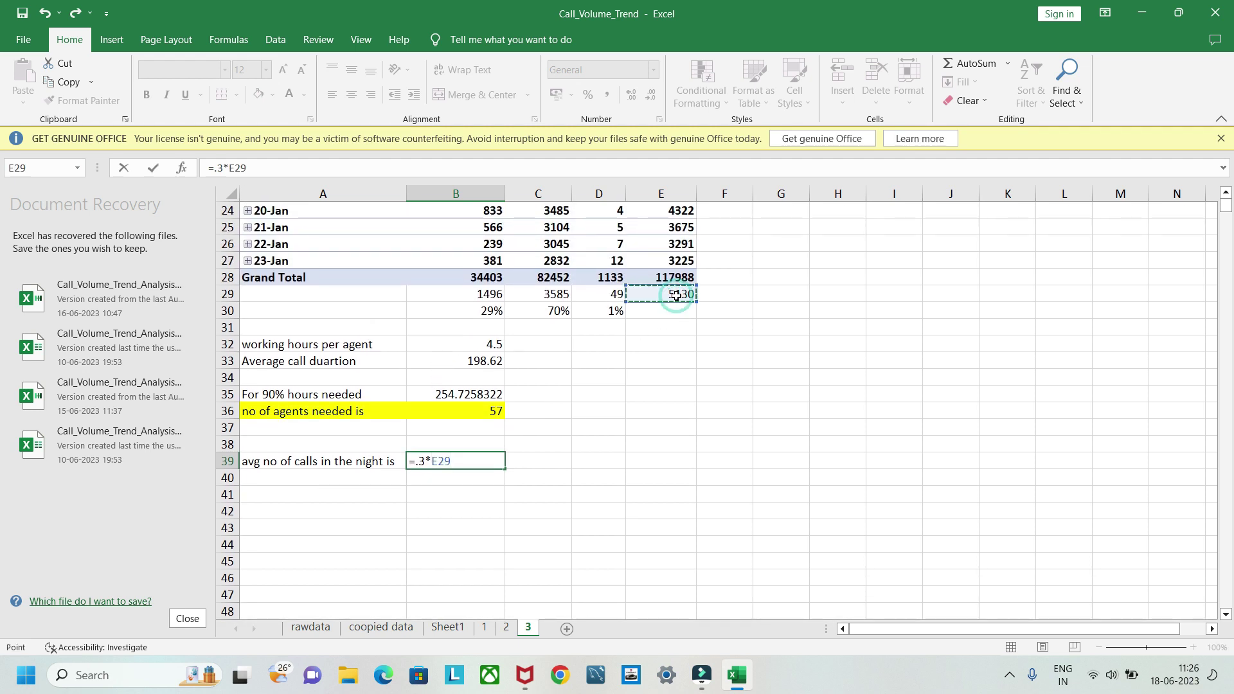
key(Return)
Step: Round B39 to the whole number 1539
click(456, 454)
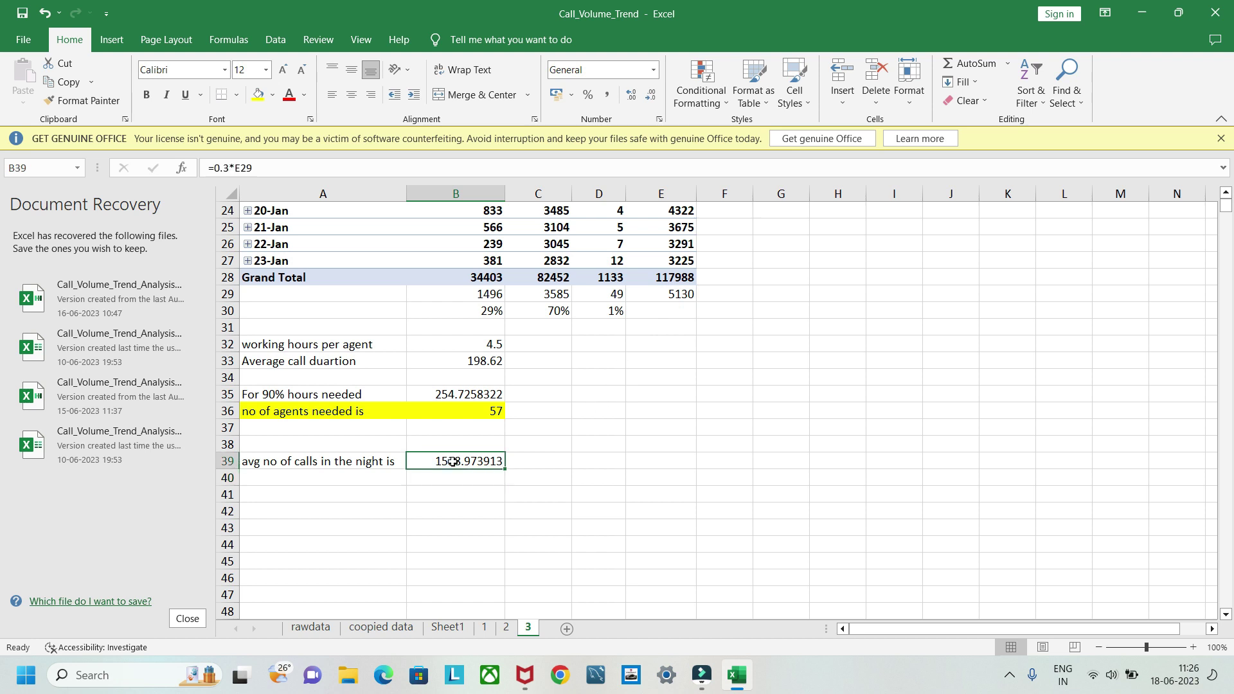
click(651, 95)
click(651, 95)
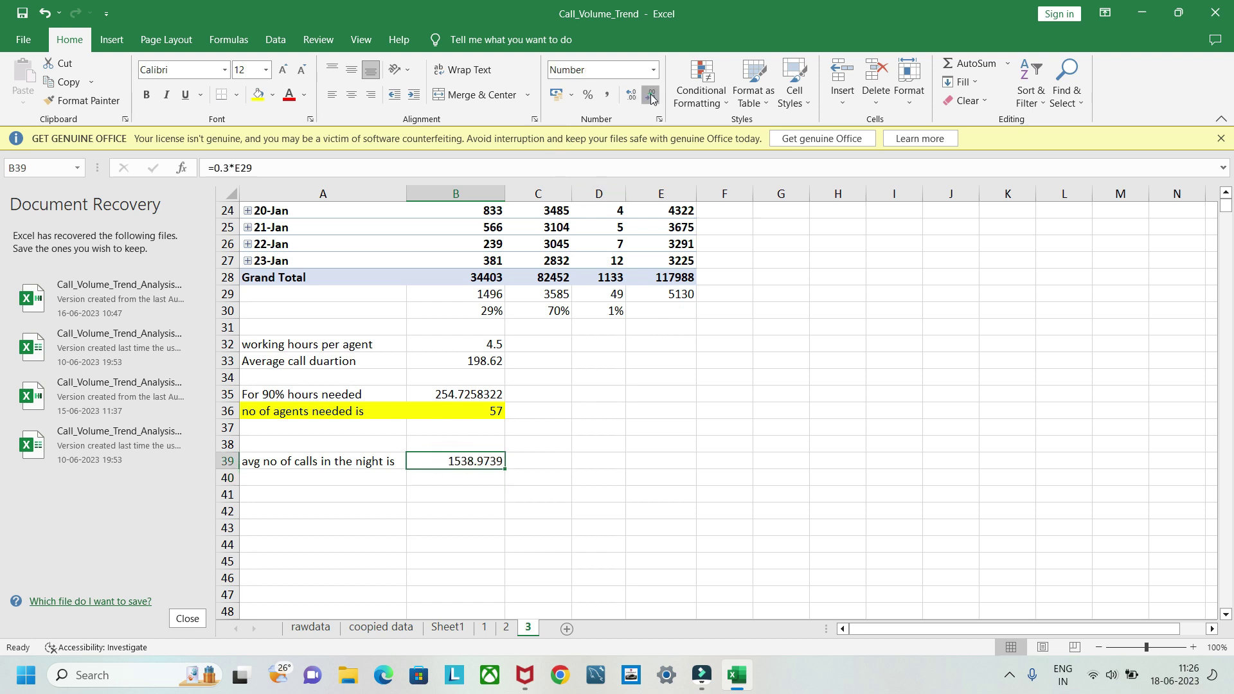
click(651, 95)
click(652, 95)
click(651, 95)
click(651, 95)
scroll(524, 481, down, 1)
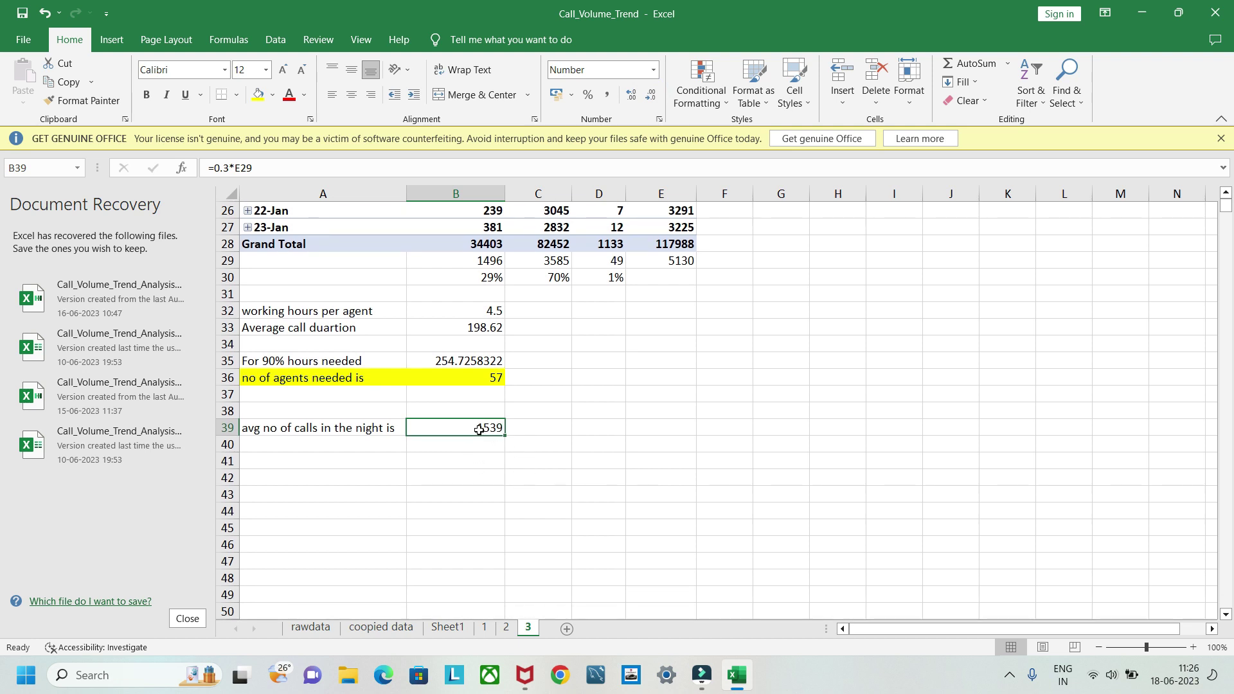
key(Right)
key(Left)
key(Down)
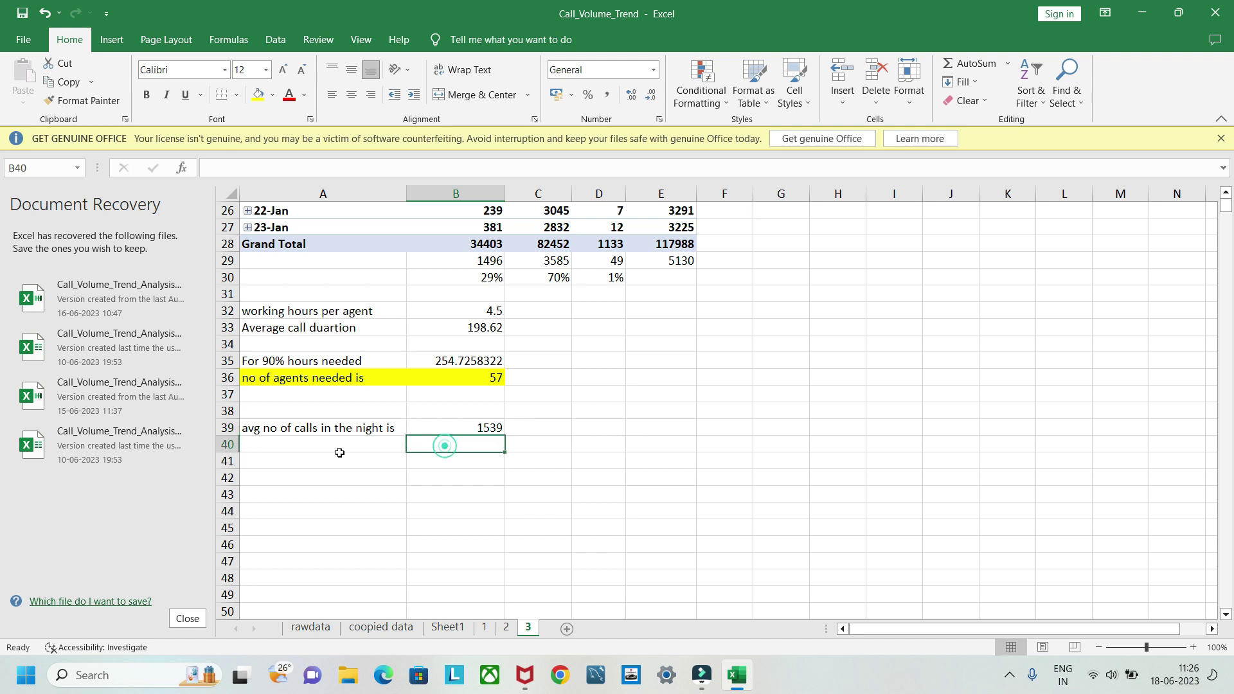
key(Left)
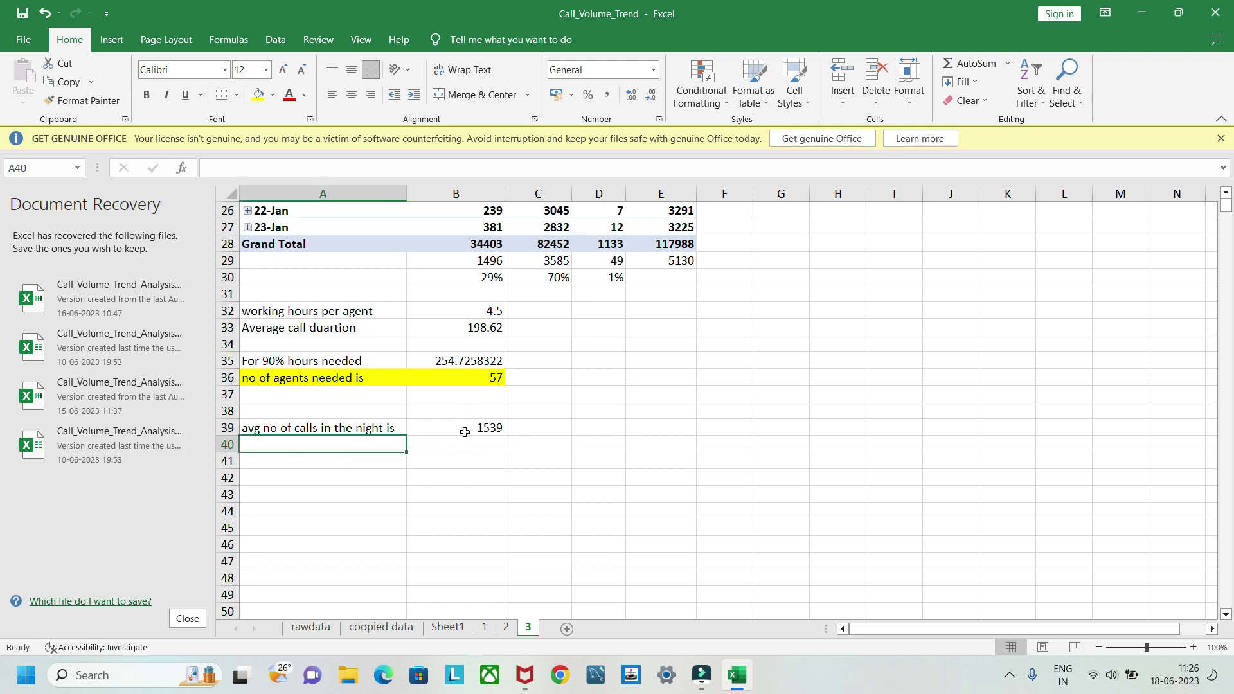
Step: Label A40 'to increase call rate to 90% in night' with wrapped text
click(301, 361)
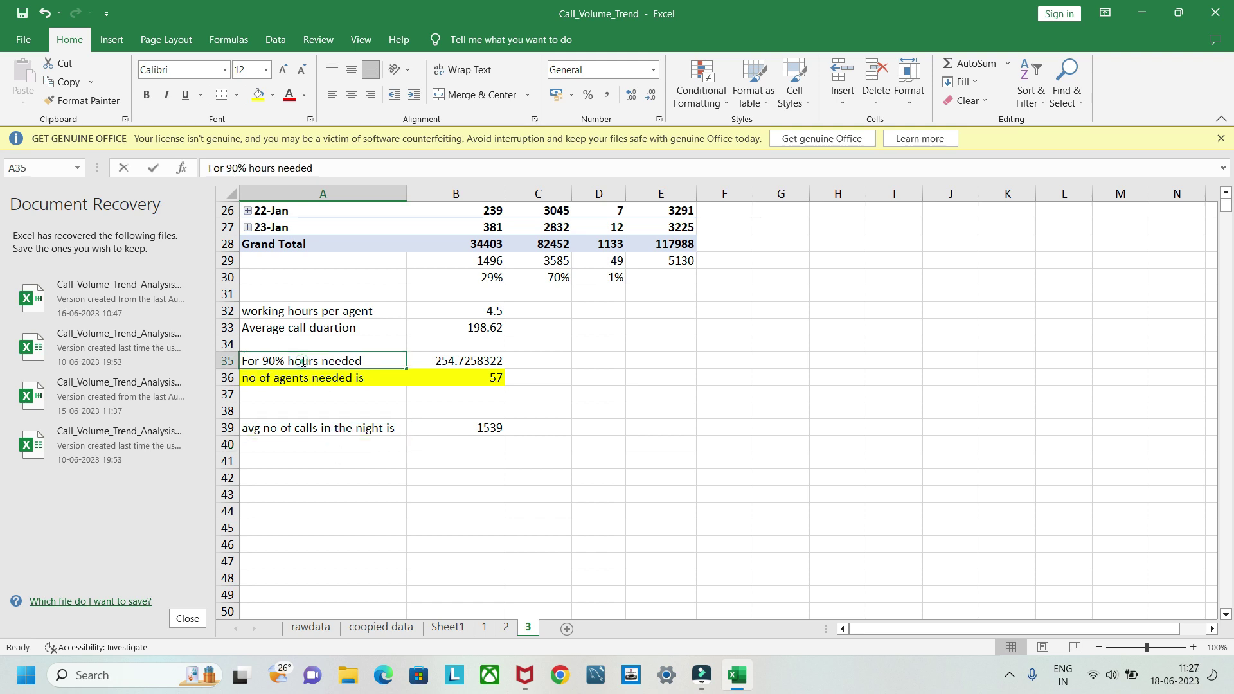
click(281, 445)
text(to)
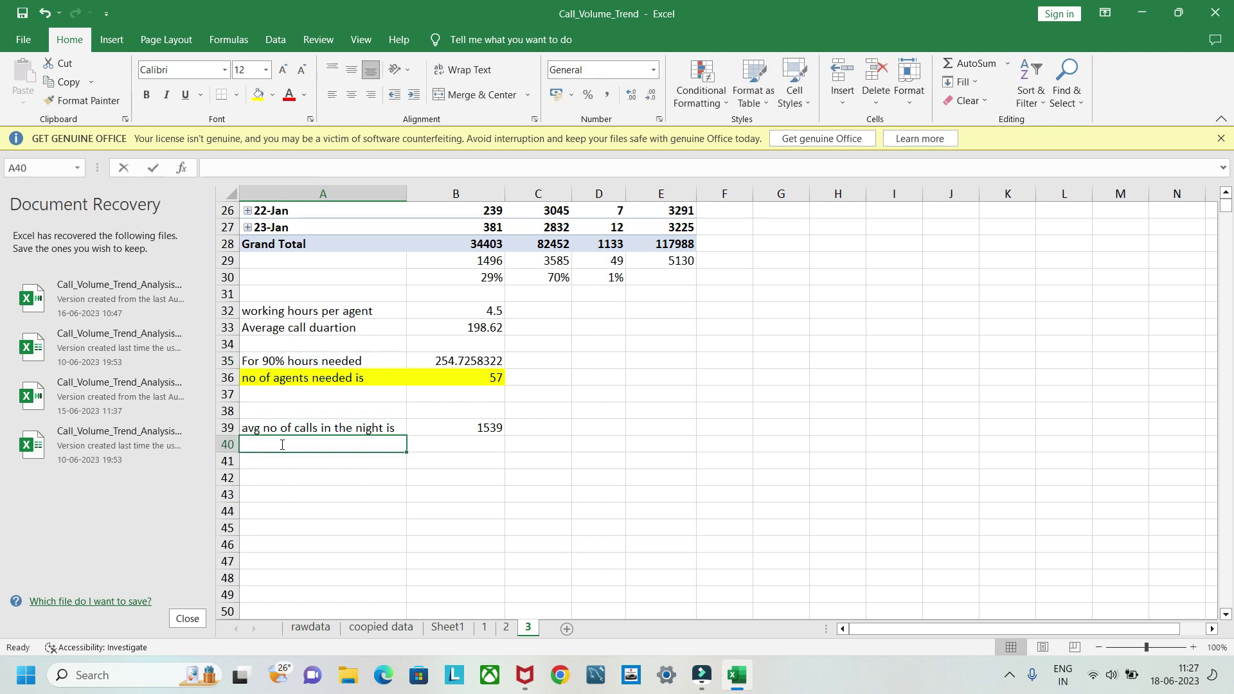
text( increase )
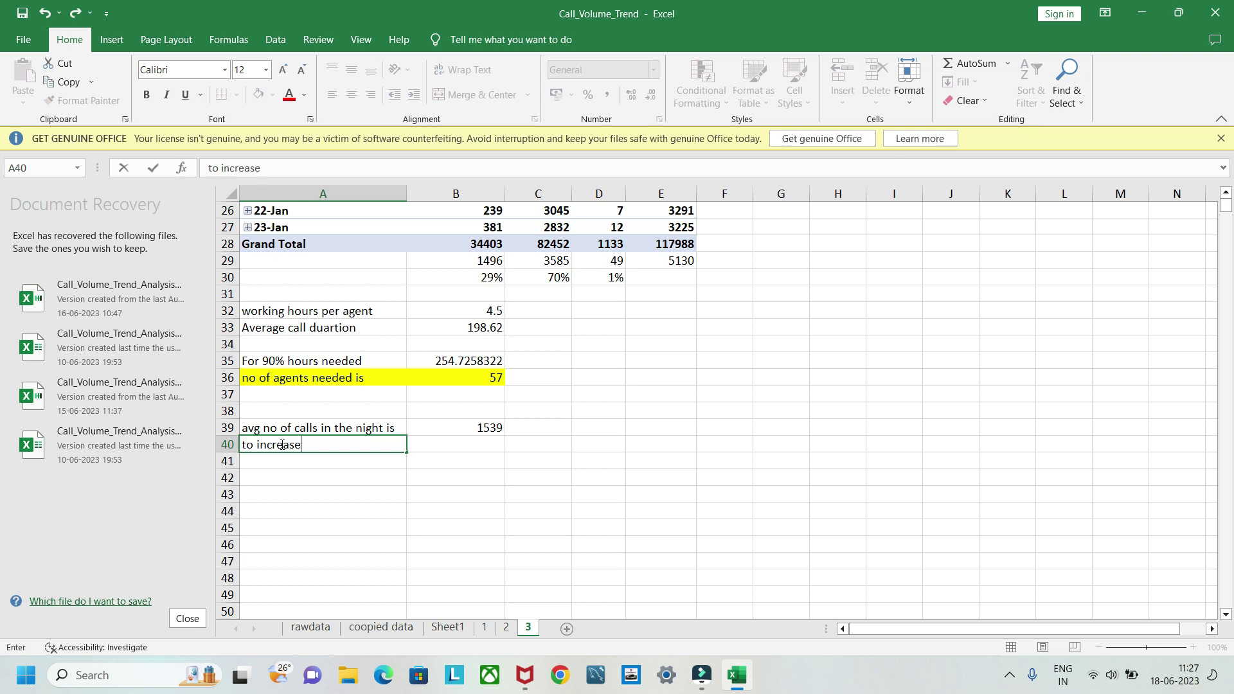
text(call rate to 90)
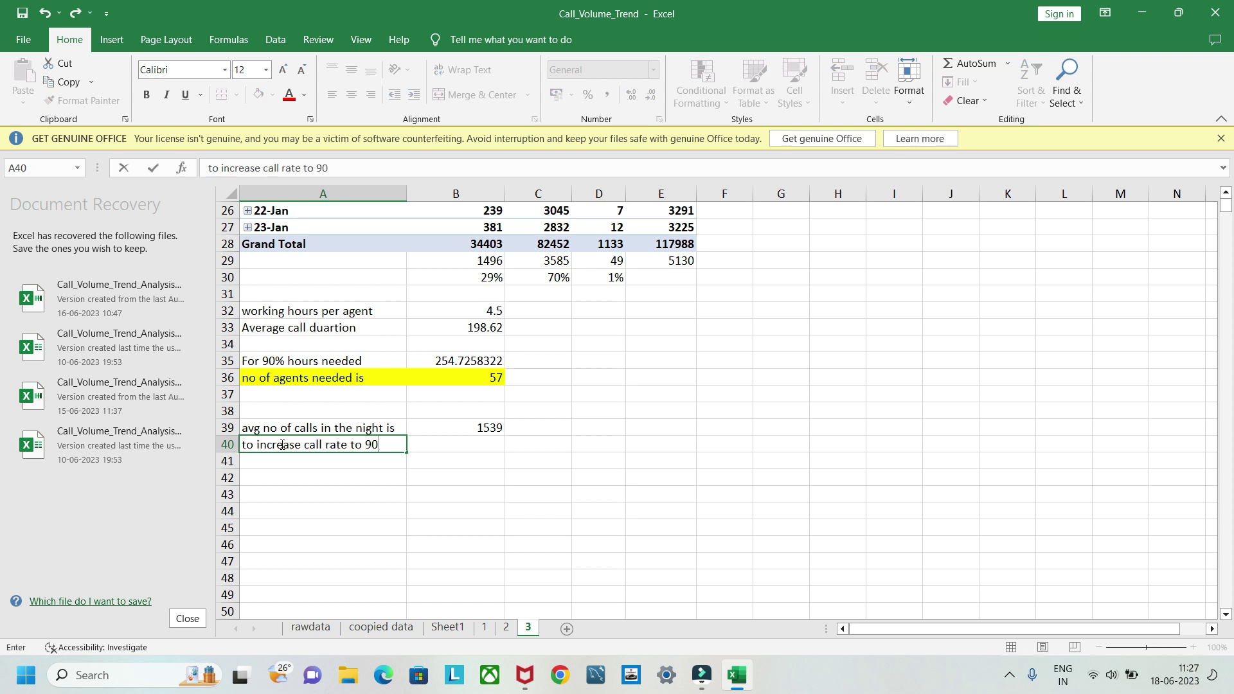
text(% in night)
key(Return)
key(Up)
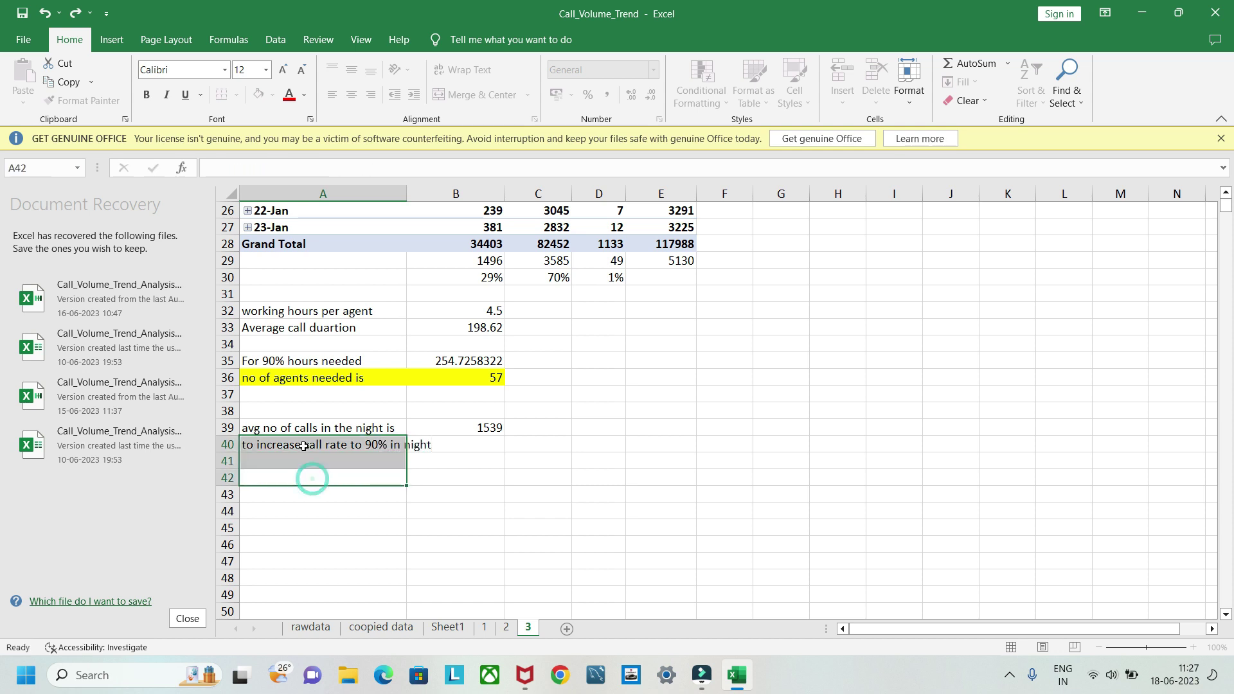
click(464, 69)
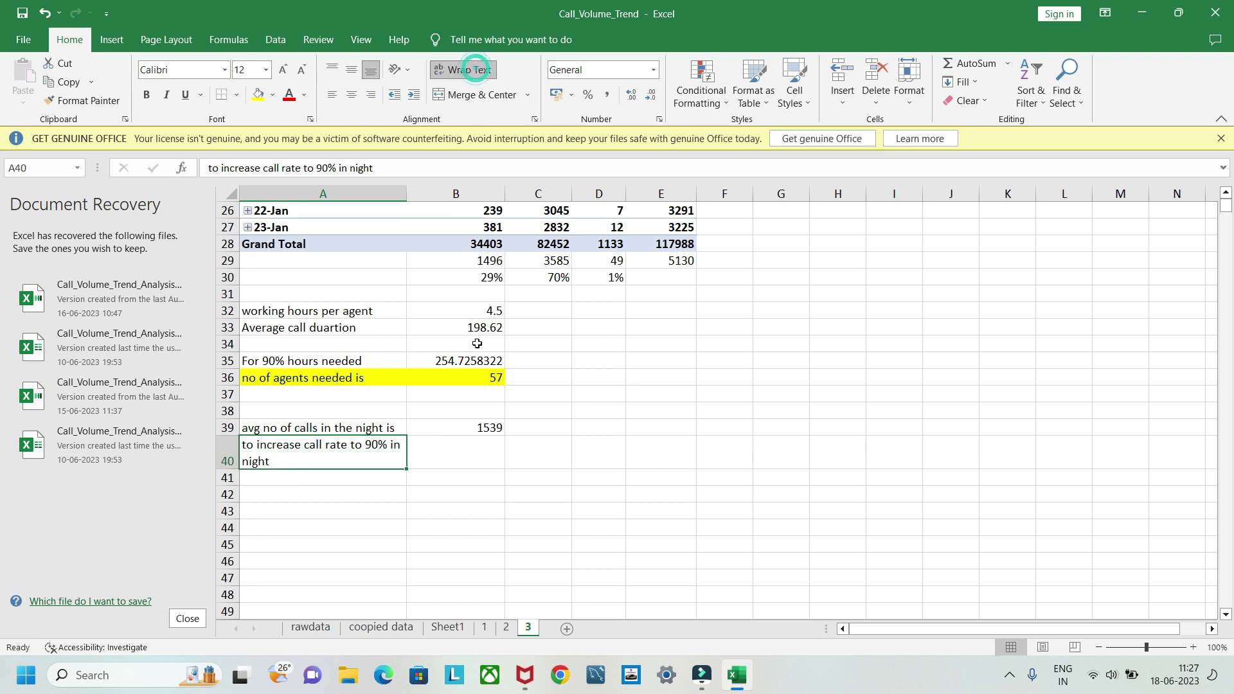
Step: Enter =B33*B39*0.9/3600 in B40 for the night-time agents
double_click(431, 450)
text(=)
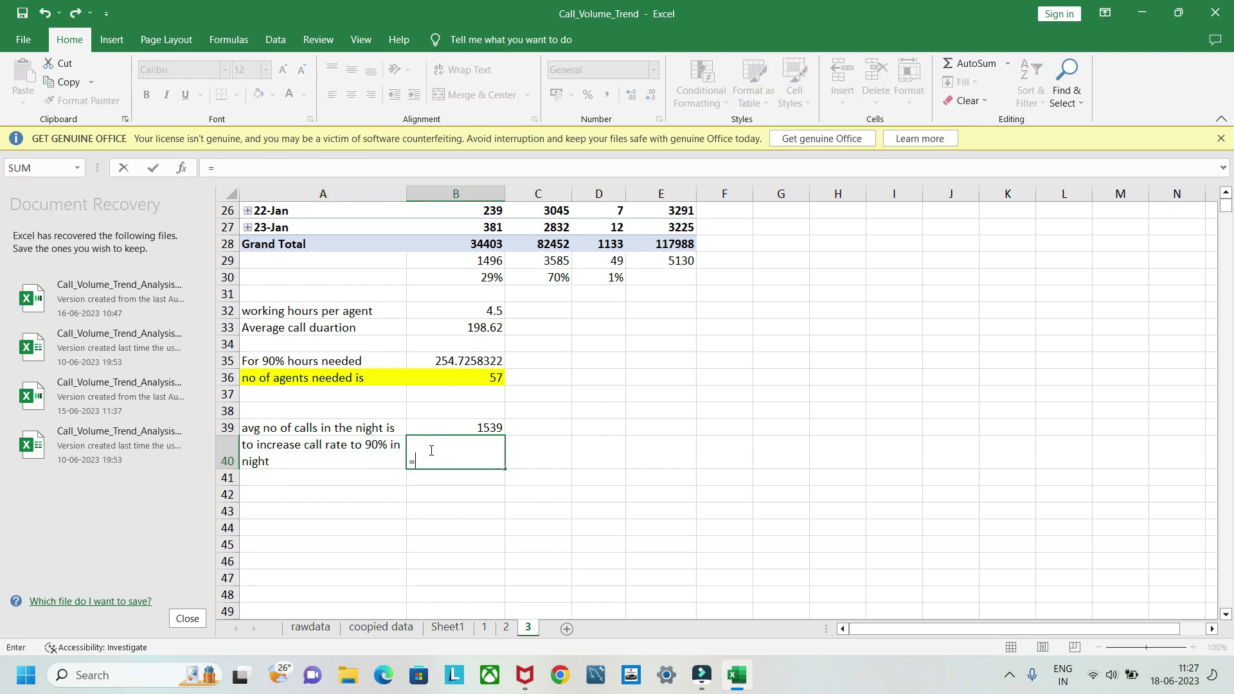
click(453, 332)
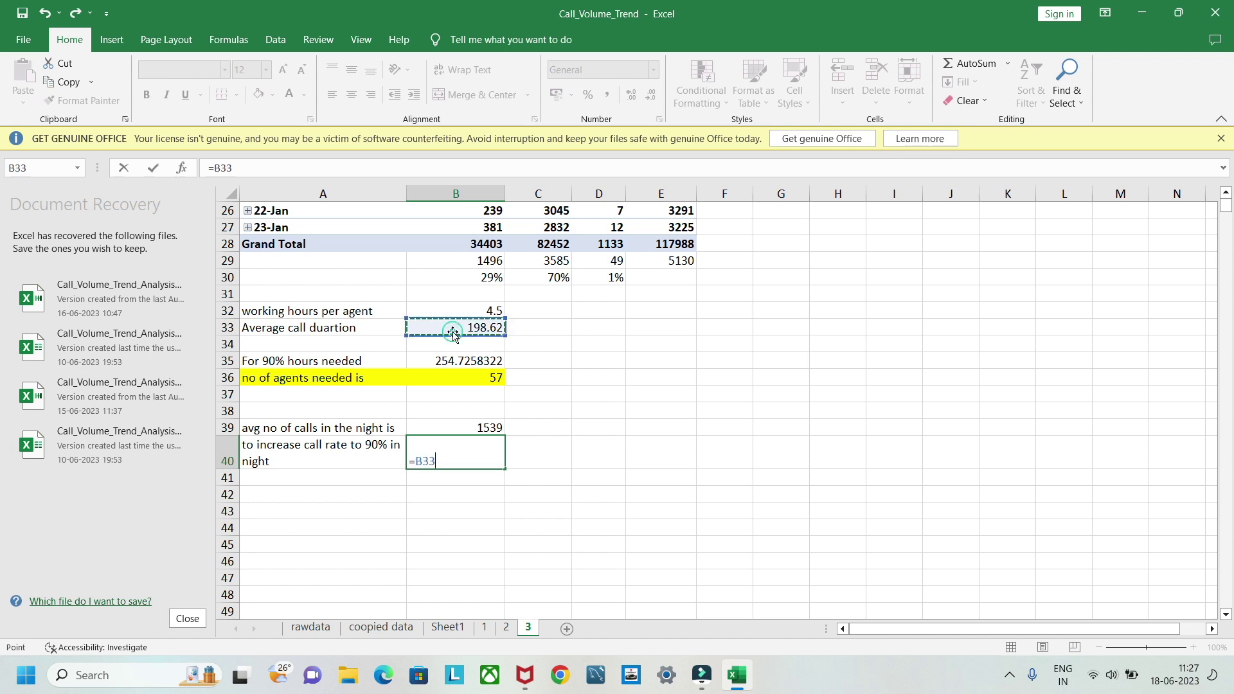
text(*)
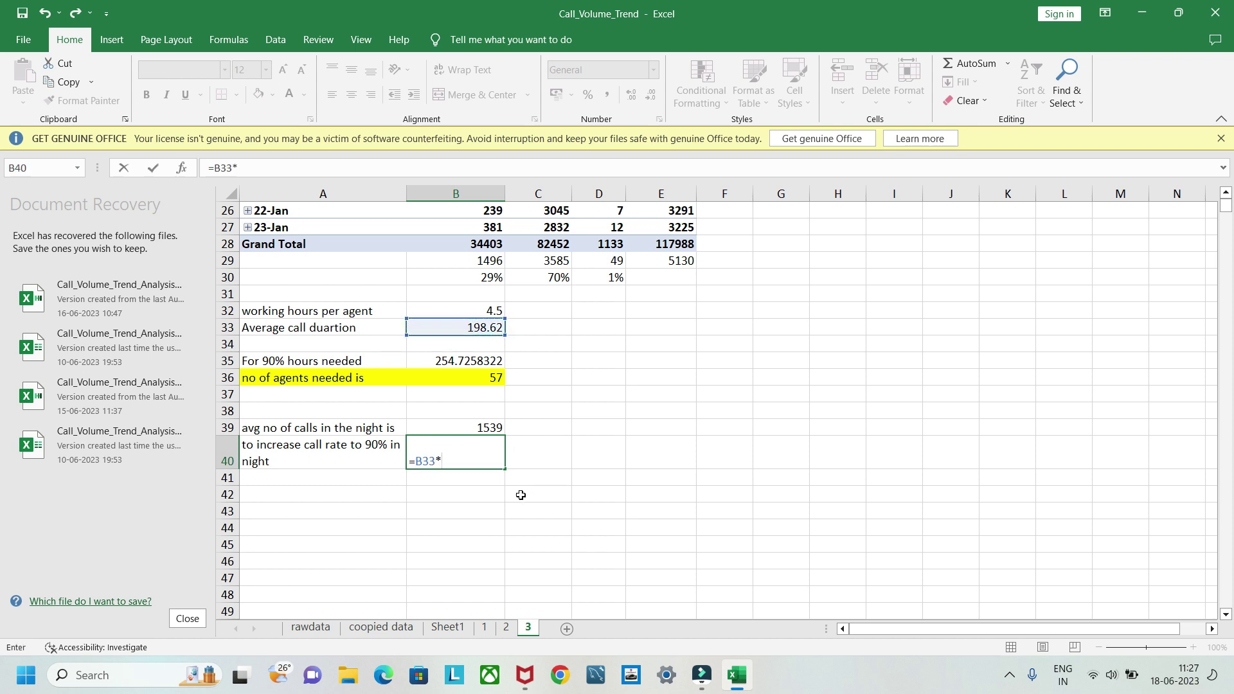
click(474, 426)
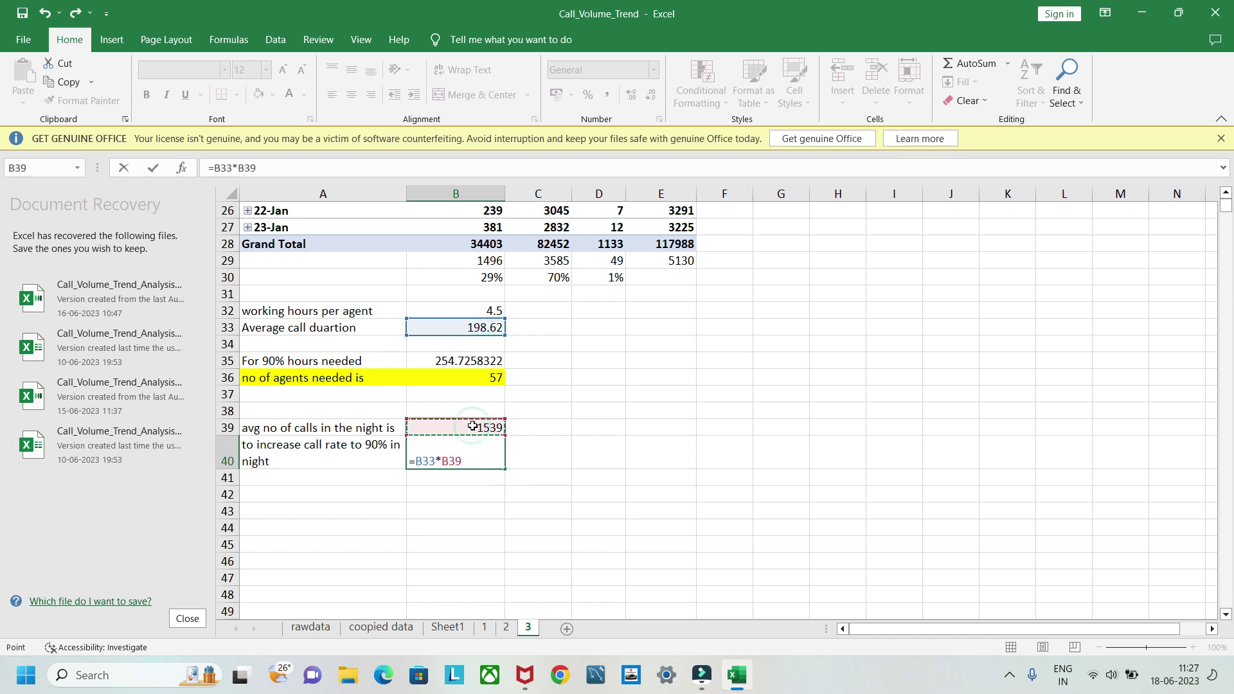
text(*.9/3600)
key(Return)
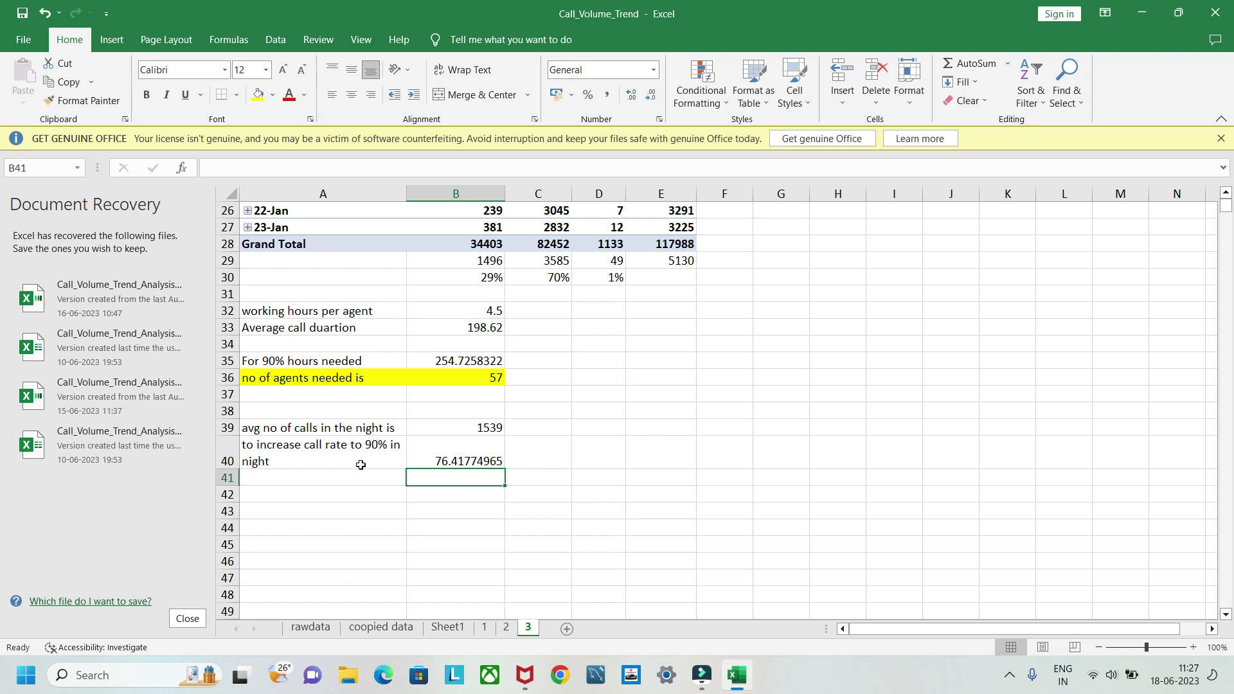
Step: Strip the decimals from the B40 result, leaving 76
click(469, 461)
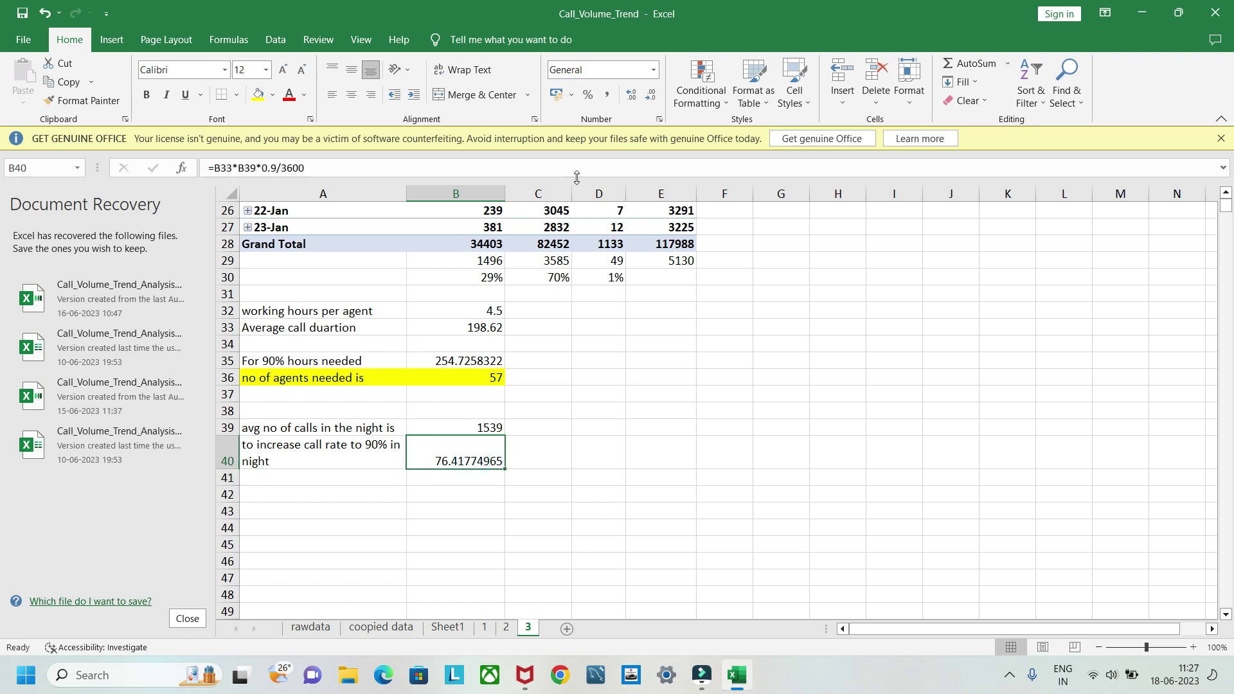
click(651, 95)
click(651, 95)
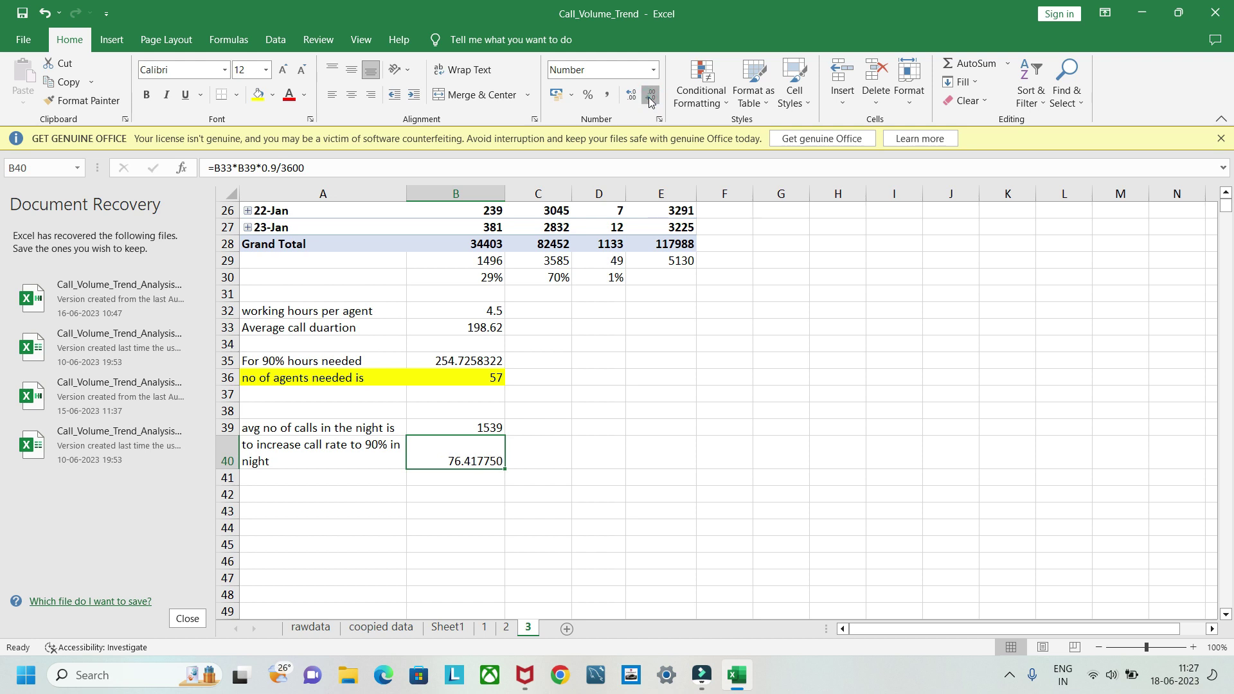
click(650, 95)
click(650, 95)
click(650, 95)
click(651, 95)
click(650, 95)
click(650, 95)
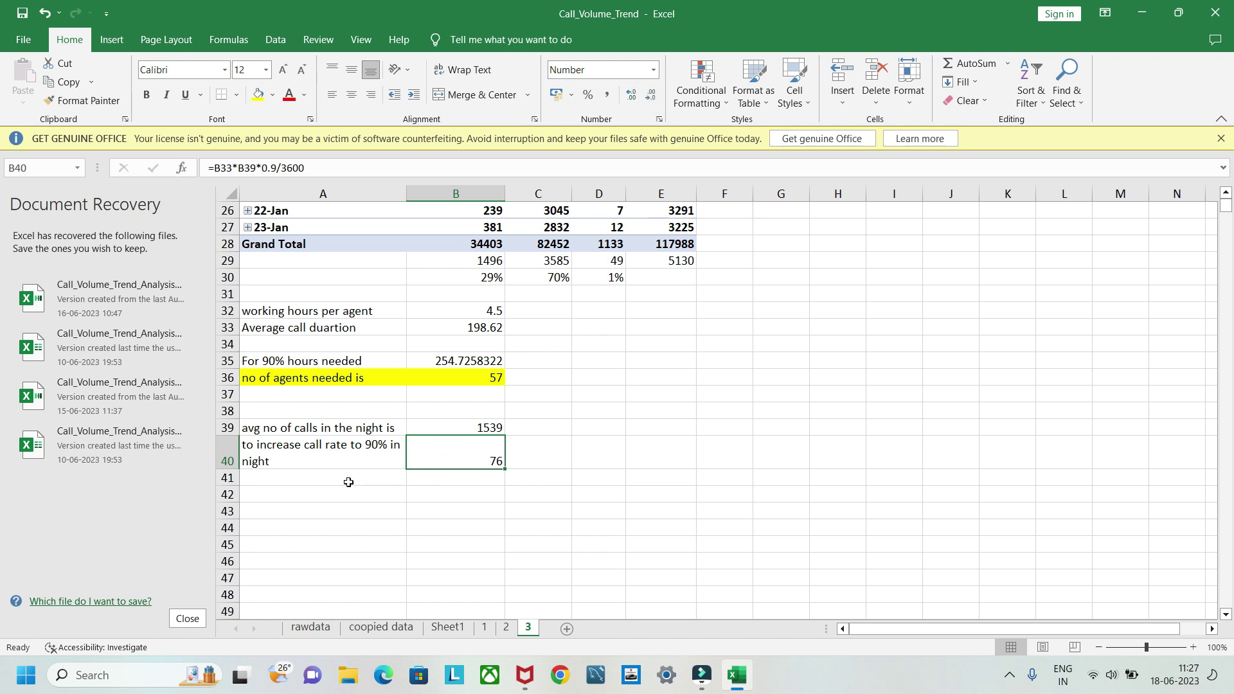
click(288, 482)
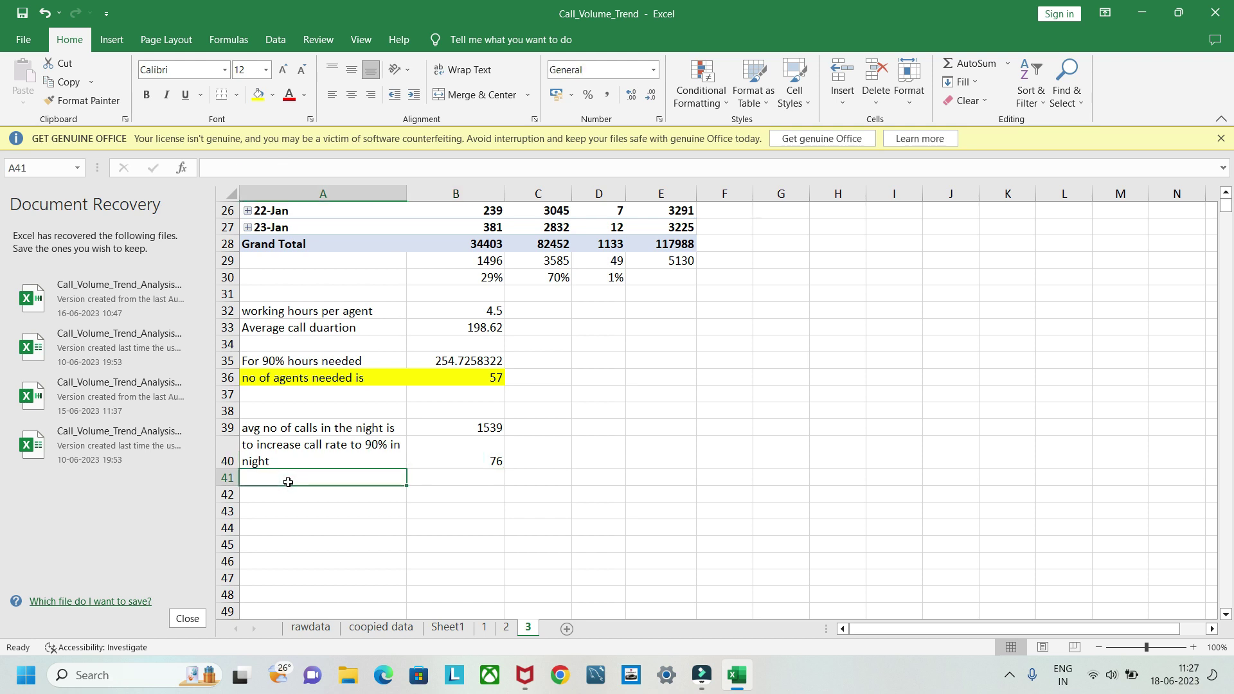
Step: Label A41 'no of agents needed in night' and enter =B40/B32 in B41
text(no of a)
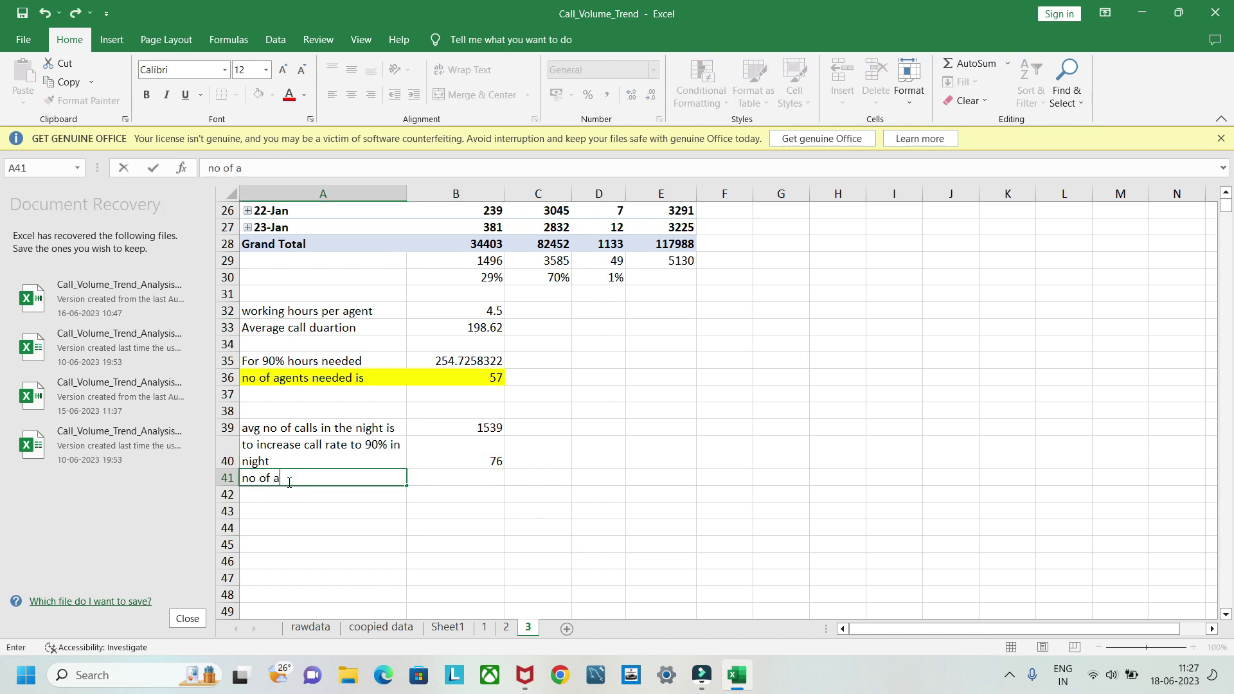
text(gents needed in night)
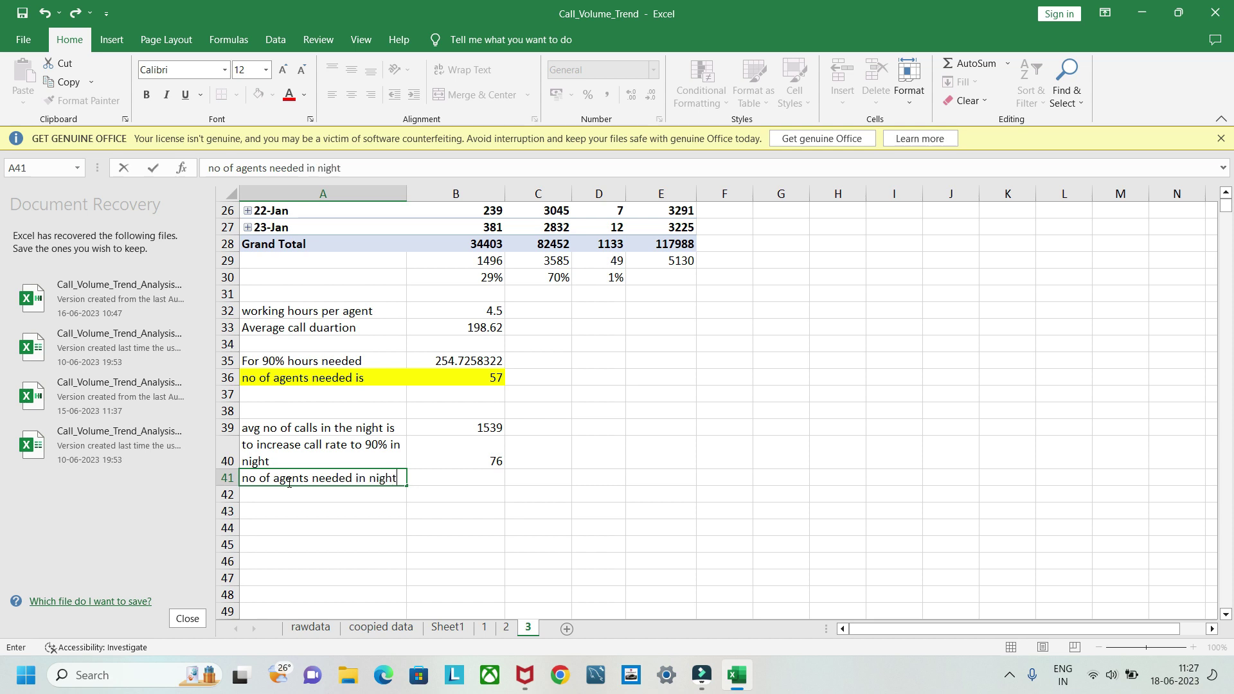
click(429, 476)
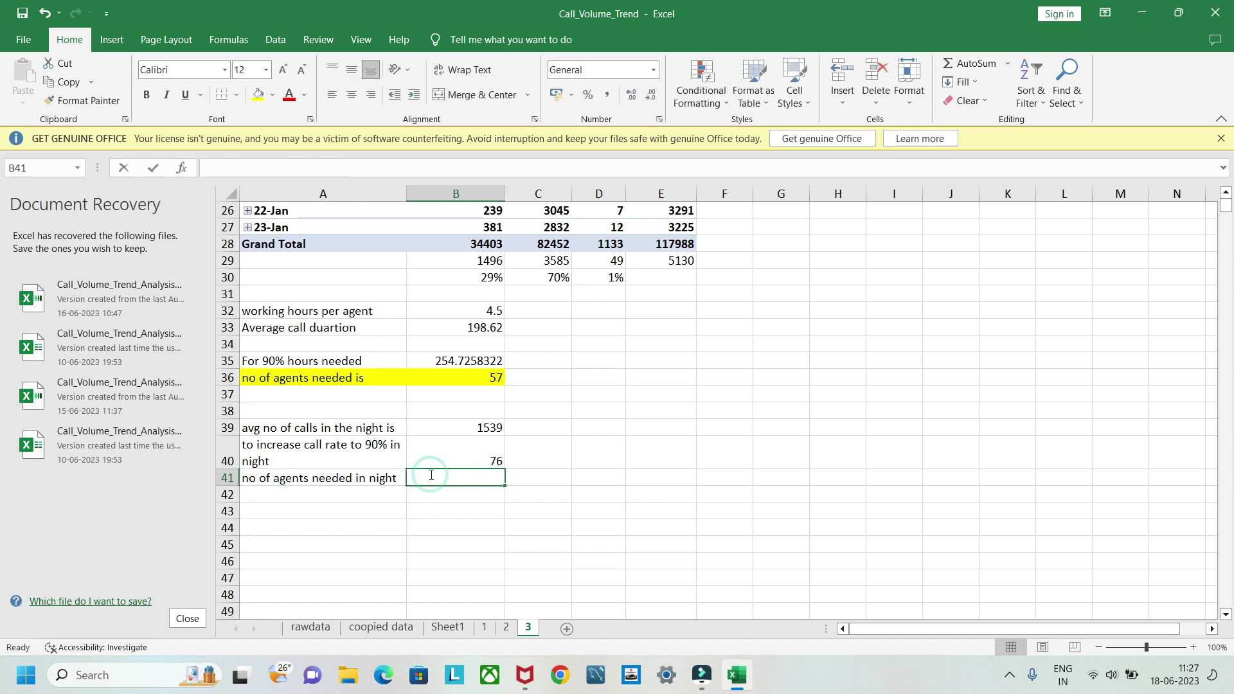
text(=)
click(489, 464)
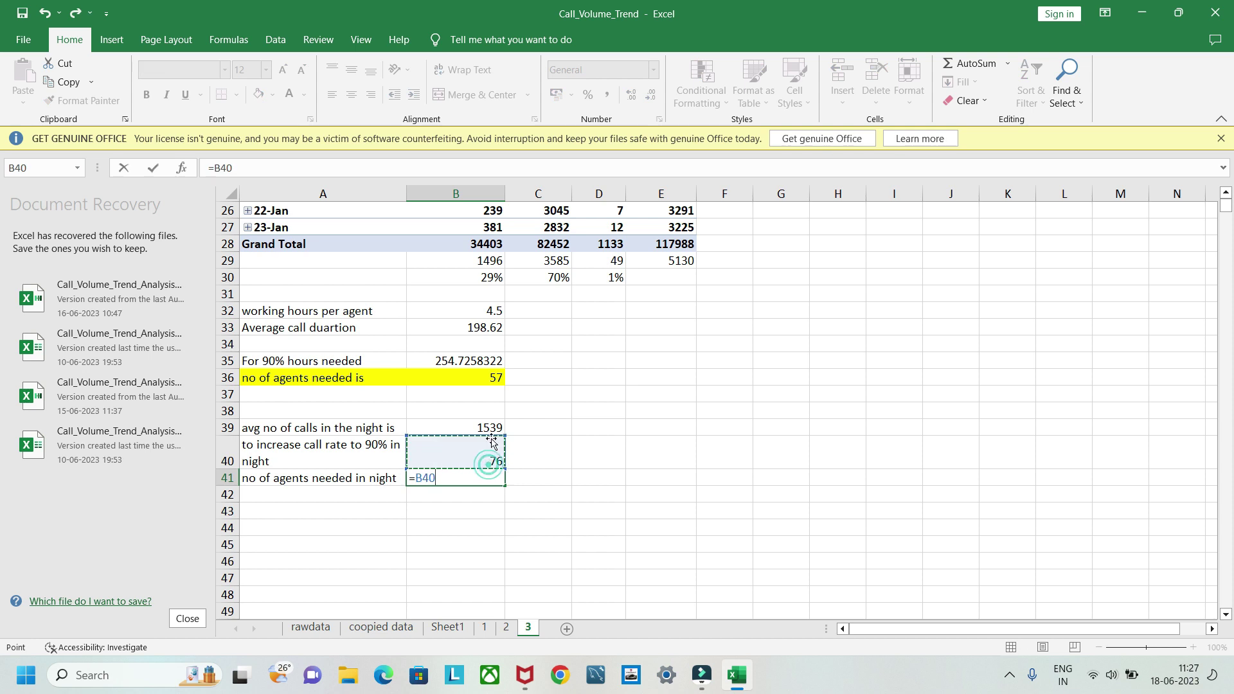
text(/)
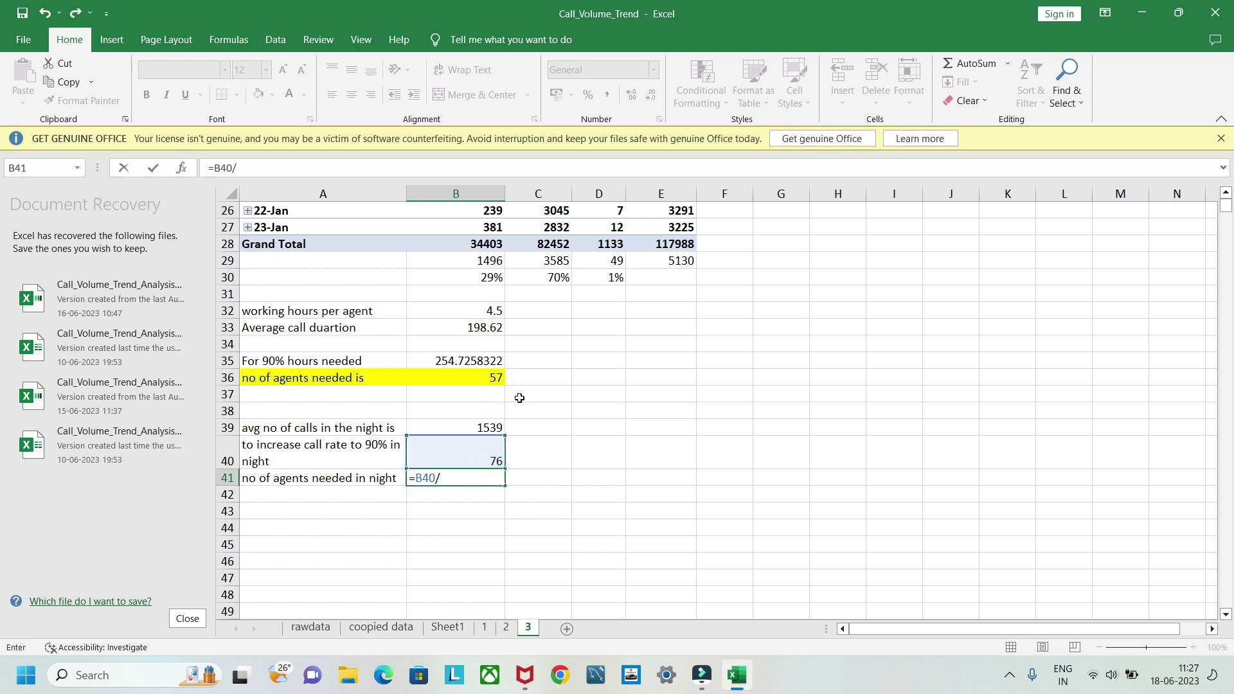
click(495, 311)
key(Return)
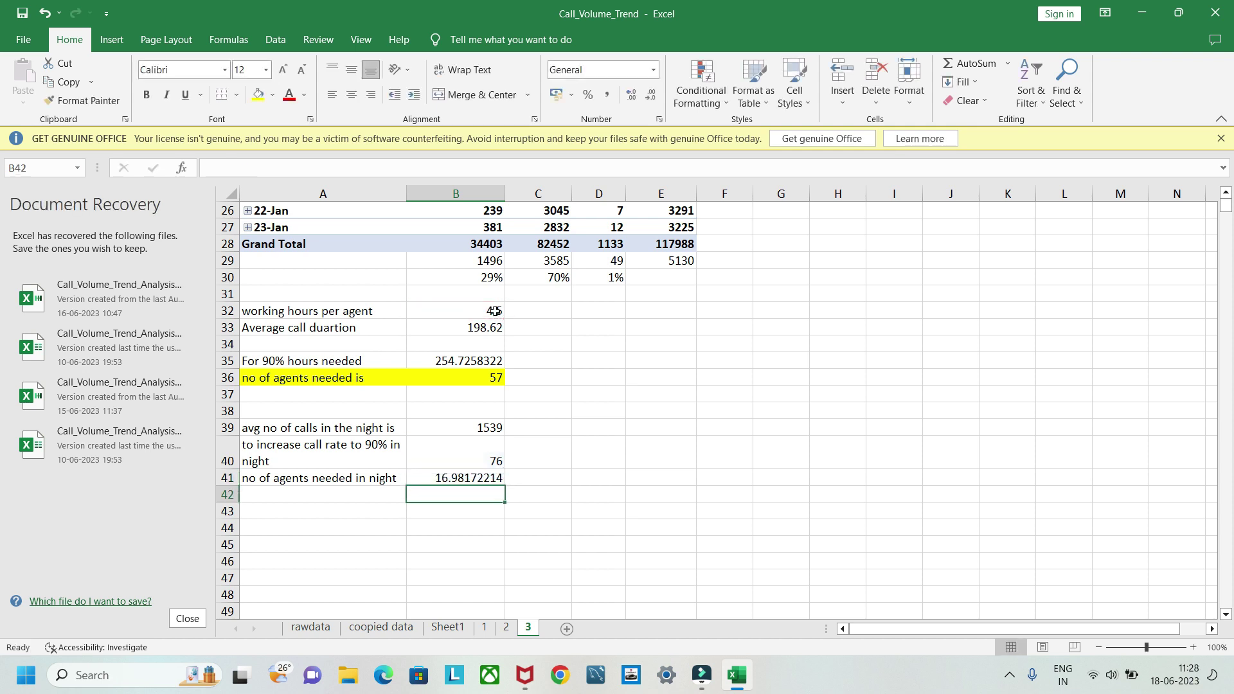
Step: Round the B41 result to 17 and highlight A41:B41 in yellow
click(471, 481)
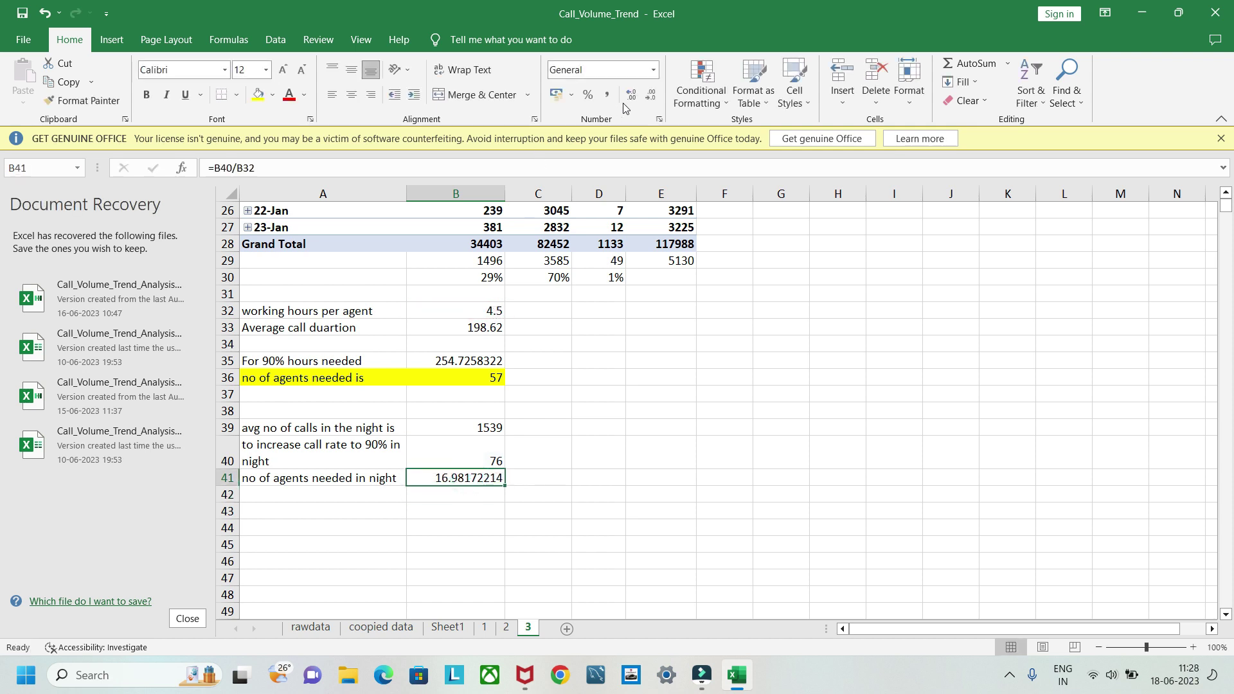
click(651, 97)
click(651, 96)
click(650, 97)
click(651, 96)
click(651, 96)
click(651, 96)
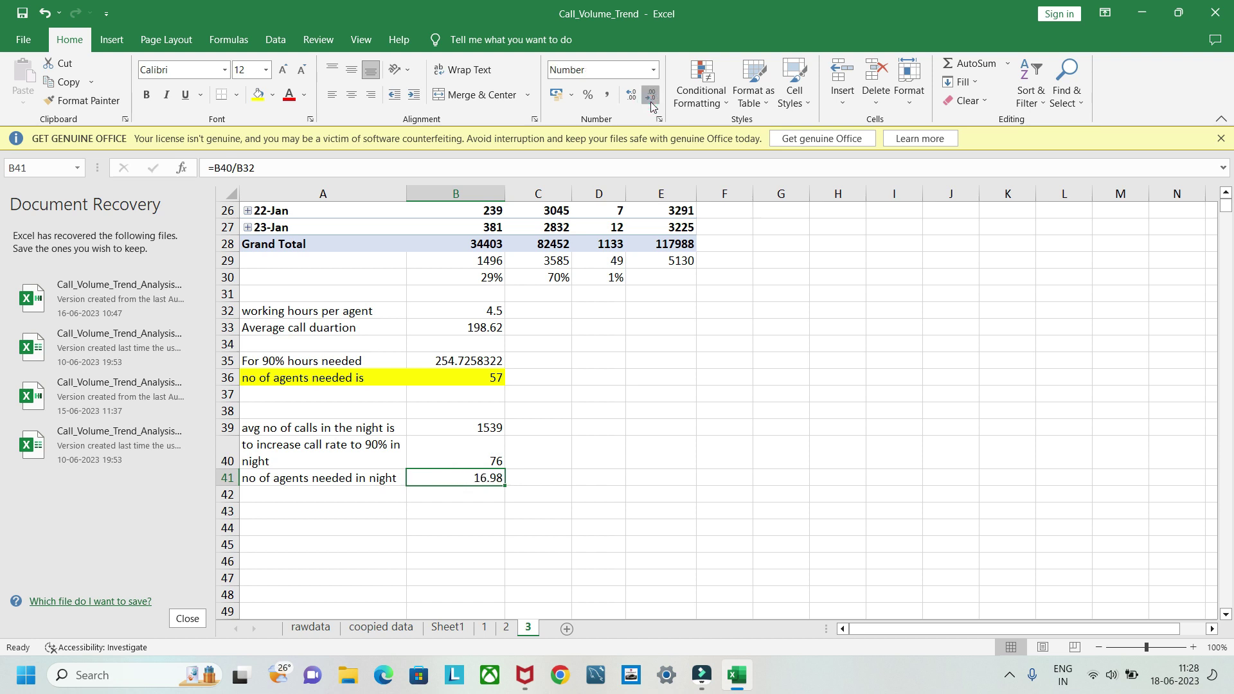
click(651, 96)
click(651, 97)
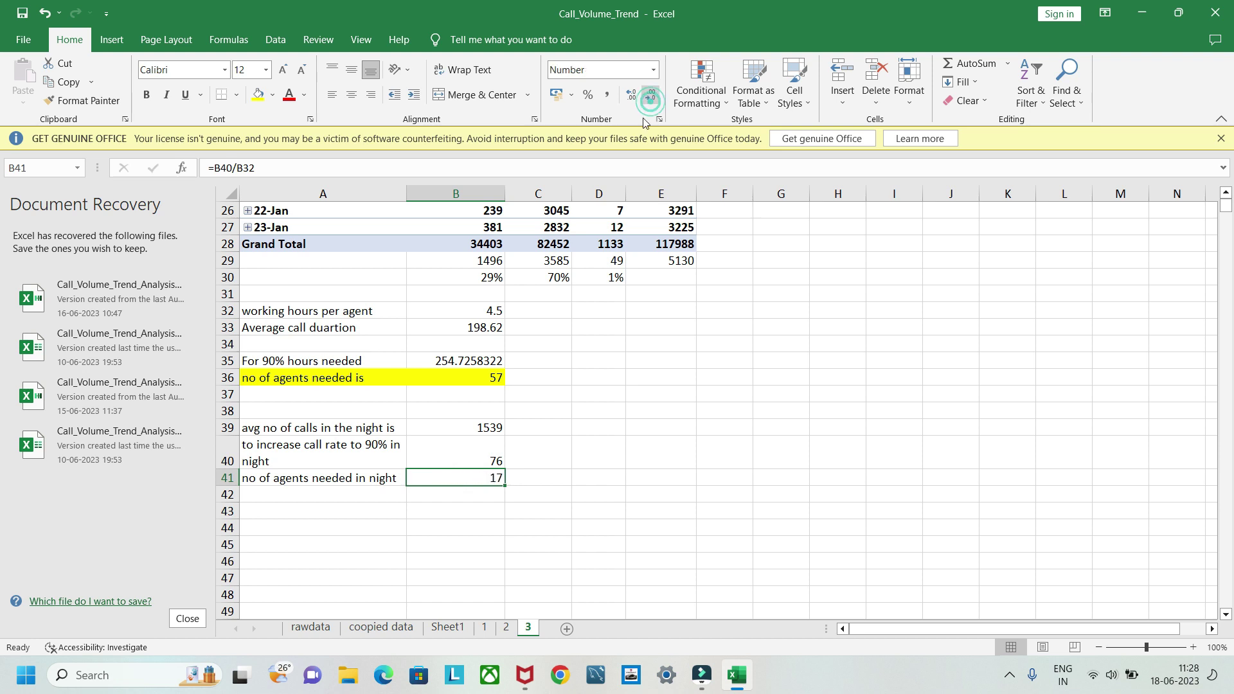
click(299, 479)
drag(328, 475, 476, 479)
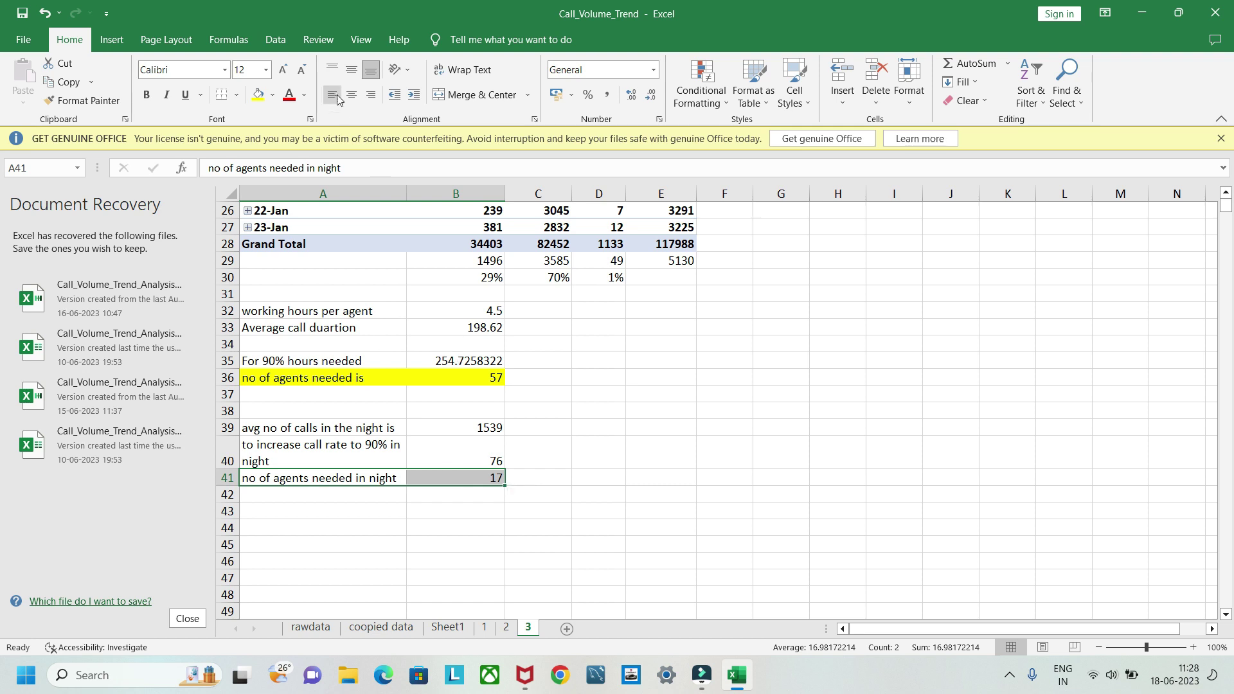
click(258, 94)
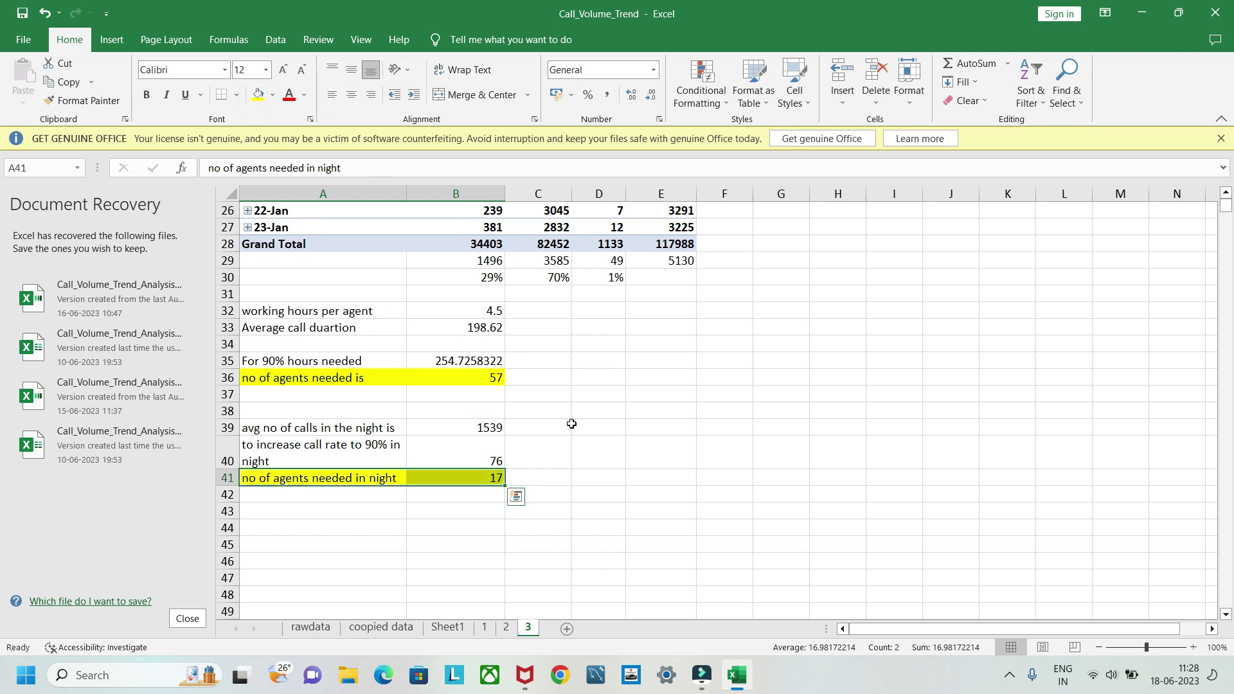
click(643, 453)
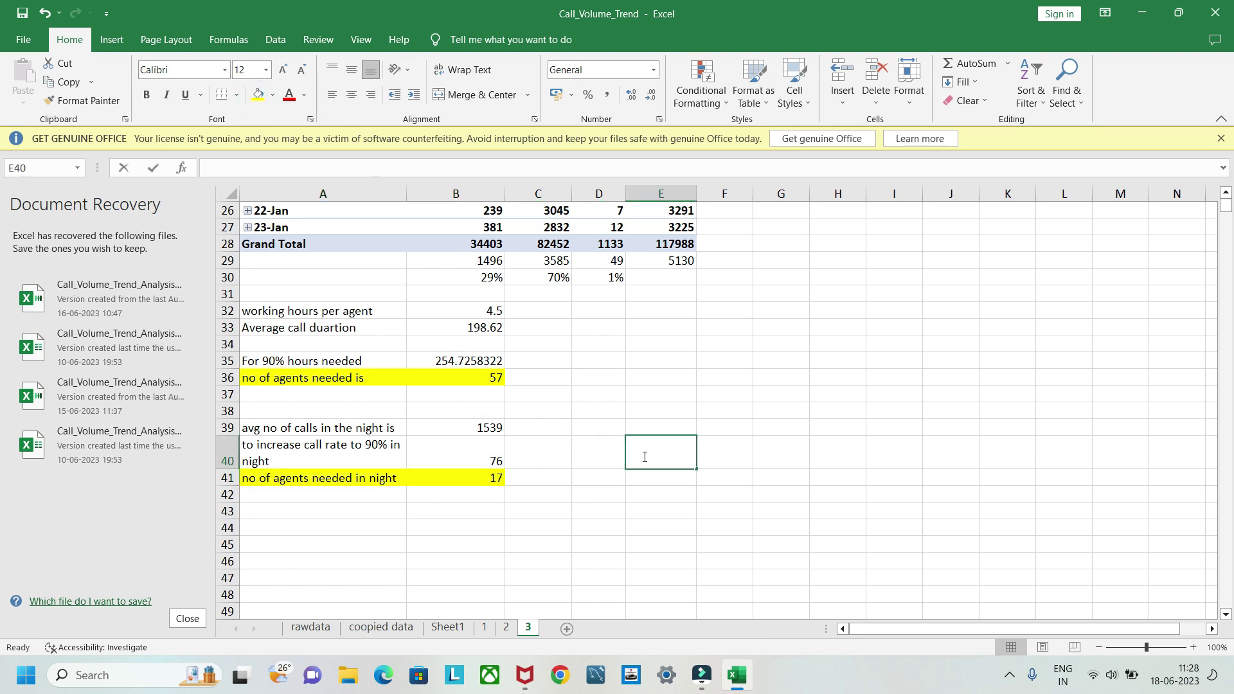
Step: Enter shift labels '9am -9pm' in E40 and '9pm-9am' in E41
double_click(645, 457)
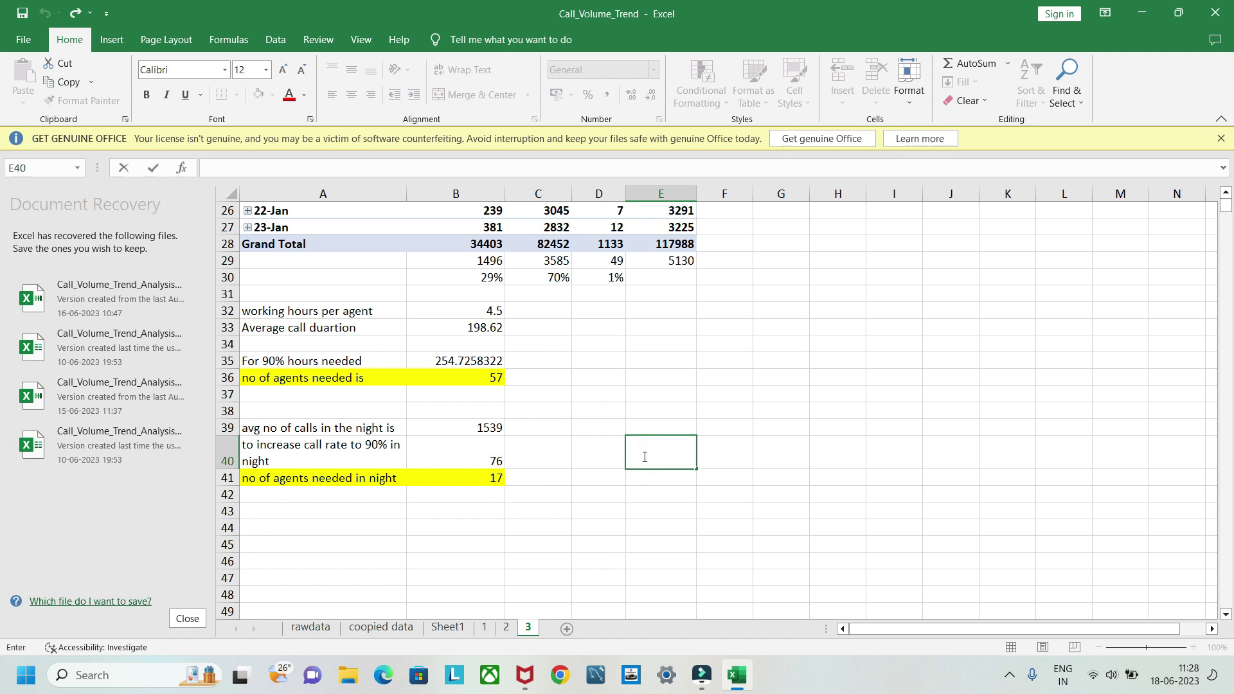
text(9am -9pm)
click(651, 485)
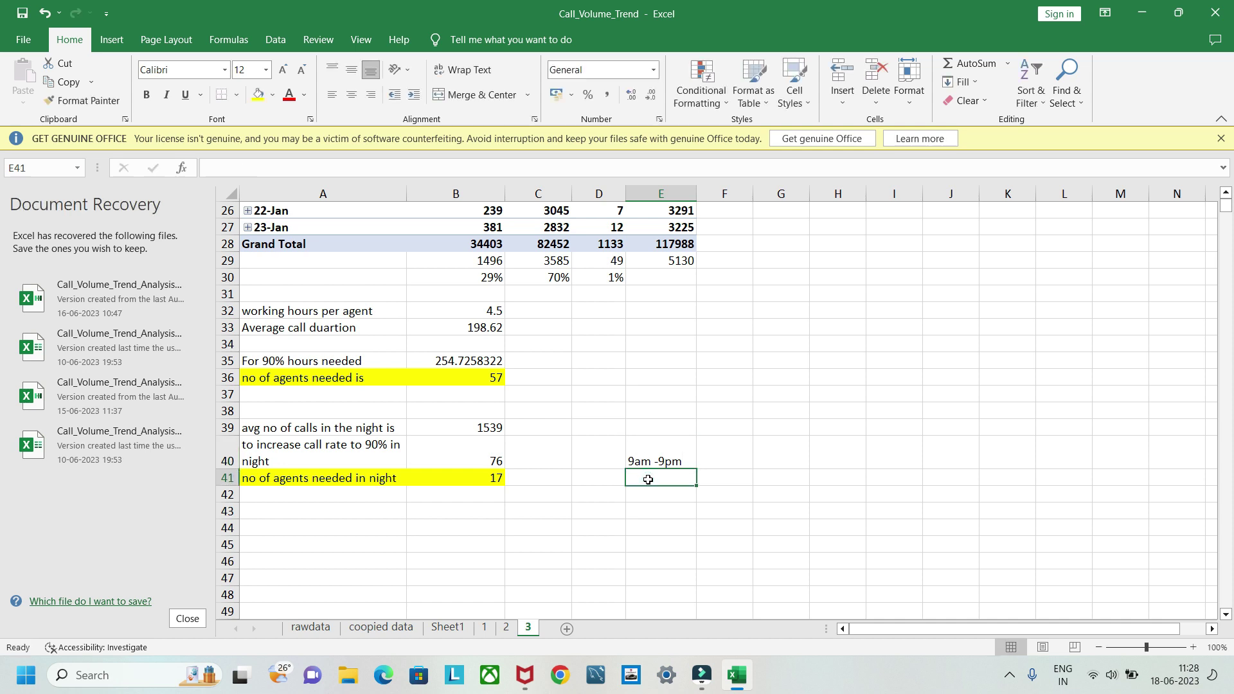
double_click(650, 480)
text(9)
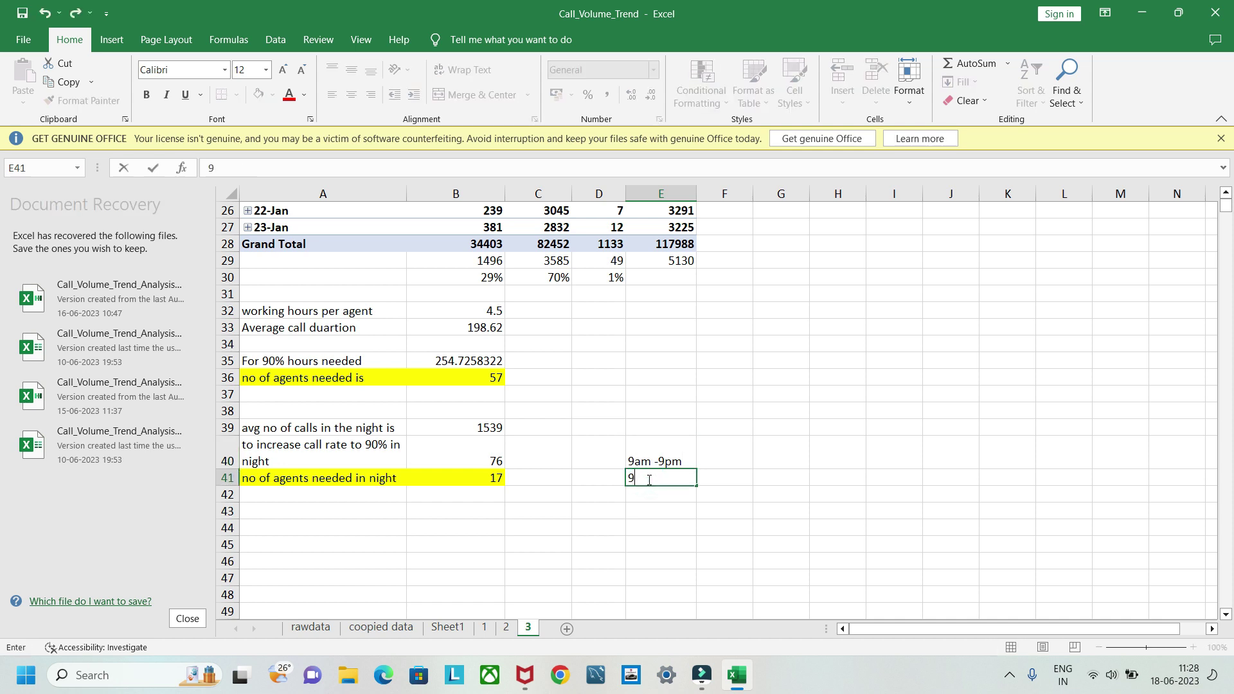
text(pm-9am)
click(660, 462)
Step: Enter 57 agents at 90% for the day shift and 17 agents at 90% for night
click(715, 454)
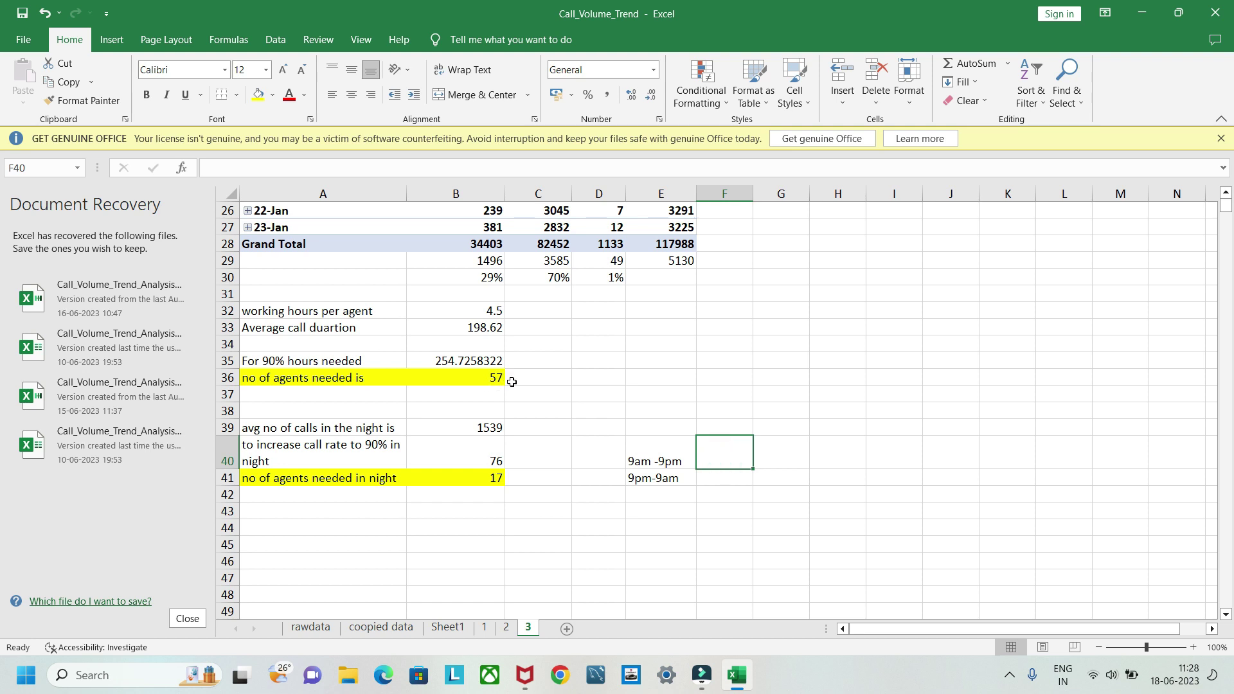
double_click(721, 464)
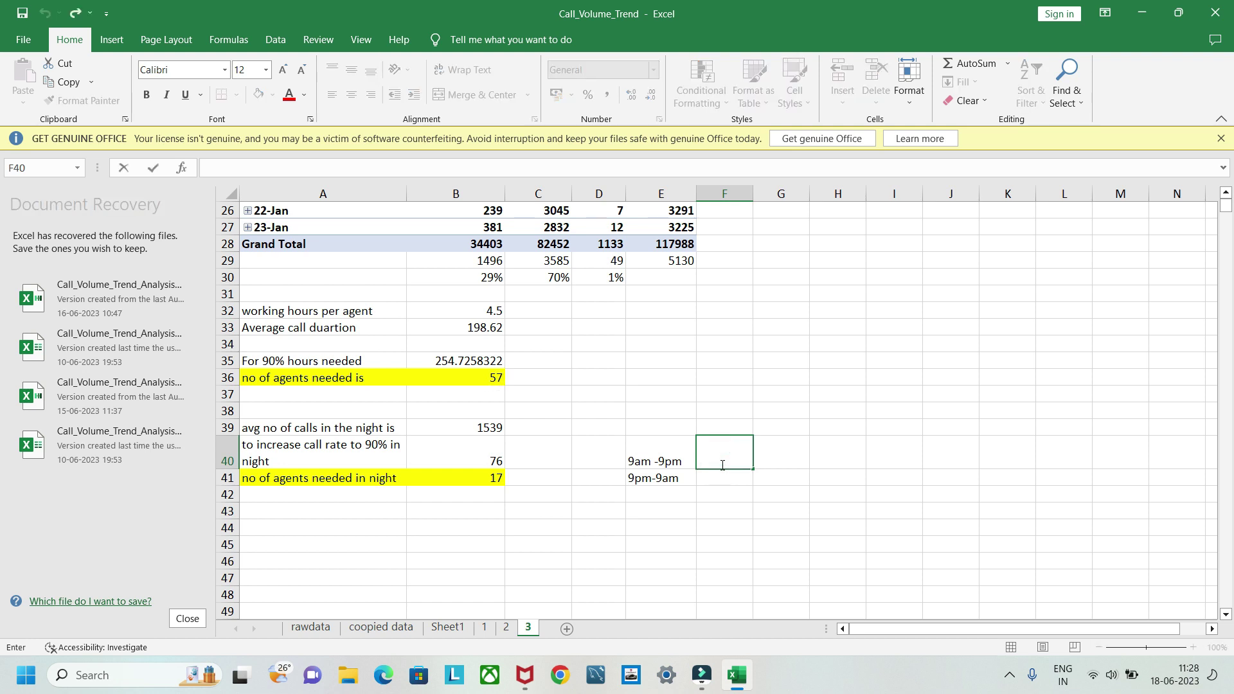
text(57)
key(Return)
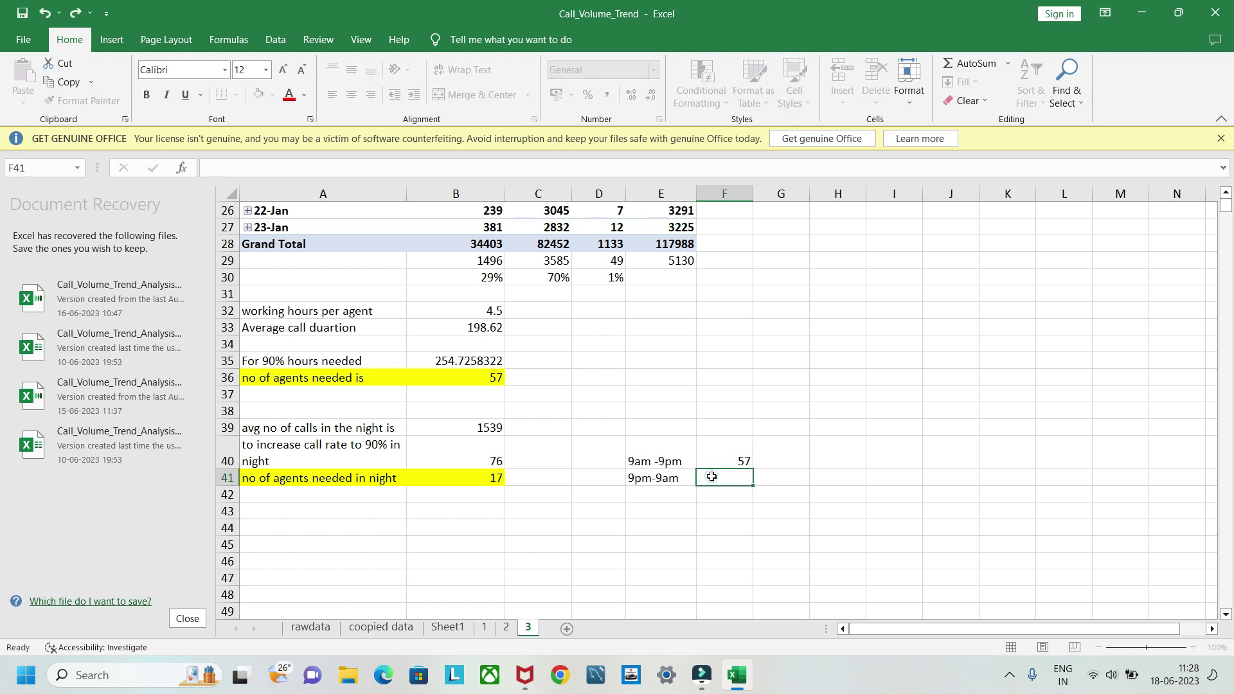
click(774, 459)
text(90)
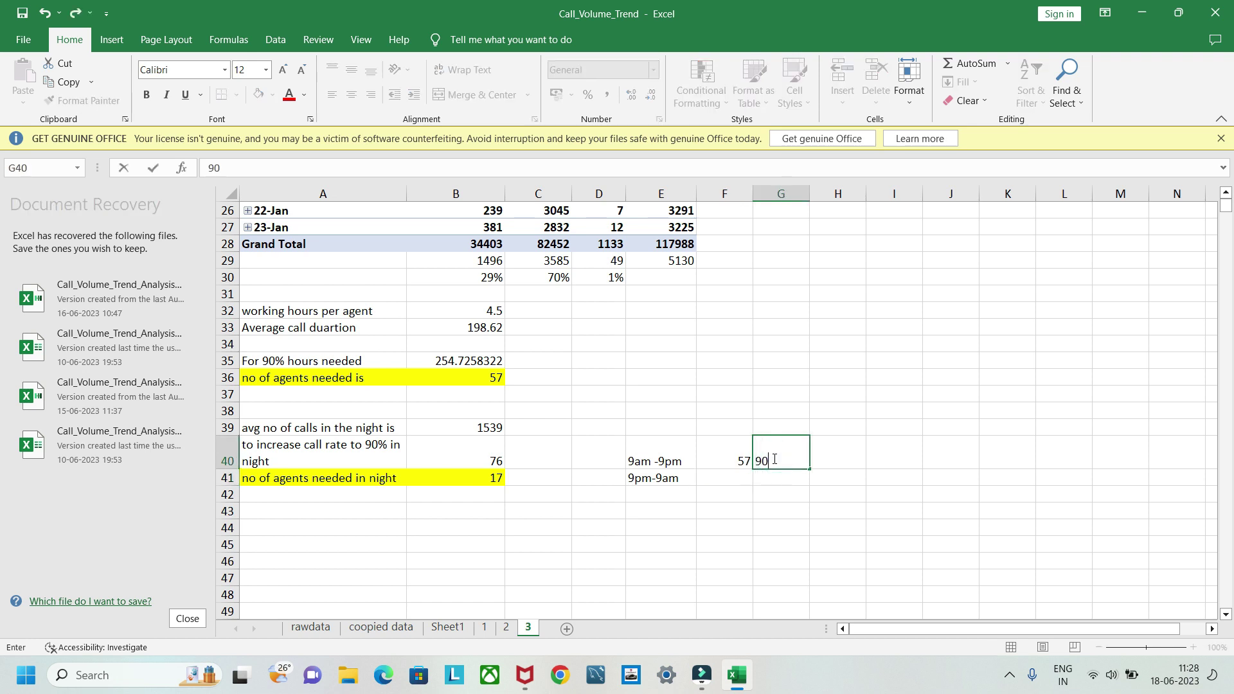
text(%)
click(714, 481)
text(17)
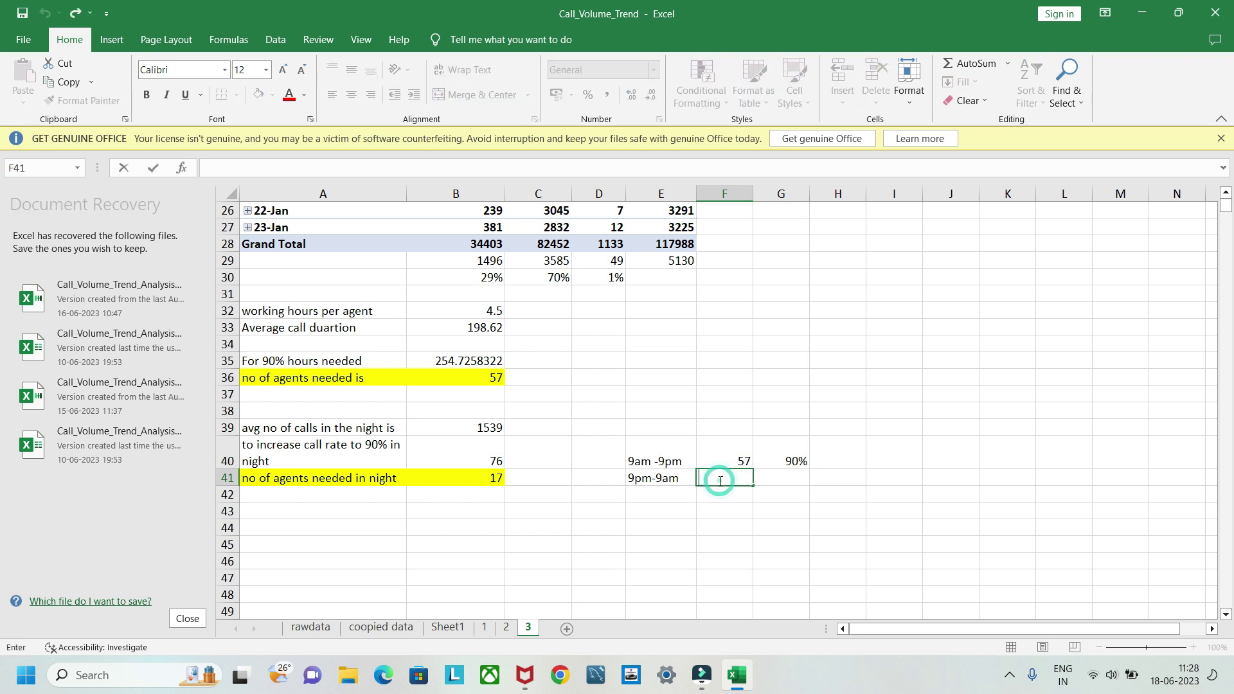
click(791, 479)
text(90)
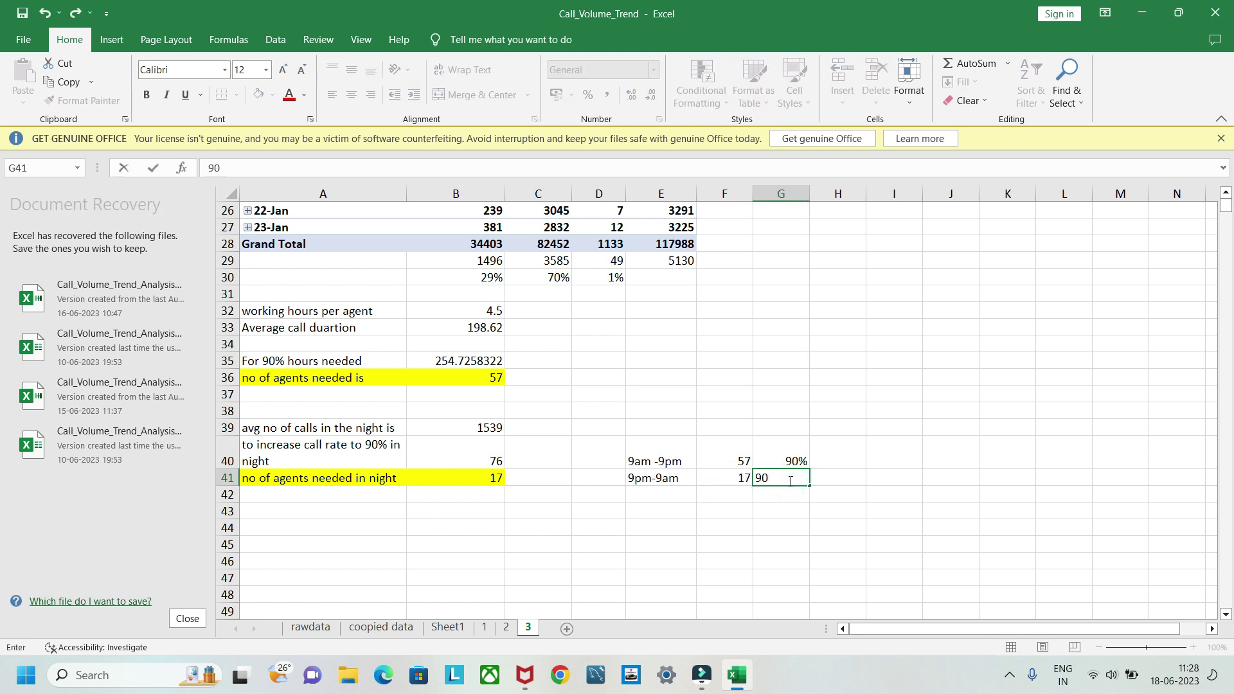
text(%)
key(Return)
click(721, 495)
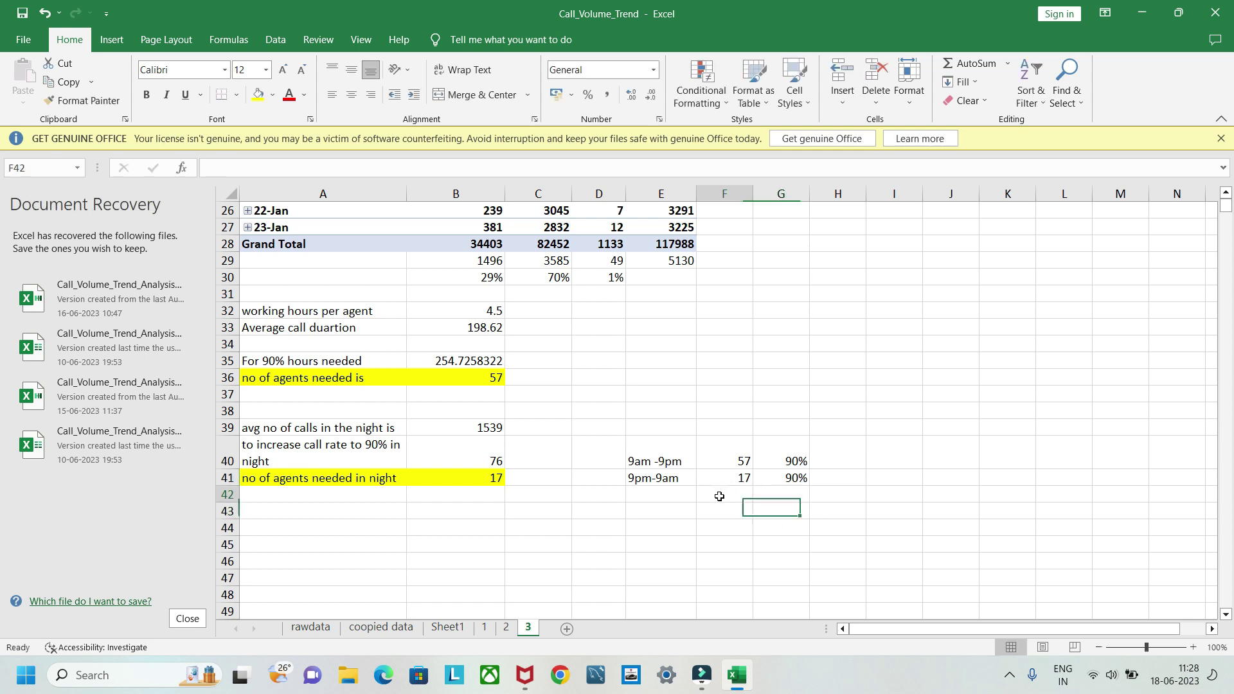
Step: Enter =57+17 in F42 for a total of 74 and fill it yellow
text(=)
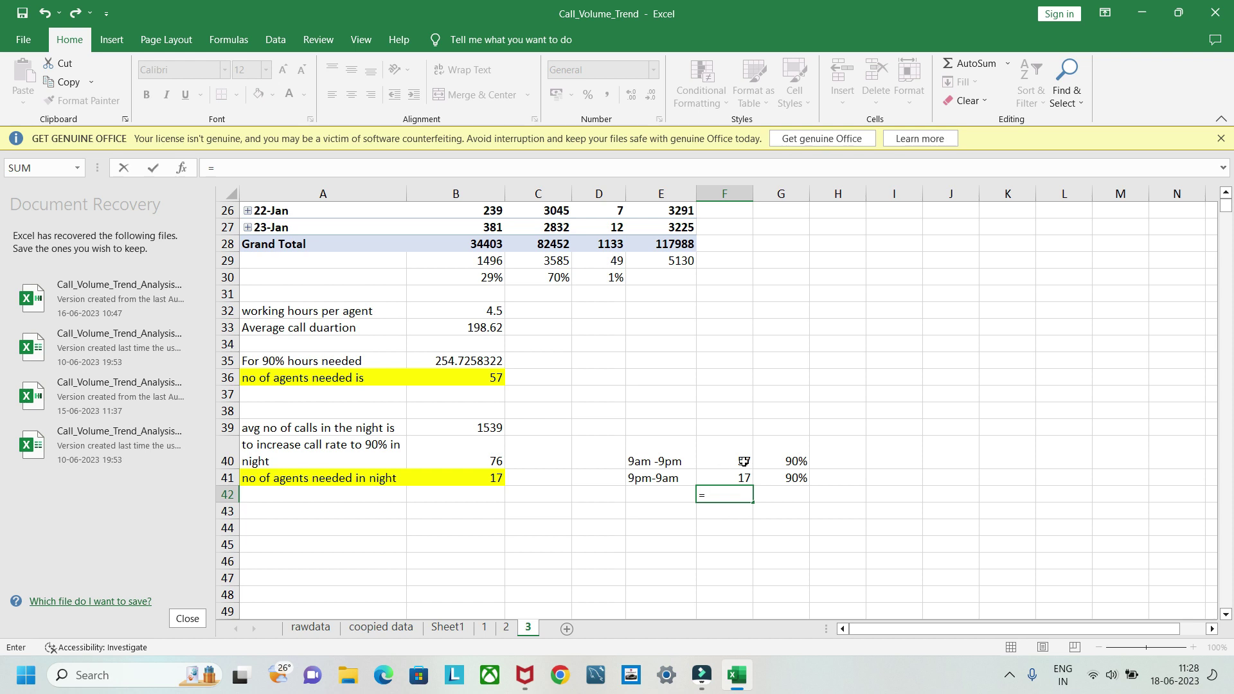
text(57+17)
key(Return)
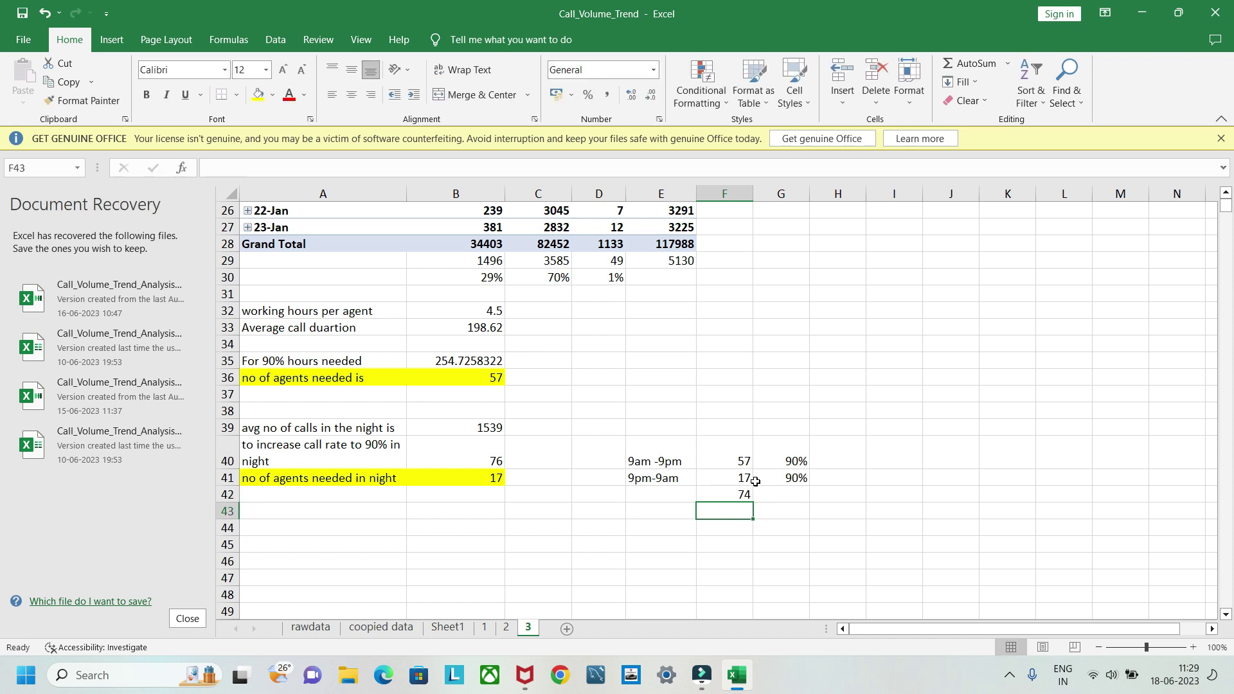
click(727, 499)
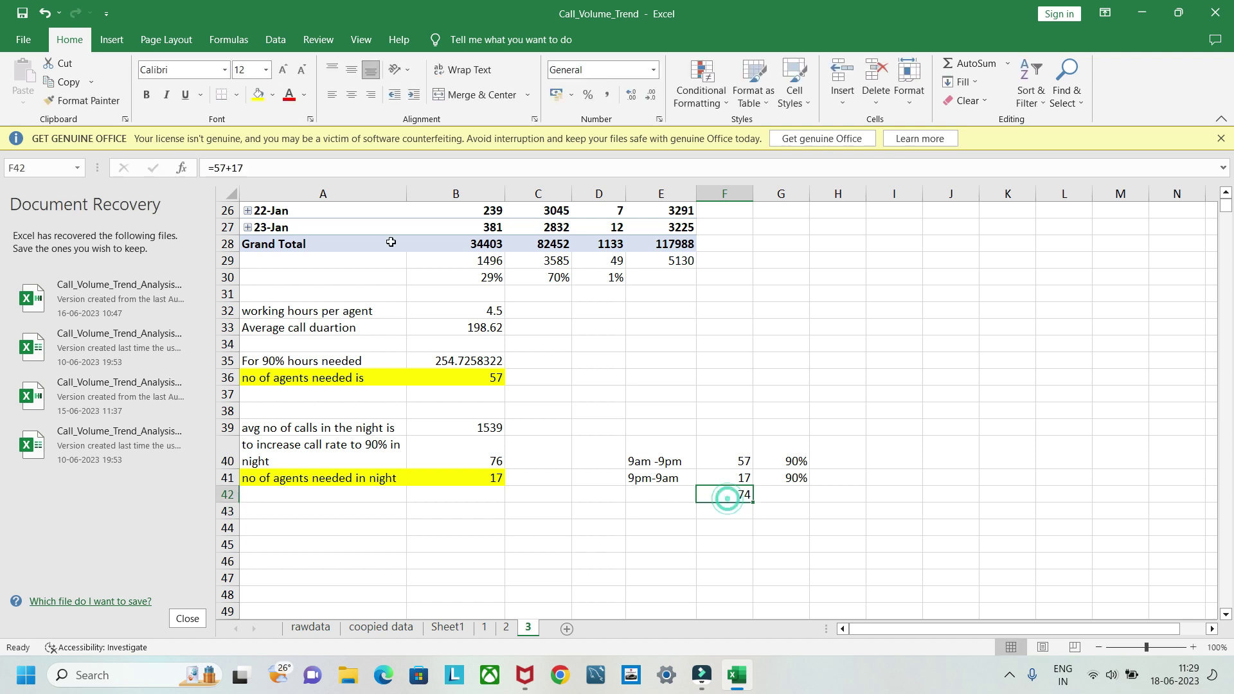
click(256, 94)
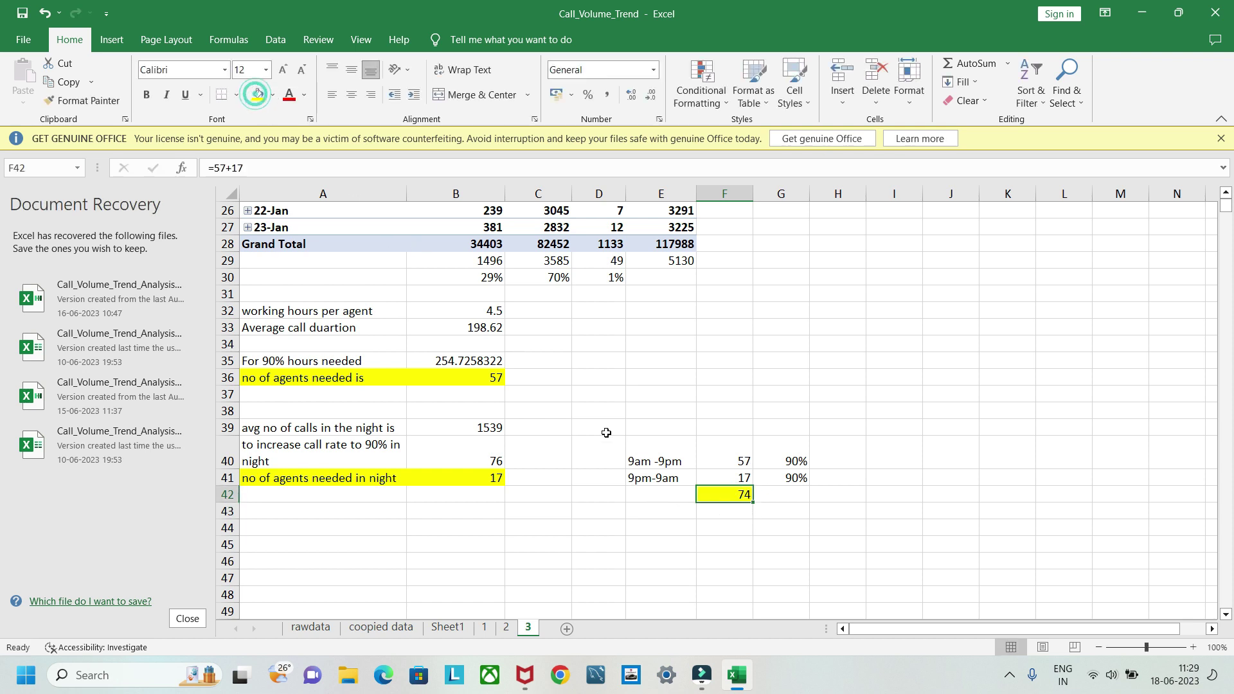
Step: Label E42 'overall total agents needed is', wrapped onto two lines in a widened column E
click(640, 495)
text(ov)
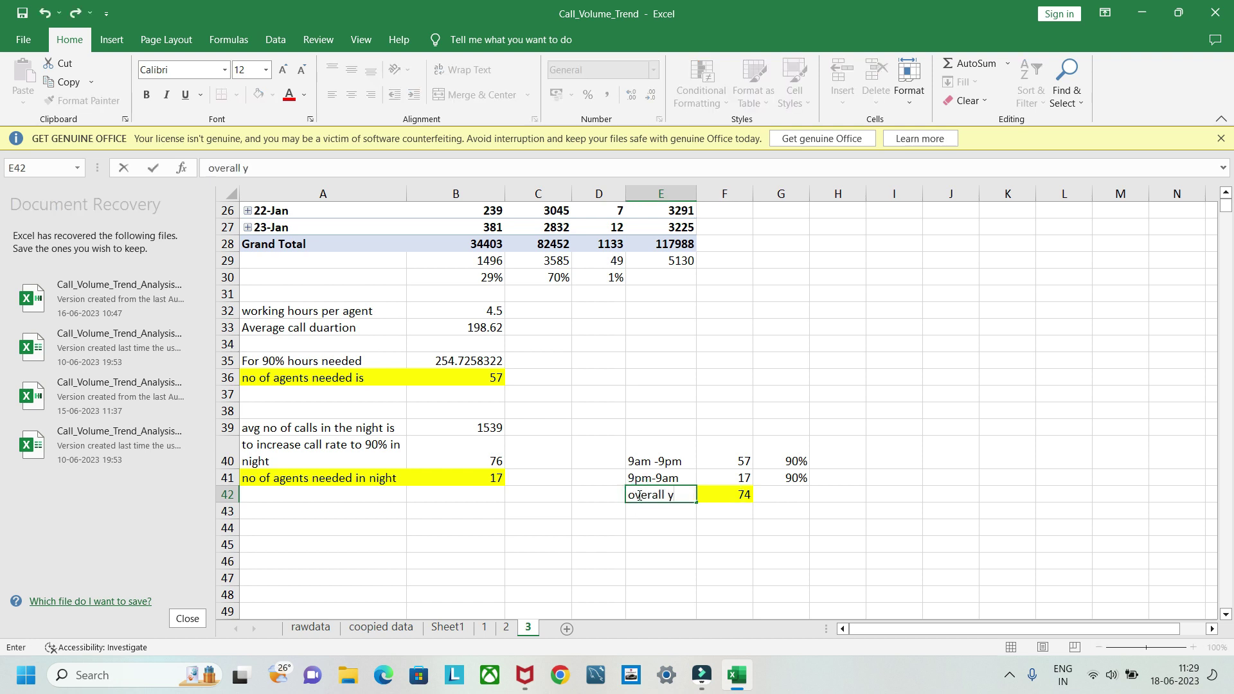
text(erall total)
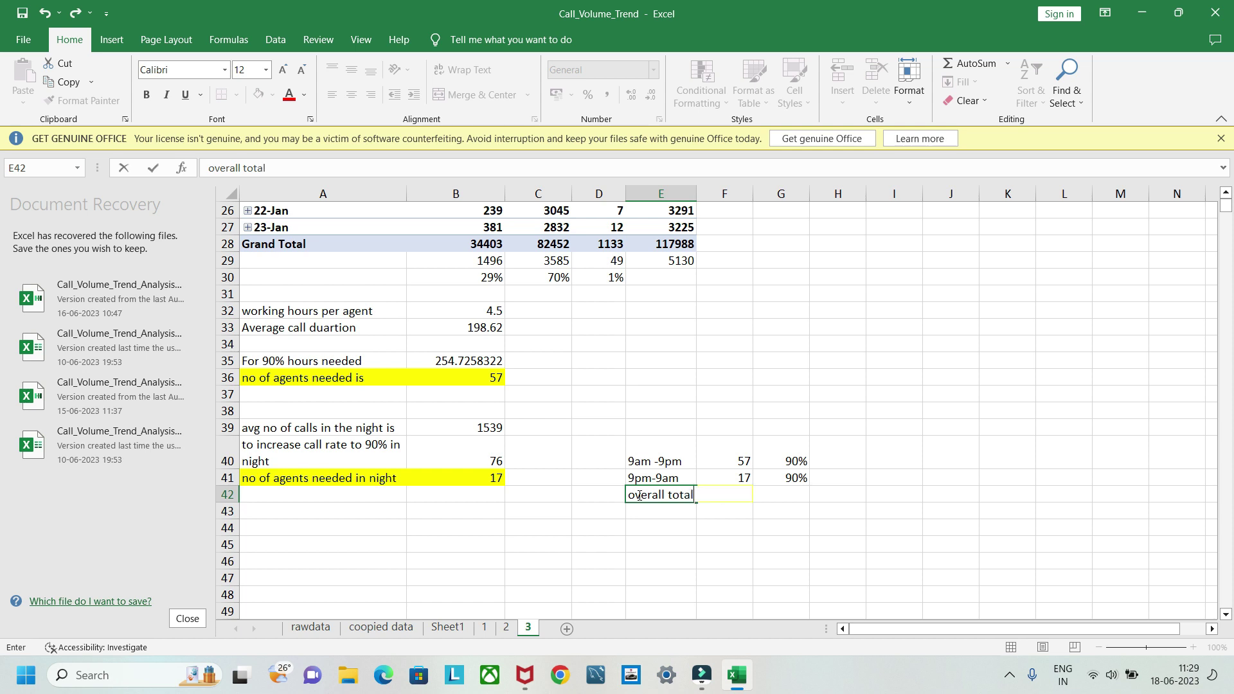
text( agents needed i)
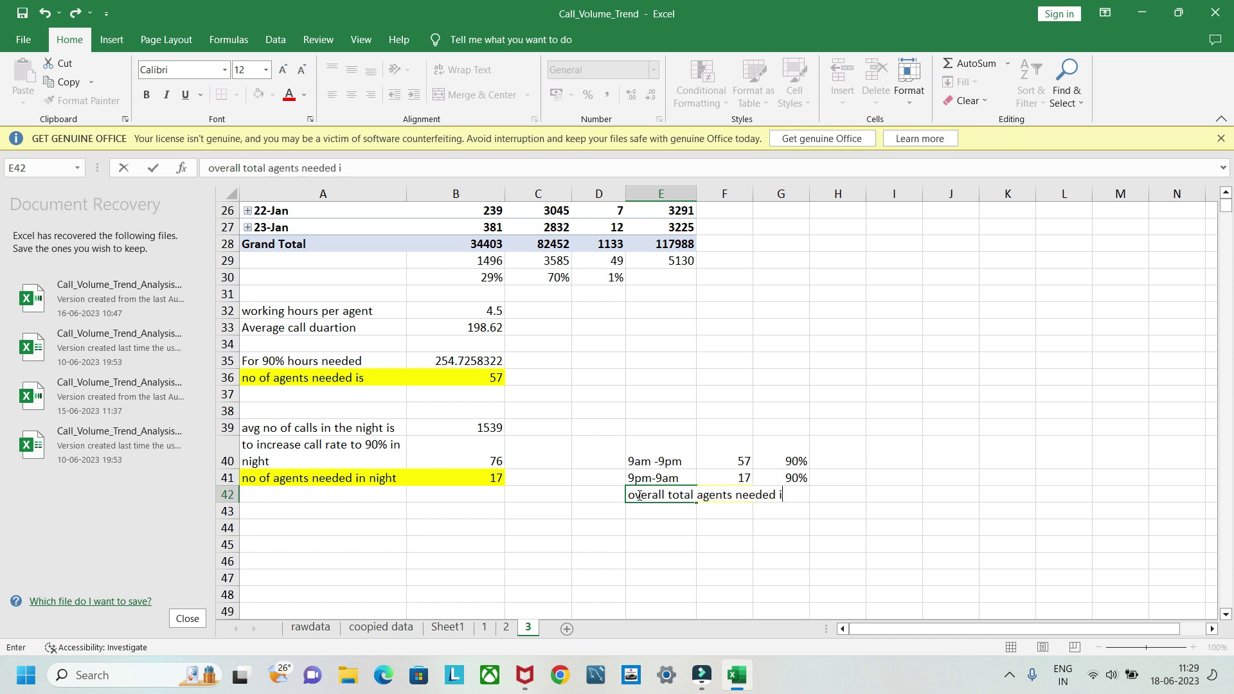
text(s)
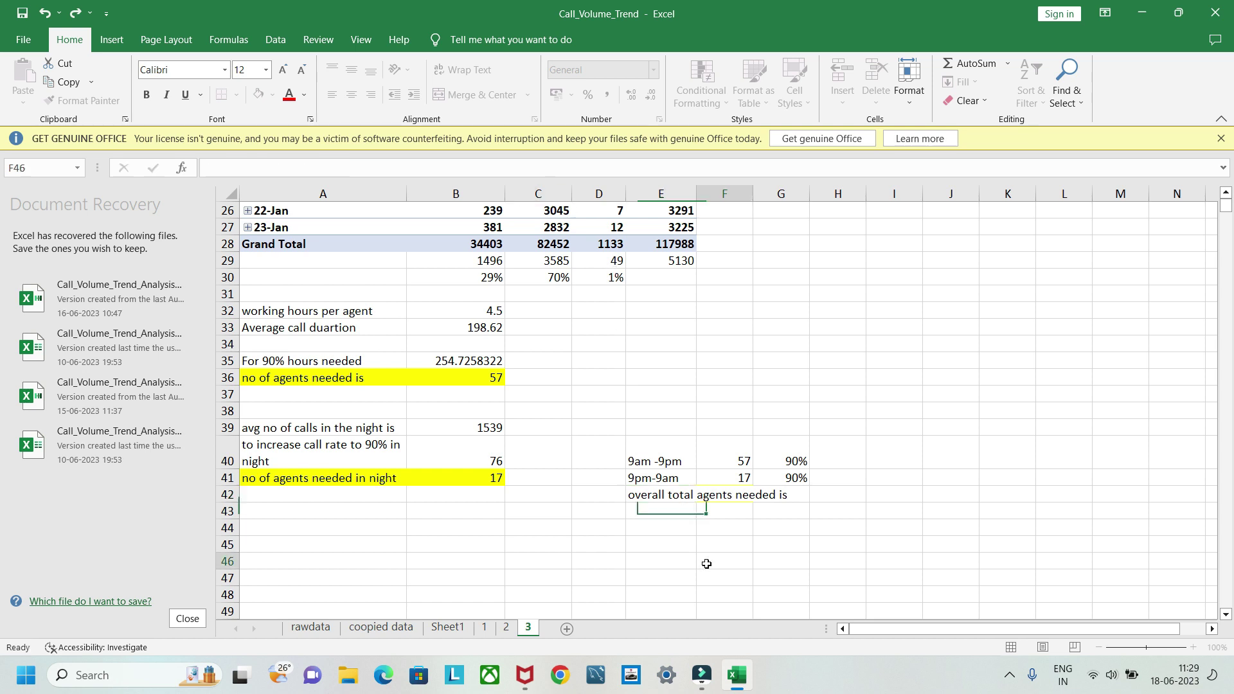
click(710, 552)
click(645, 499)
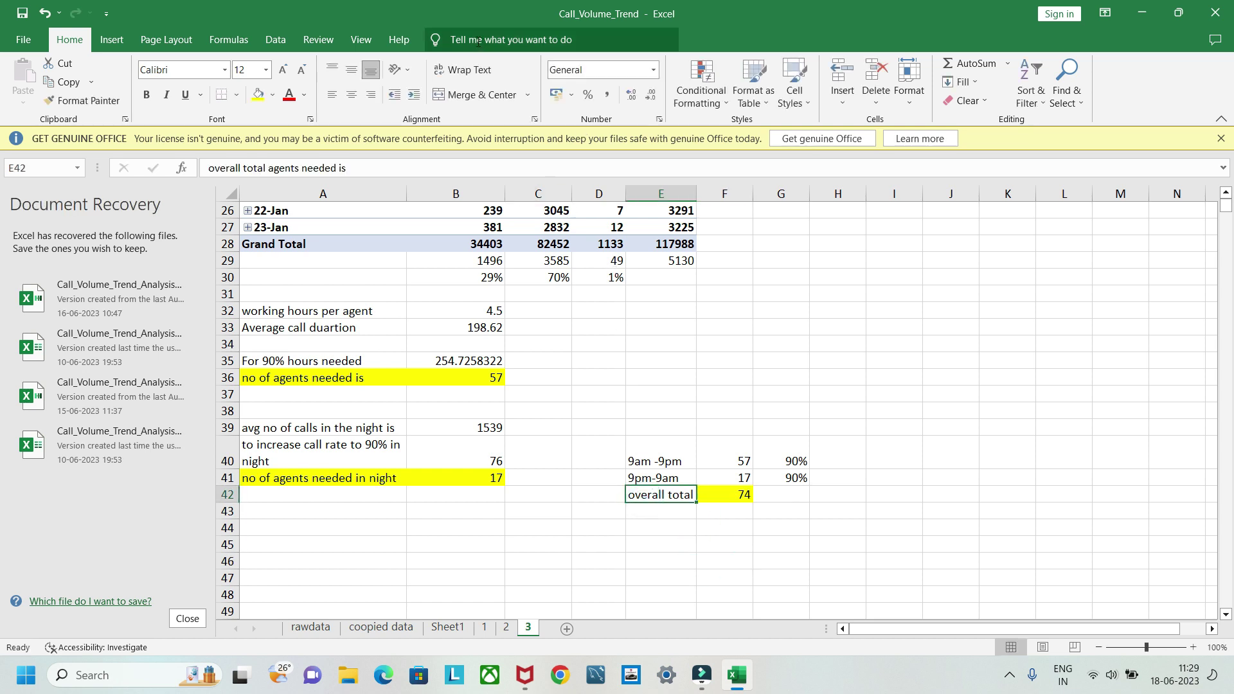
click(464, 69)
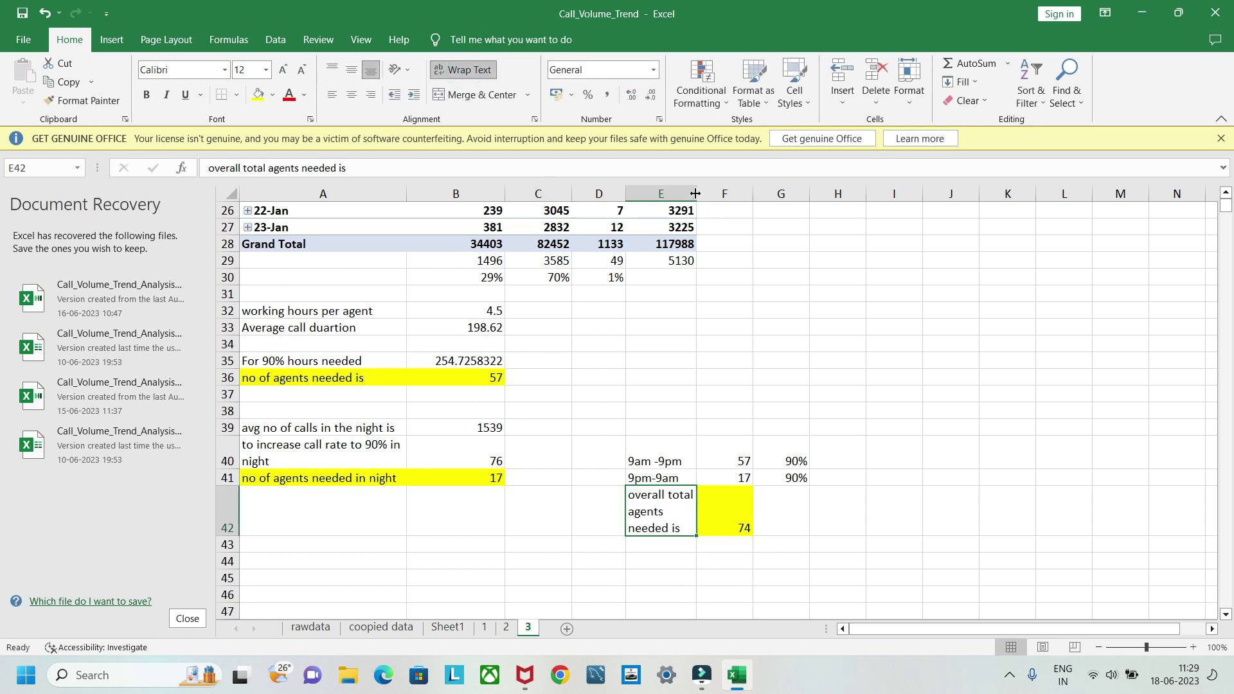
drag(695, 194, 789, 193)
click(894, 566)
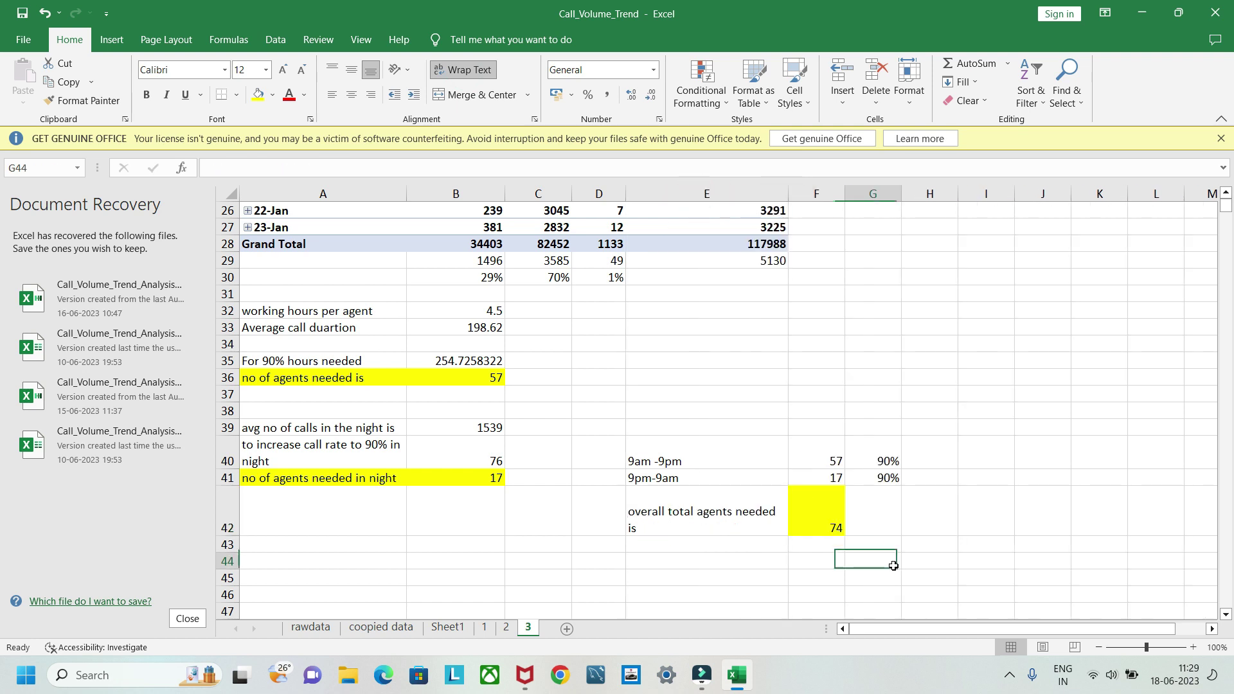
Step: Fill the E42 label cell red, keeping its text black
click(645, 512)
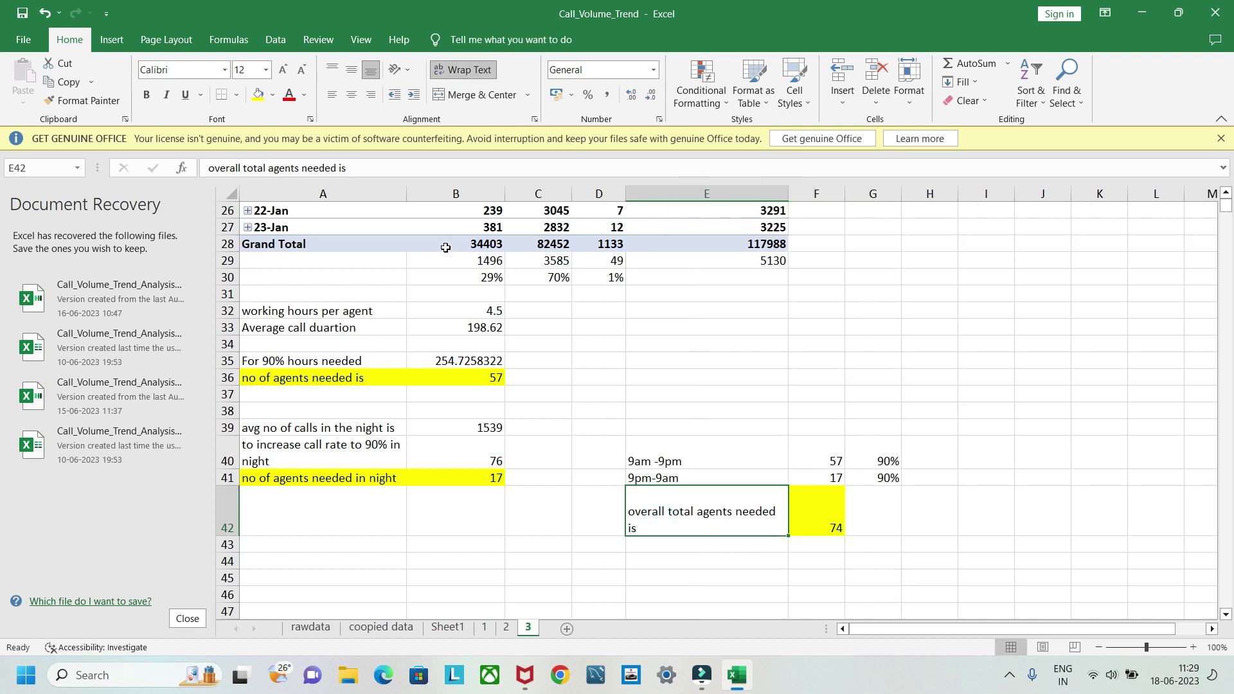
click(290, 95)
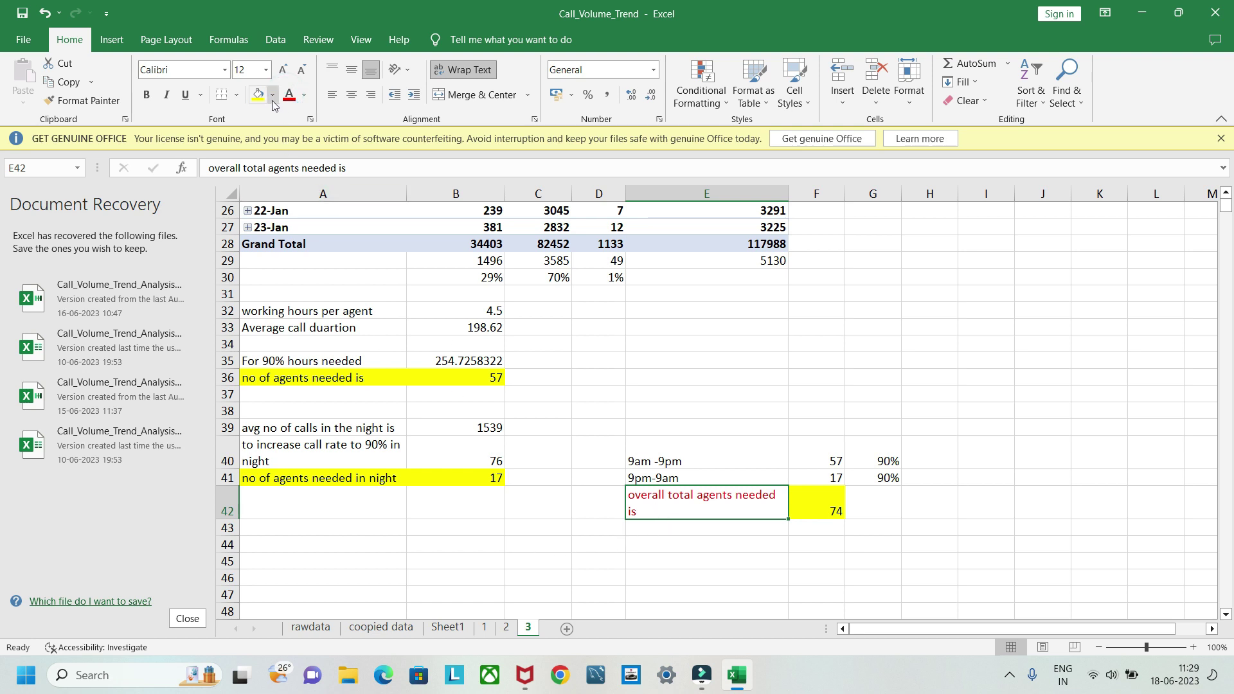
click(299, 98)
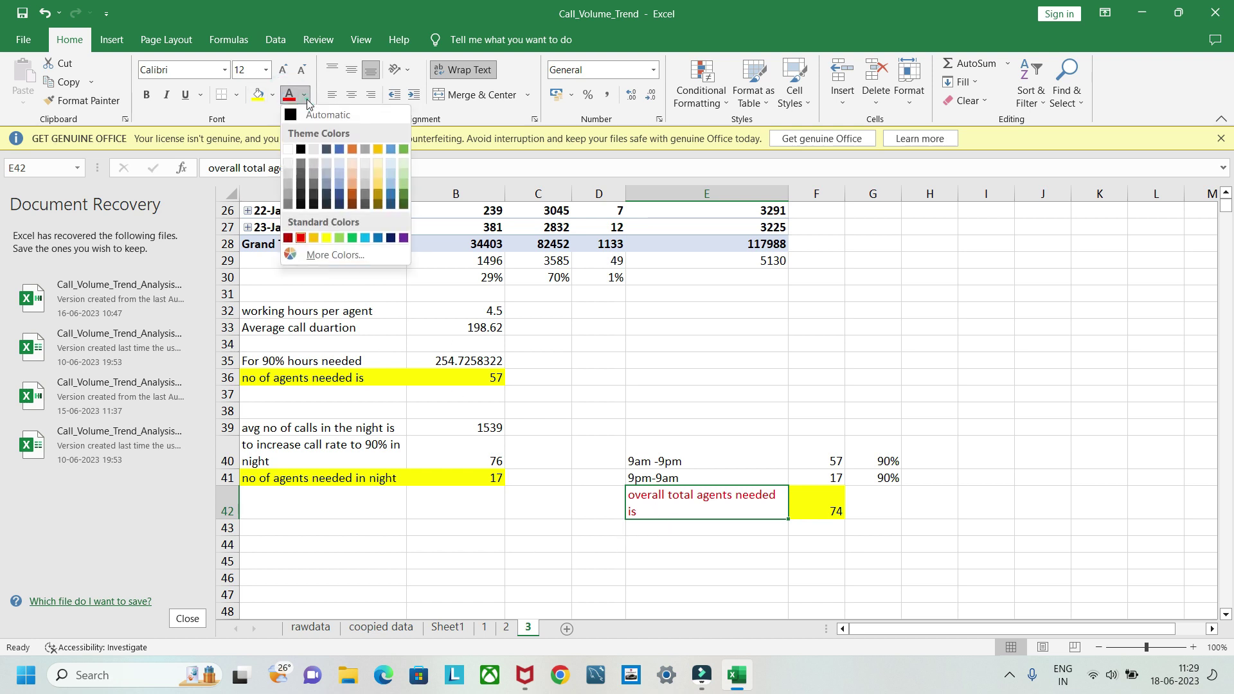
click(300, 145)
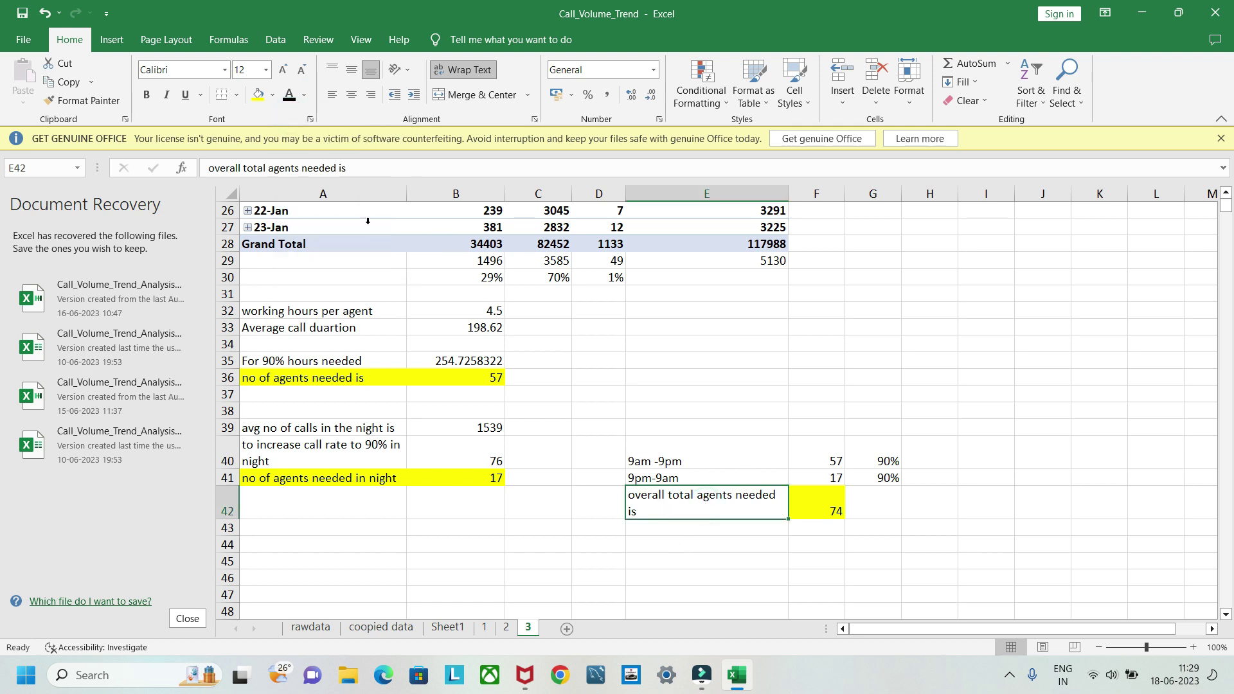
click(273, 94)
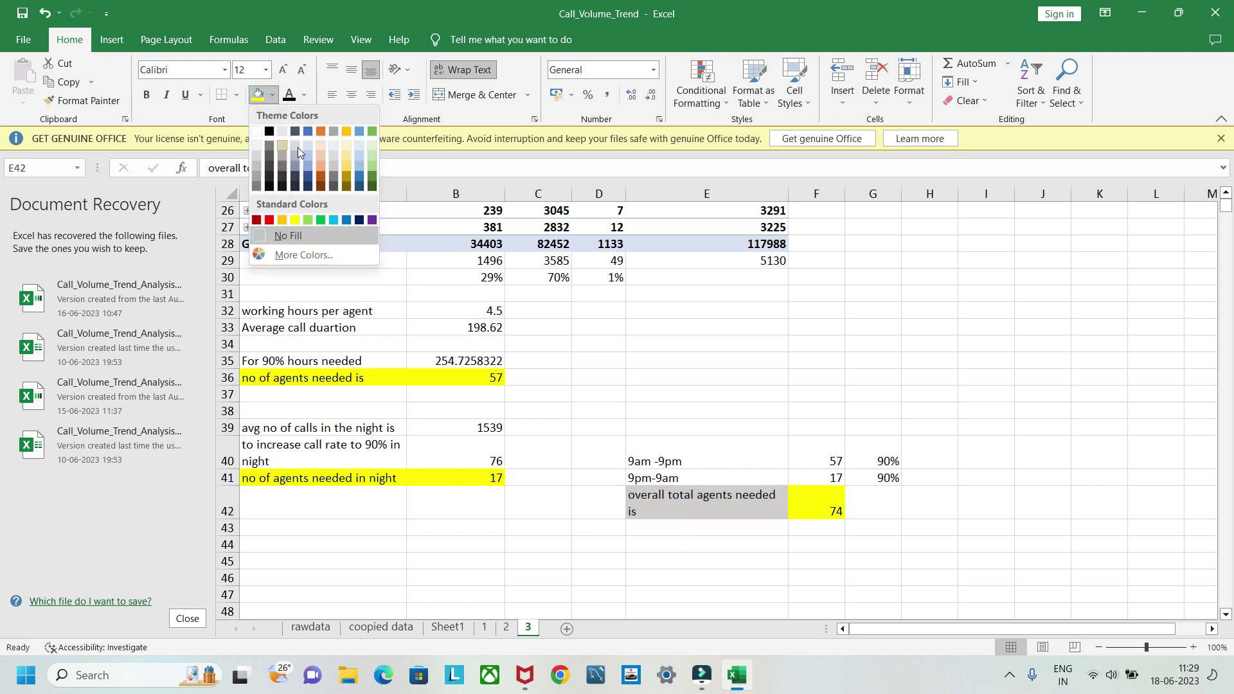
click(270, 220)
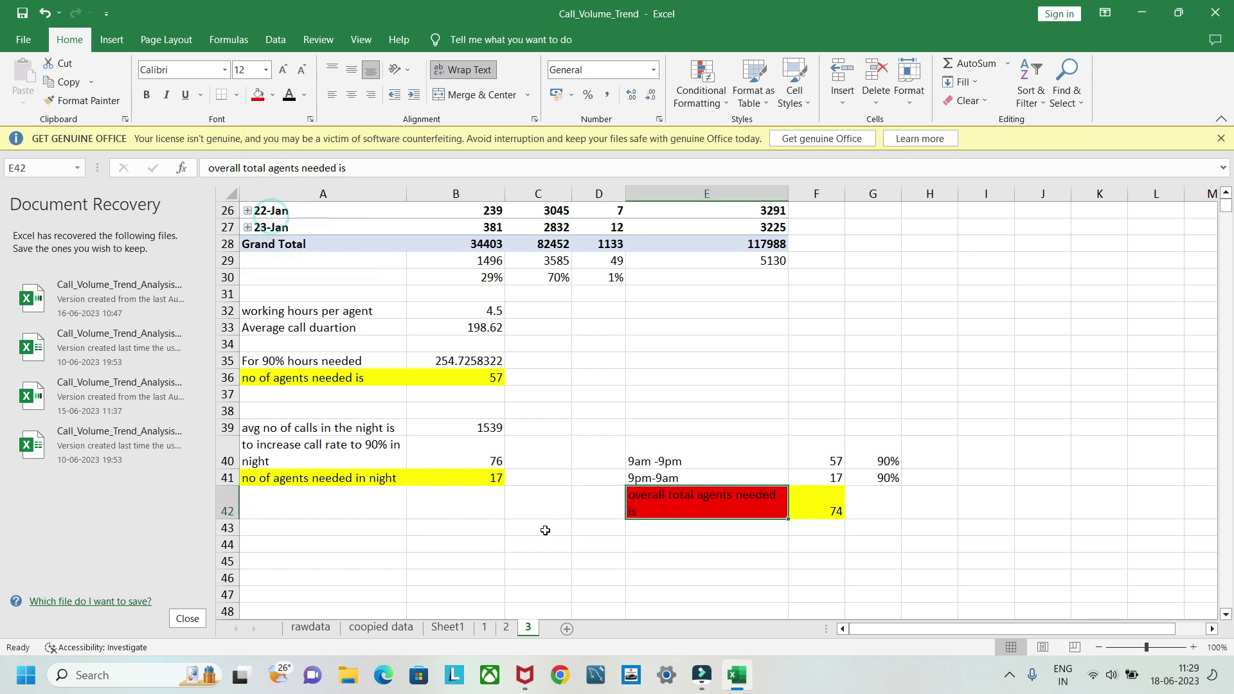
click(550, 542)
scroll(883, 566, down, 1)
scroll(882, 566, up, 3)
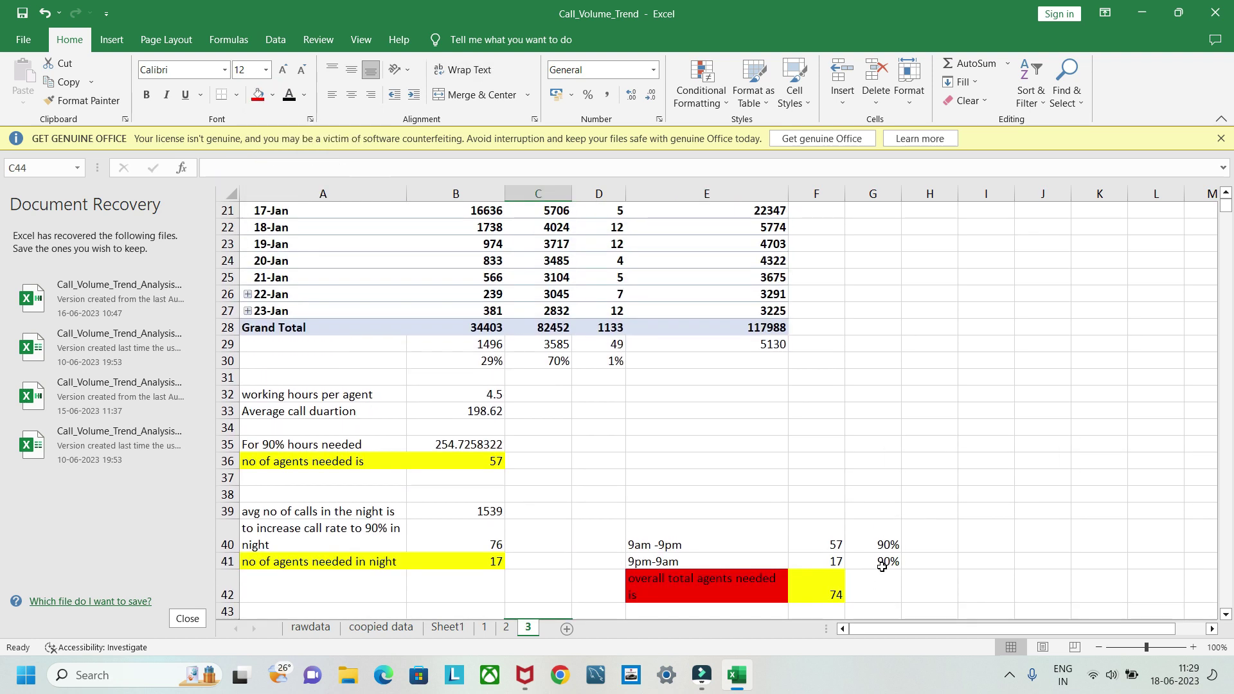
scroll(882, 566, up, 1)
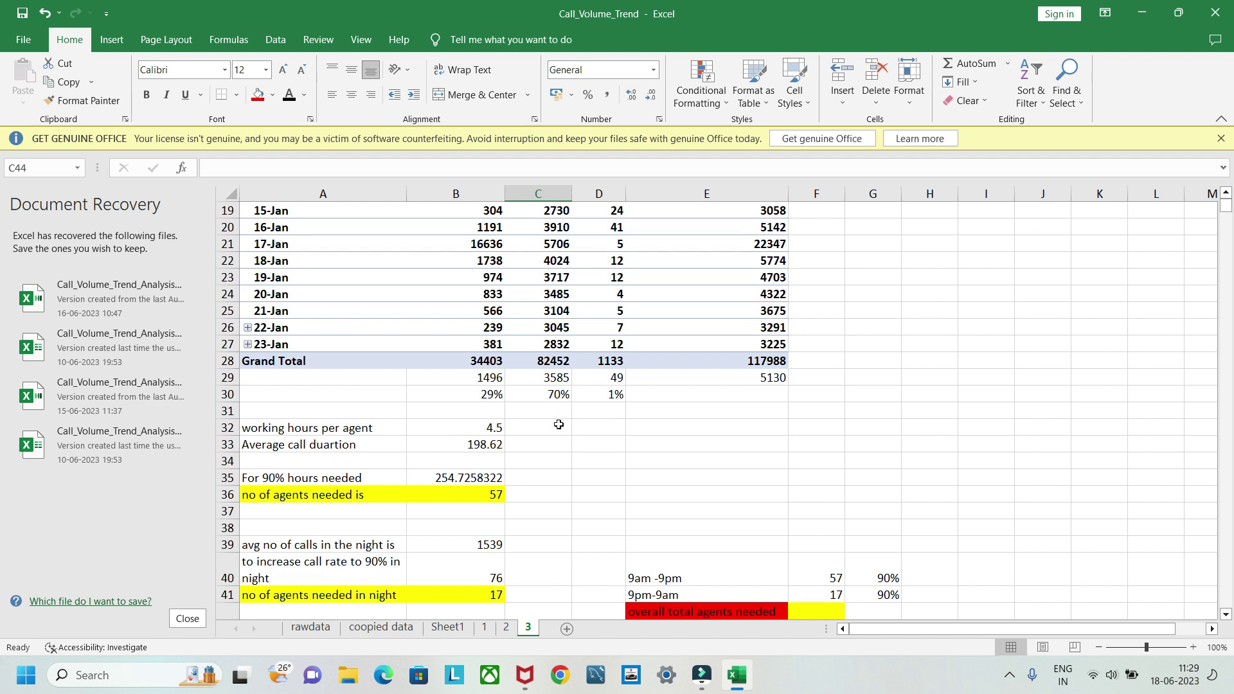
scroll(559, 425, down, 2)
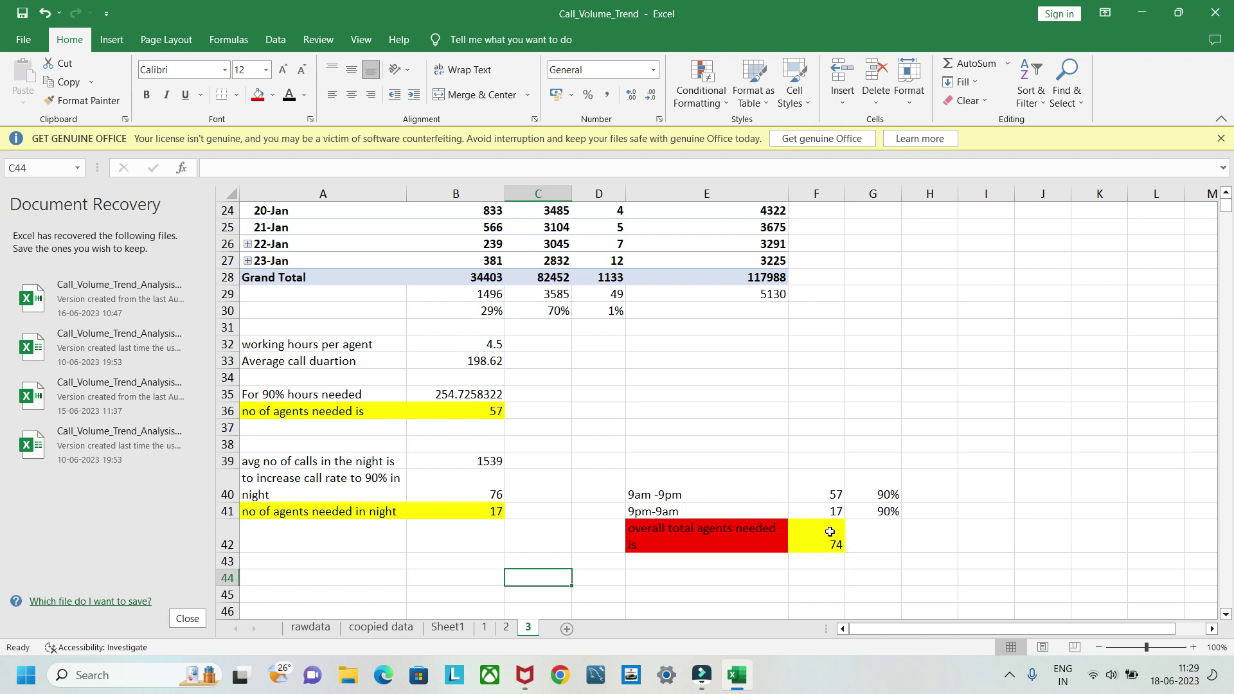
scroll(882, 497, up, 8)
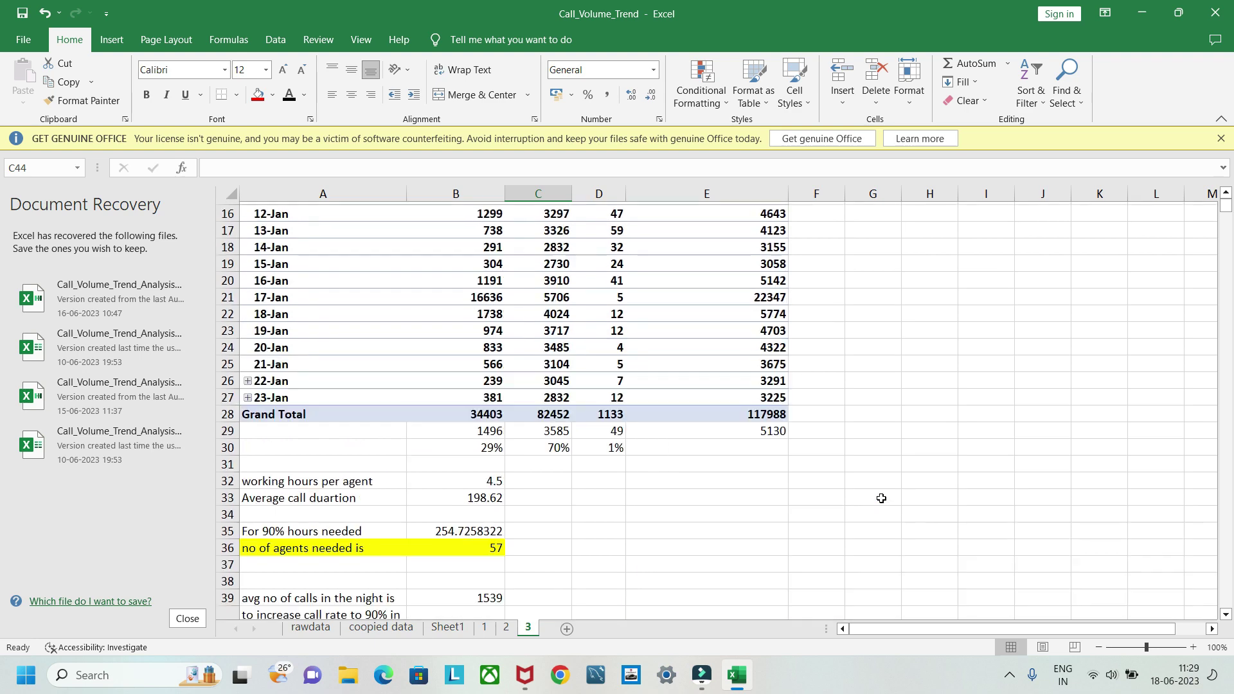
scroll(881, 498, down, 13)
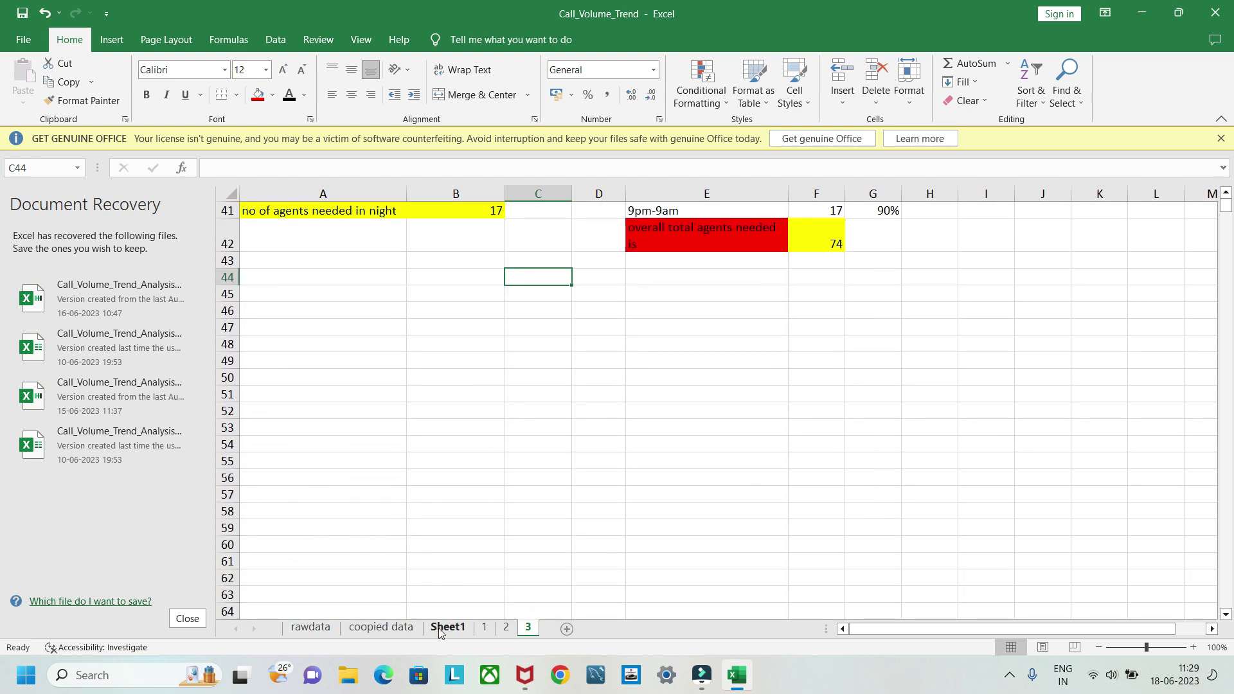
click(454, 631)
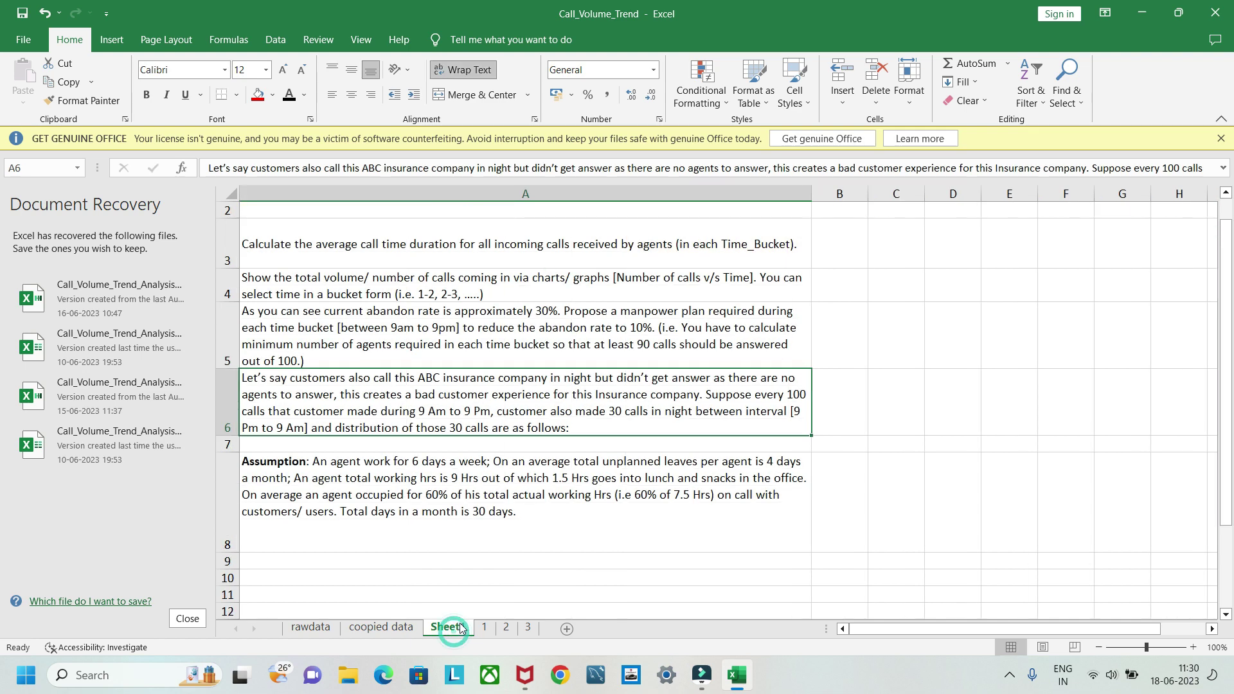
scroll(530, 533, up, 2)
scroll(530, 532, down, 1)
scroll(418, 326, up, 1)
scroll(327, 328, down, 1)
scroll(327, 440, up, 1)
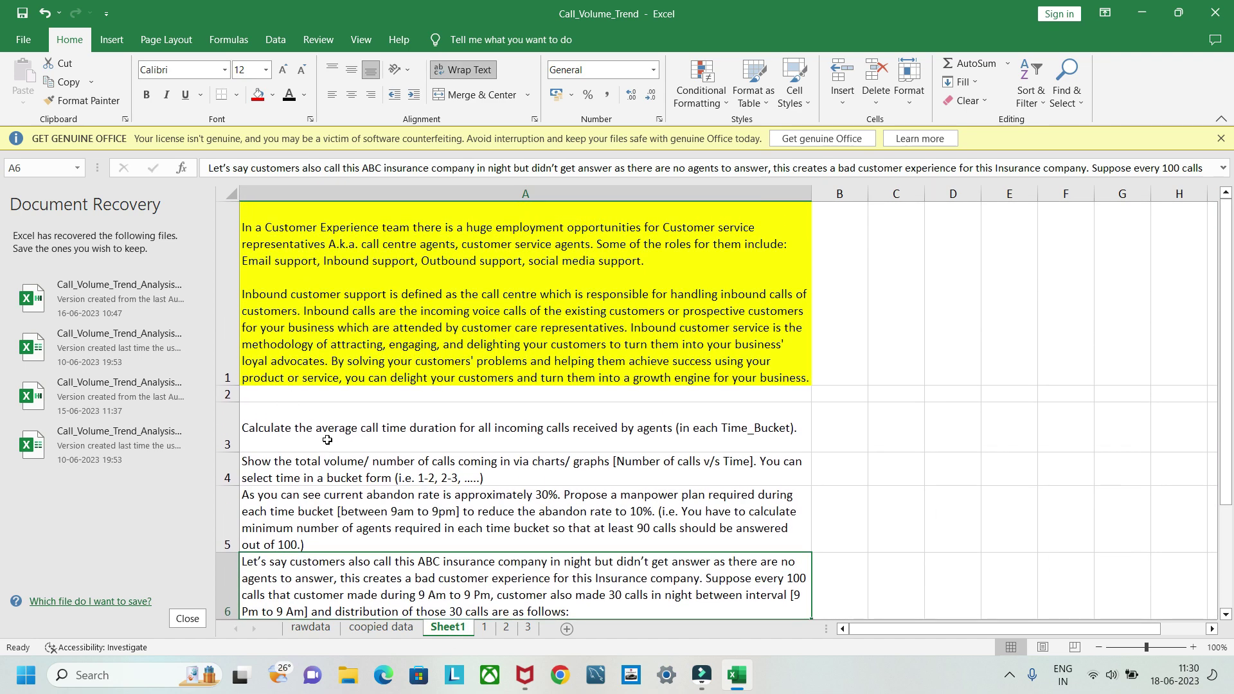
scroll(327, 440, down, 1)
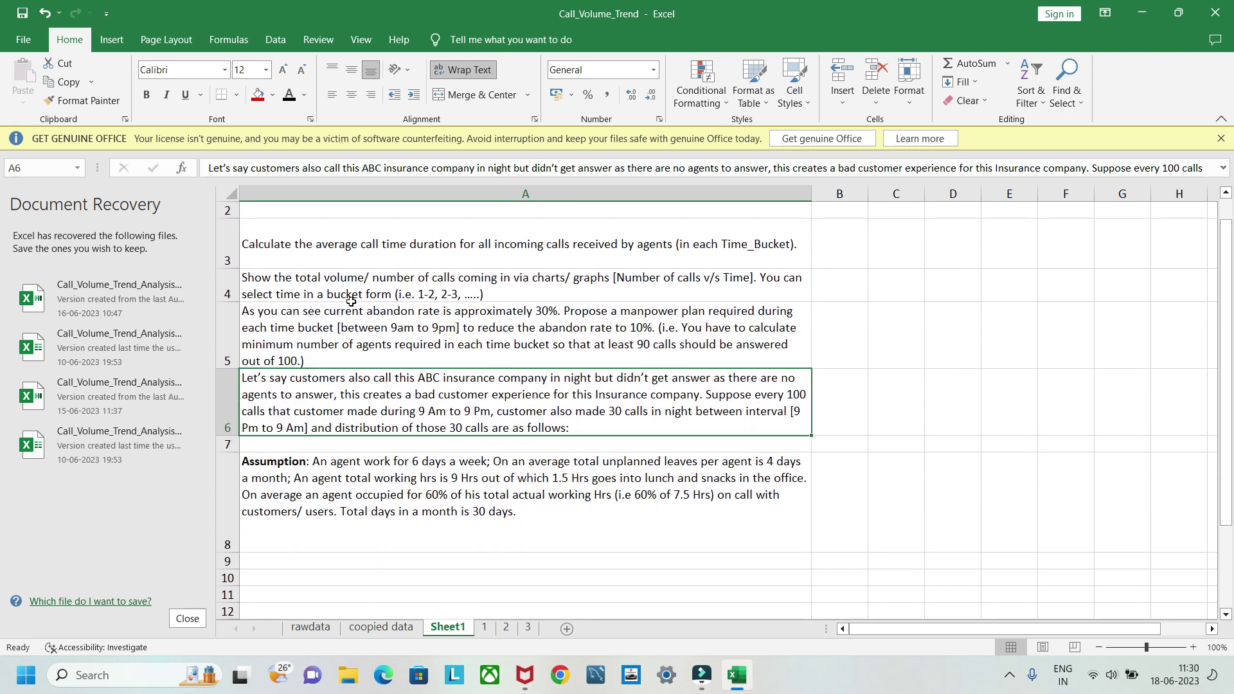
click(528, 627)
scroll(633, 414, up, 6)
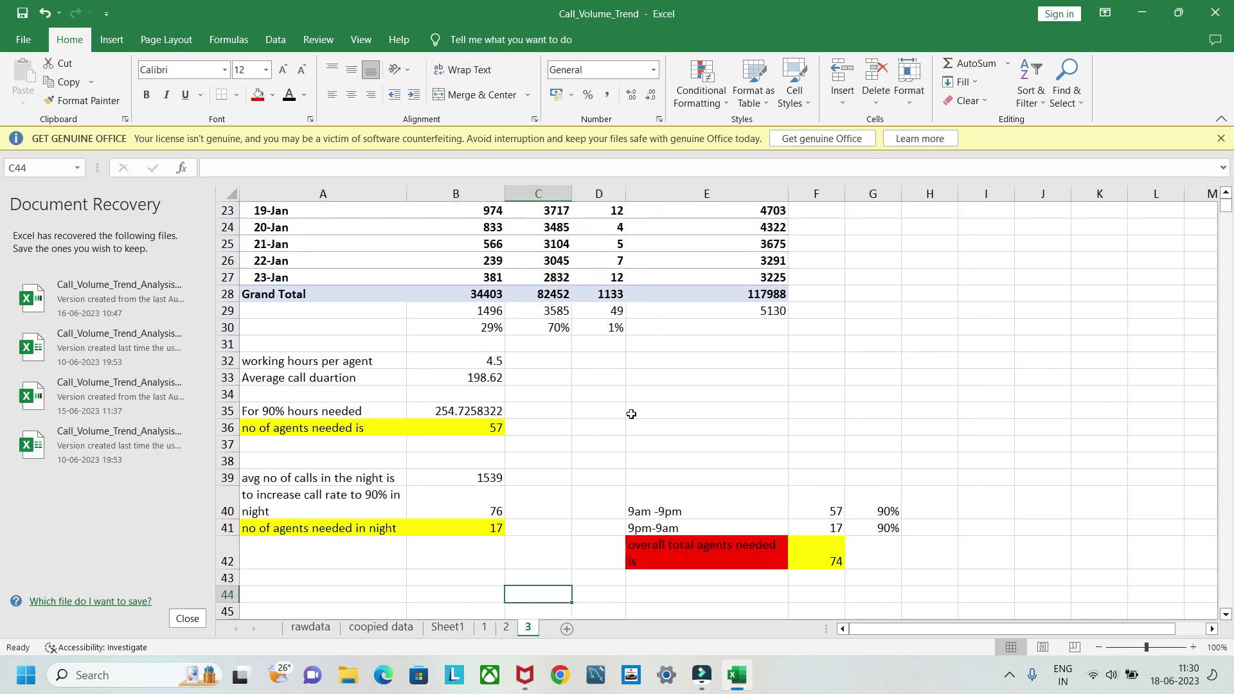
scroll(631, 414, up, 4)
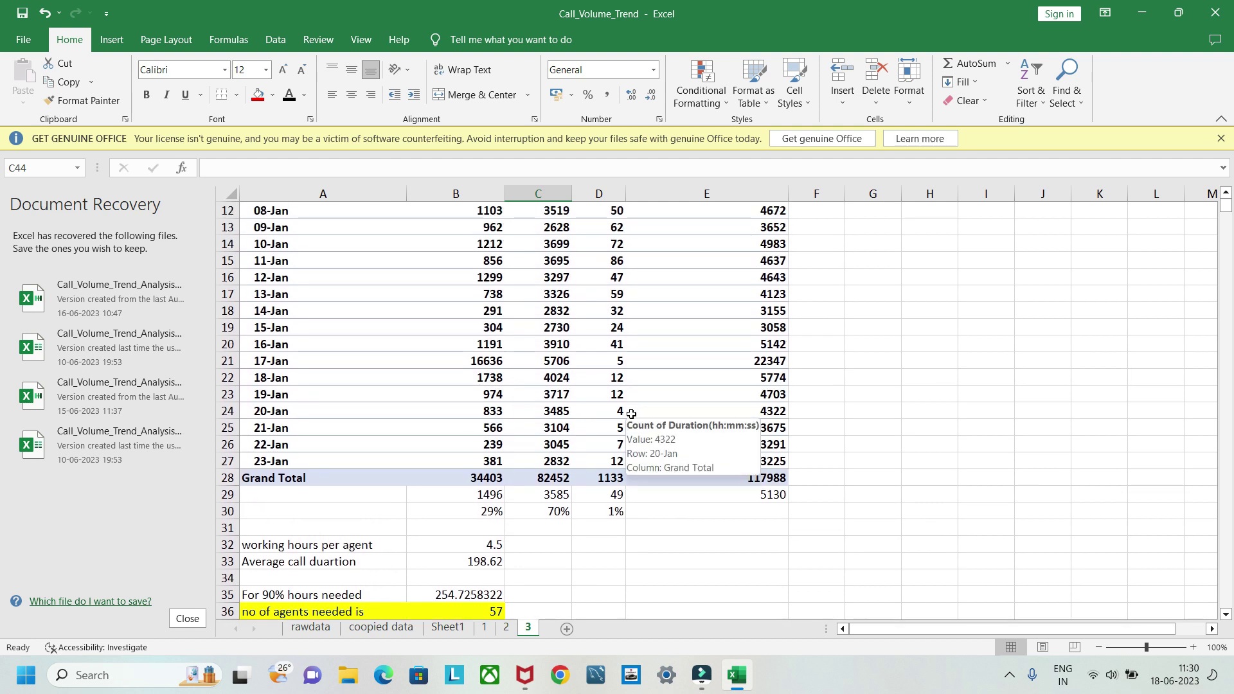
scroll(768, 433, down, 1)
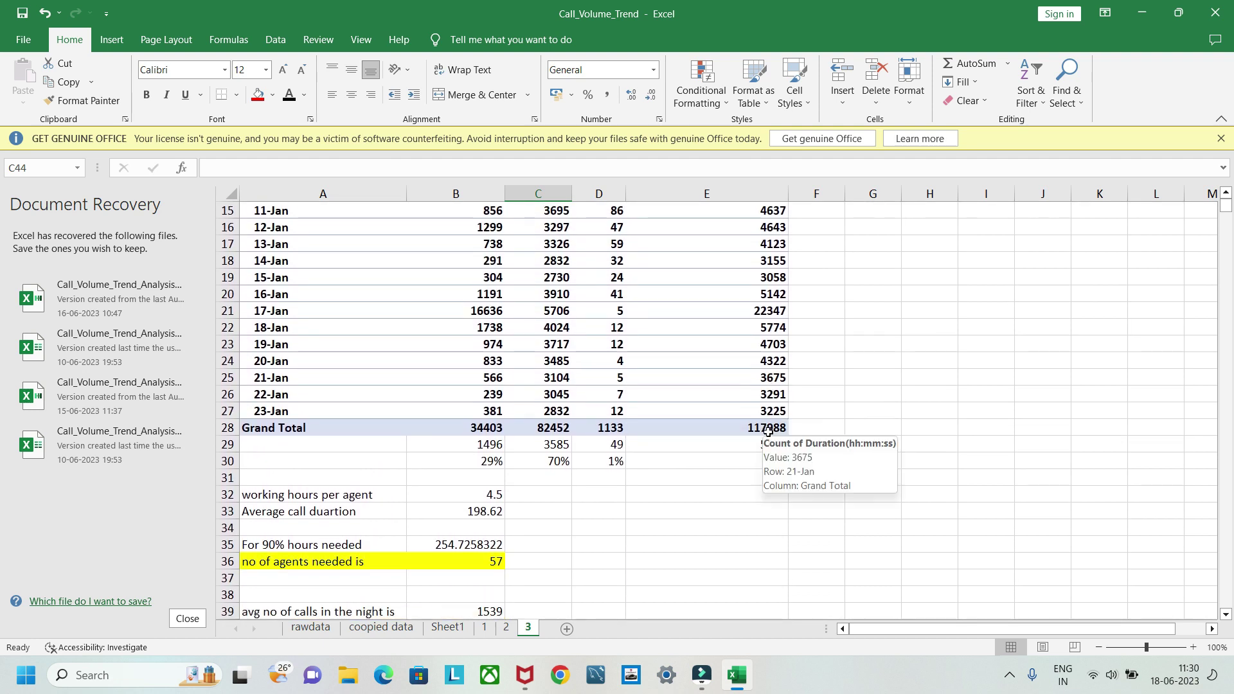
scroll(755, 450, up, 1)
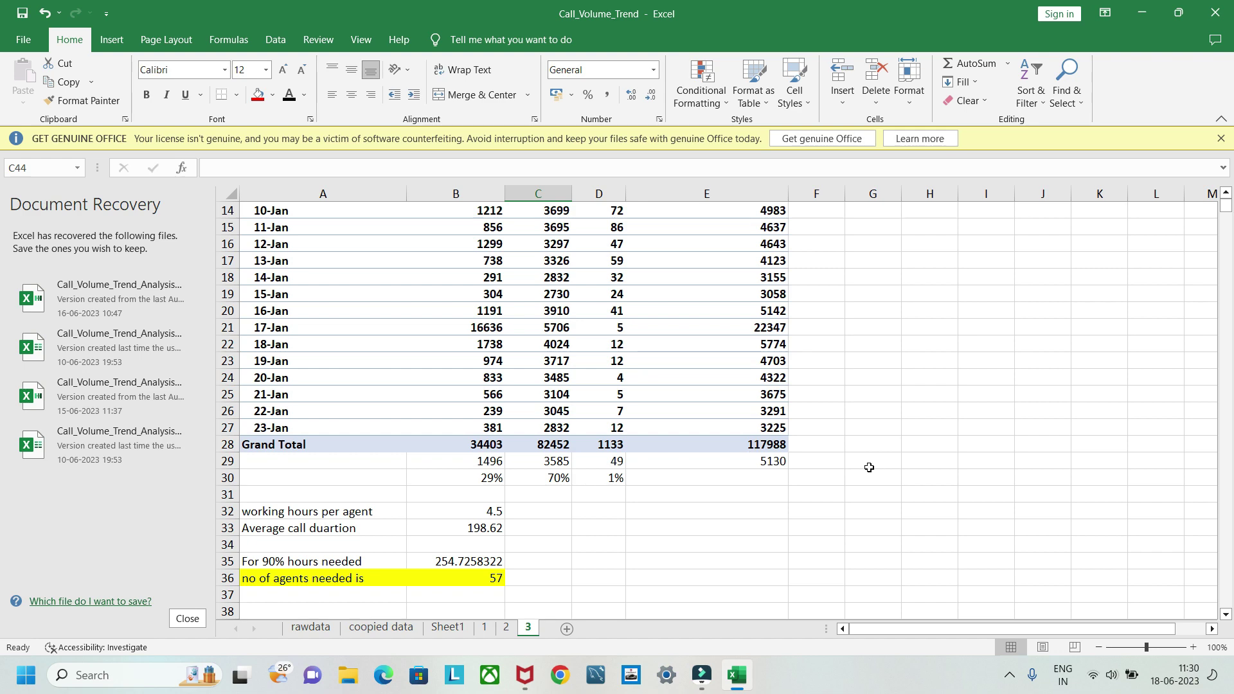